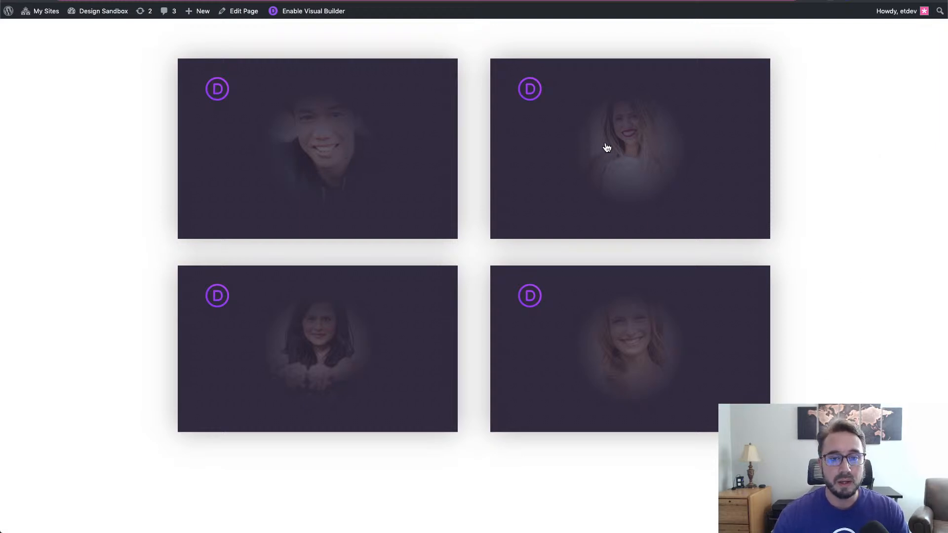
- Flip the sample business card to reveal its contact details
click(324, 160)
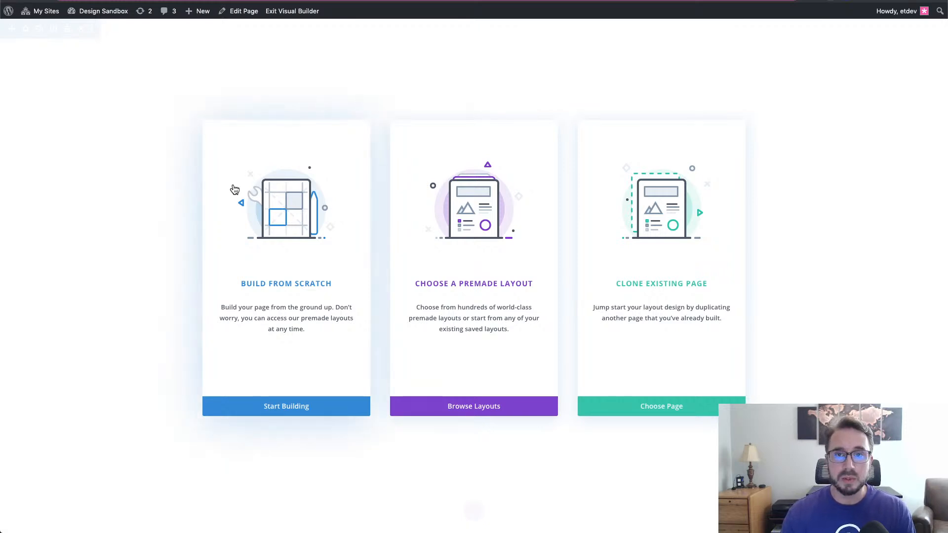
- Start building the page from scratch with Build From Scratch
click(303, 201)
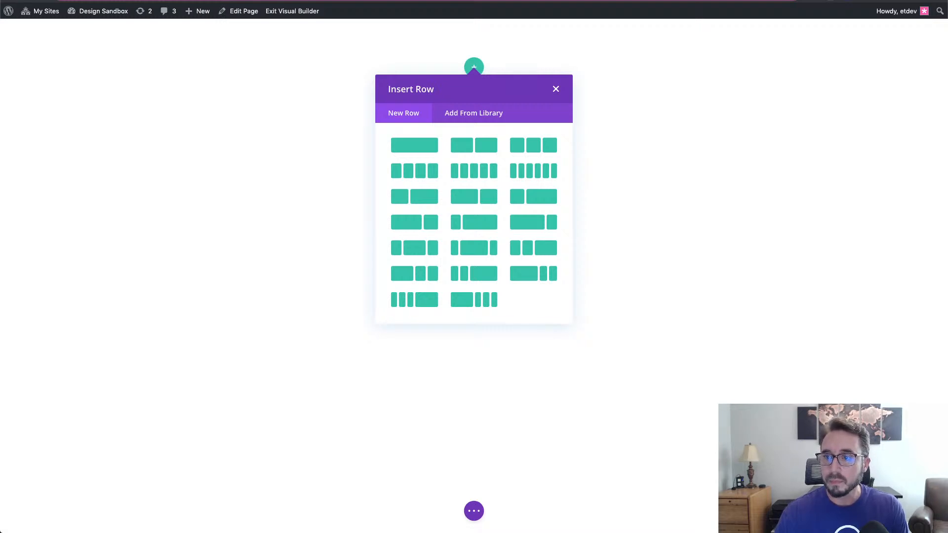
- Insert a one-column row into the empty section without adding any module
click(703, 153)
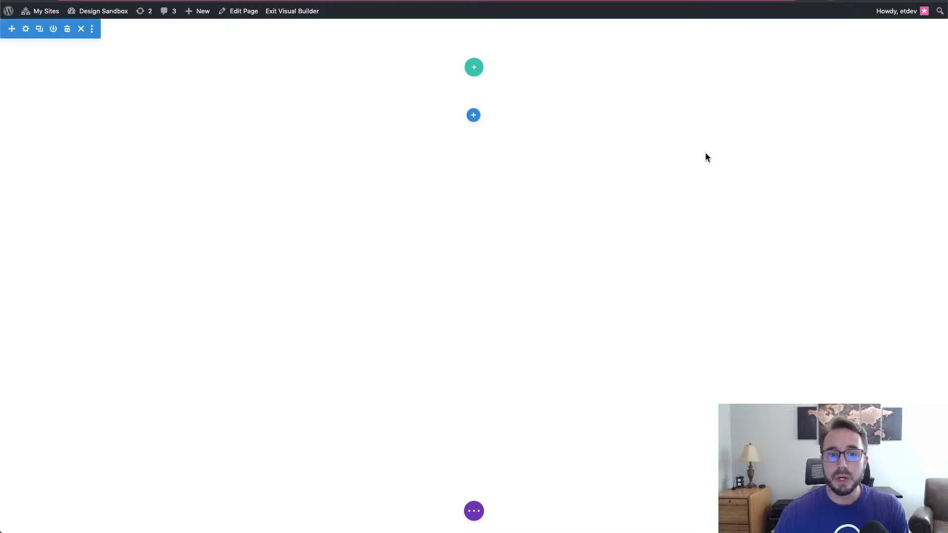
click(473, 69)
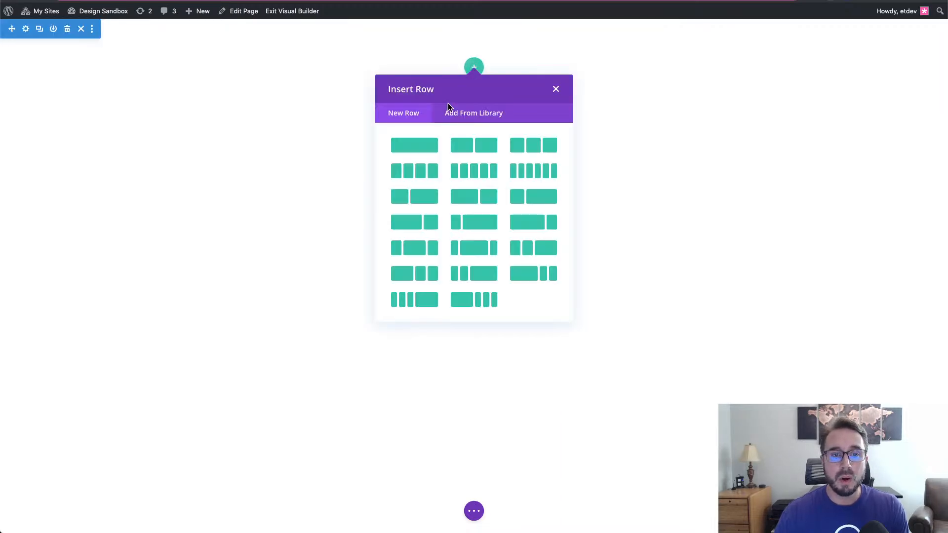
click(413, 148)
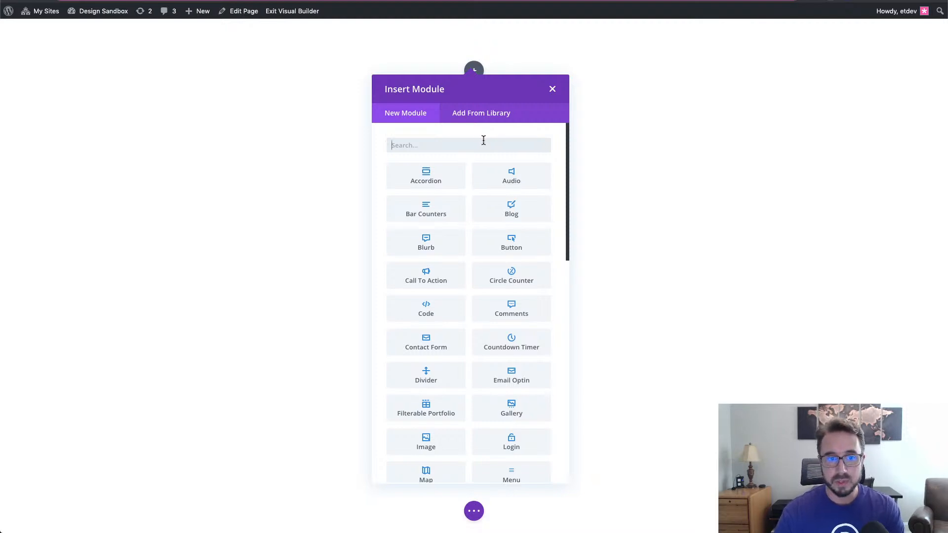
click(555, 94)
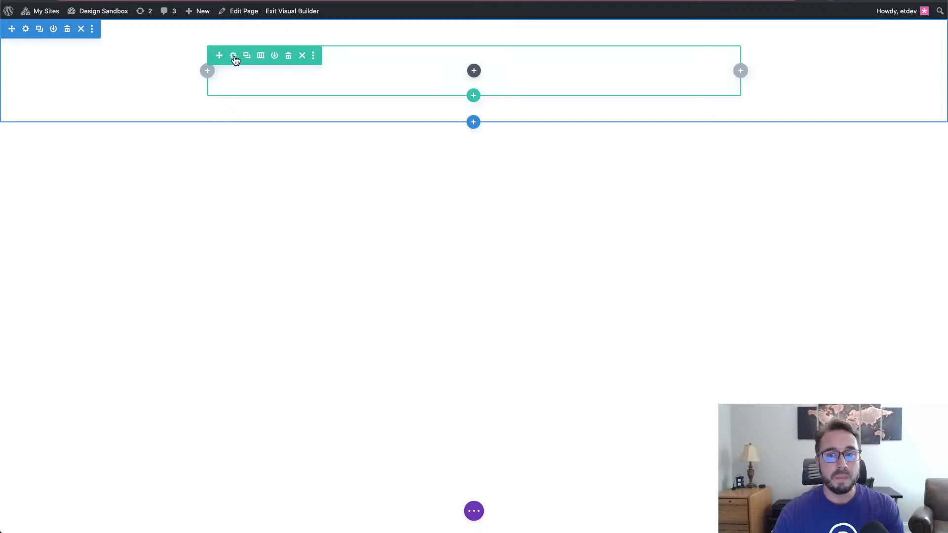
- Open the row's settings in a slightly smaller panel moved to the top-right corner
click(233, 56)
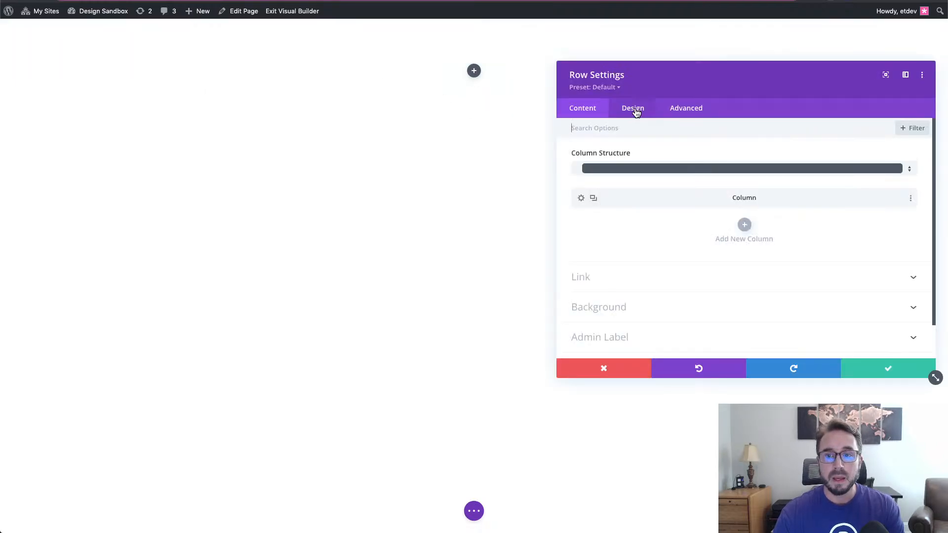
drag(934, 377, 929, 374)
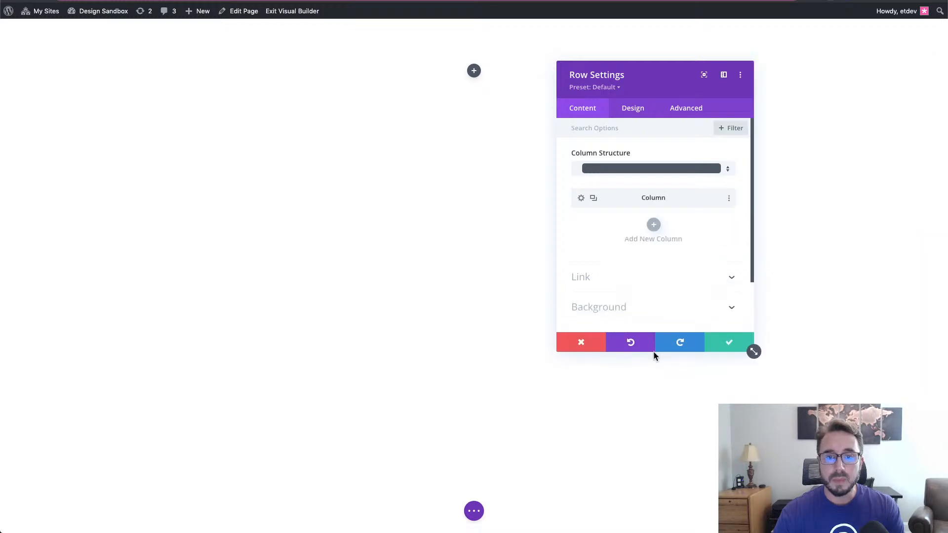
drag(664, 83, 855, 43)
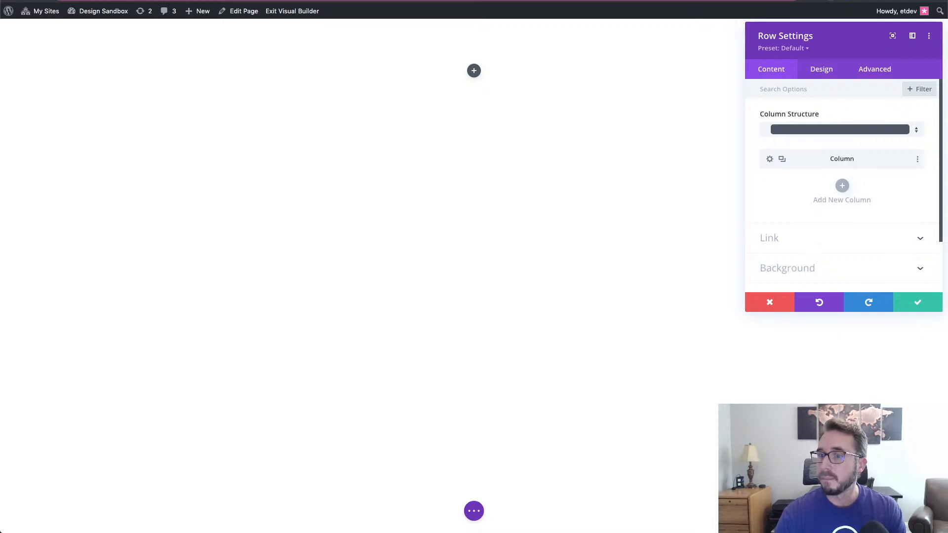
- Size the row to 90% width, 1200px max width with equalized column heights, and save
click(819, 71)
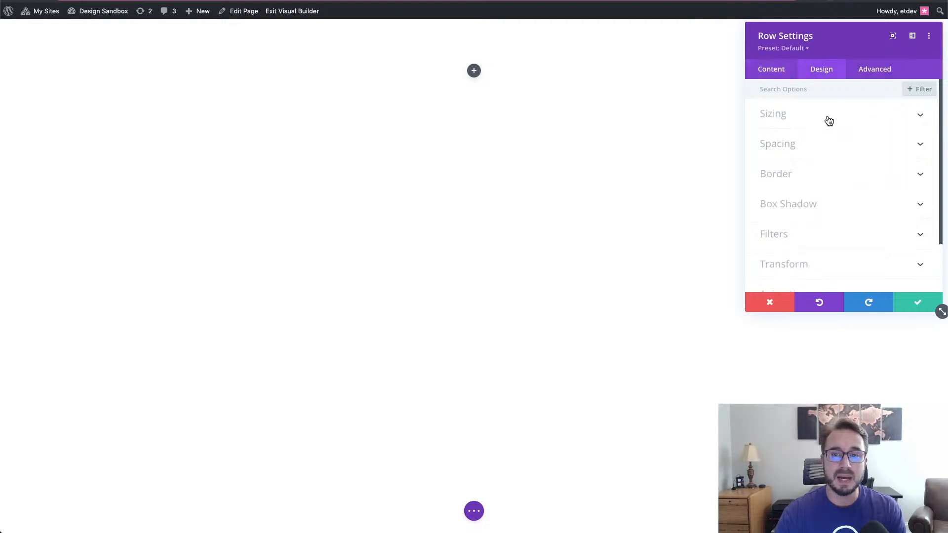
click(829, 121)
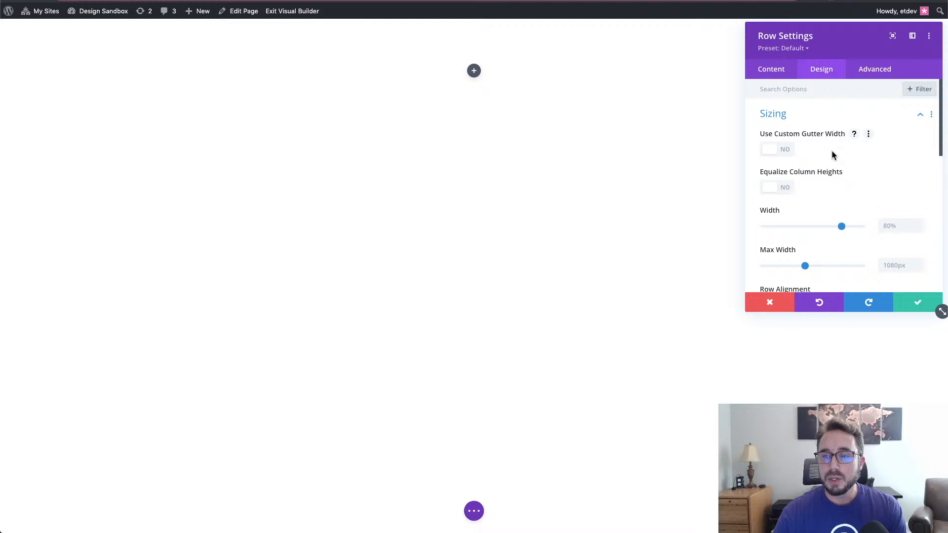
click(896, 227)
key(super+a)
text(90%)
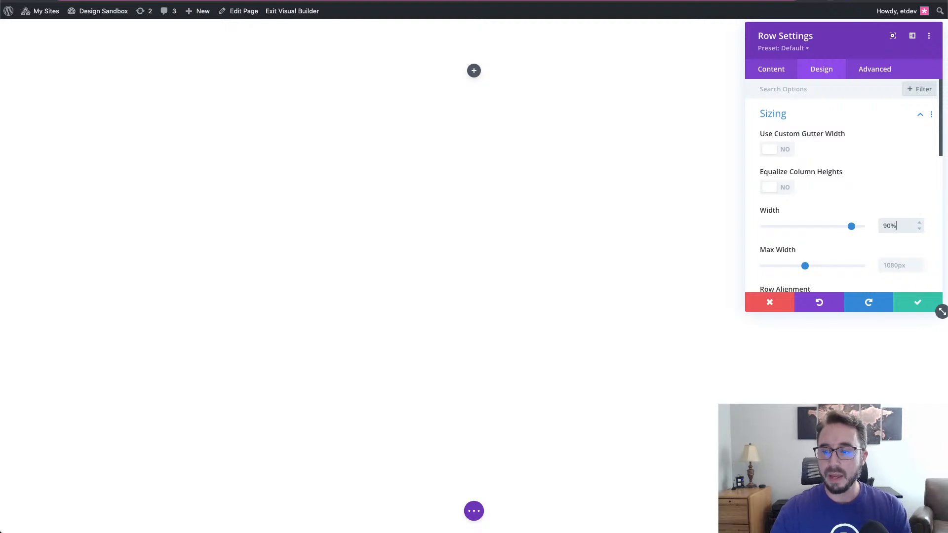
click(892, 265)
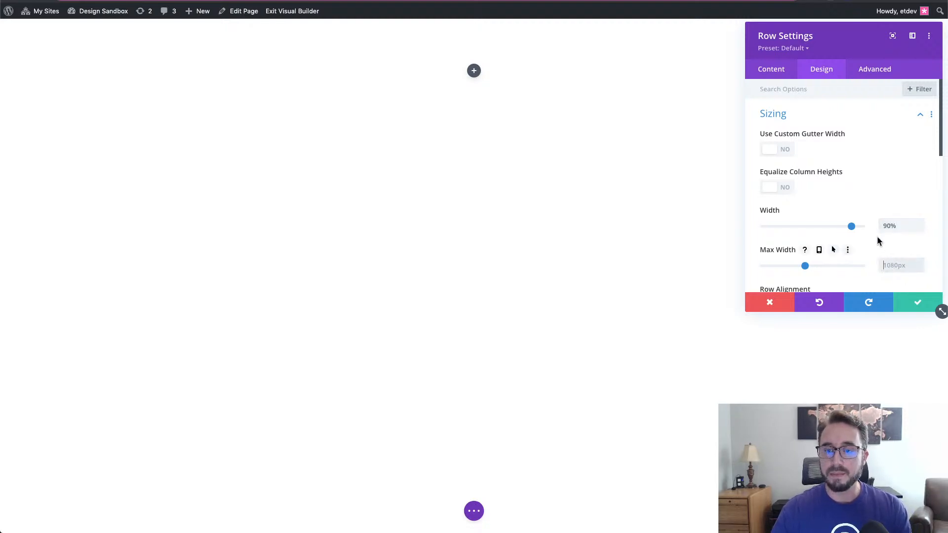
scroll(877, 241, down, 2)
text(1200)
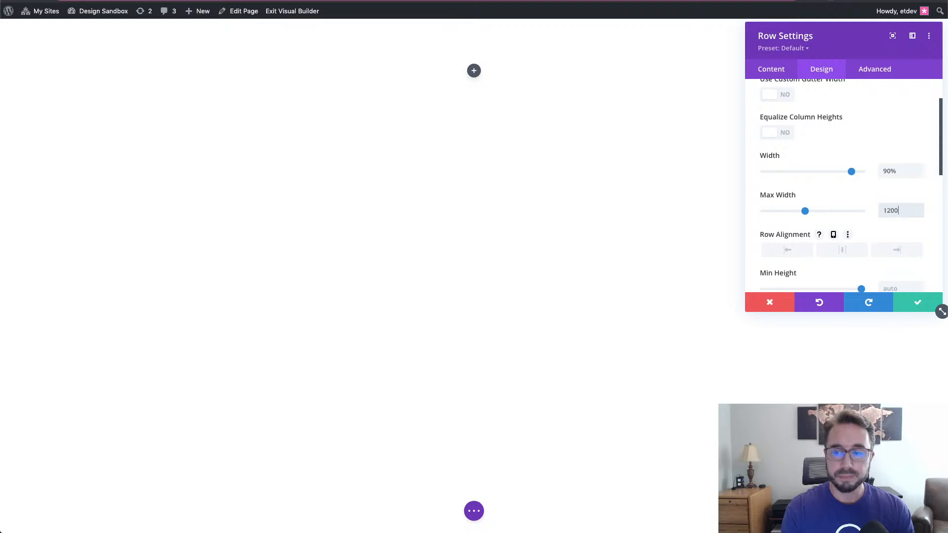
text(px)
scroll(838, 170, up, 1)
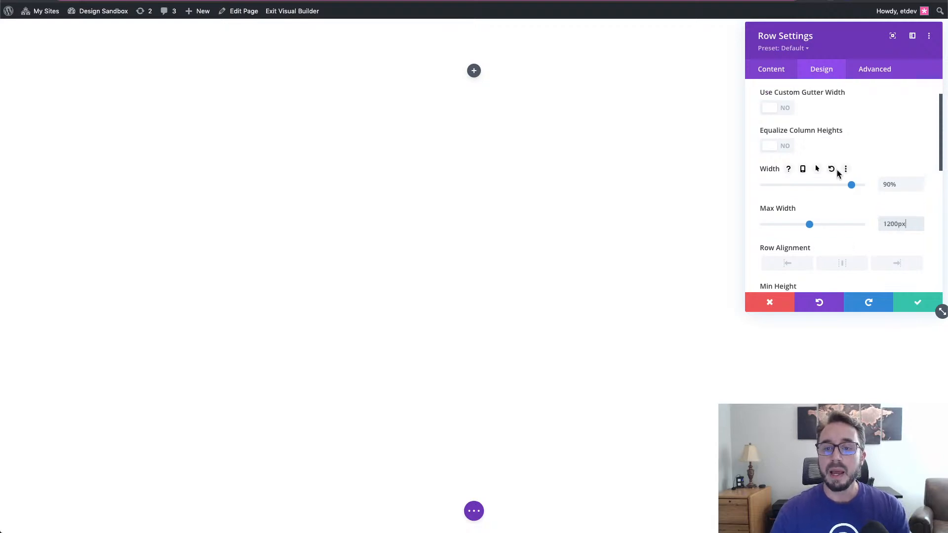
click(788, 151)
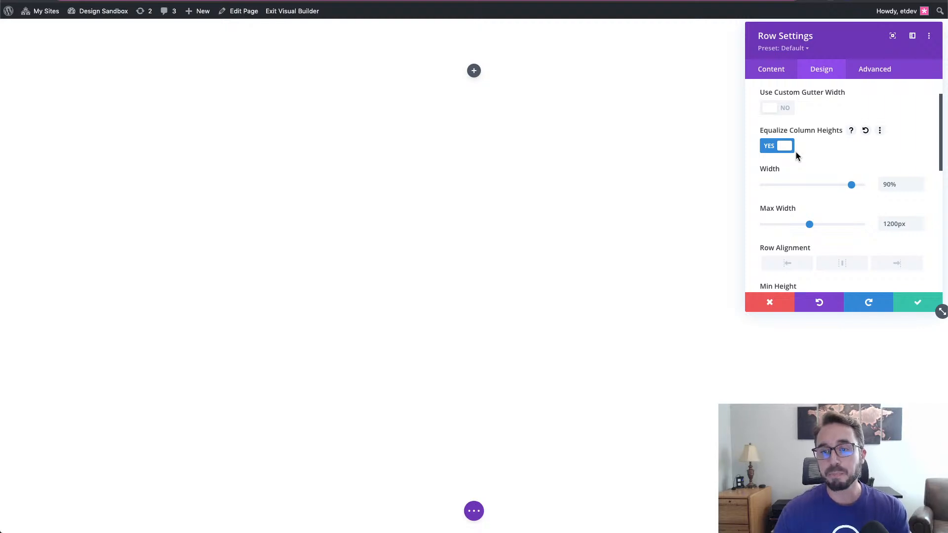
scroll(805, 174, down, 2)
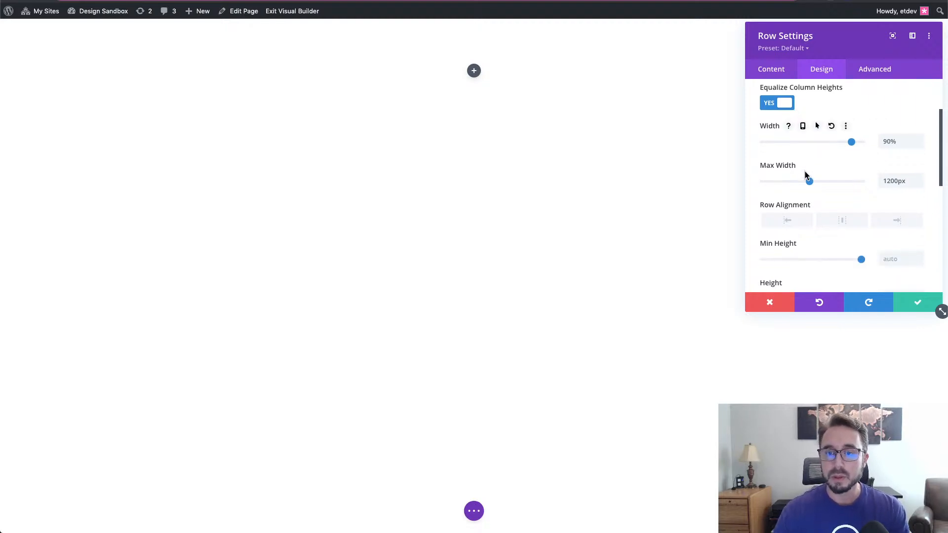
scroll(805, 175, up, 1)
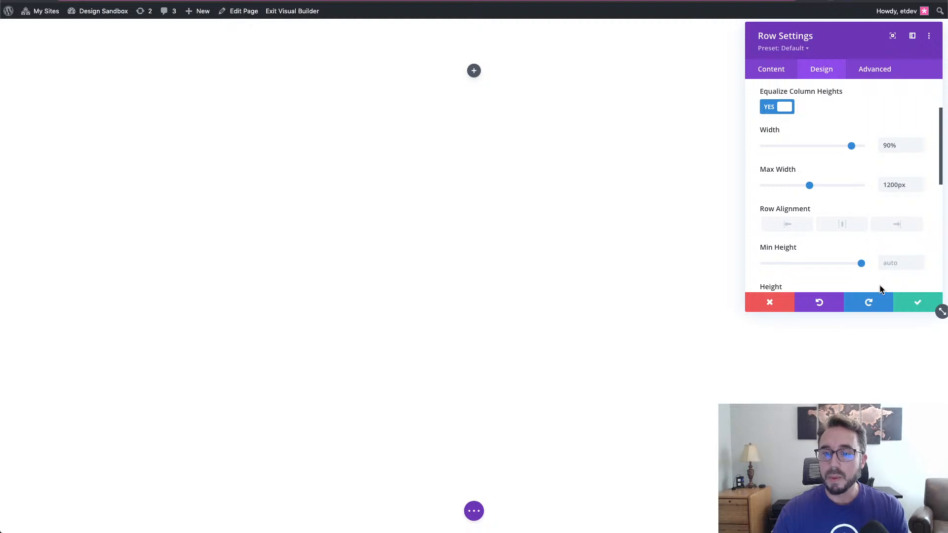
click(917, 302)
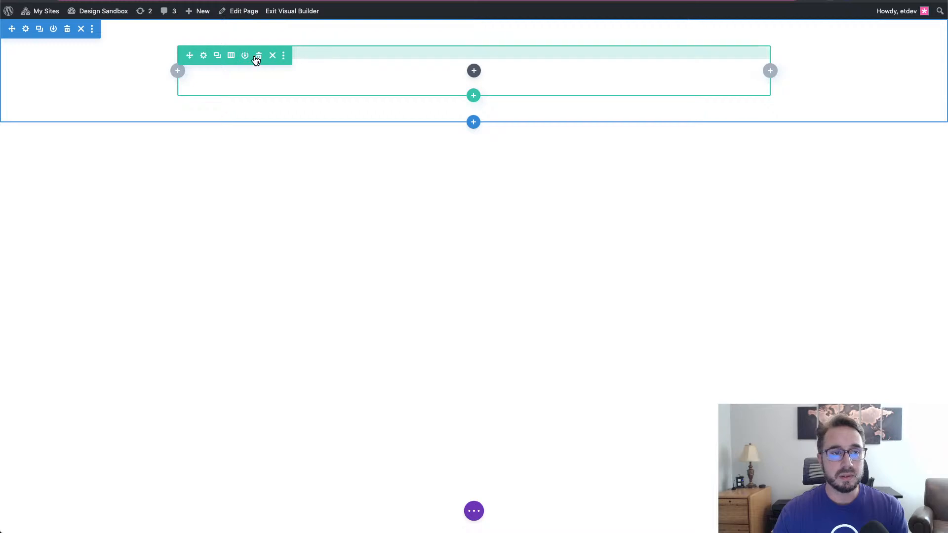
- Open the Layers panel on the left with Section, Row and Column expanded
click(474, 512)
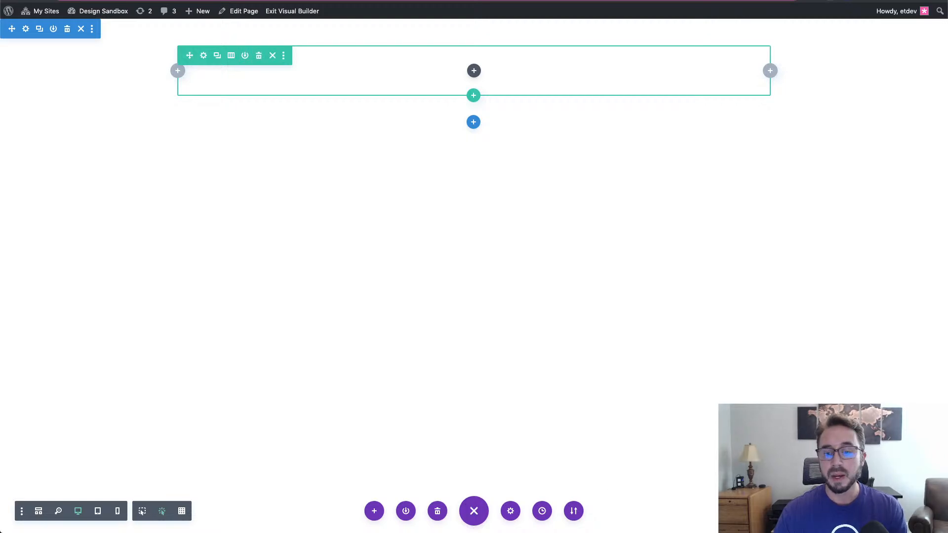
click(810, 511)
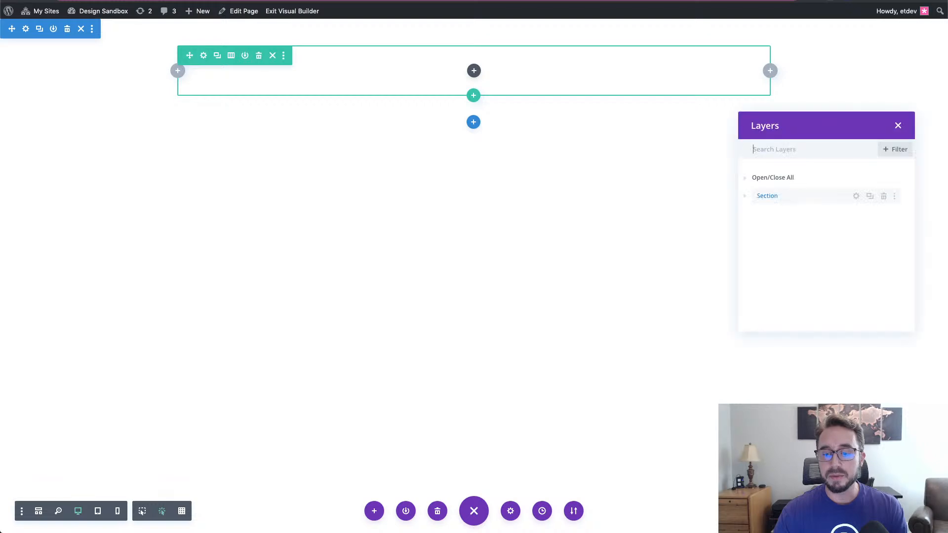
drag(834, 117, 125, 127)
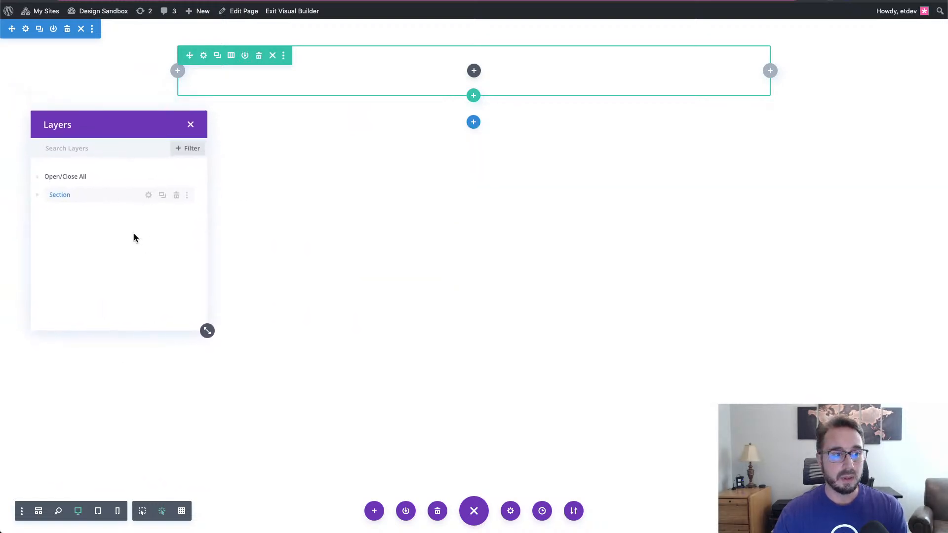
click(36, 196)
click(48, 215)
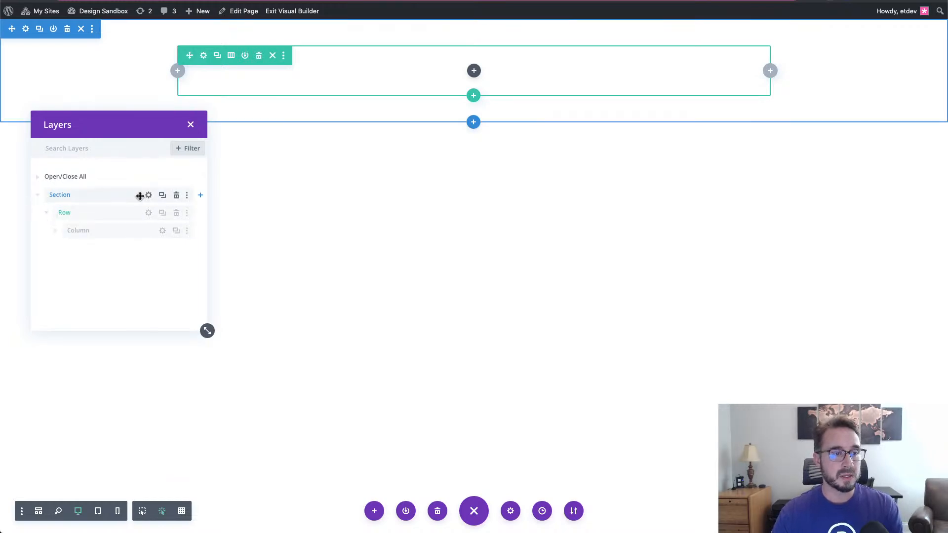
click(56, 234)
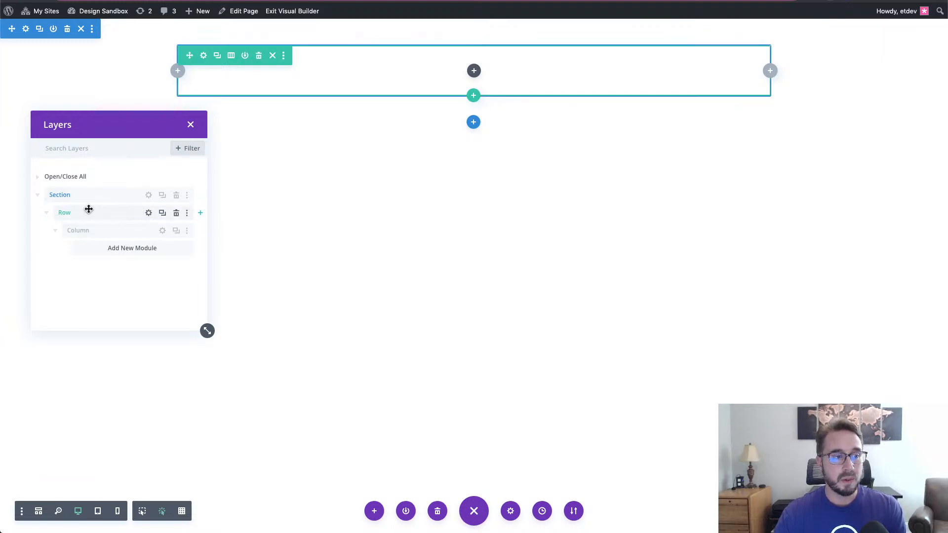
- Give the column responsive desktop padding of 30px top/bottom and 50px left/right
click(205, 56)
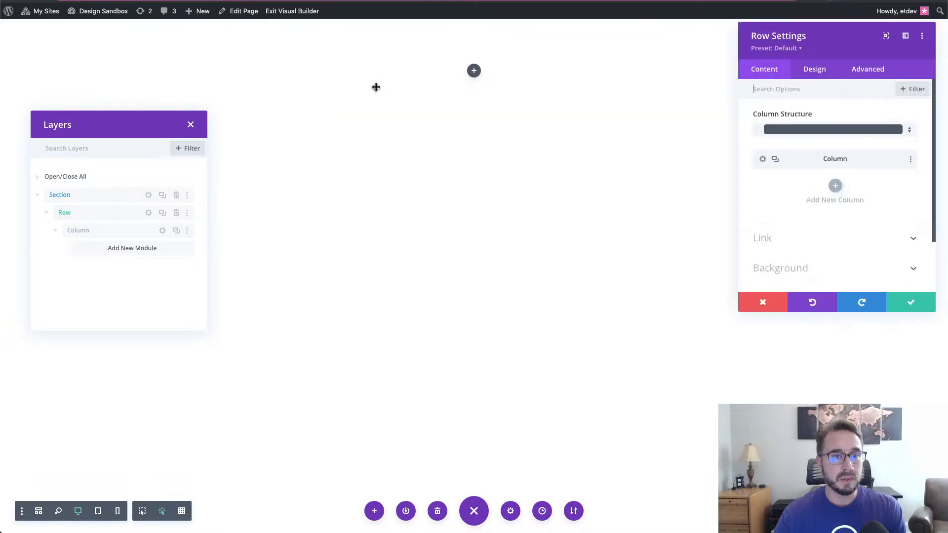
click(763, 160)
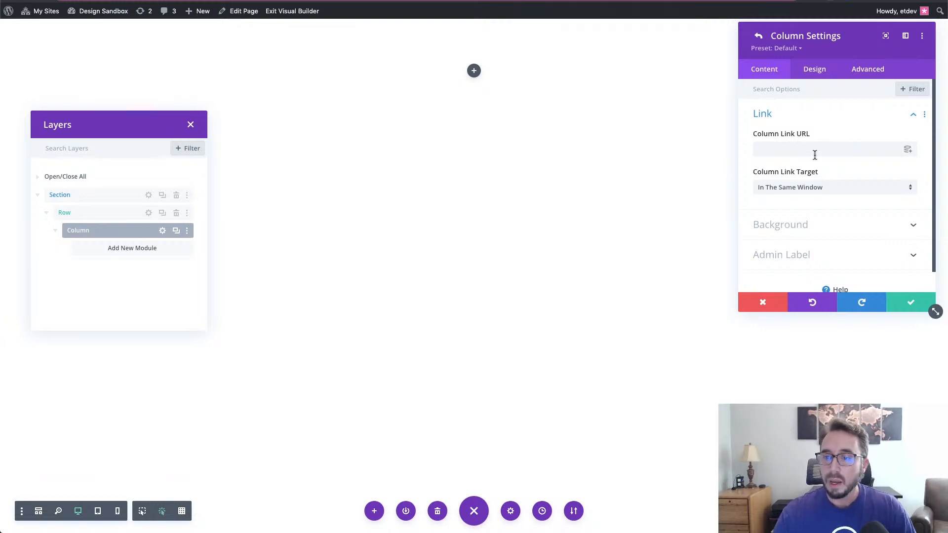
click(812, 72)
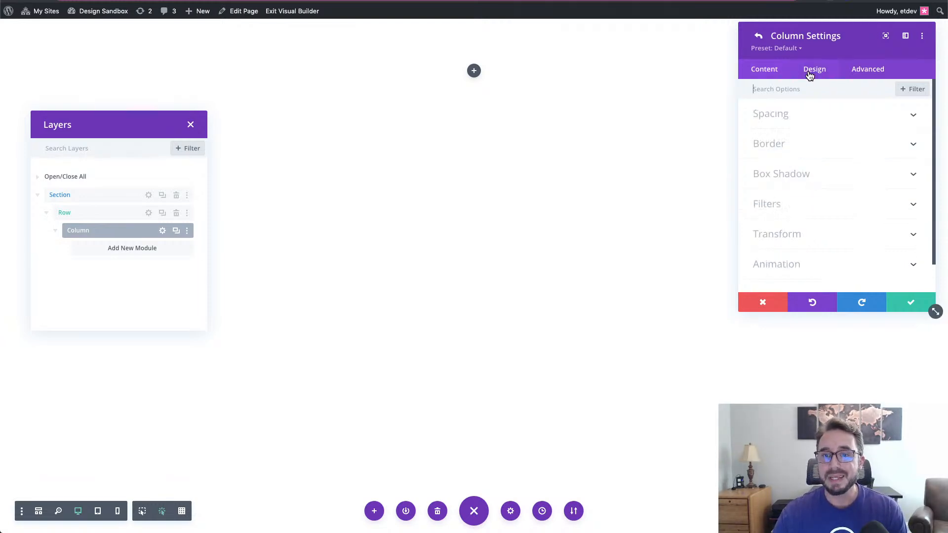
click(810, 122)
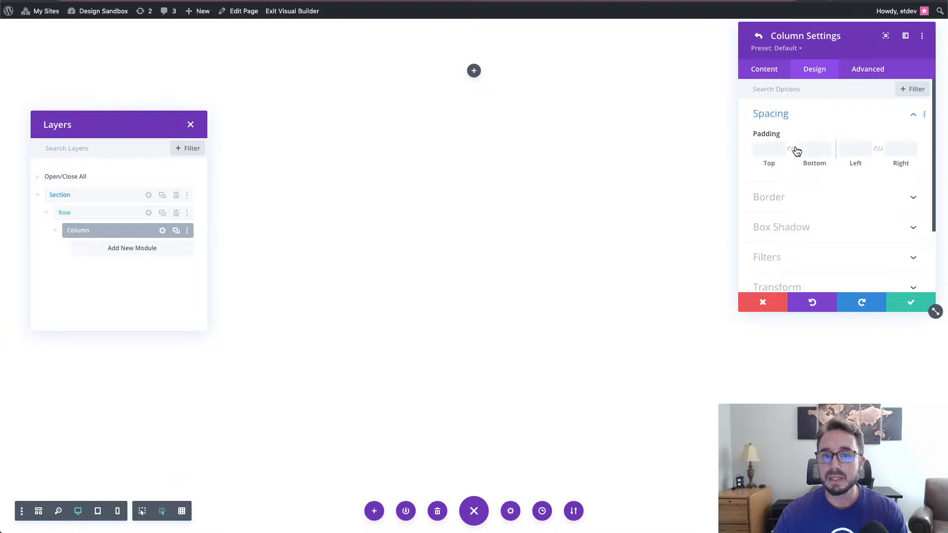
click(803, 135)
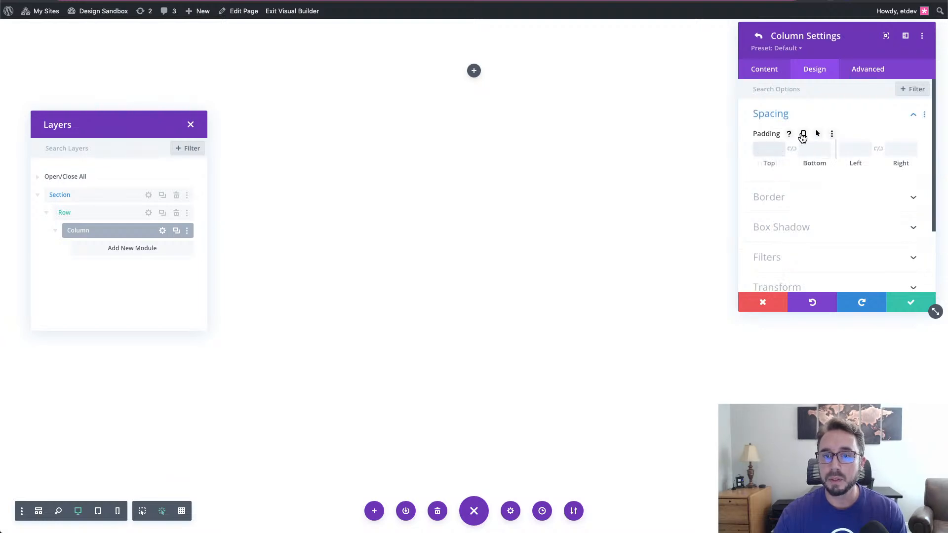
click(771, 180)
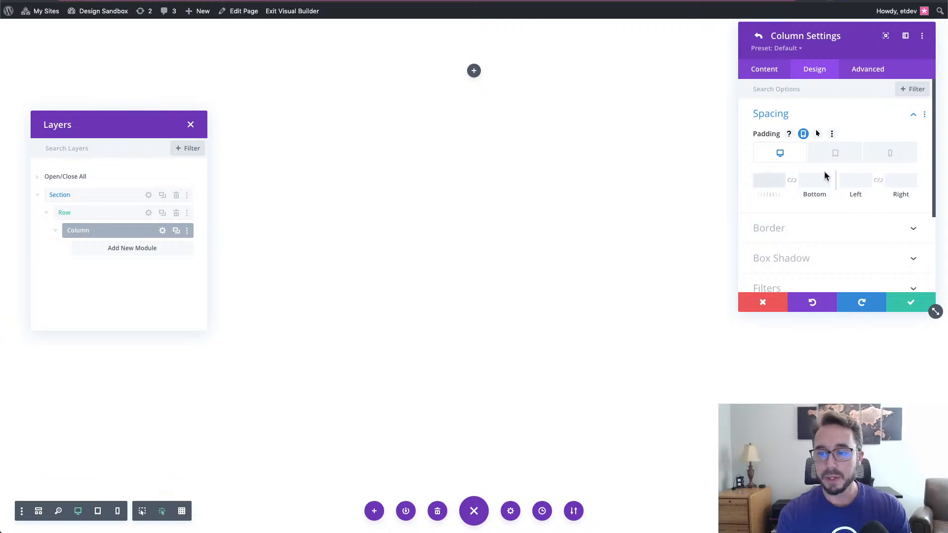
text(30px)
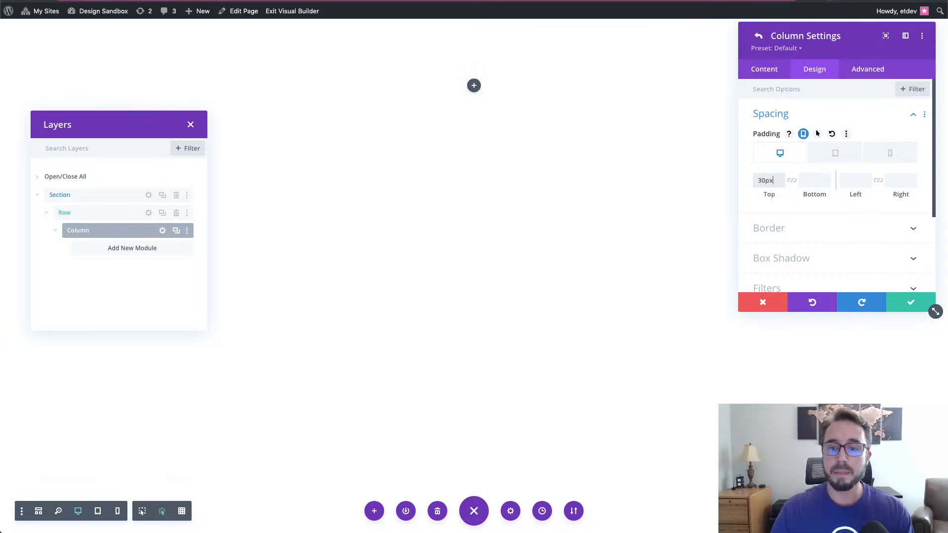
click(791, 180)
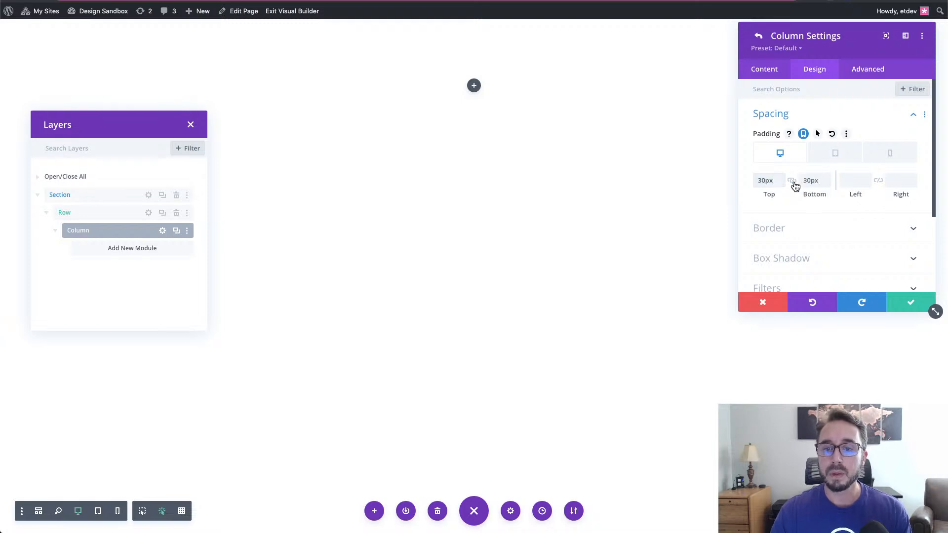
click(849, 180)
text(50)
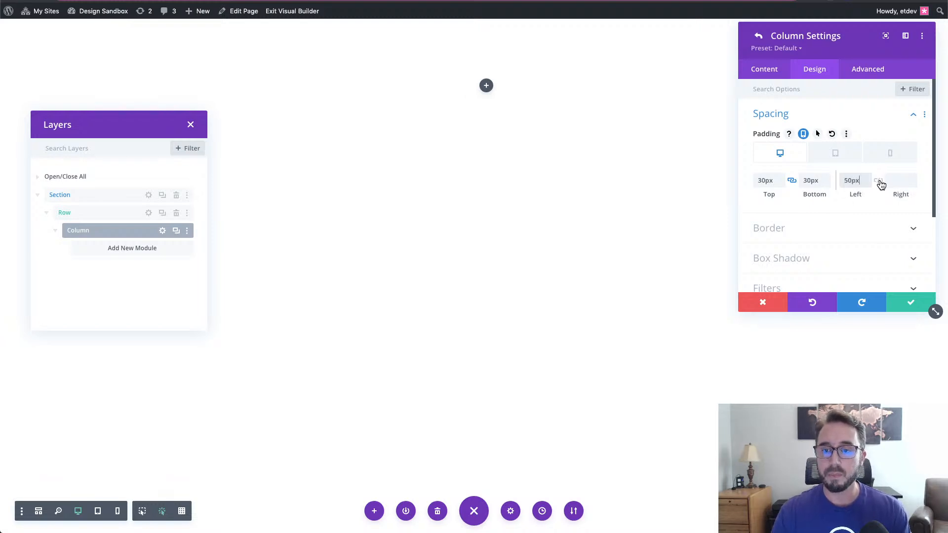
click(878, 182)
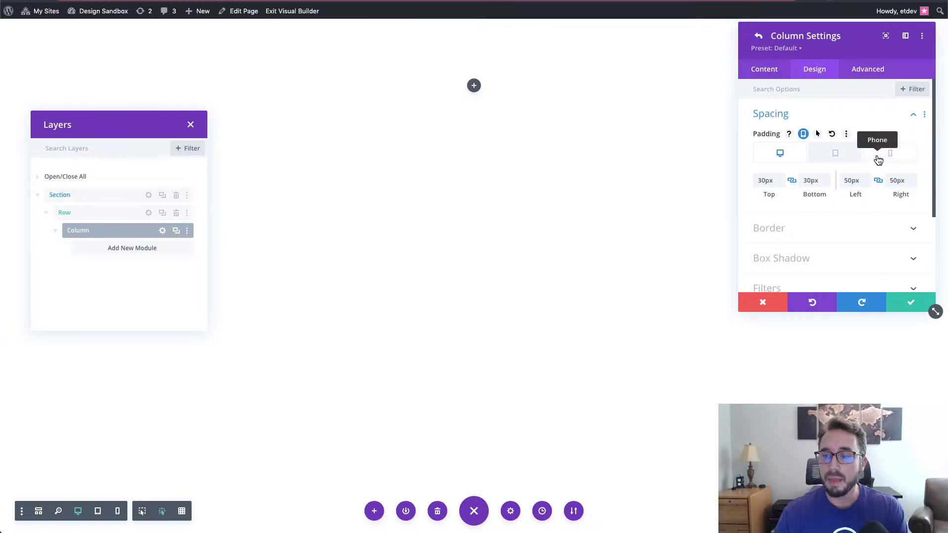
- Set the column's phone padding to 15px on all four sides
click(878, 159)
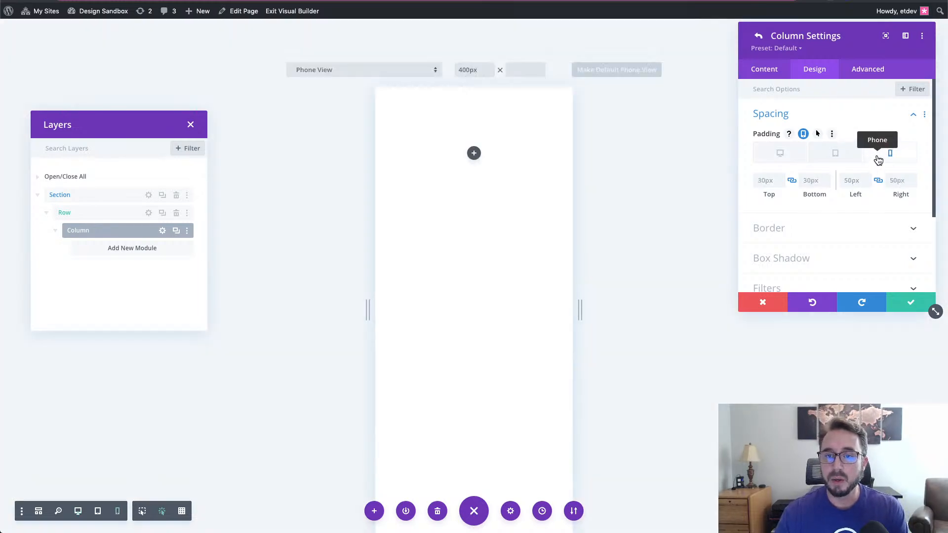
click(768, 181)
key(BackSpace)
key(BackSpace)
key(BackSpace)
key(BackSpace)
text(15)
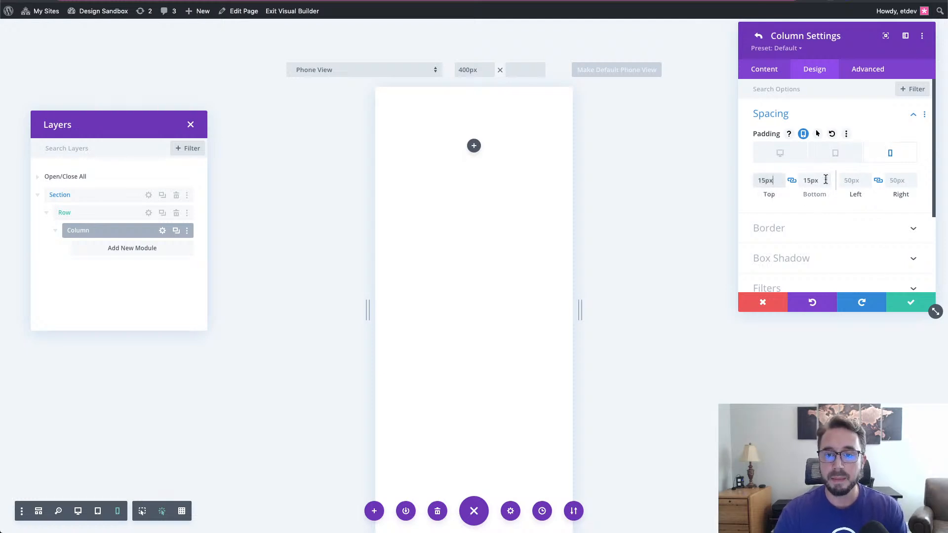
click(856, 184)
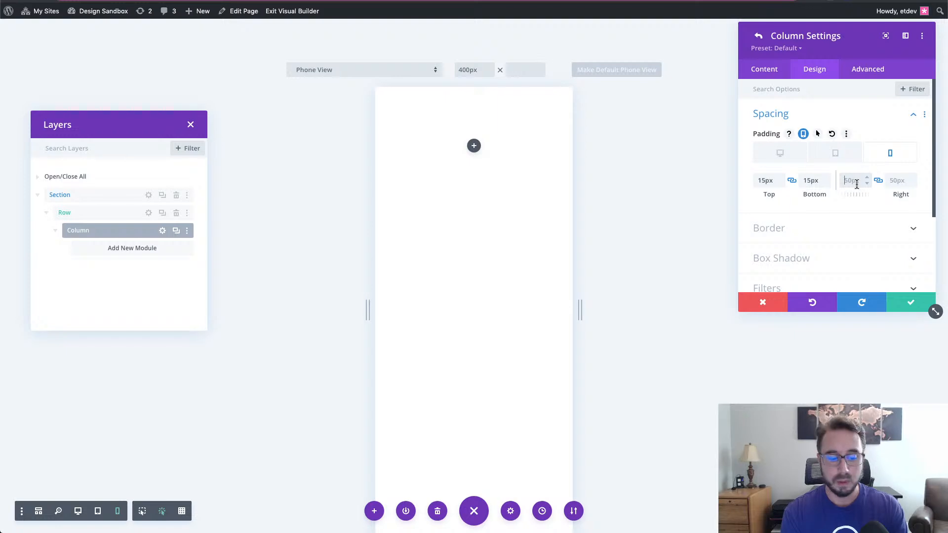
text(15px)
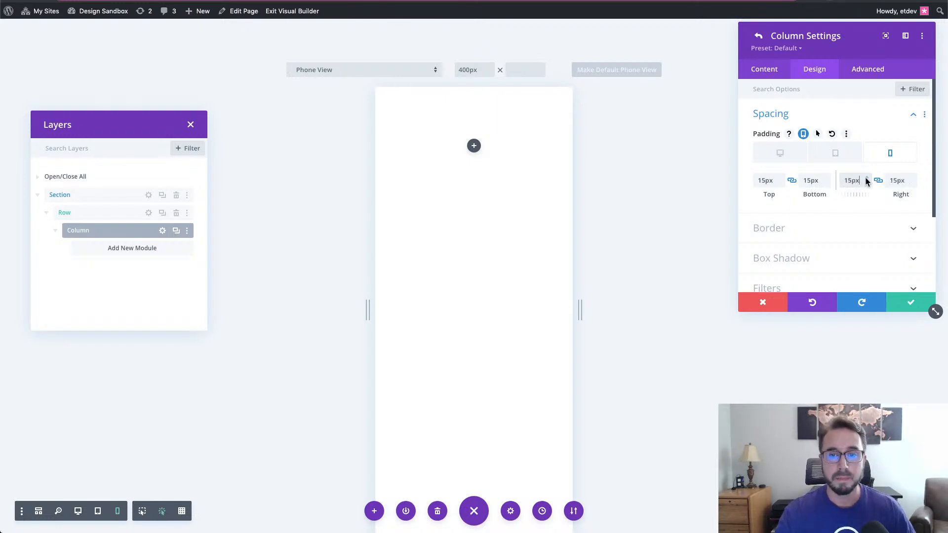
click(778, 156)
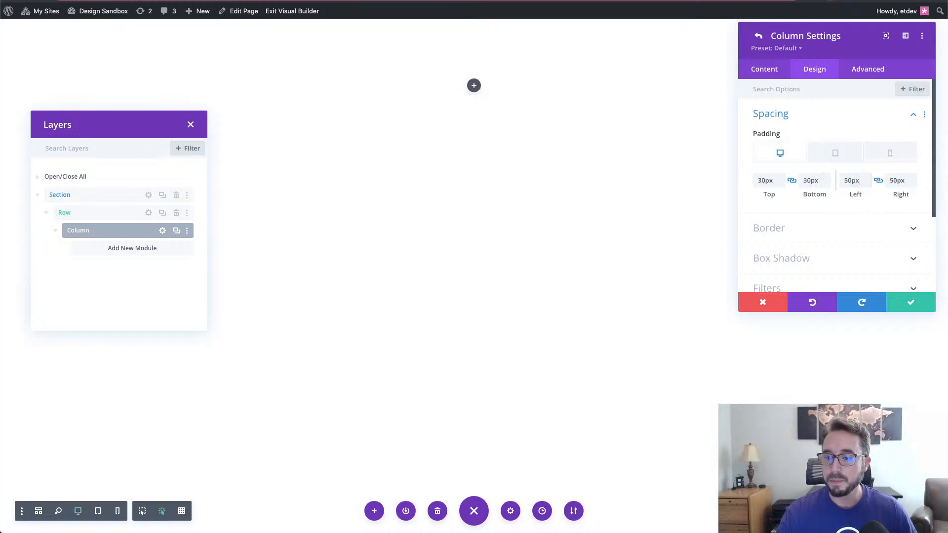
- Show the Advanced options in Column Settings
click(865, 78)
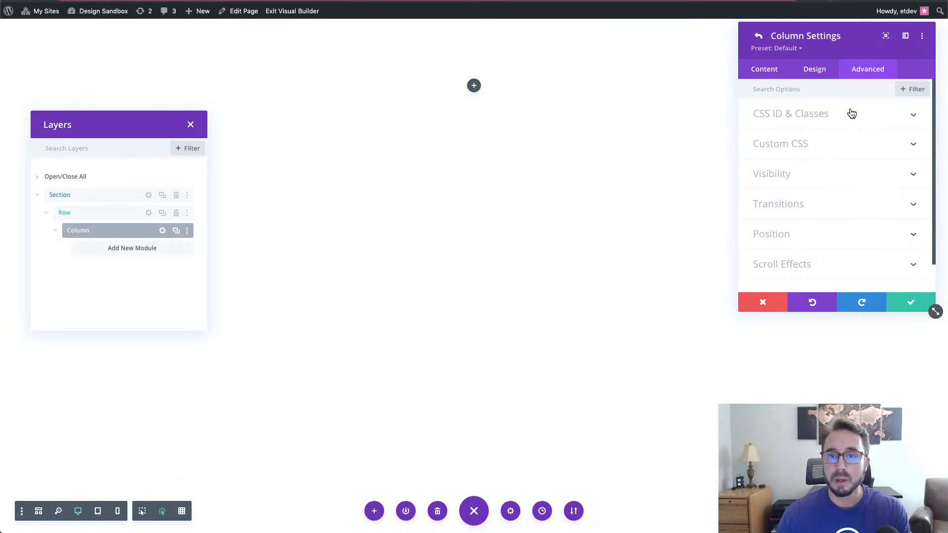
- Assign the CSS class card-column to the column, then open its row's settings
click(851, 114)
click(824, 186)
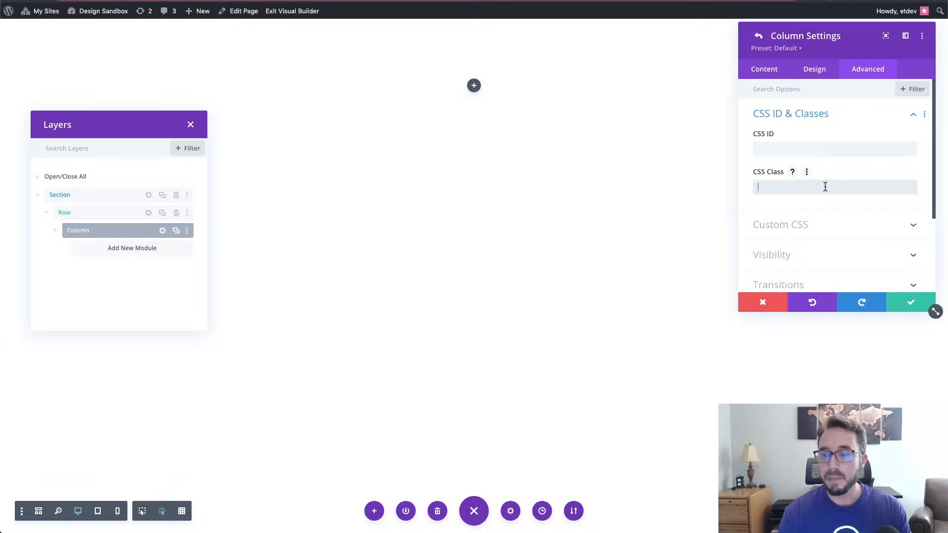
text(card-column)
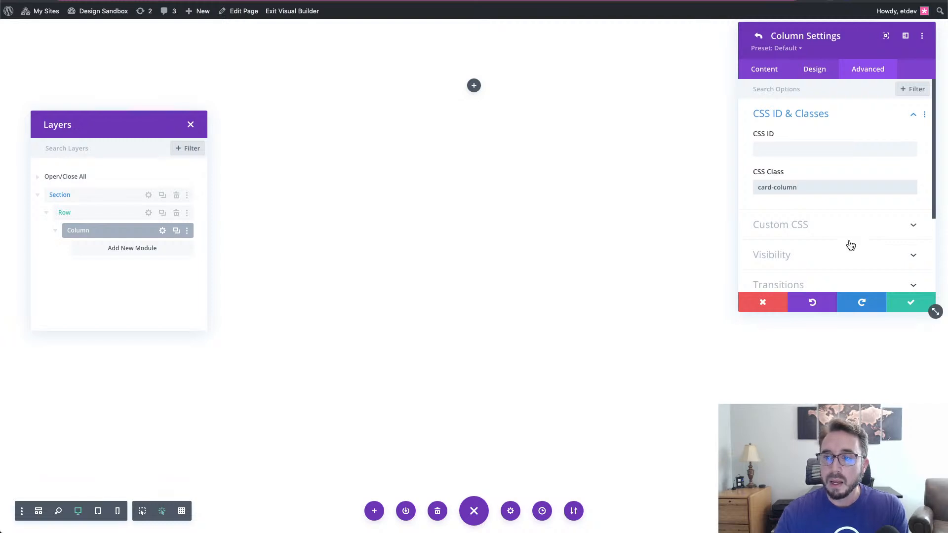
click(897, 307)
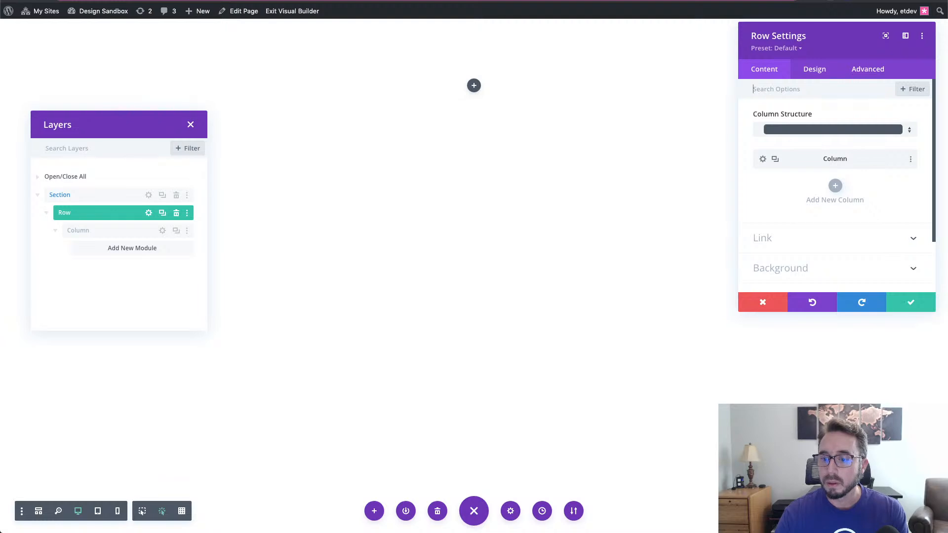
- Save and close the Row Settings, keeping the card-column class on the empty column
click(922, 304)
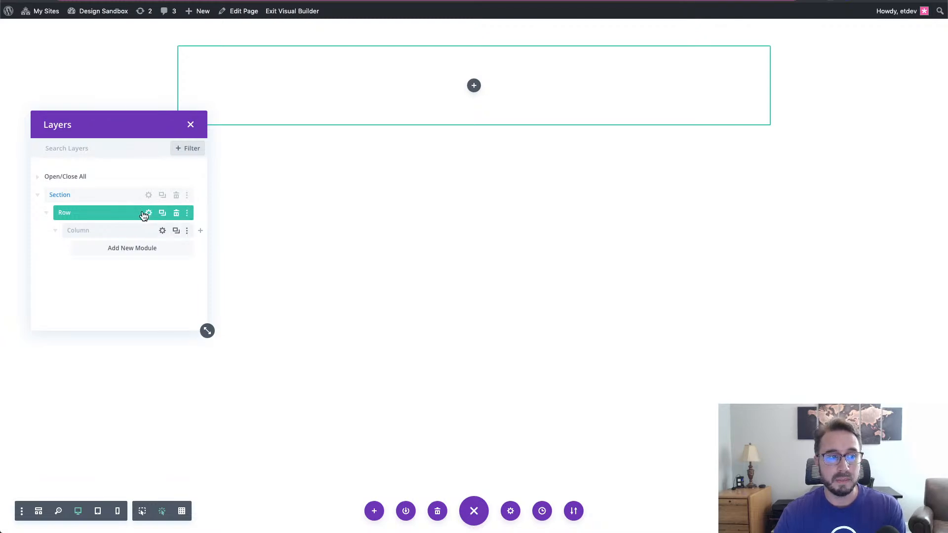
- Duplicate the column into a second empty column, and move the Layers panel lower
click(177, 231)
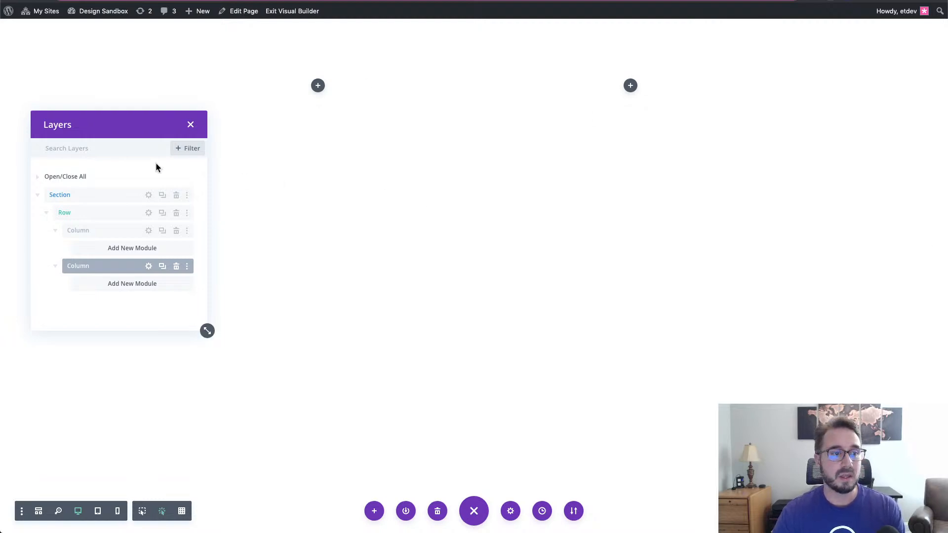
drag(112, 127, 123, 254)
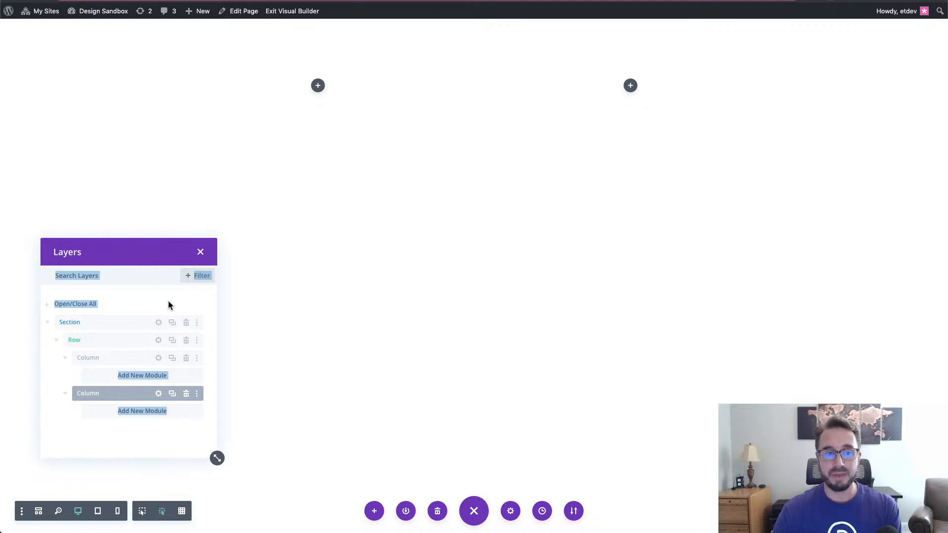
click(165, 285)
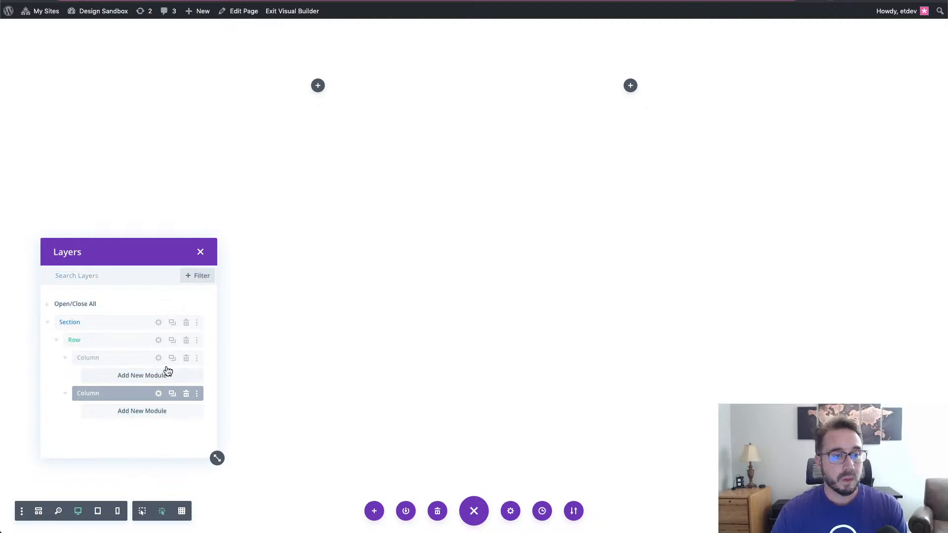
- Insert a Divider module into the first column and set Show Divider to No
click(318, 86)
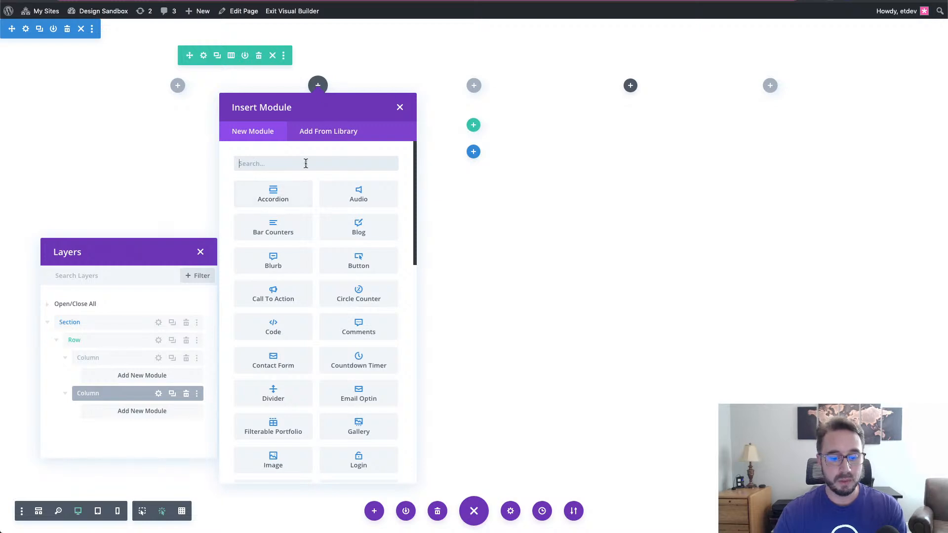
text(divi)
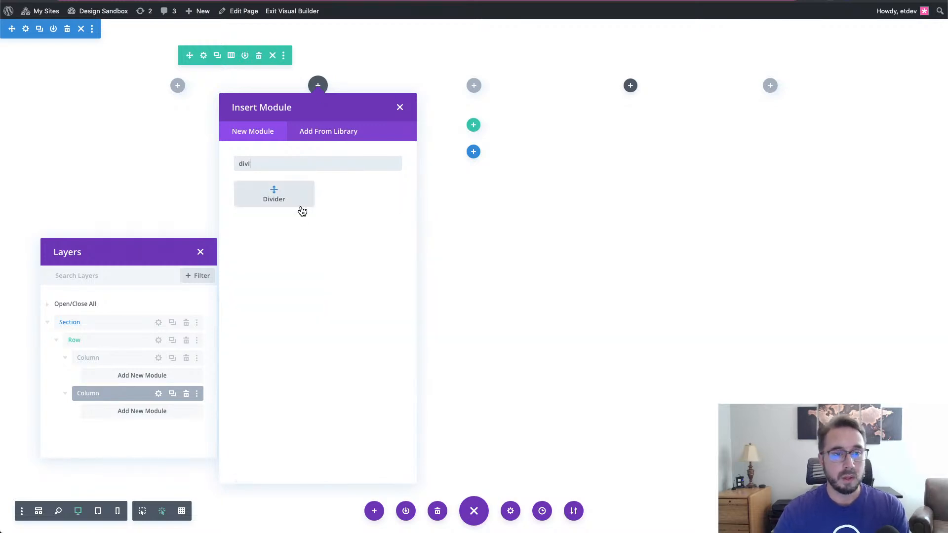
click(293, 203)
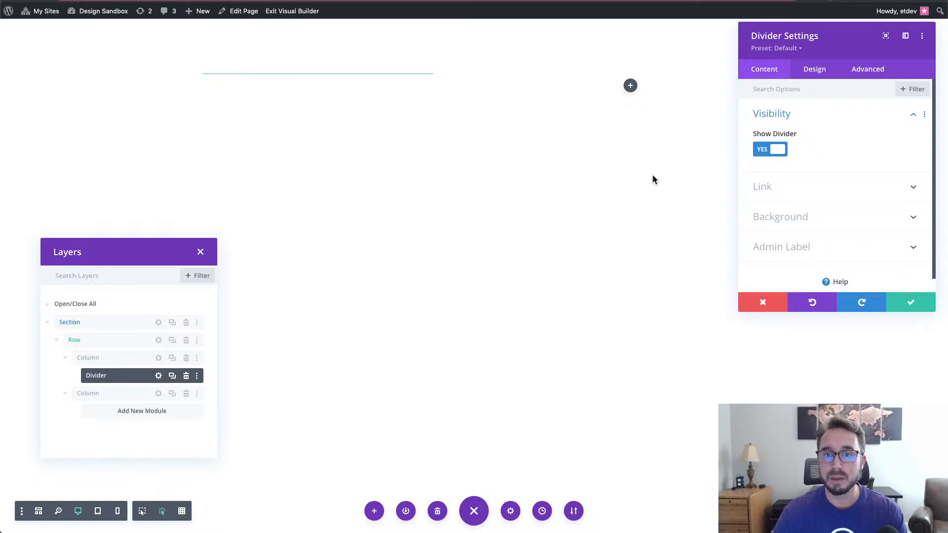
click(779, 152)
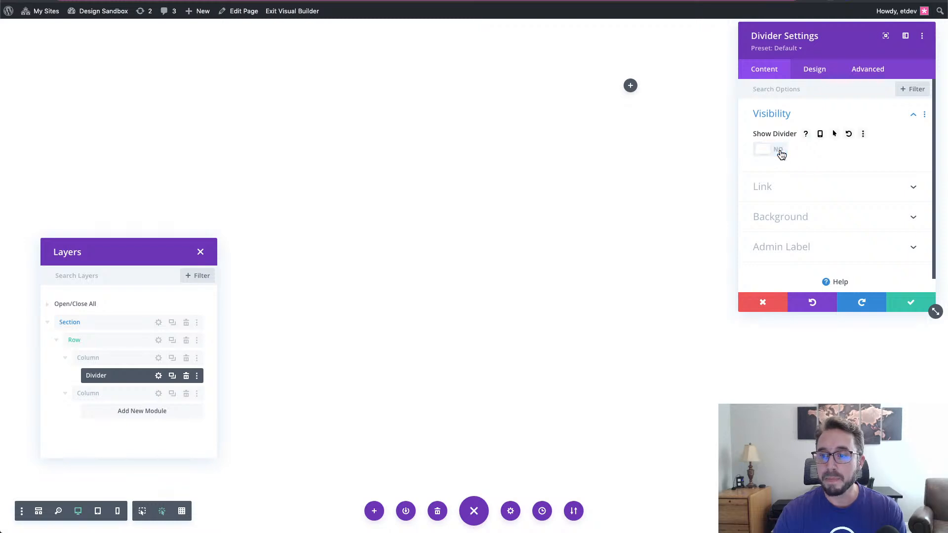
- Set the Divider's background colour to #322b3f
click(806, 224)
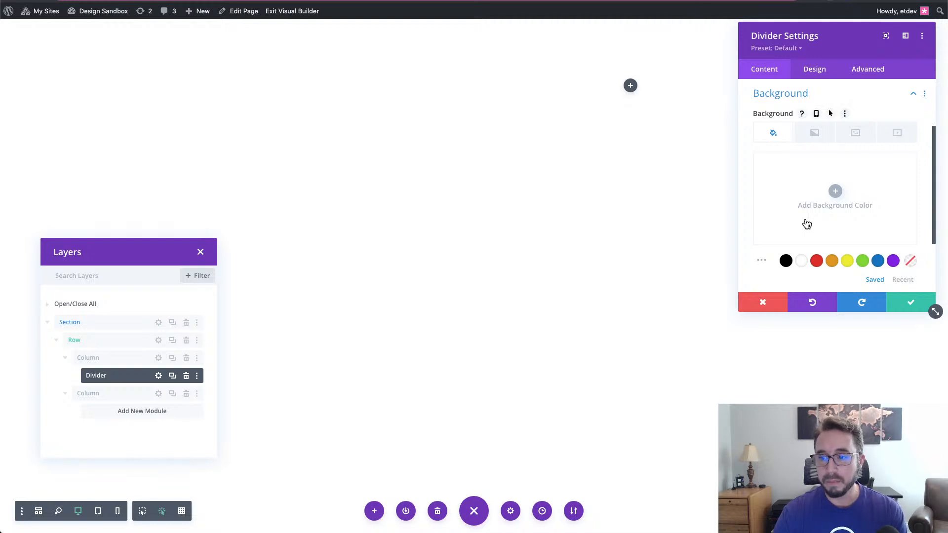
click(835, 193)
click(770, 164)
text(#322b3f)
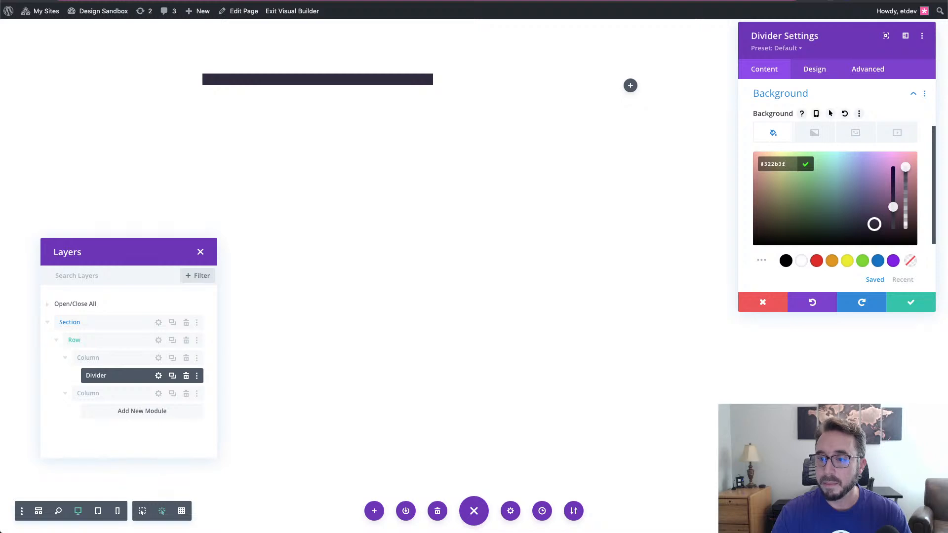
click(815, 134)
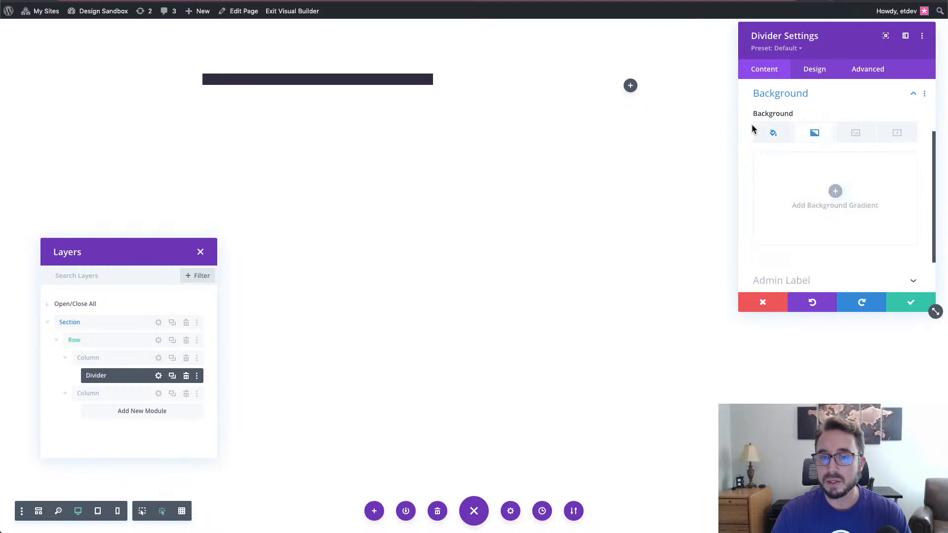
- Add a background gradient to the Divider with a semi-transparent dark first colour
click(835, 195)
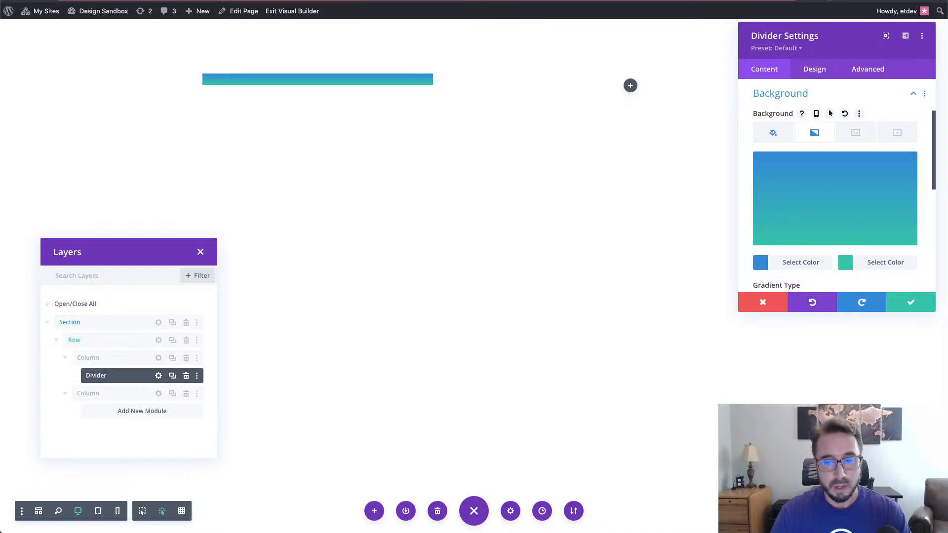
click(818, 264)
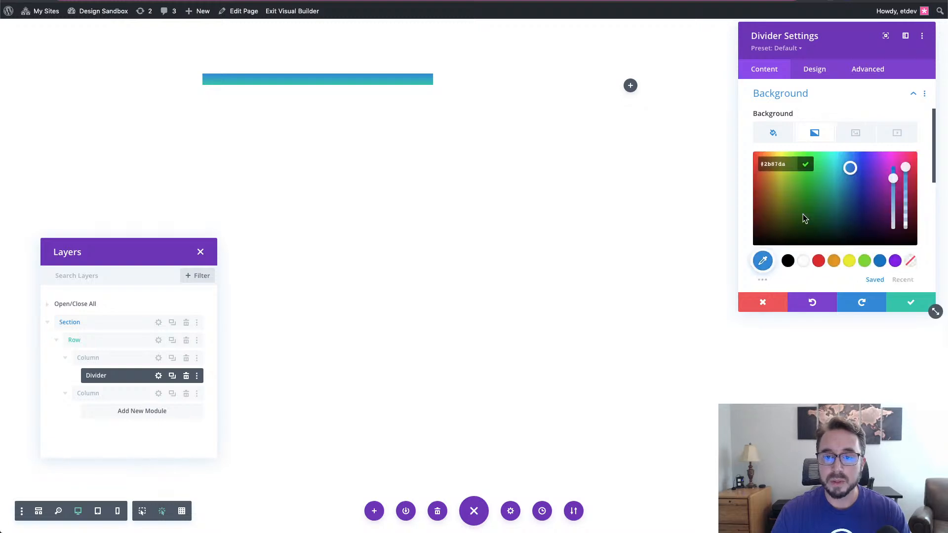
triple_click(774, 164)
key(ctrl+v)
click(924, 208)
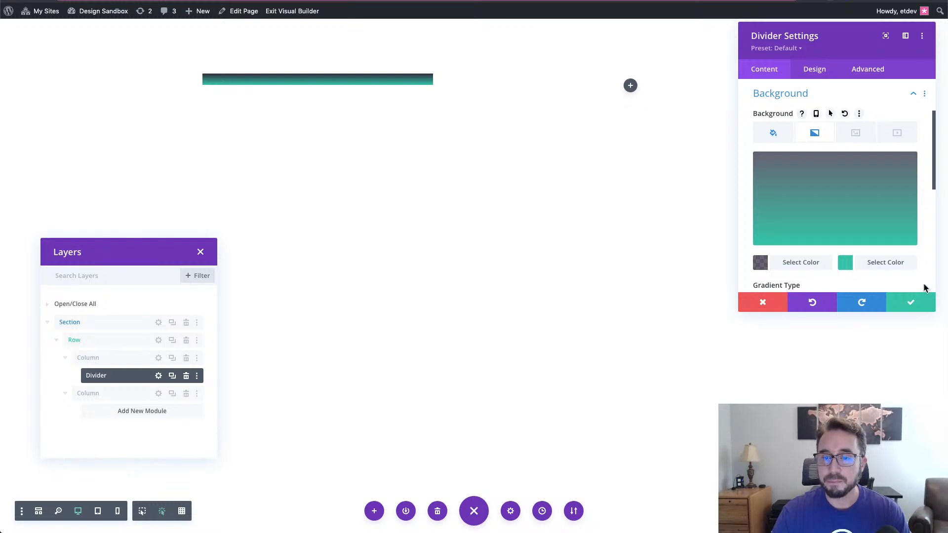
- Set the gradient's second colour to dark purple #322b3f
click(886, 267)
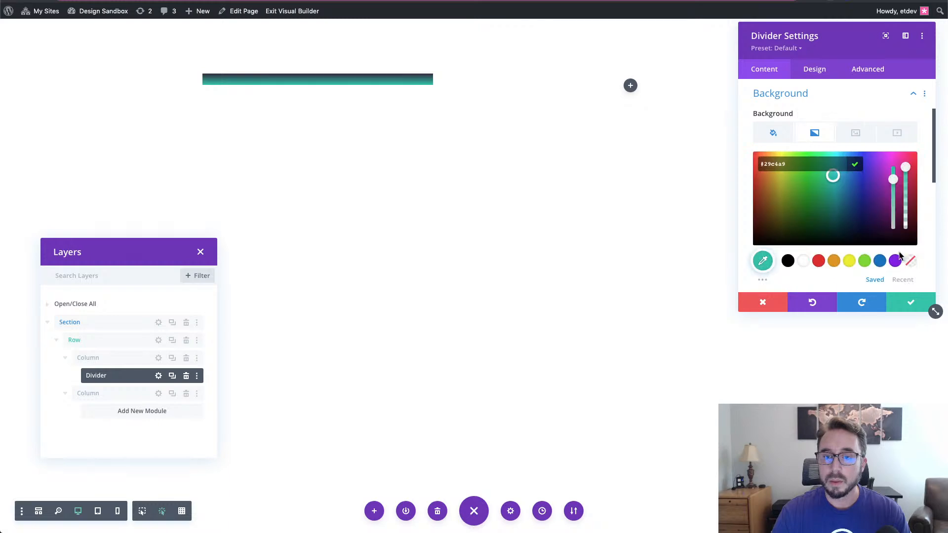
drag(792, 164, 759, 164)
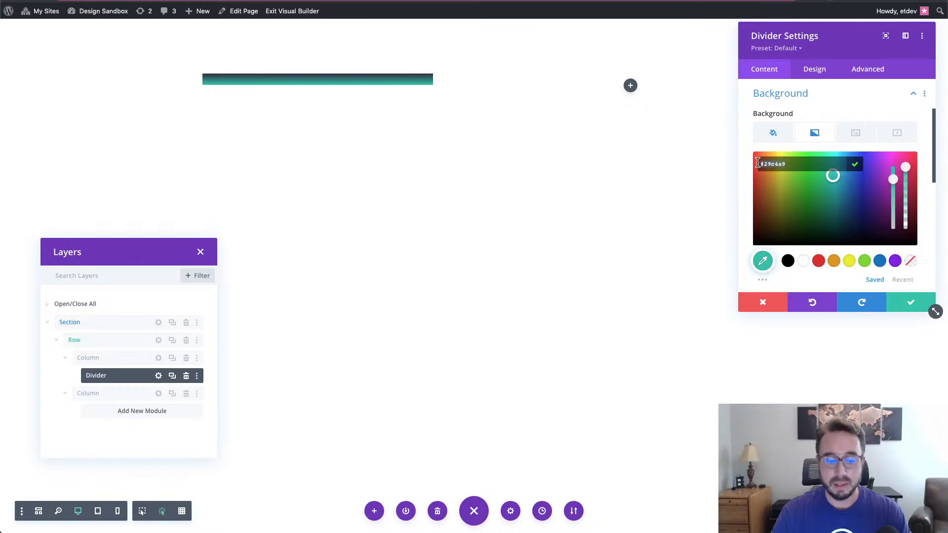
text(#322b3f)
key(Return)
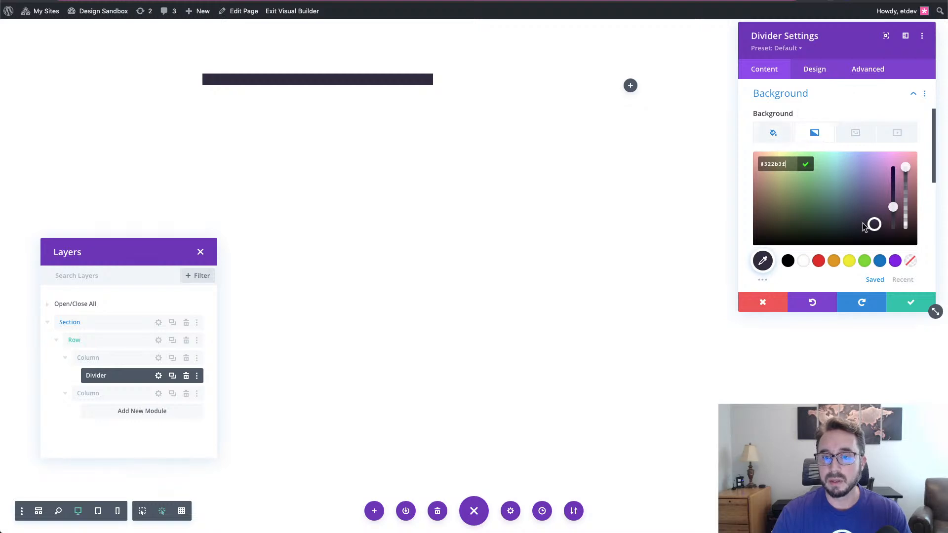
scroll(863, 226, down, 2)
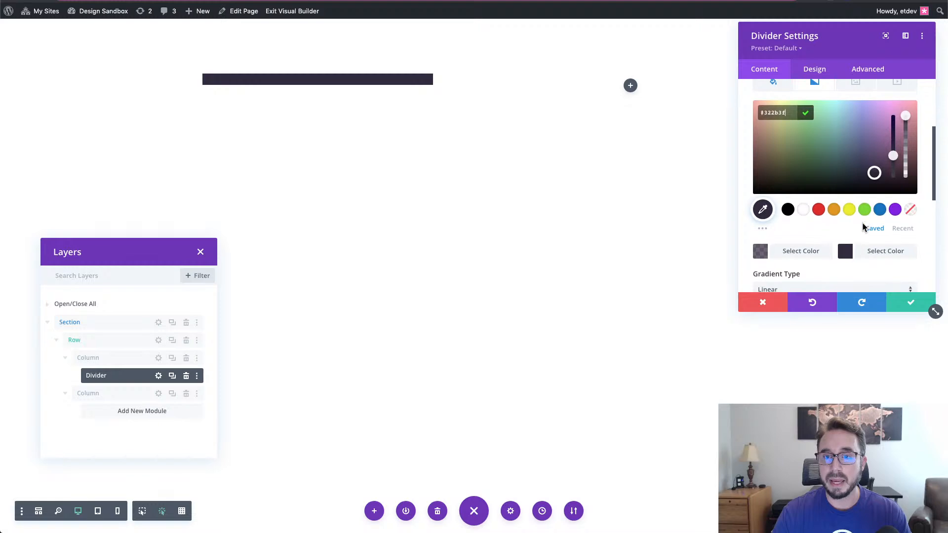
scroll(863, 226, up, 1)
scroll(863, 227, down, 5)
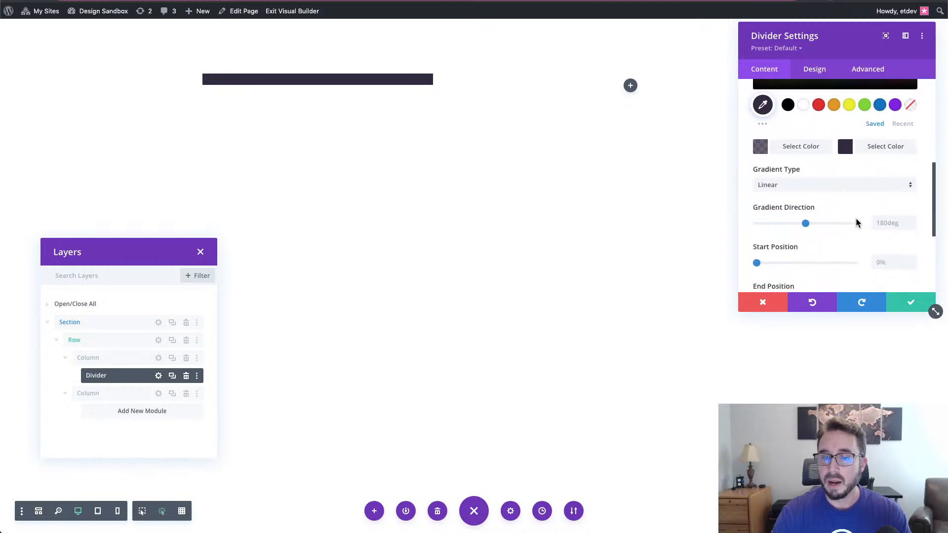
scroll(813, 184, down, 2)
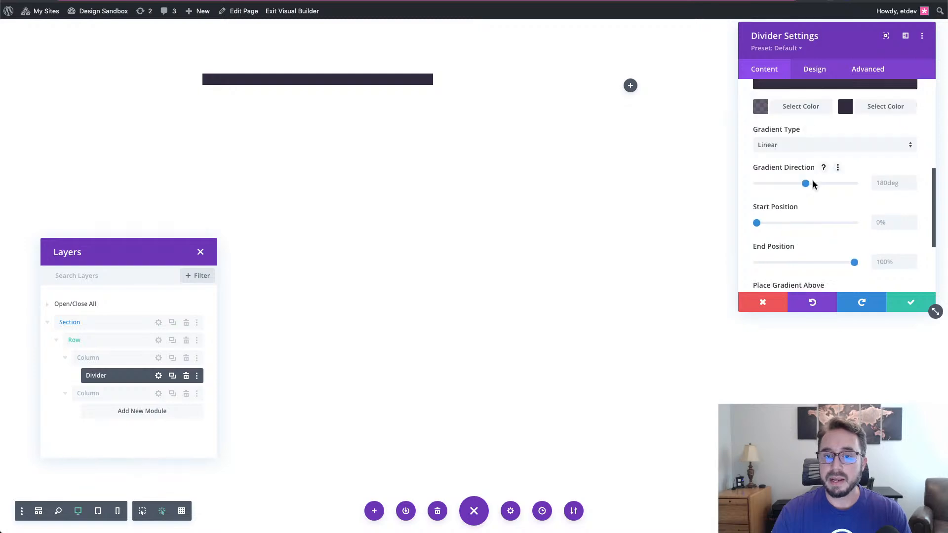
- Make the gradient Radial with an end position of 34%
click(816, 148)
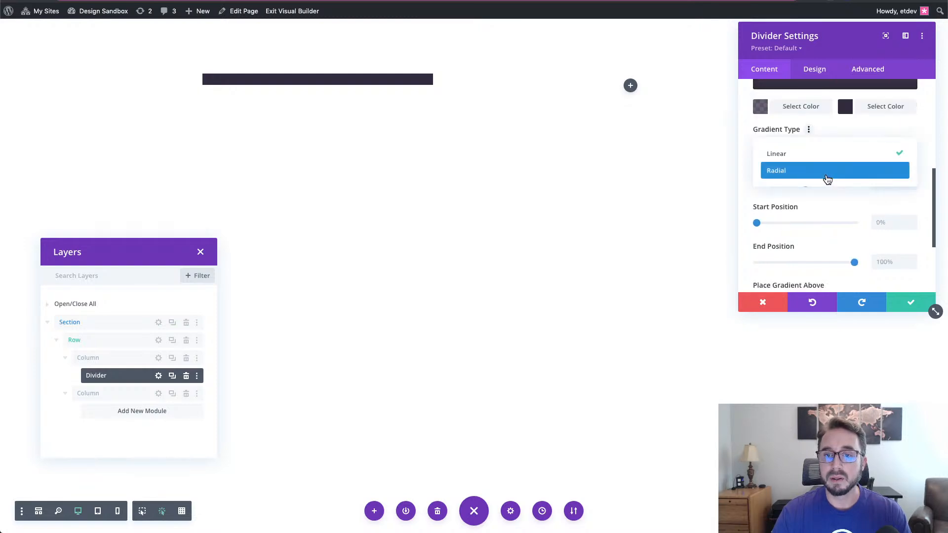
click(826, 174)
scroll(827, 209, up, 3)
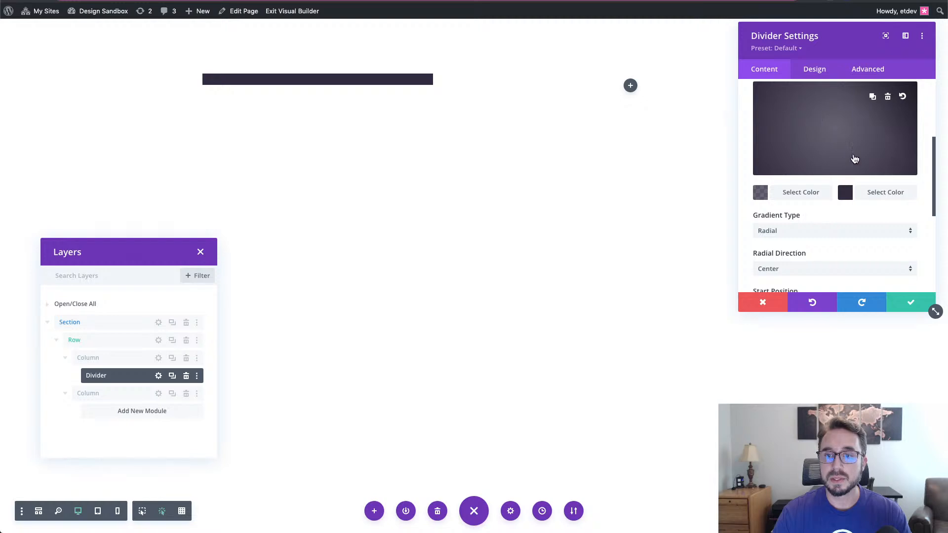
scroll(843, 241, down, 1)
scroll(844, 244, down, 2)
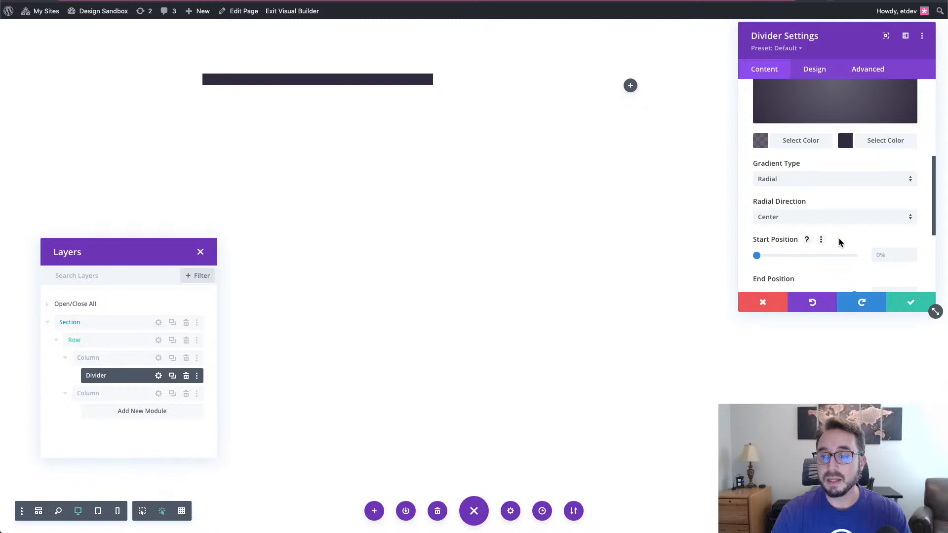
scroll(839, 242, down, 3)
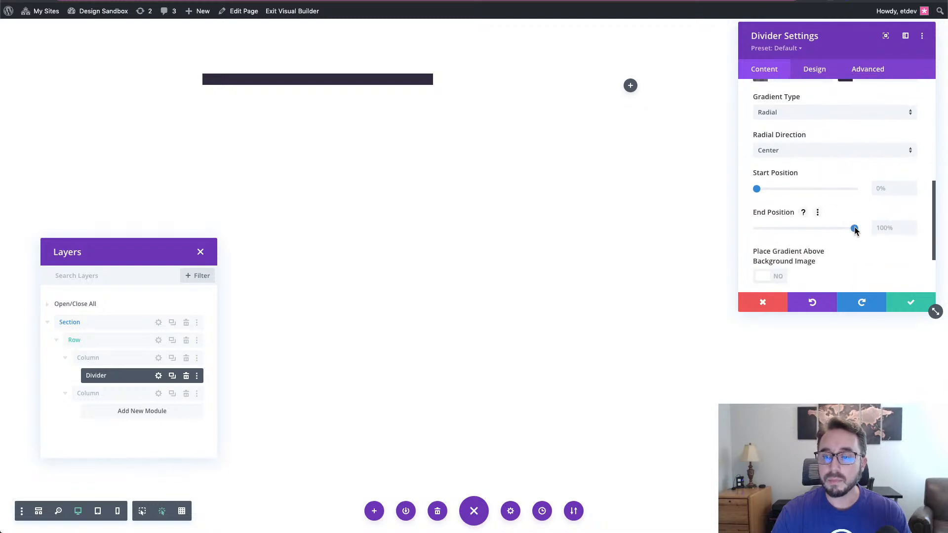
click(901, 228)
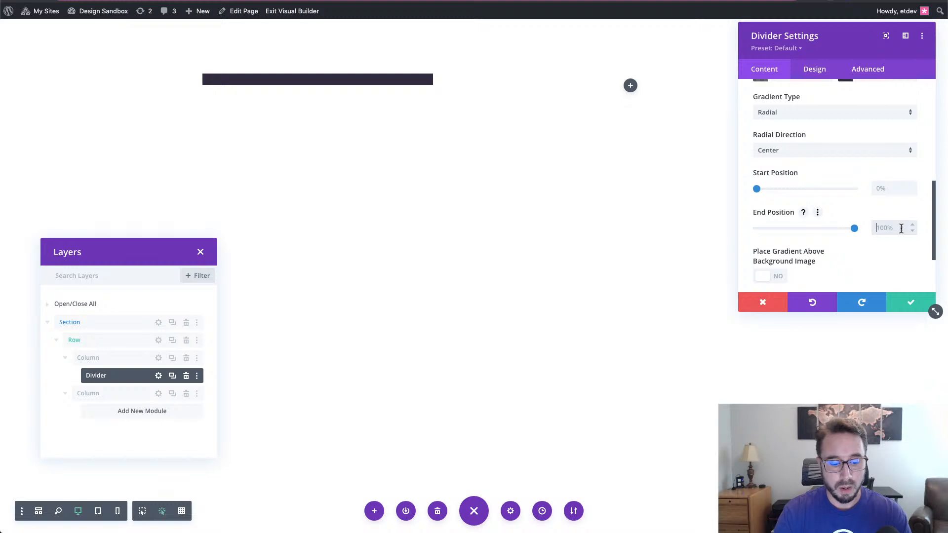
text(43)
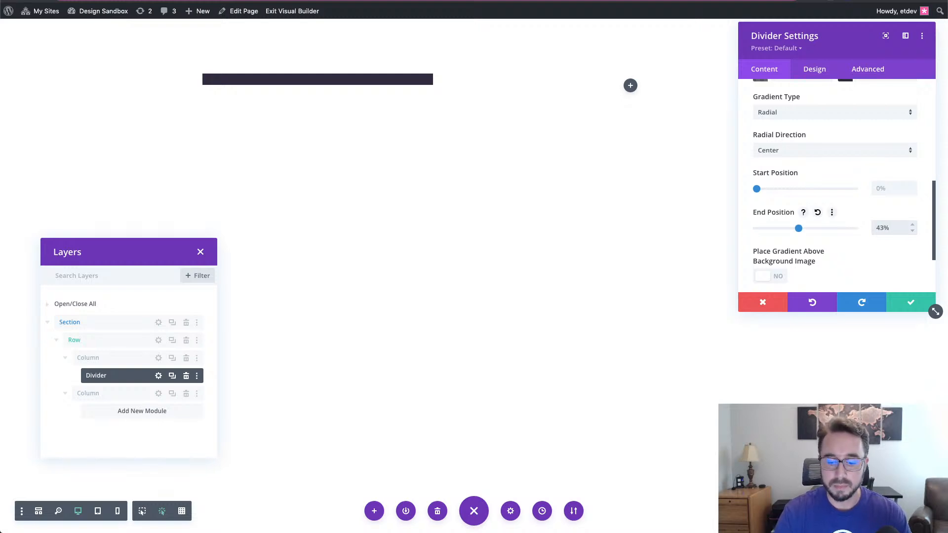
key(BackSpace)
text(34%)
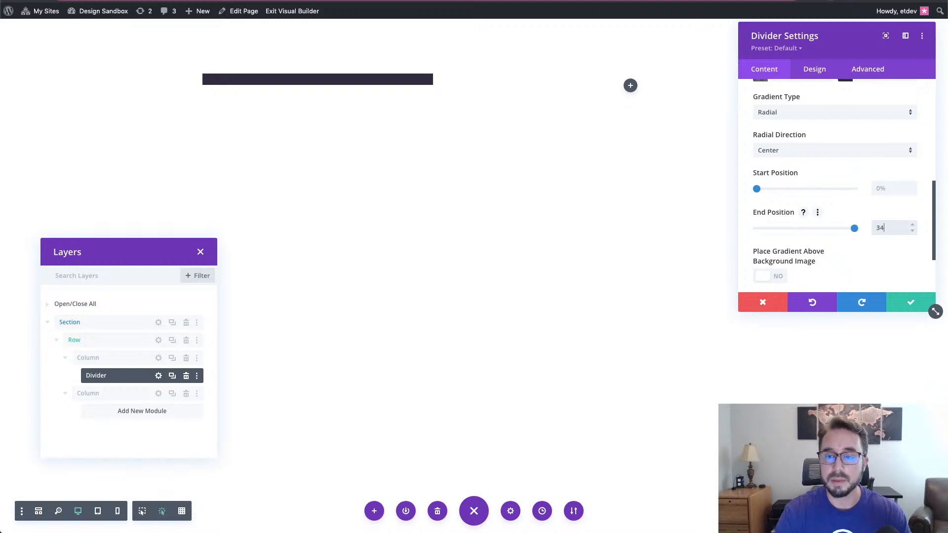
- Turn on Place Gradient Above Background Image
scroll(886, 194, up, 3)
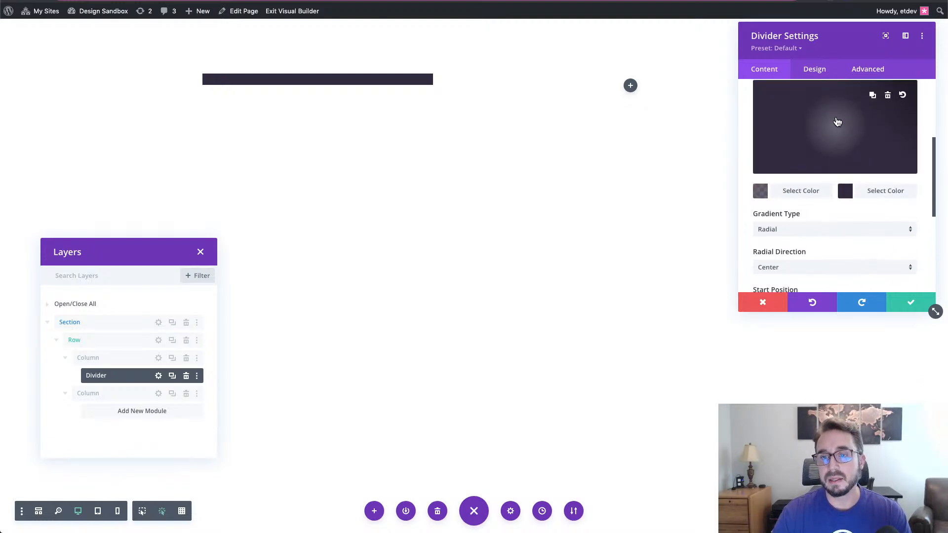
scroll(840, 140, up, 1)
scroll(840, 139, up, 1)
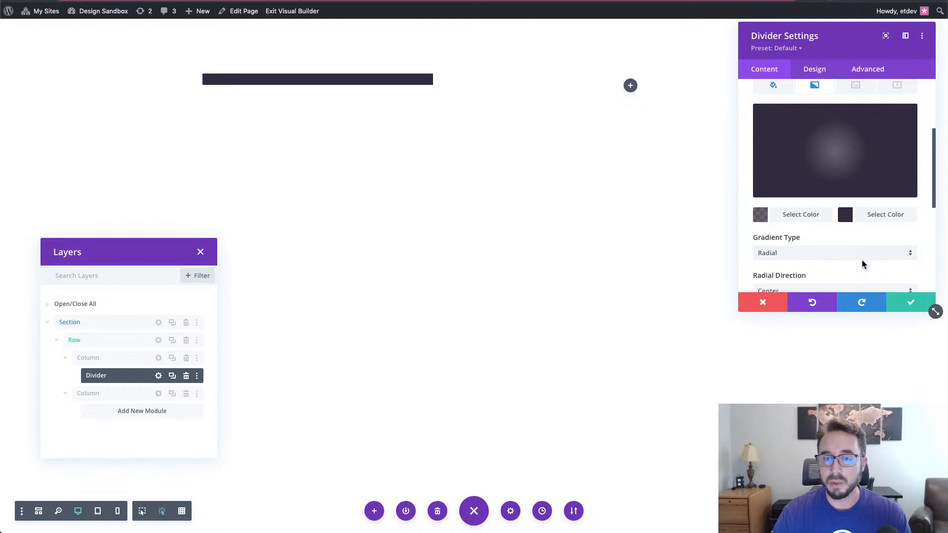
scroll(862, 261, down, 3)
scroll(863, 261, down, 8)
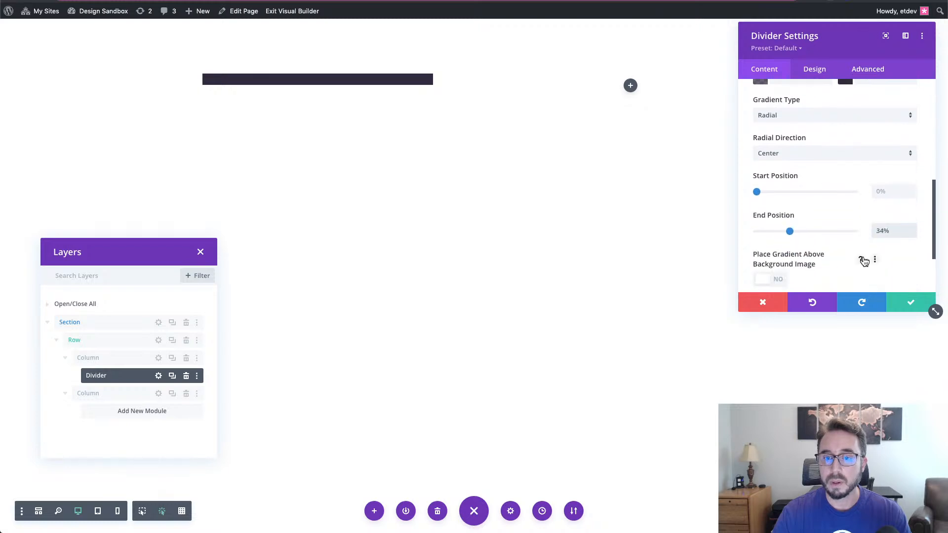
click(777, 255)
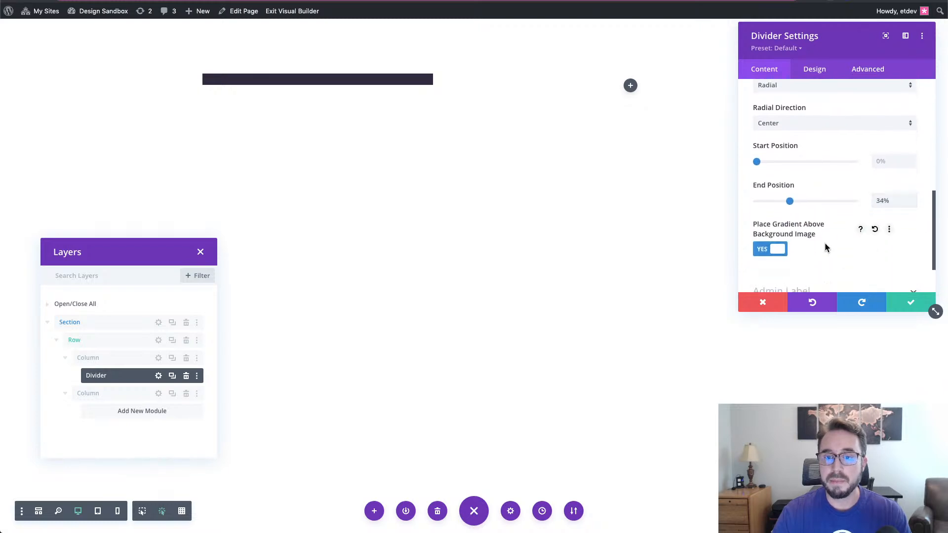
scroll(829, 247, up, 14)
- Upload the actor photos to the Media Library and use actor-07.jpg as the Divider's background image
click(855, 138)
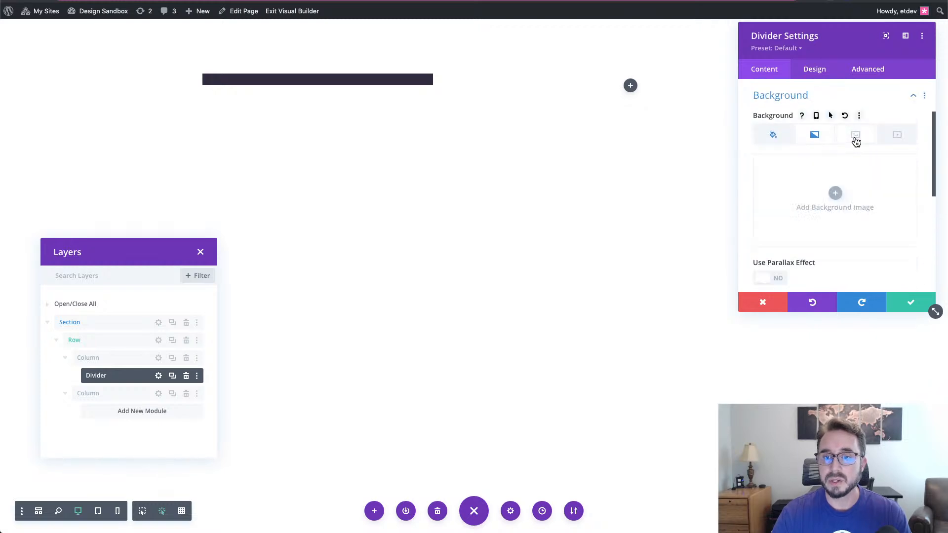
click(836, 194)
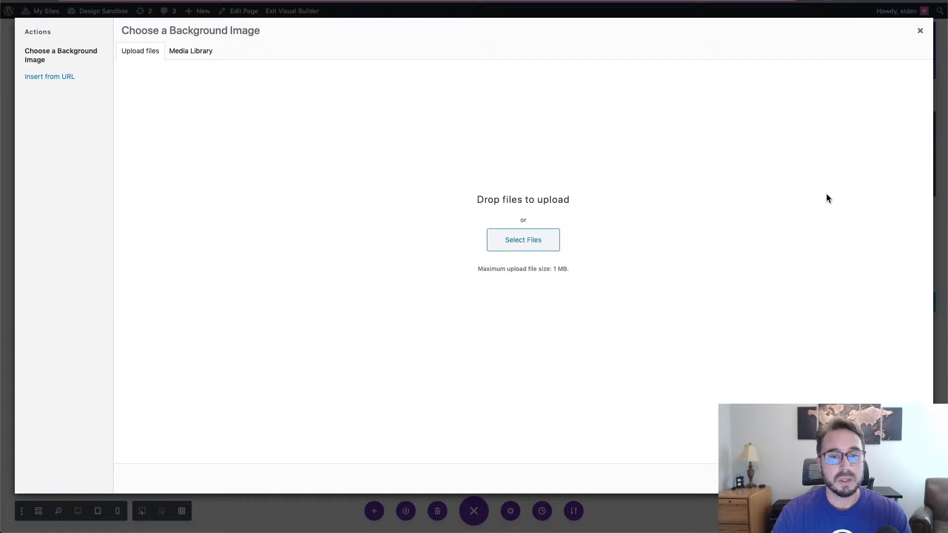
click(208, 52)
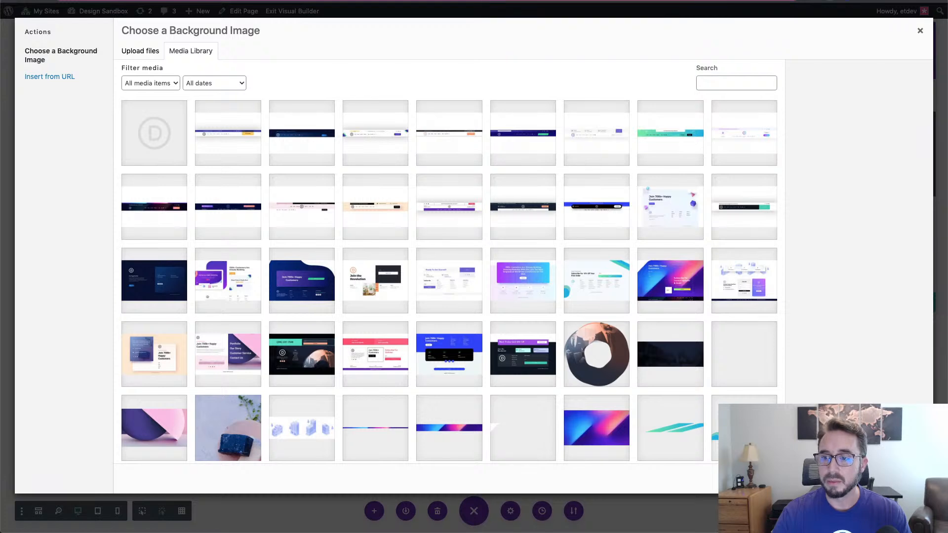
drag(585, 246, 670, 239)
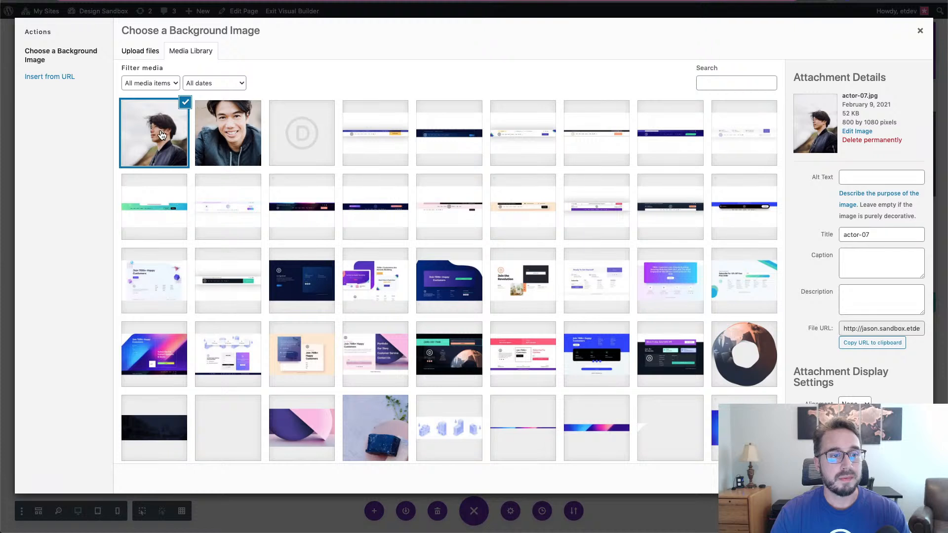
click(892, 478)
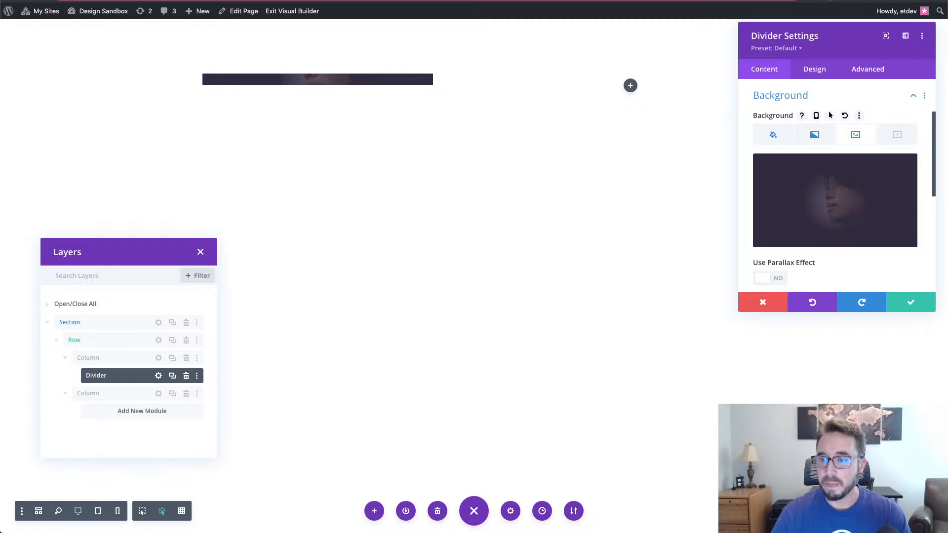
- Change the background image size from Cover to Fit
scroll(854, 224, down, 2)
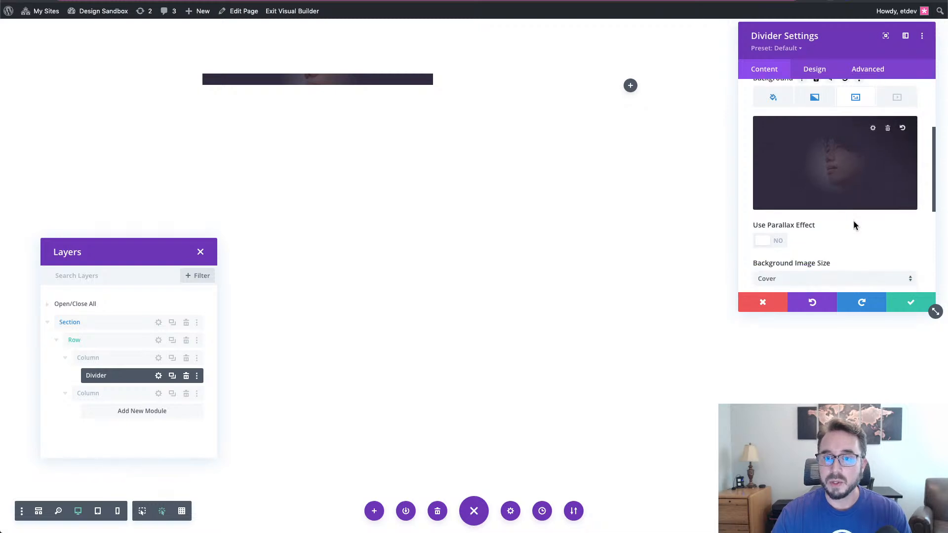
scroll(847, 227, down, 1)
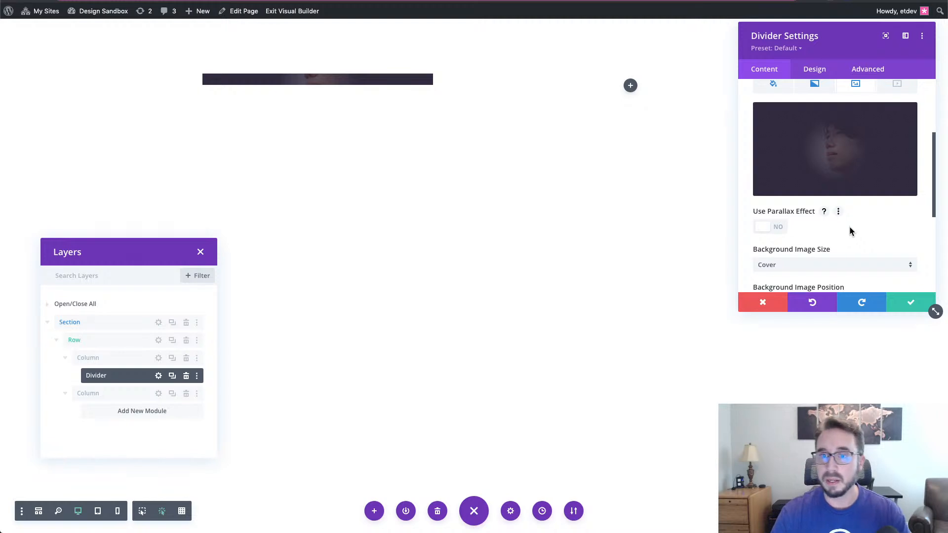
scroll(858, 232, down, 2)
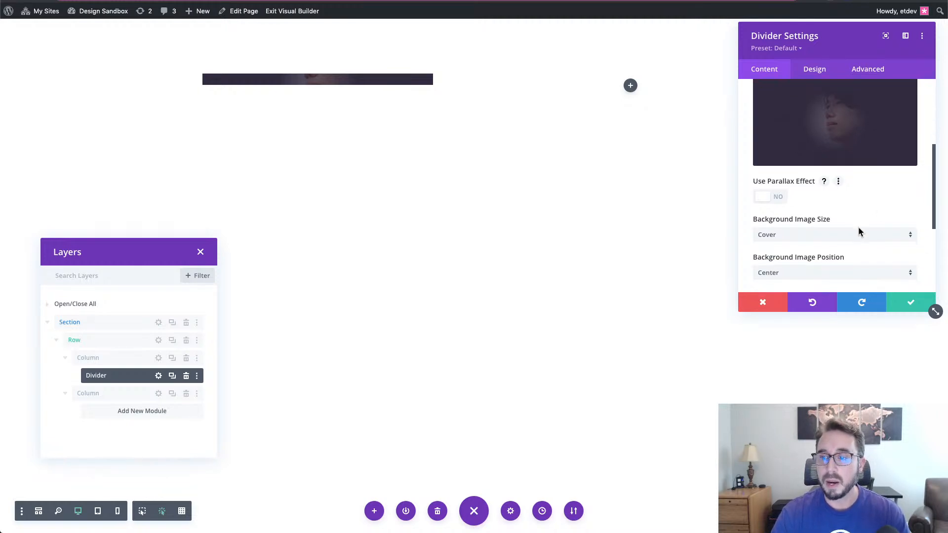
click(848, 232)
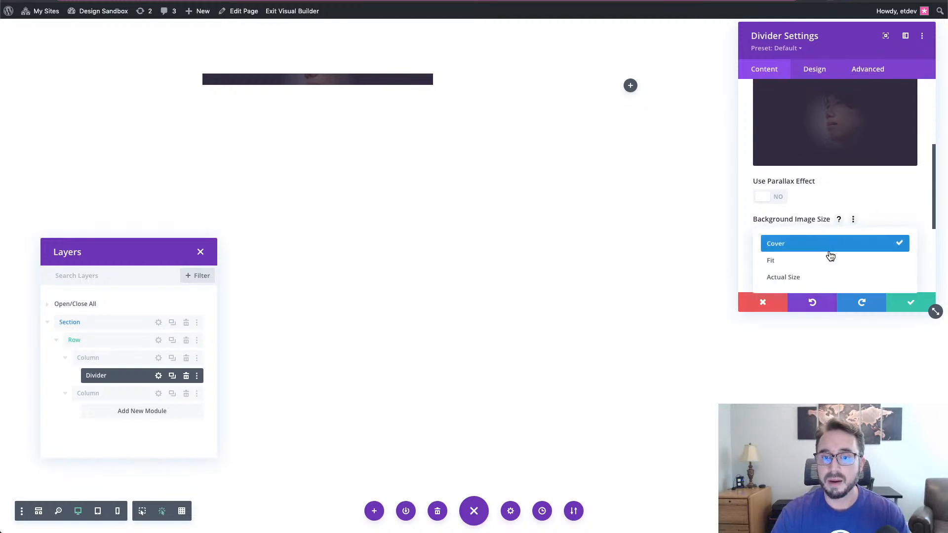
click(825, 260)
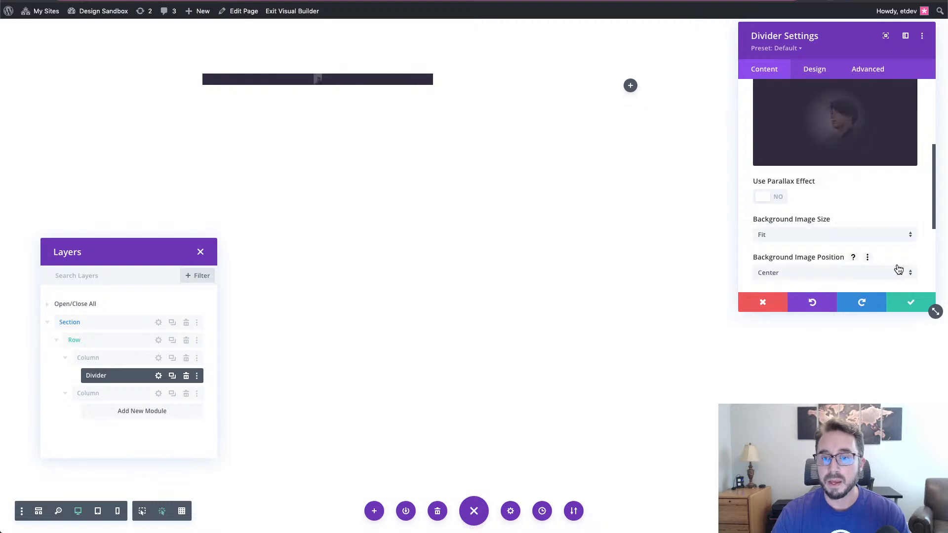
- Switch the Divider settings to the Design tab
scroll(896, 268, down, 1)
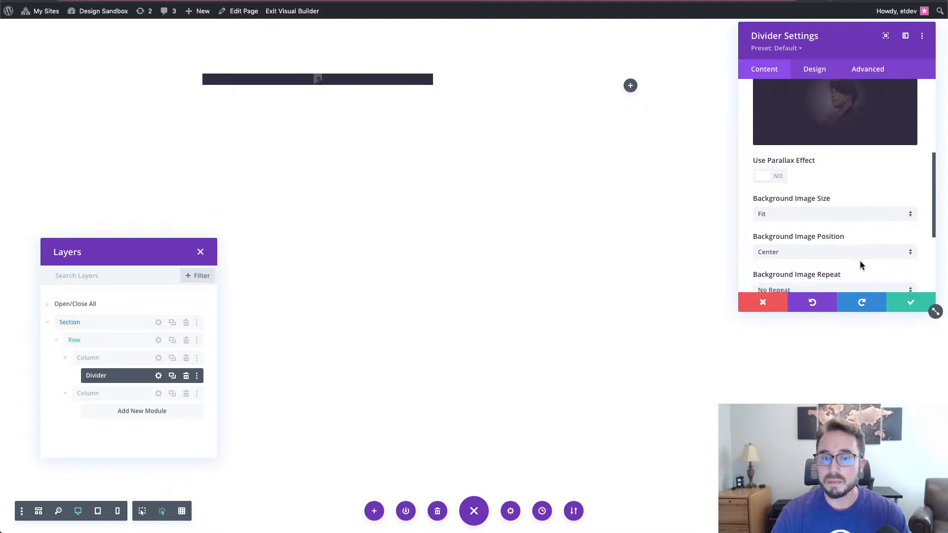
scroll(860, 262, down, 1)
scroll(832, 242, down, 3)
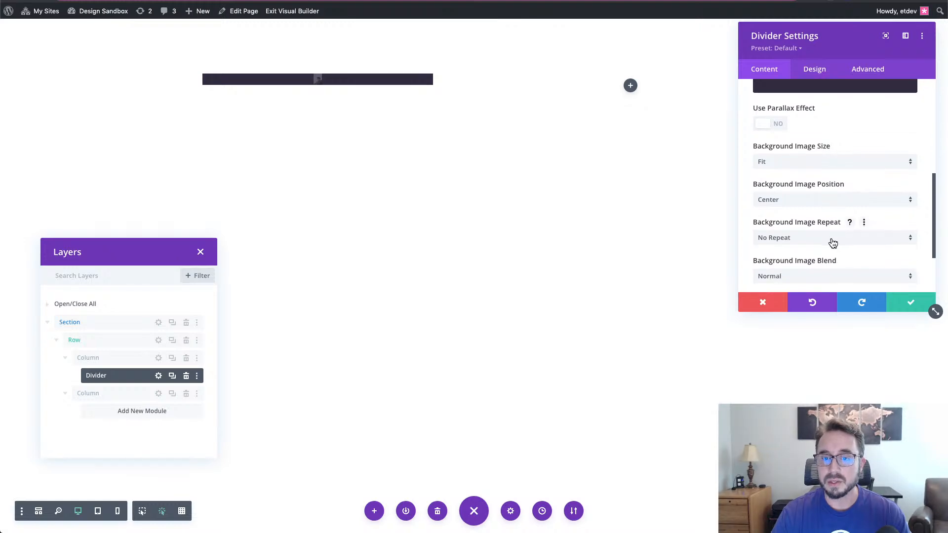
scroll(832, 243, up, 1)
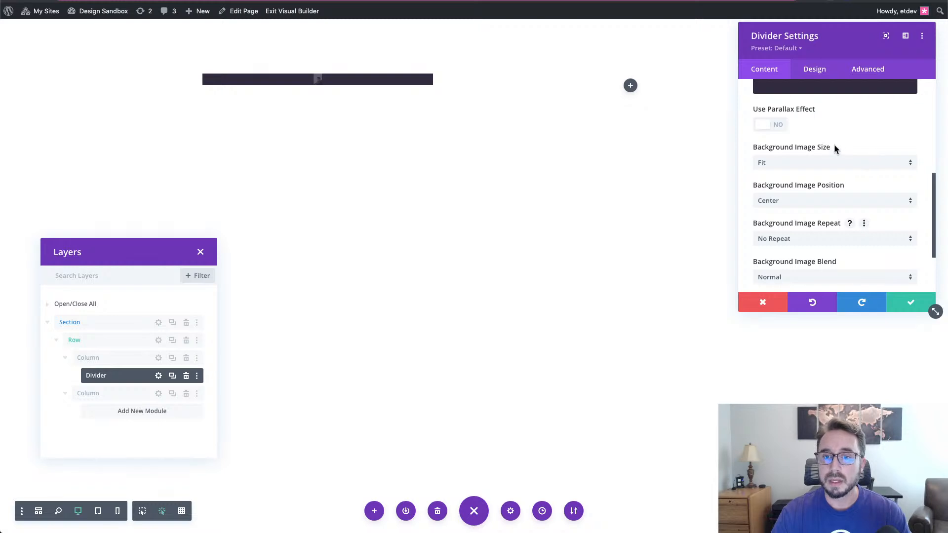
click(814, 70)
- Set the Divider's Width and Height to 100% and its Min Height to 300px
click(801, 115)
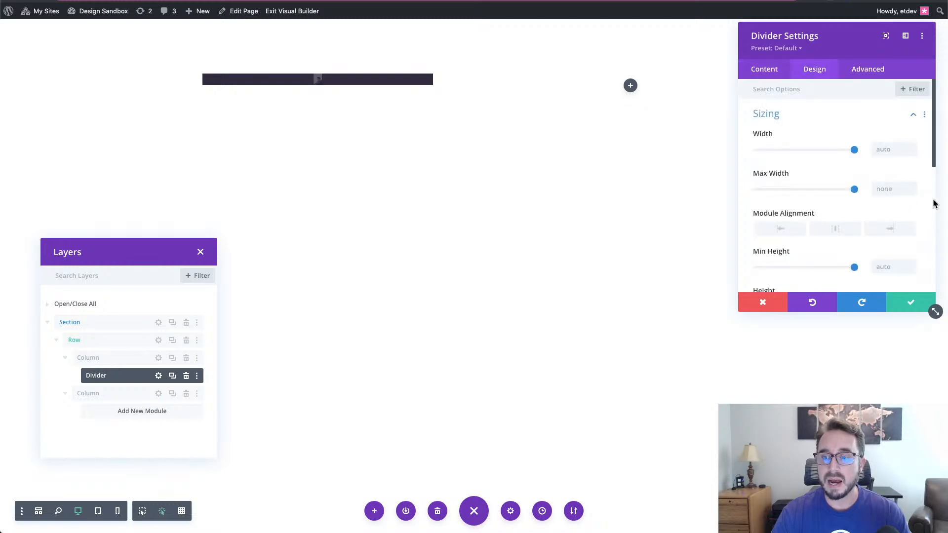
click(883, 149)
text(100%)
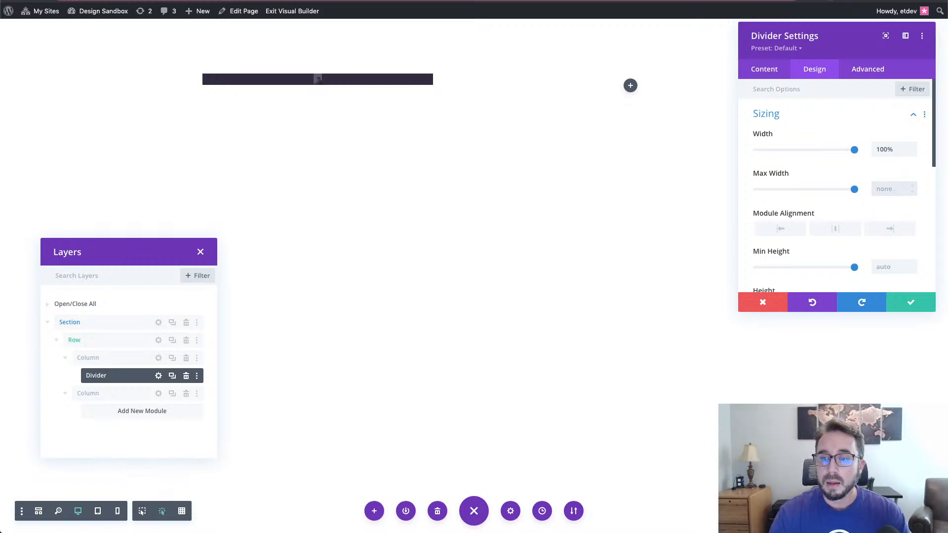
scroll(918, 223, down, 4)
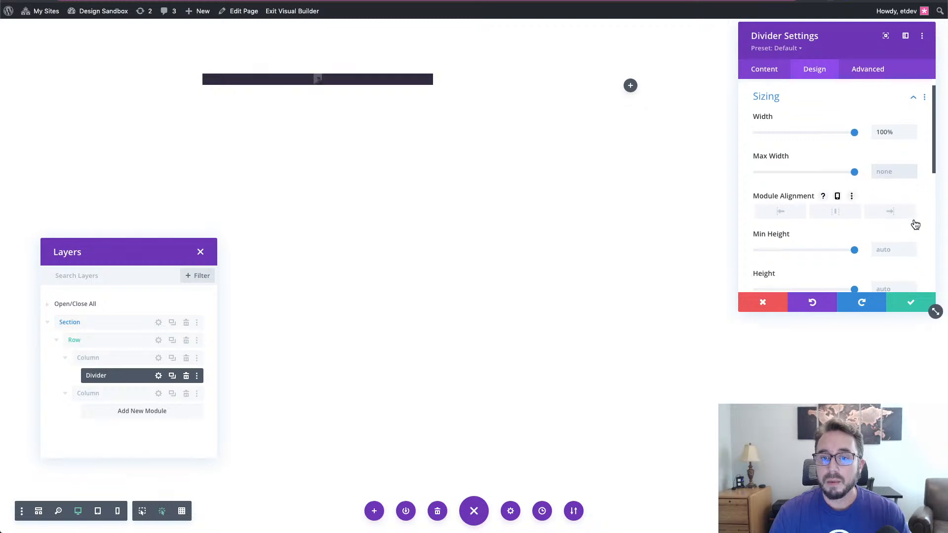
click(893, 213)
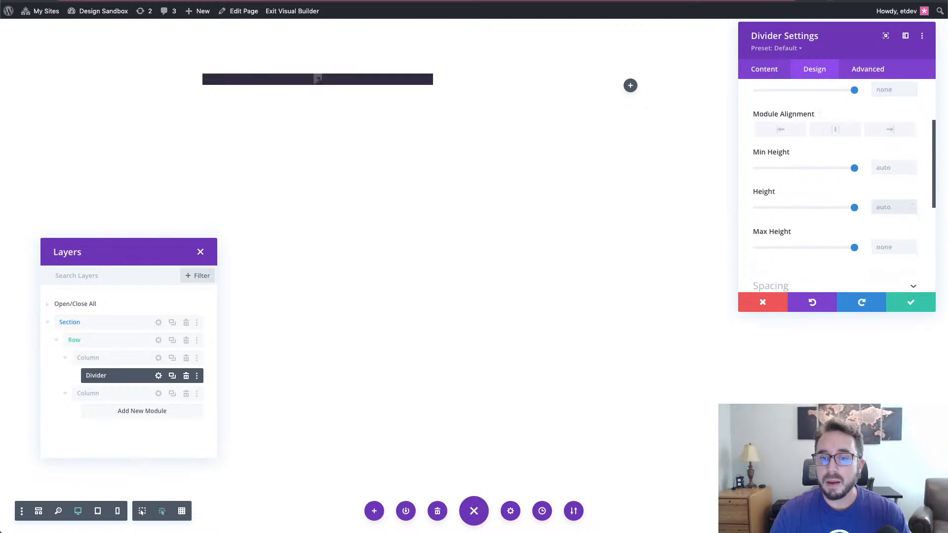
text(300)
key(BackSpace)
key(BackSpace)
key(BackSpace)
text(100)
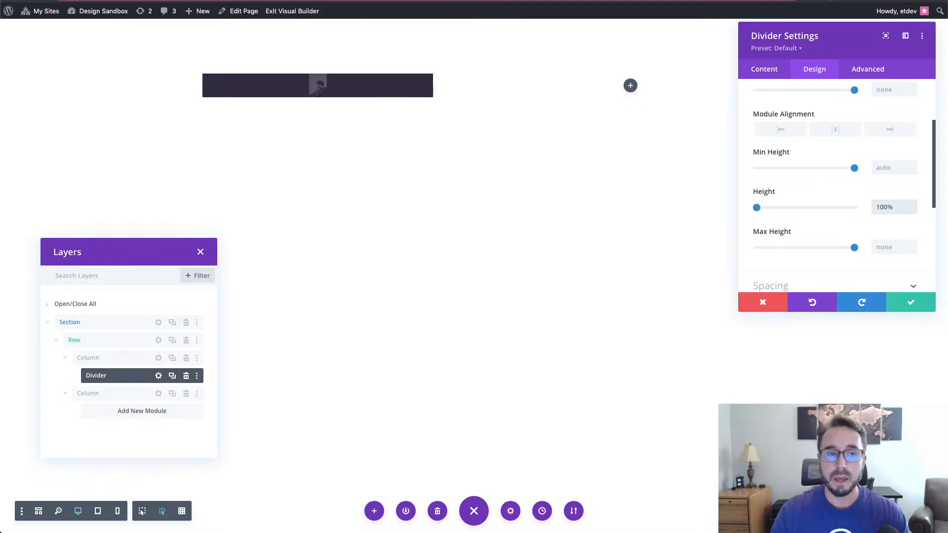
click(881, 247)
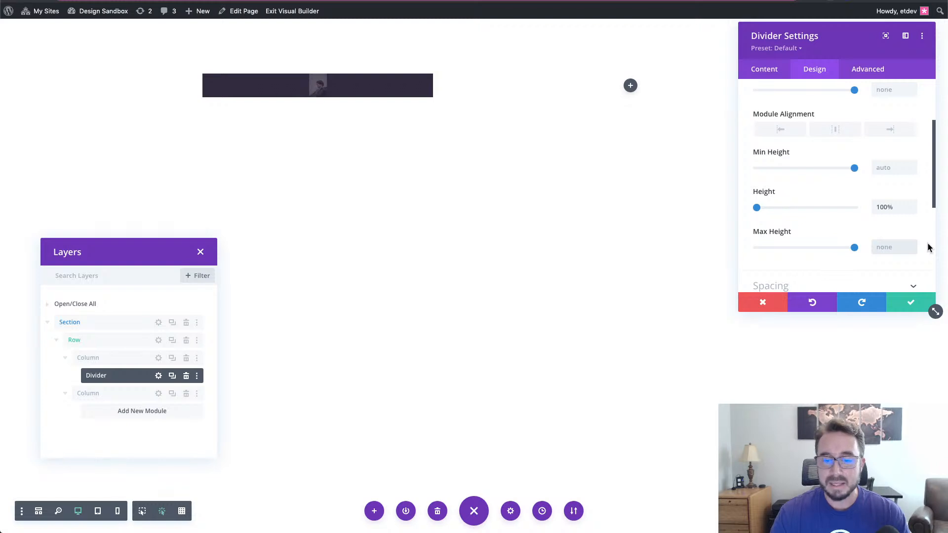
click(877, 170)
text(300)
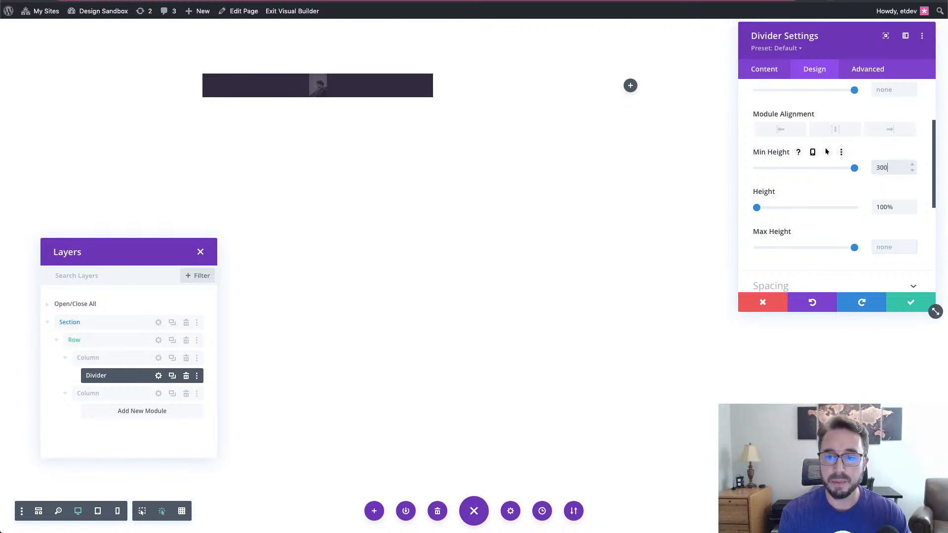
text(px)
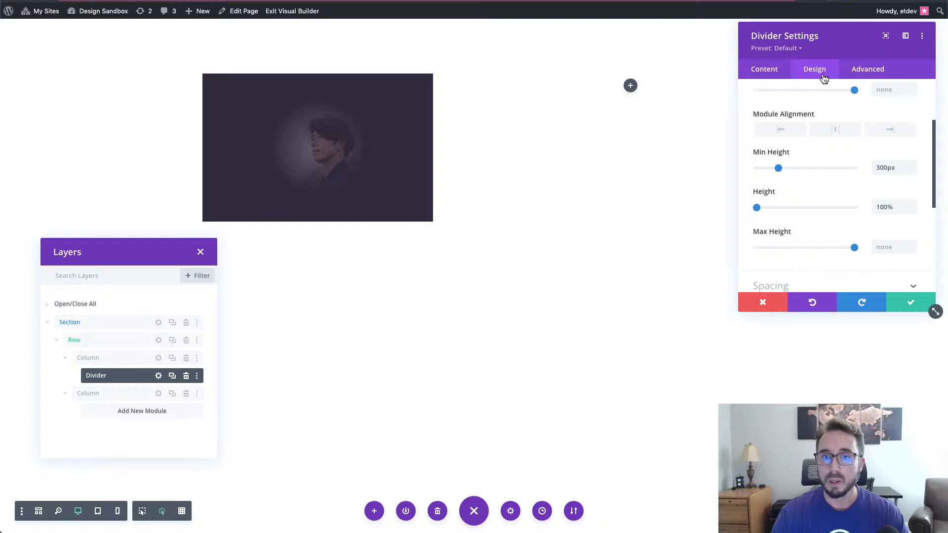
scroll(840, 142, down, 5)
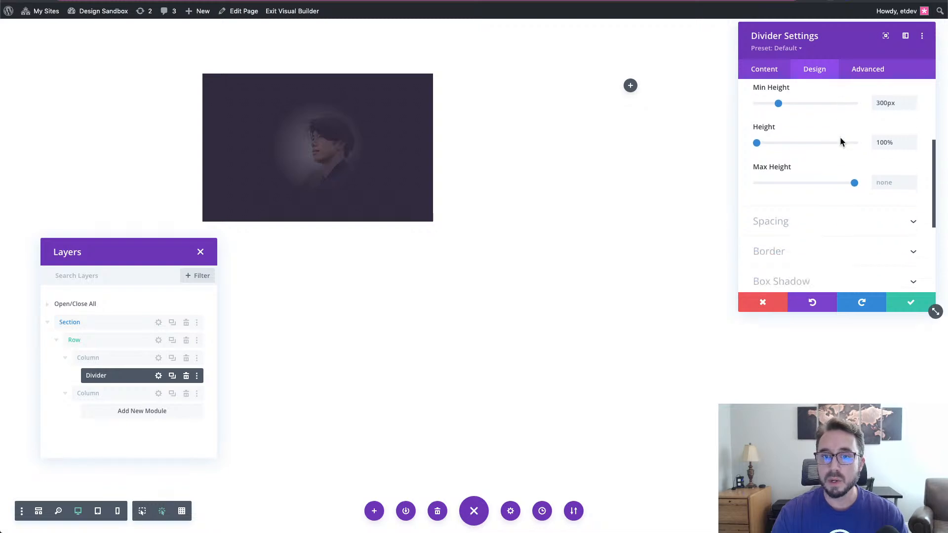
- Apply the second Box Shadow preset with 0px vertical position and 50px blur strength
click(841, 143)
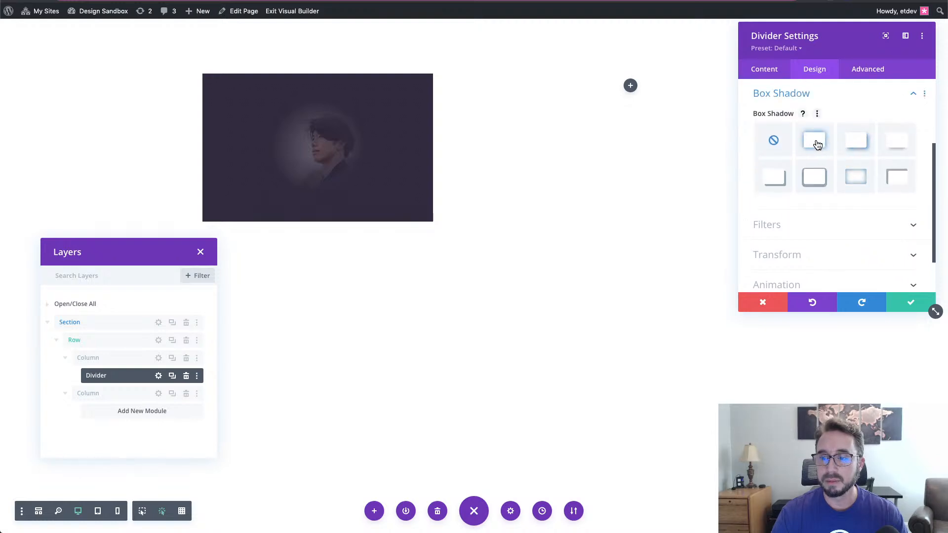
click(817, 144)
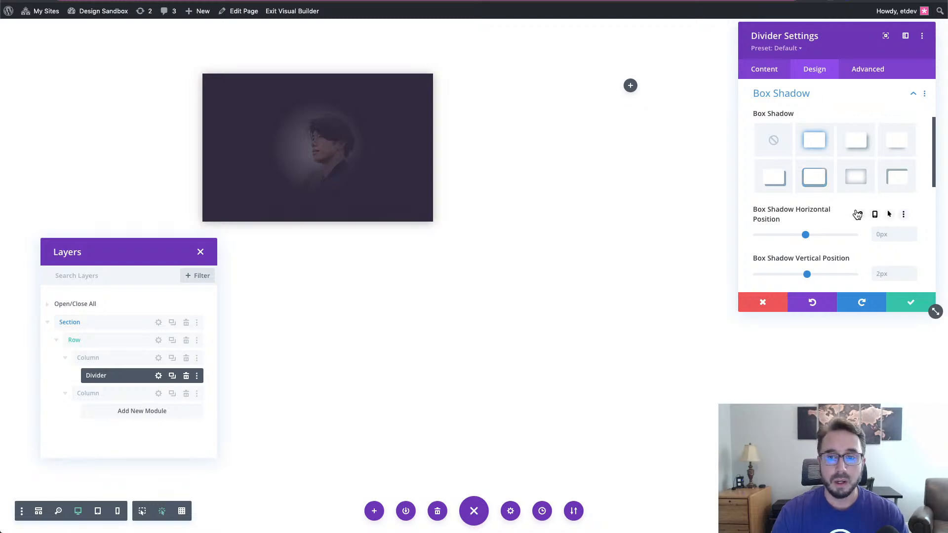
scroll(858, 214, down, 2)
scroll(859, 214, down, 1)
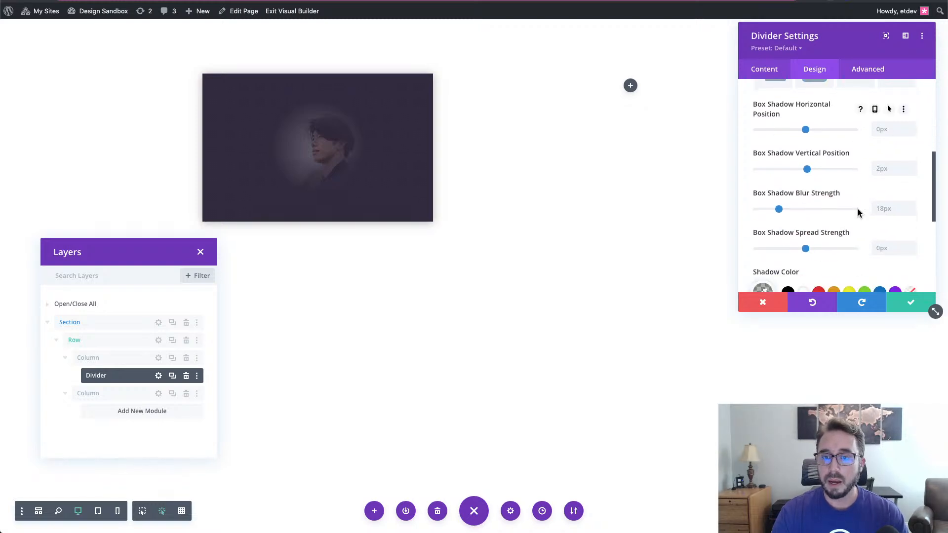
click(912, 171)
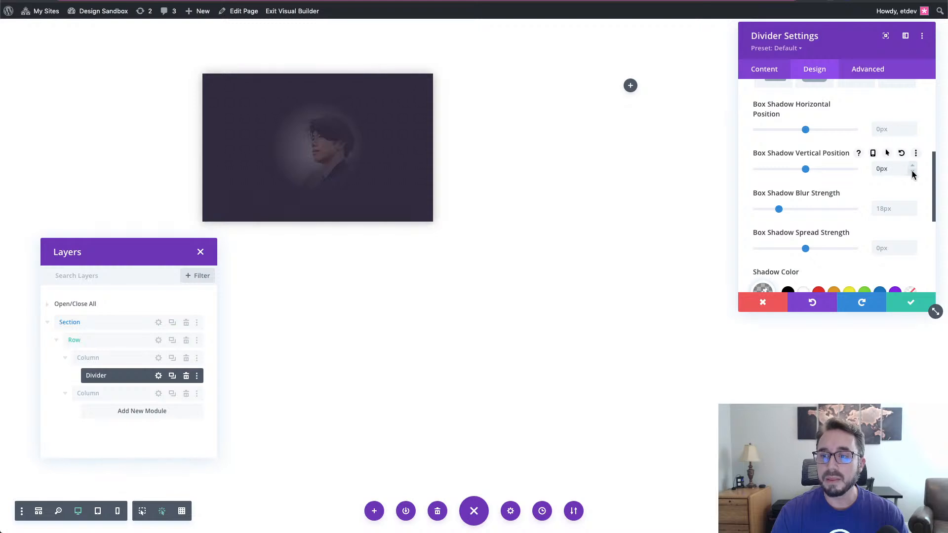
click(883, 211)
text(50)
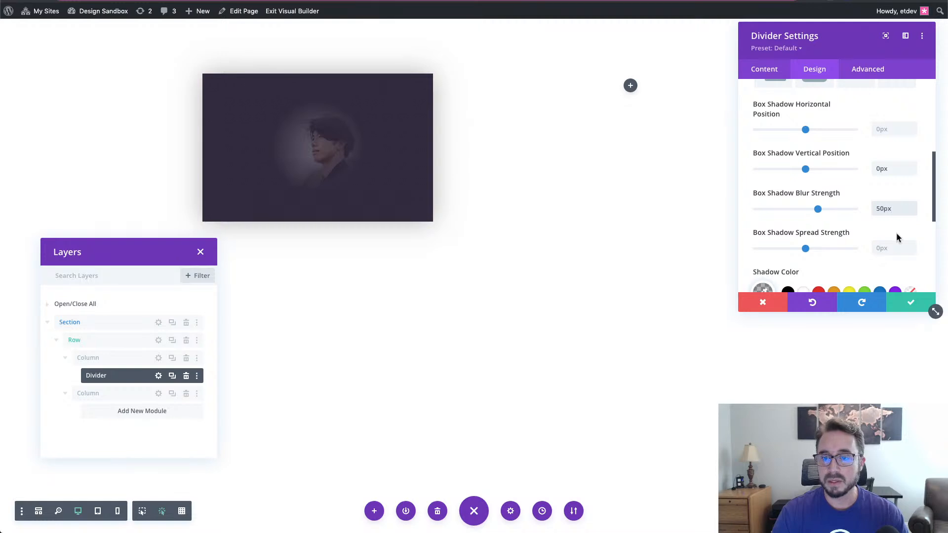
scroll(893, 232, down, 2)
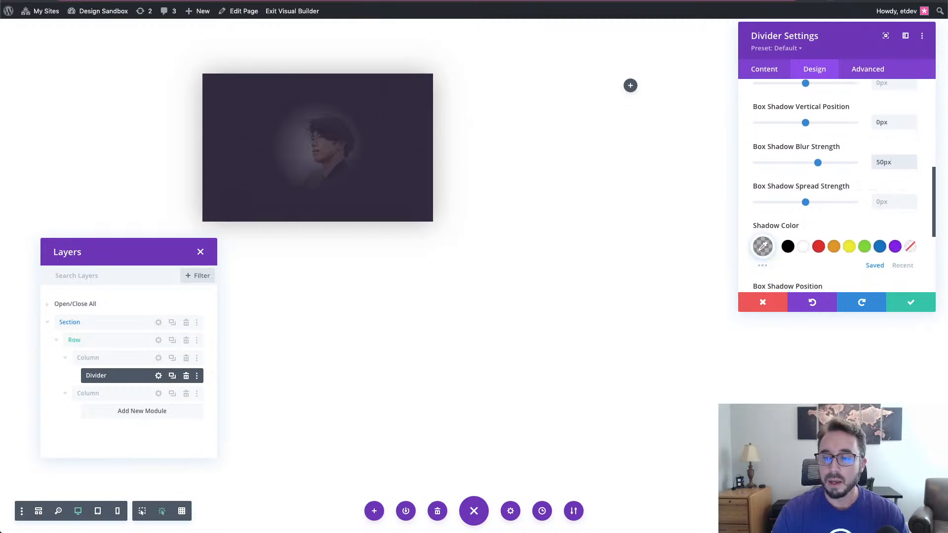
scroll(842, 206, up, 5)
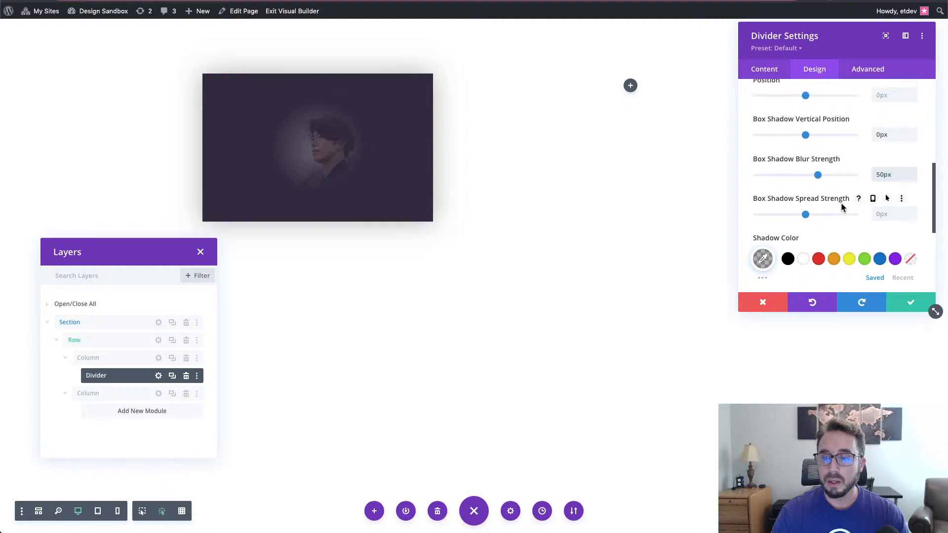
scroll(841, 204, up, 2)
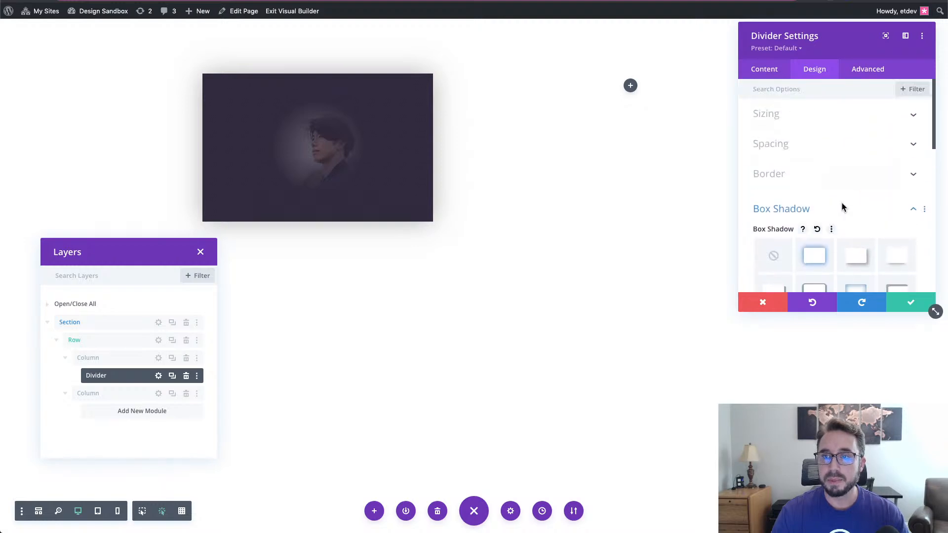
- Enter back-card as the divider's CSS class in its Advanced settings
click(868, 69)
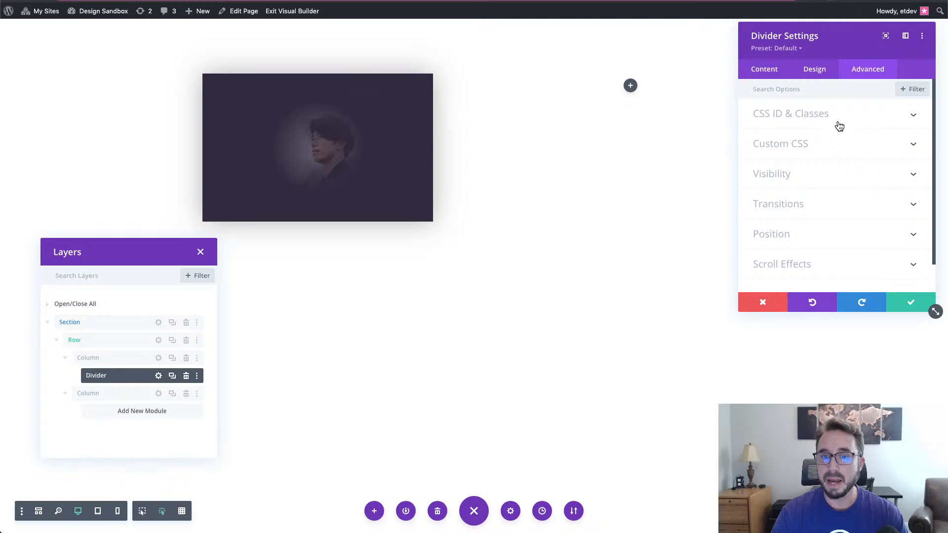
click(834, 122)
click(826, 192)
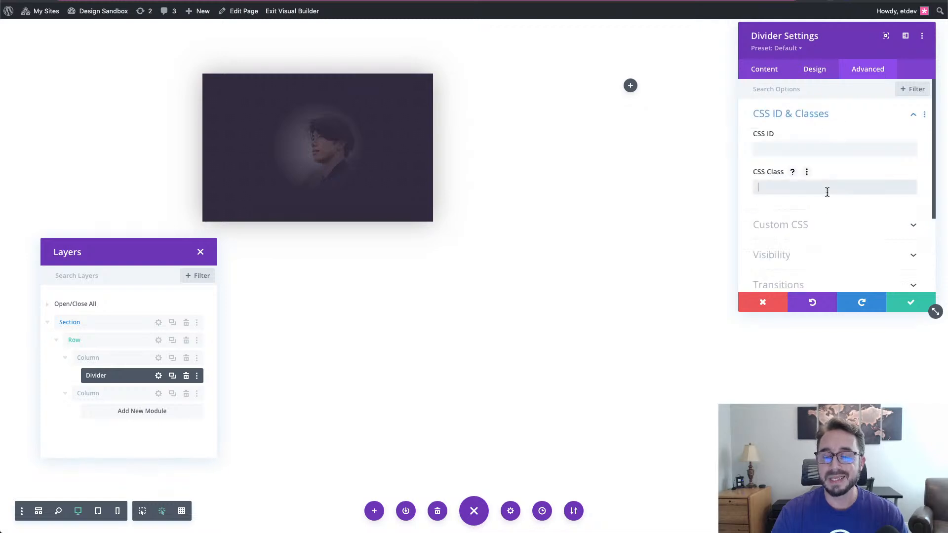
text(ba)
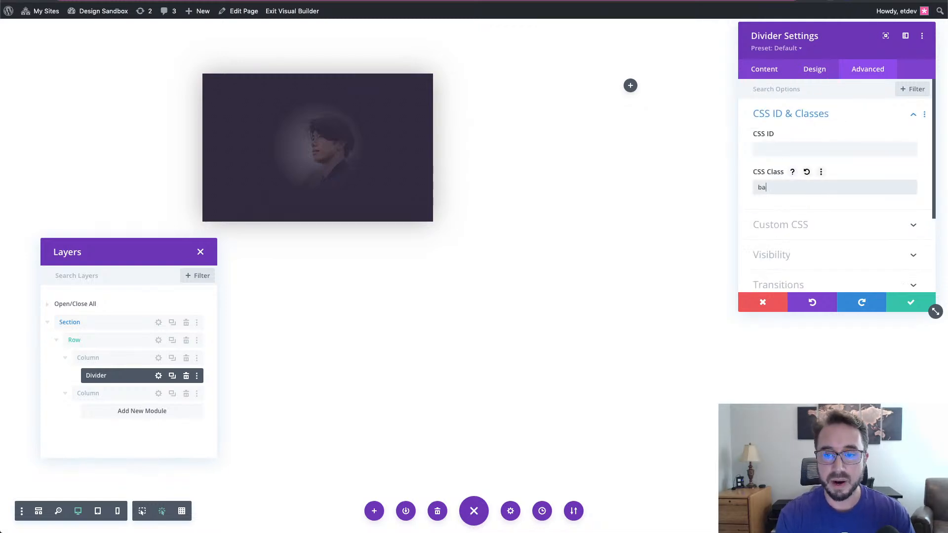
text(ck-card)
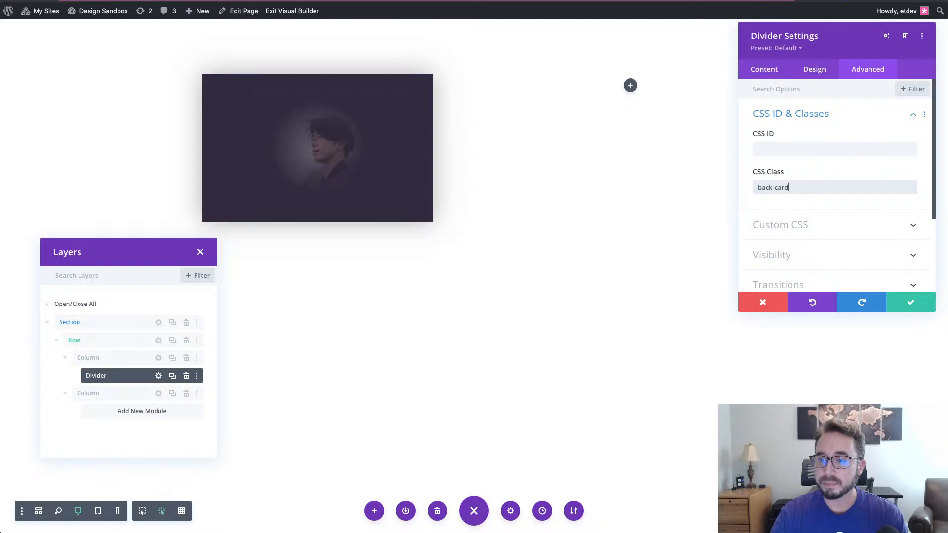
- Set the divider's Position to Absolute, anchored top-left
scroll(836, 253, down, 3)
click(835, 238)
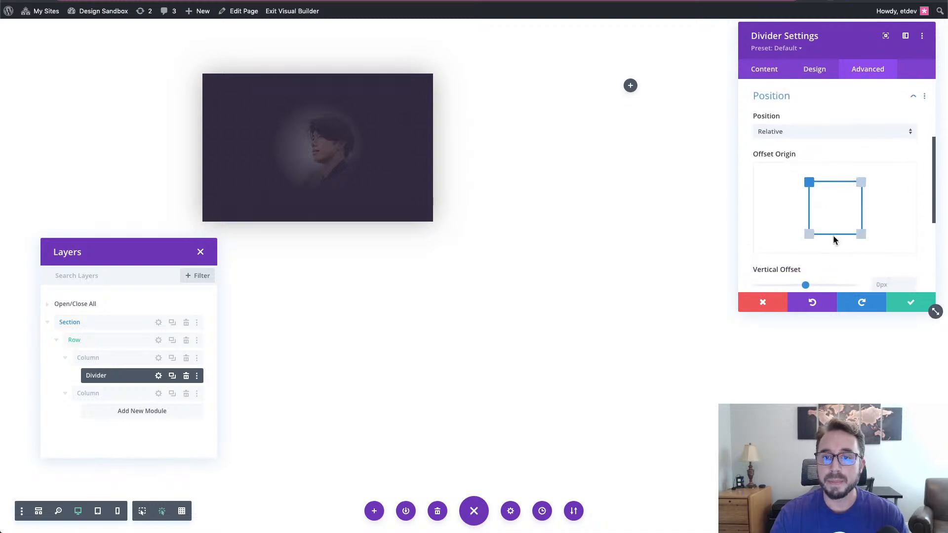
click(839, 129)
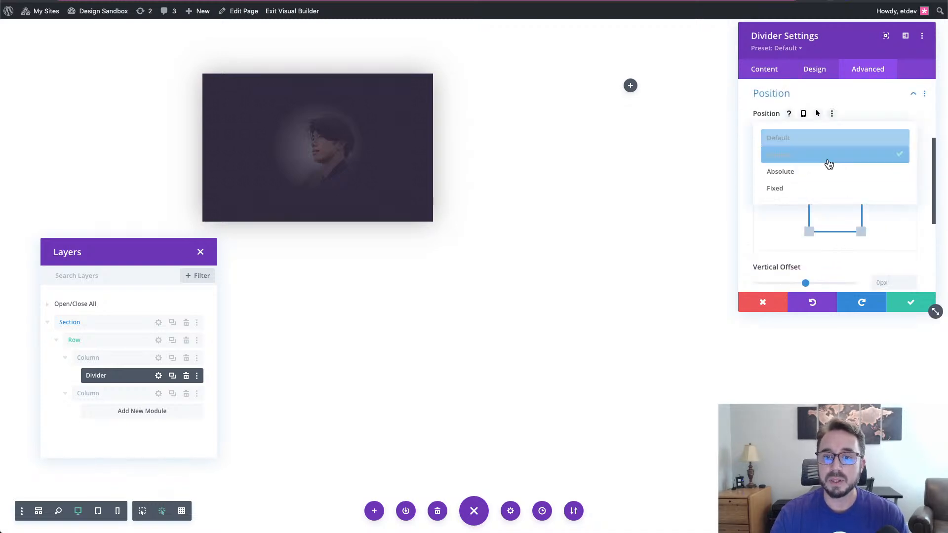
click(827, 176)
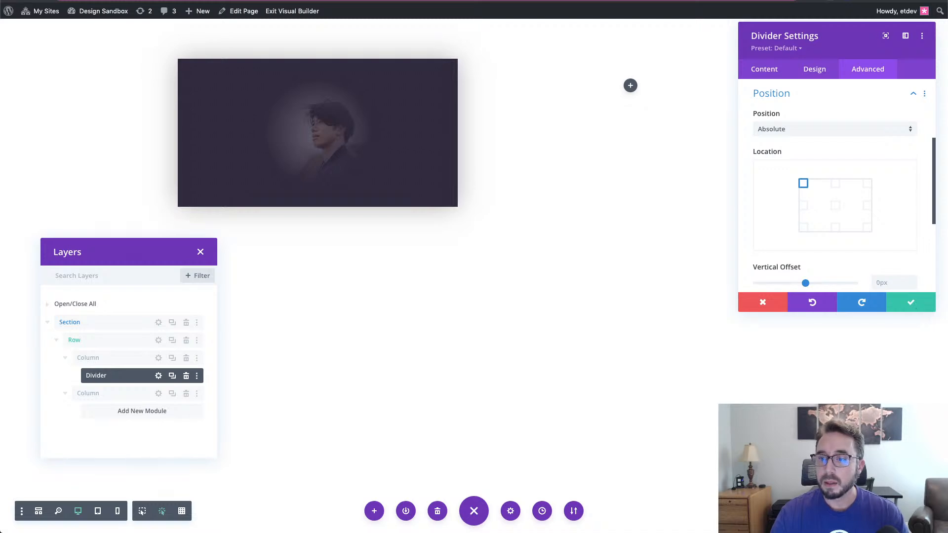
- Save the divider settings and insert an Image module into the card's column
click(909, 302)
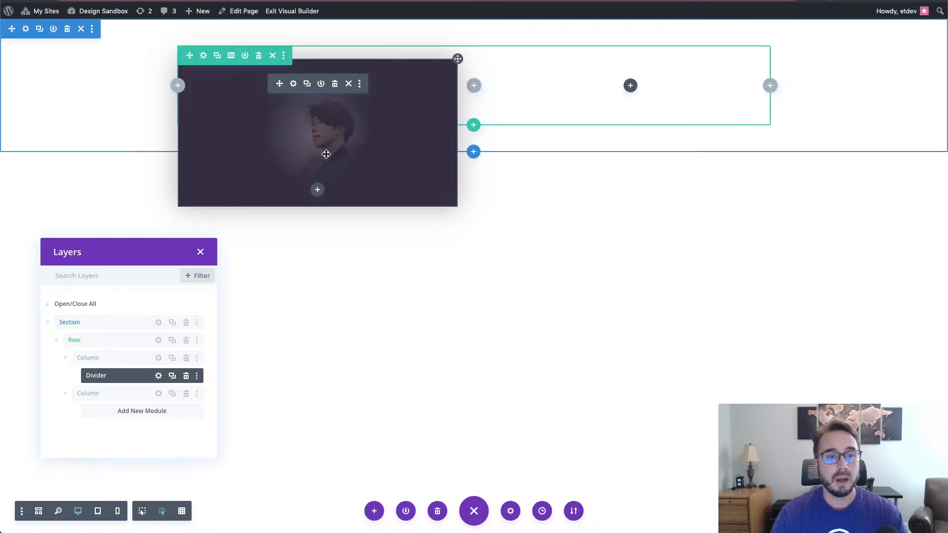
click(317, 191)
text(image)
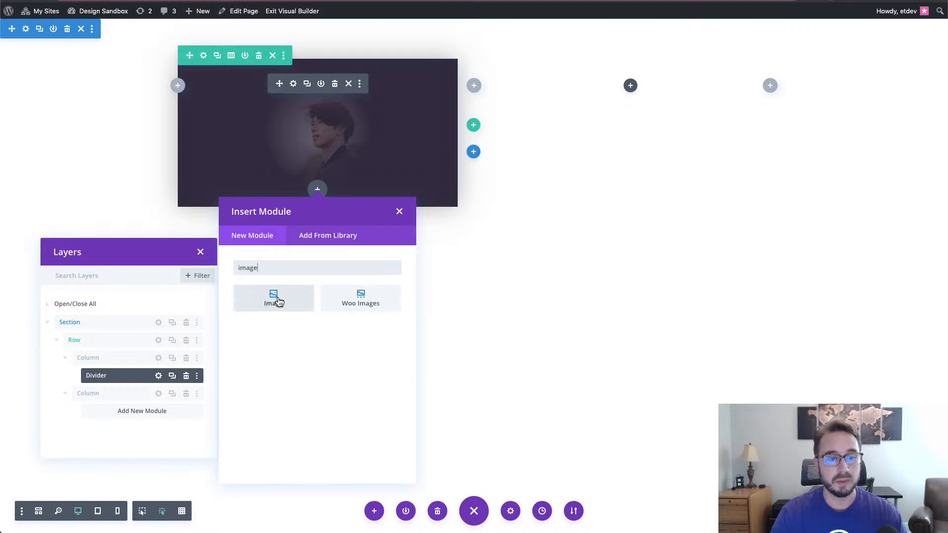
click(279, 302)
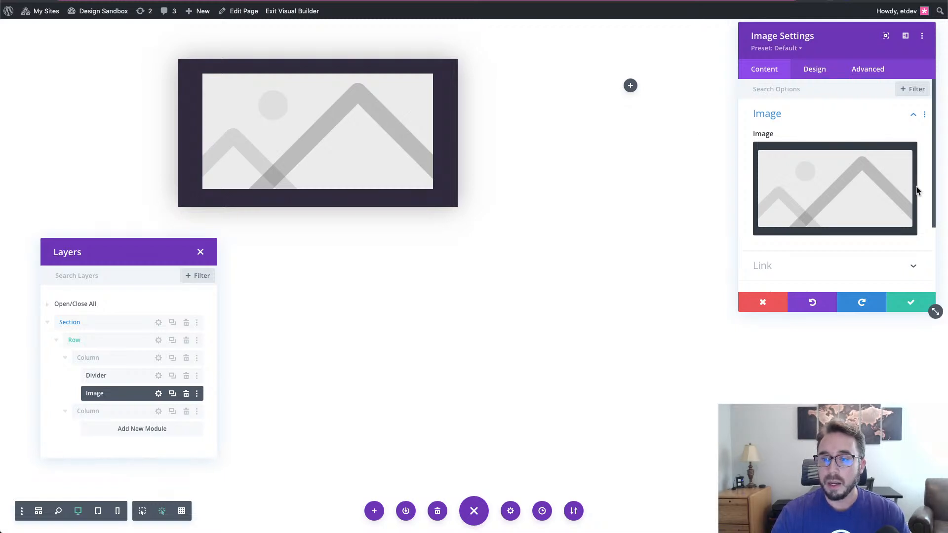
- Open the media library for the Image module and browse the available images
click(864, 199)
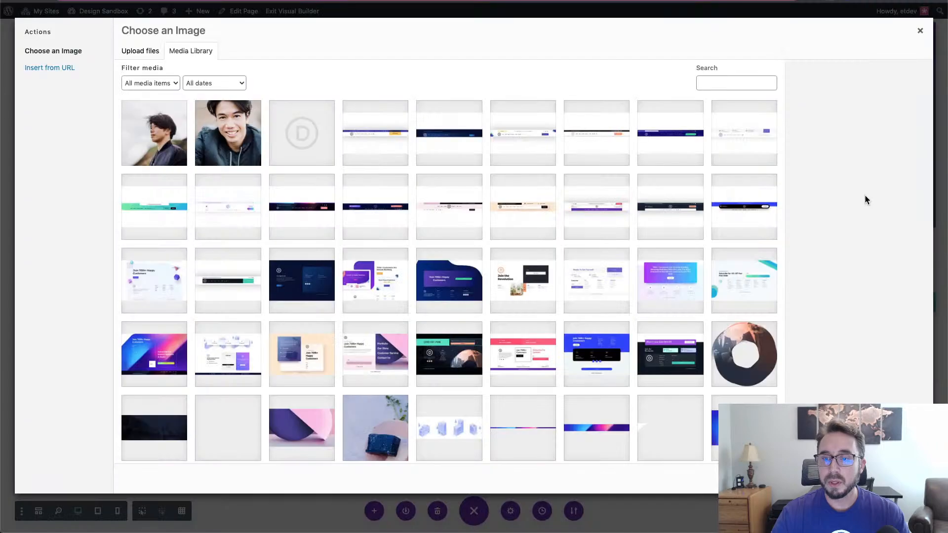
scroll(633, 231, down, 15)
scroll(635, 232, down, 3)
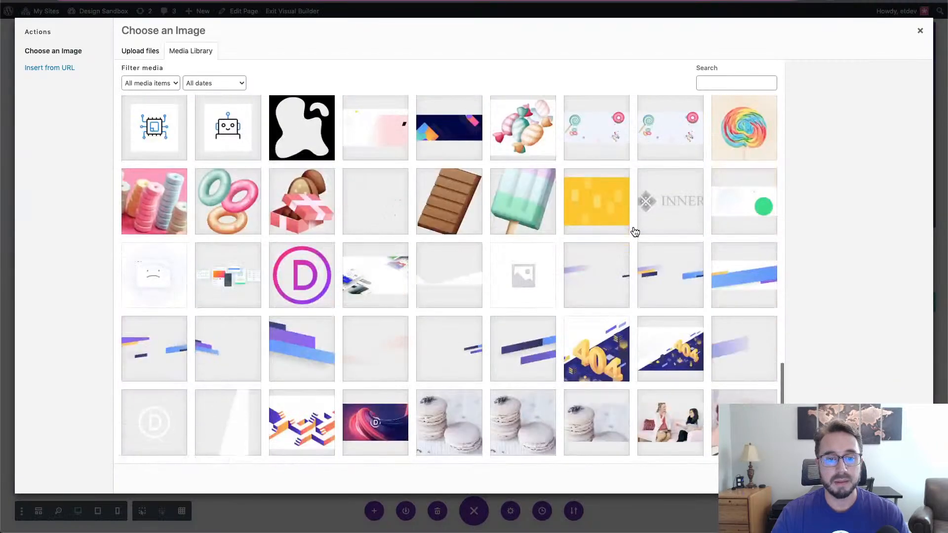
scroll(614, 241, down, 10)
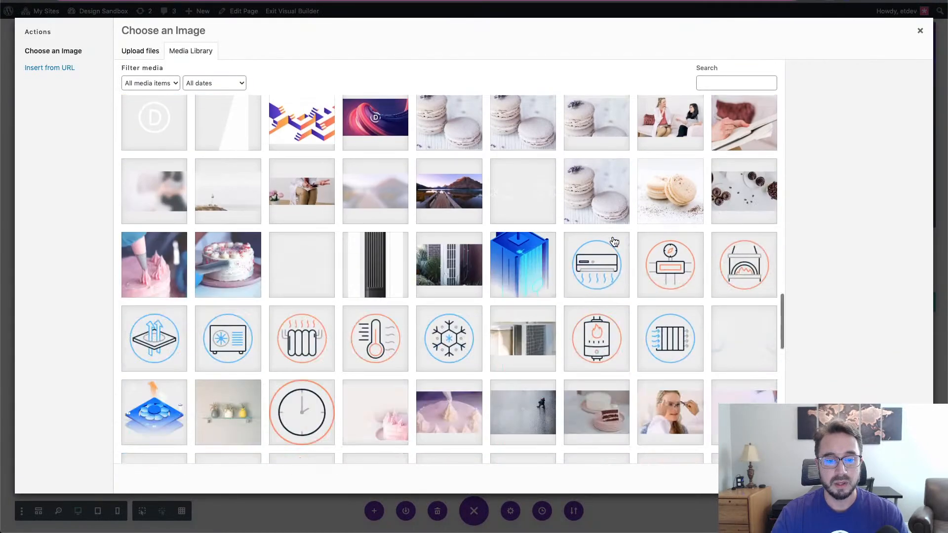
scroll(615, 241, down, 15)
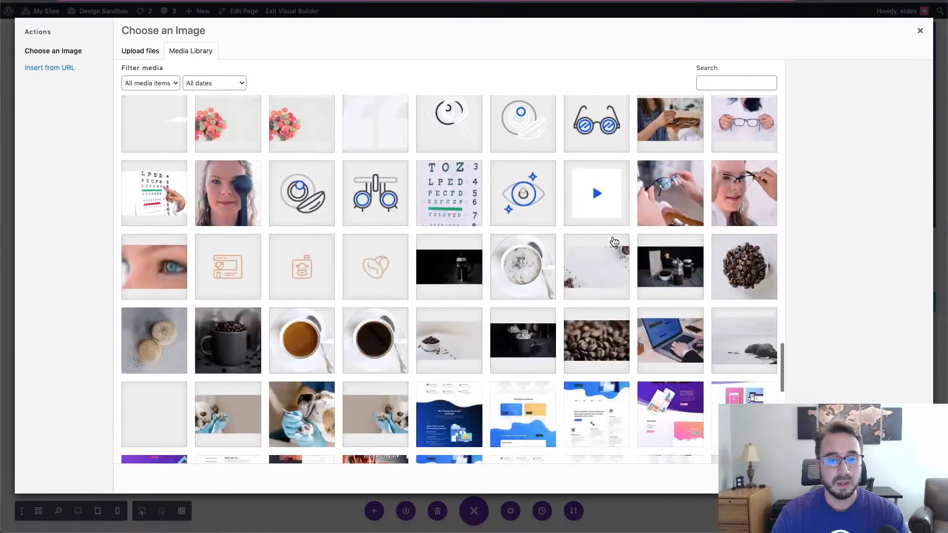
scroll(614, 241, down, 10)
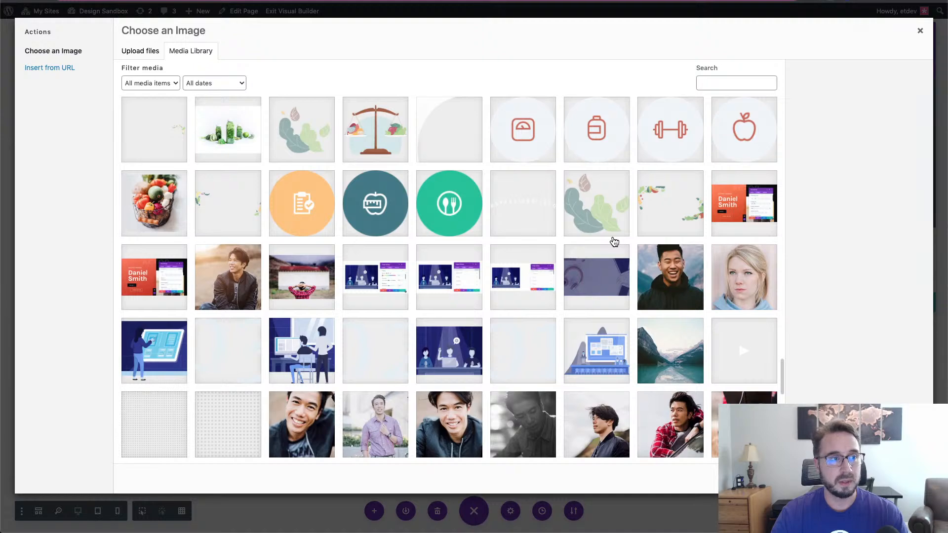
scroll(615, 241, down, 5)
scroll(614, 241, up, 3)
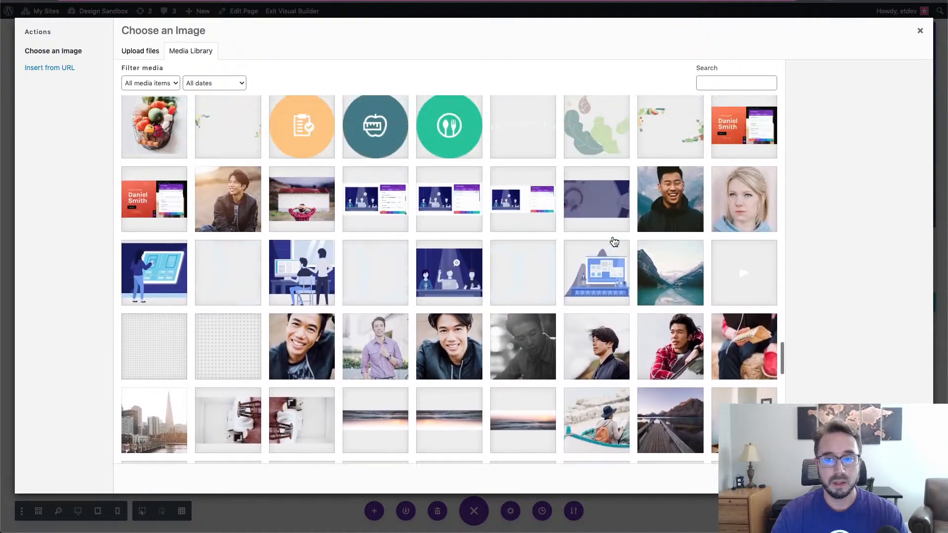
scroll(615, 242, down, 12)
scroll(615, 241, down, 15)
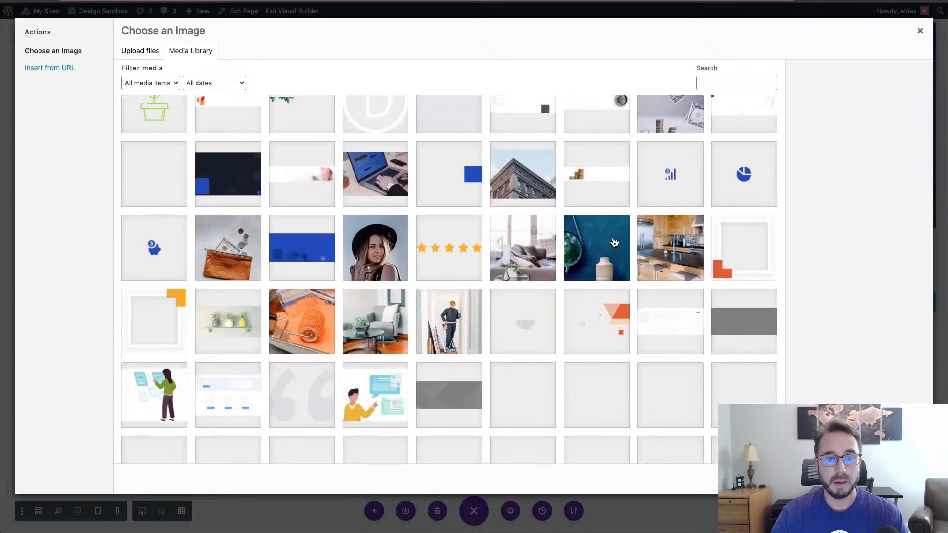
scroll(615, 242, down, 10)
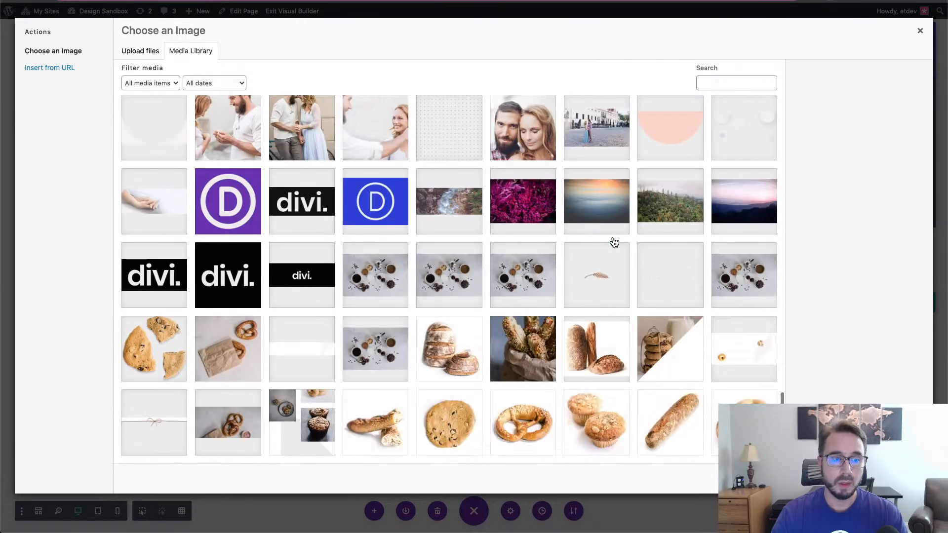
scroll(614, 242, up, 3)
scroll(615, 242, up, 3)
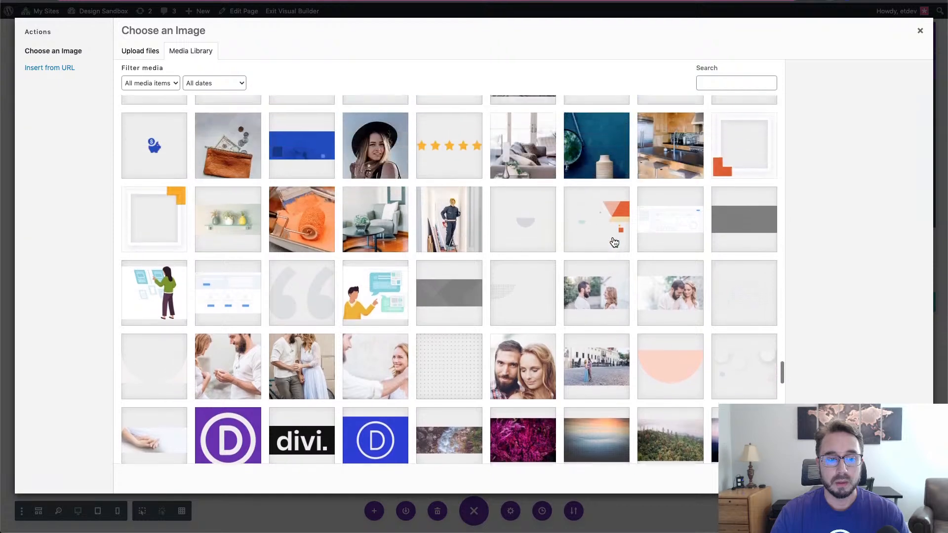
scroll(614, 241, up, 6)
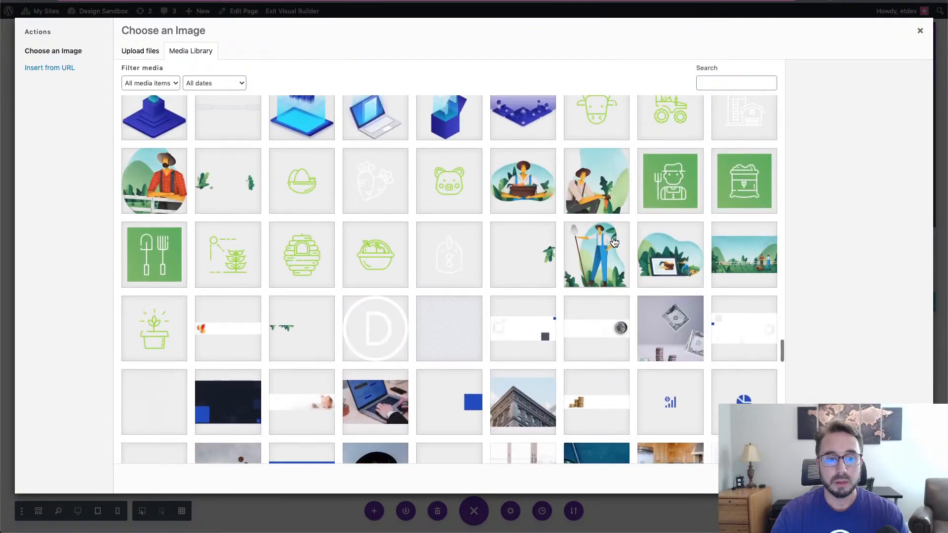
scroll(615, 241, up, 7)
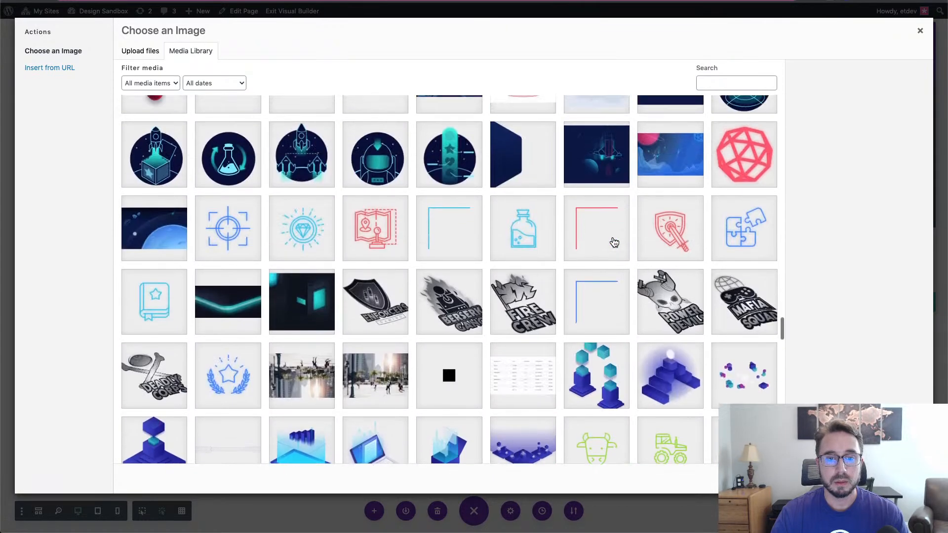
scroll(614, 241, up, 9)
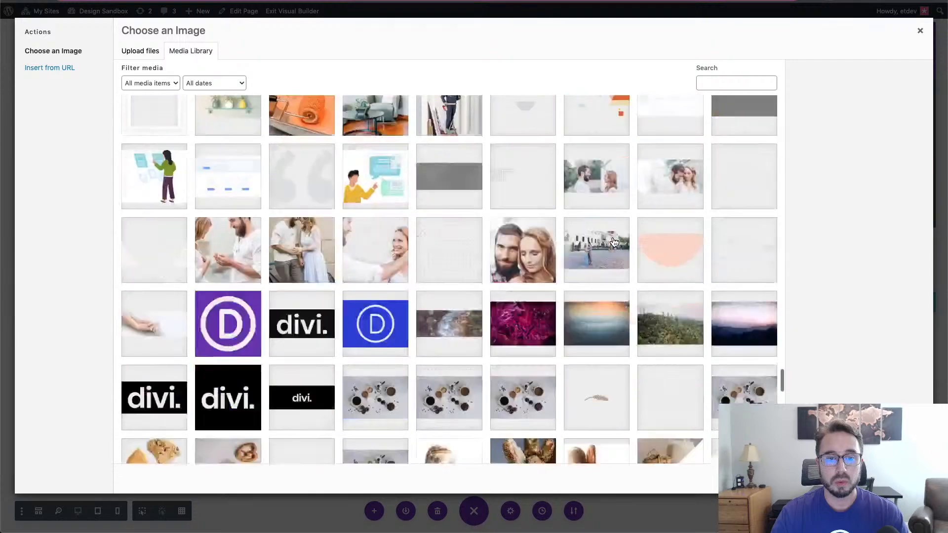
scroll(615, 242, down, 15)
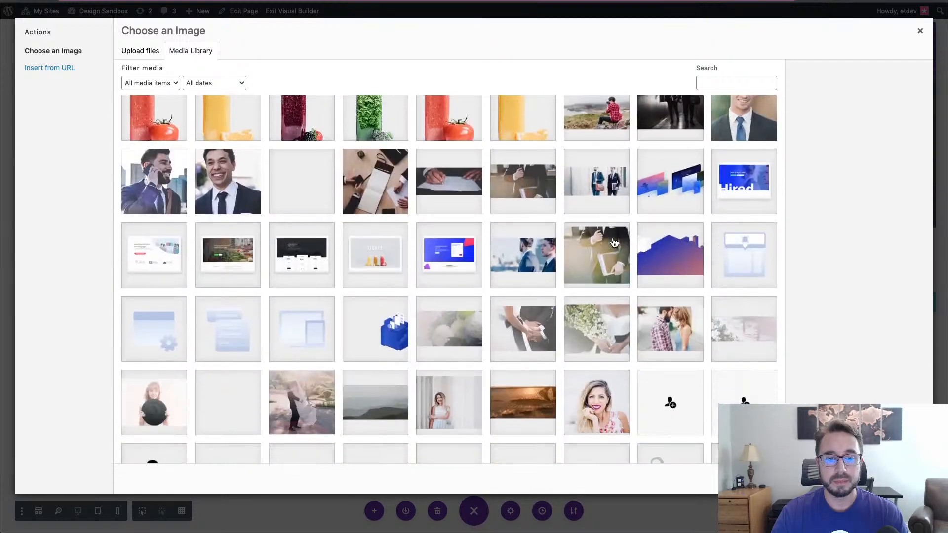
scroll(612, 242, down, 2)
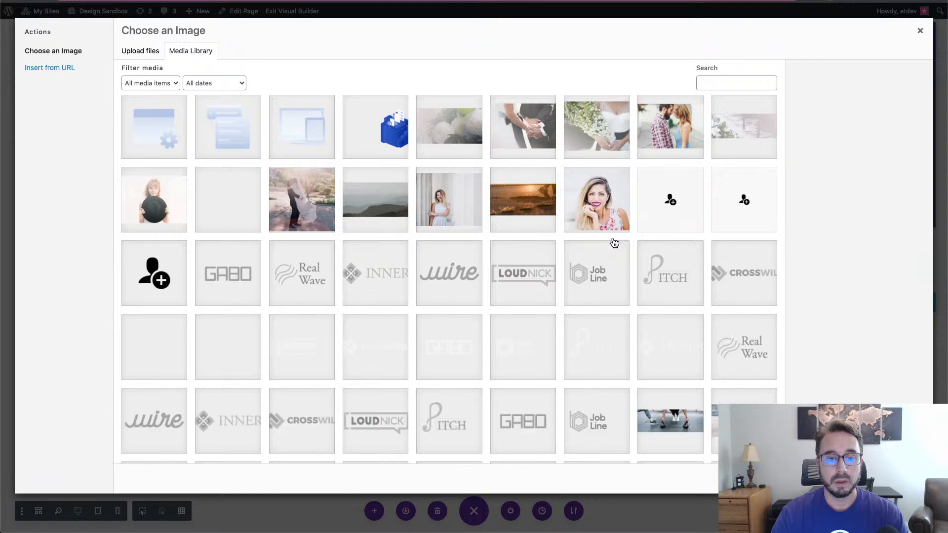
- Search the library for 'logo' and select logo-1.png, the pink Divi D logo
click(753, 87)
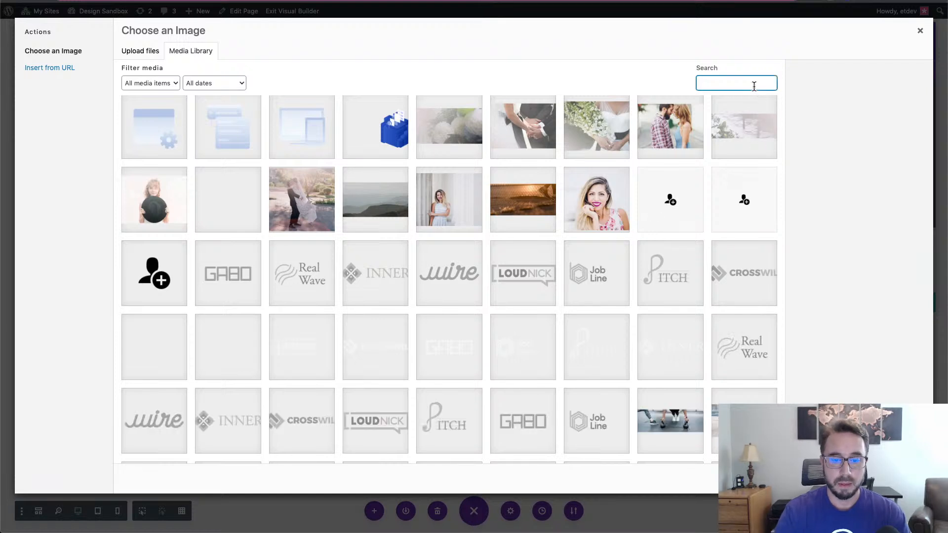
text(logo)
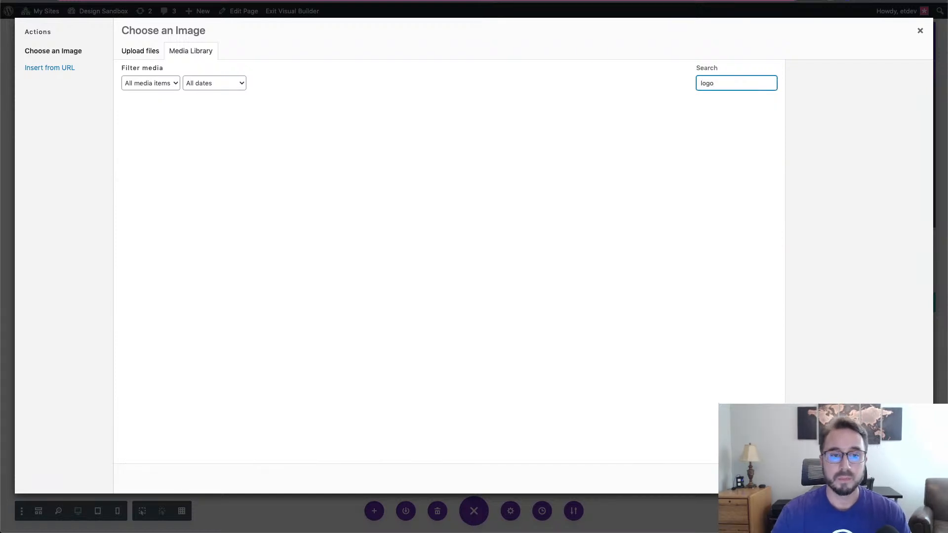
scroll(680, 181, down, 10)
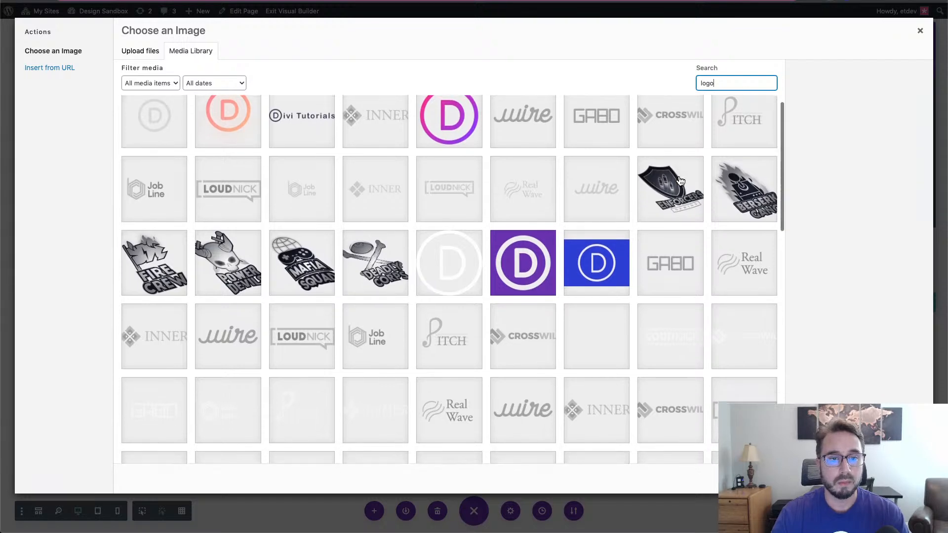
scroll(680, 181, up, 10)
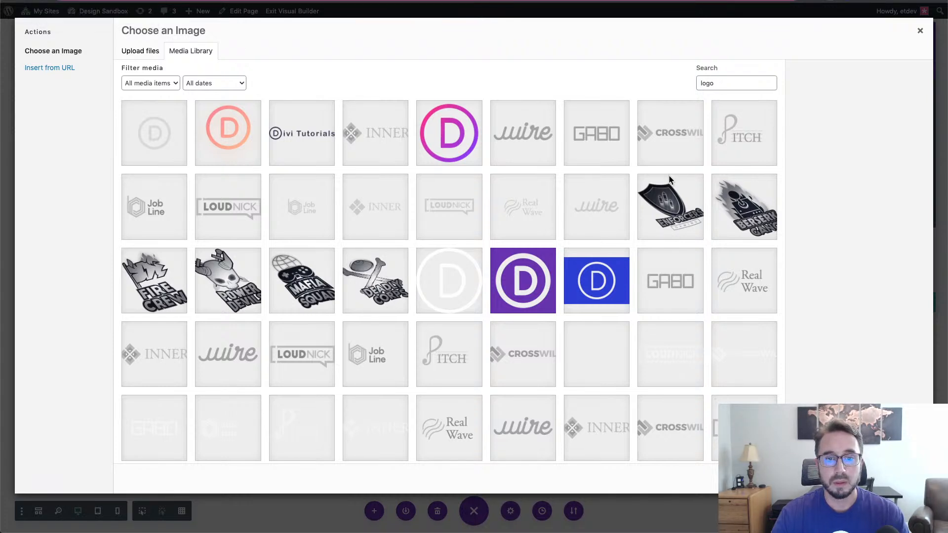
click(451, 129)
scroll(697, 306, down, 10)
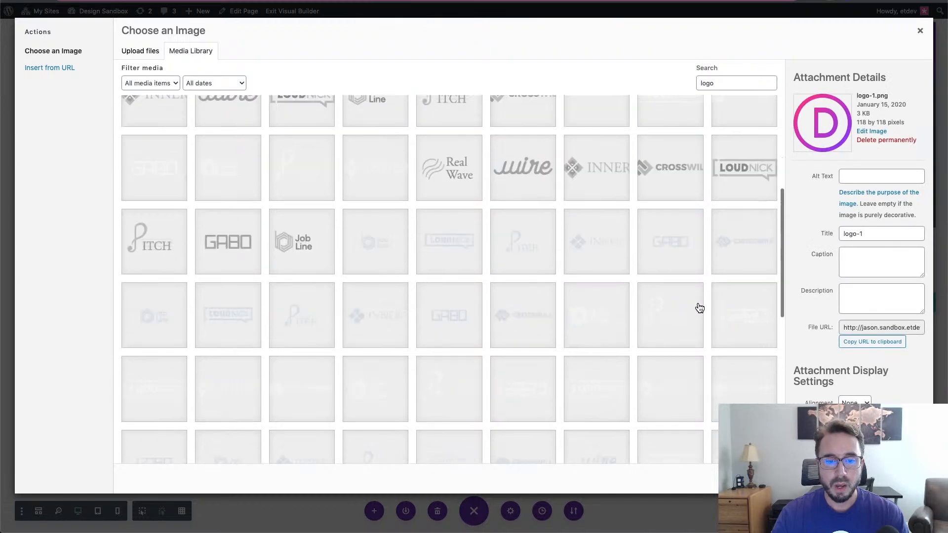
scroll(700, 308, up, 3)
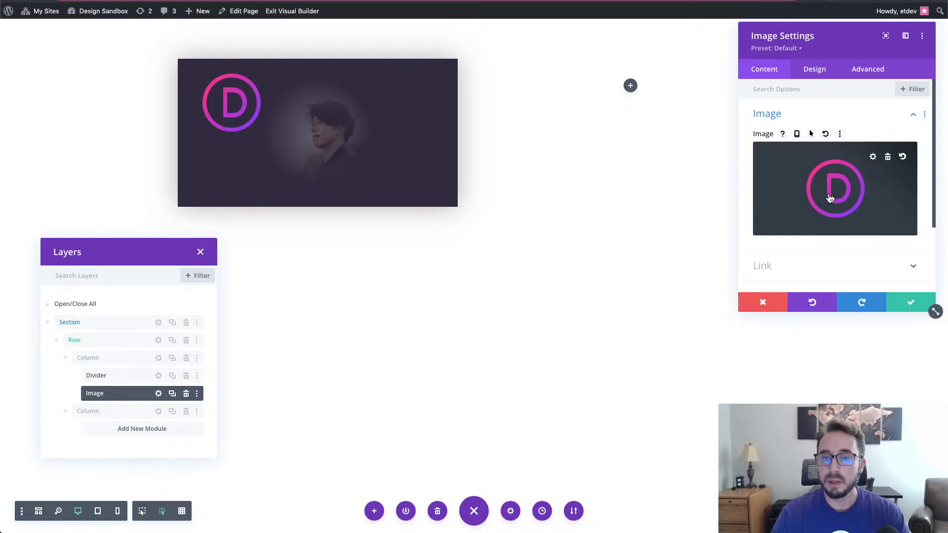
- Set the logo image's Max Width to 60px under Design > Sizing
click(813, 68)
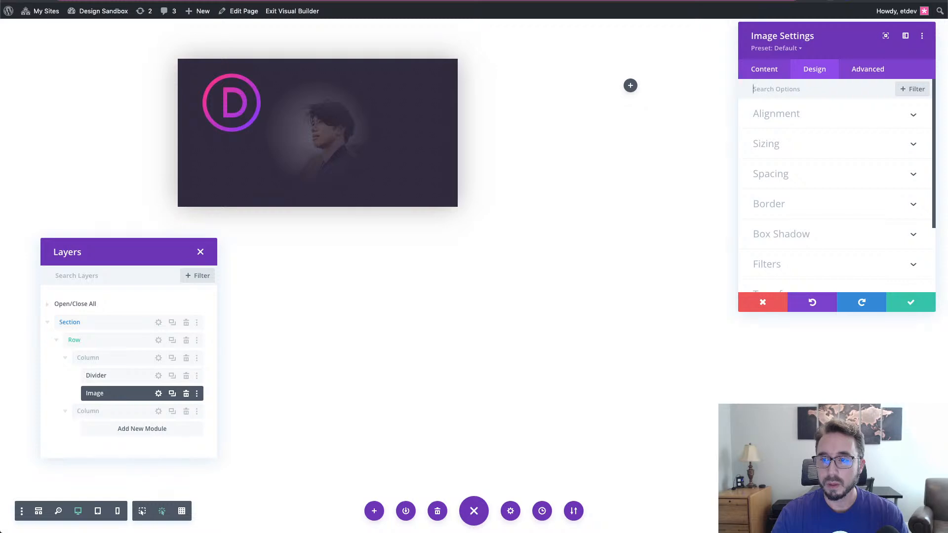
click(808, 151)
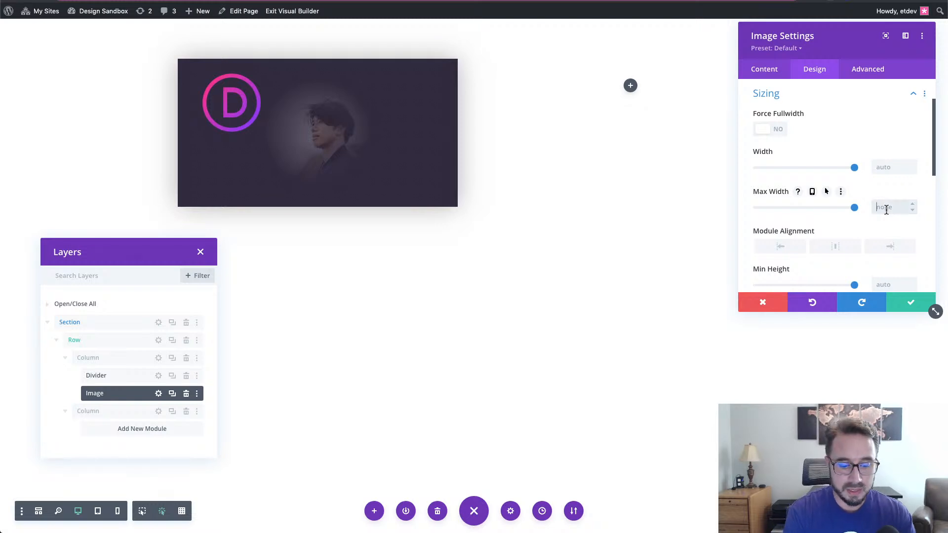
text(60px)
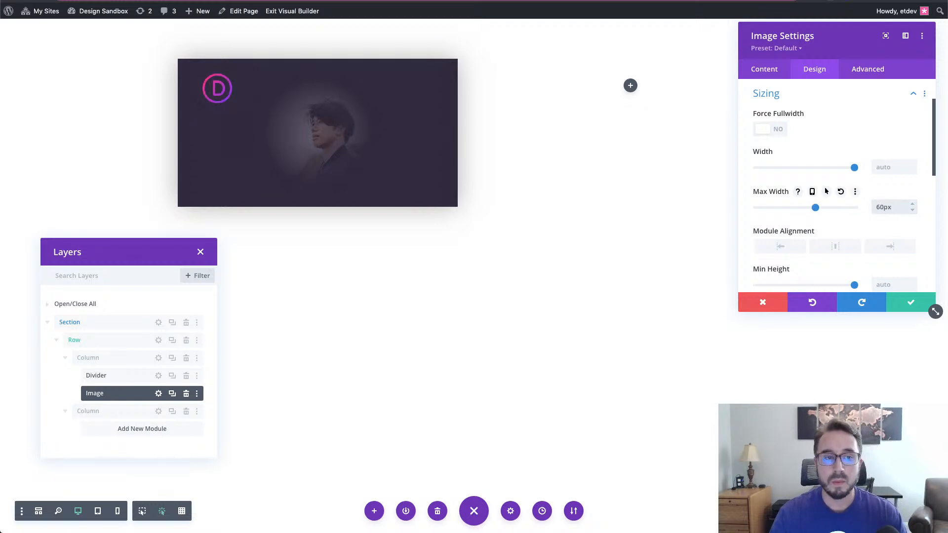
scroll(857, 232, down, 3)
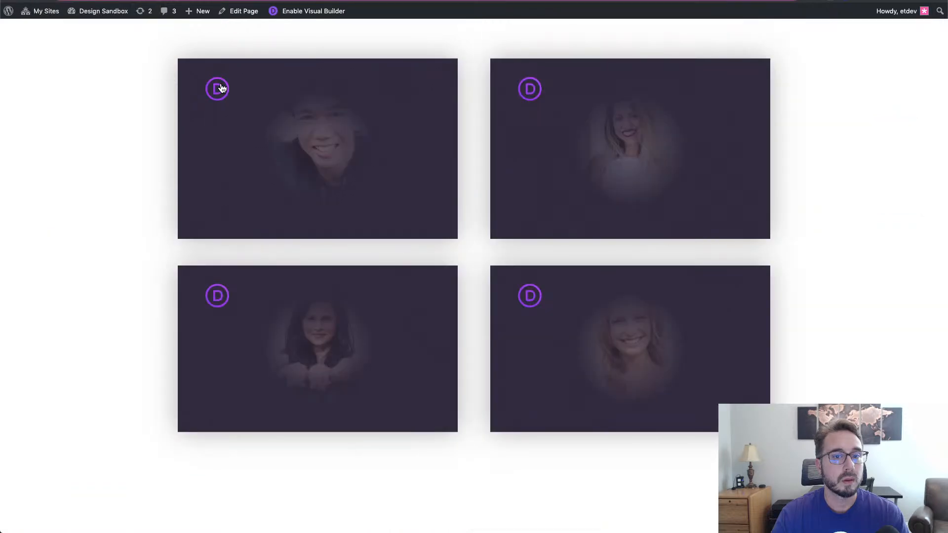
drag(222, 89, 294, 0)
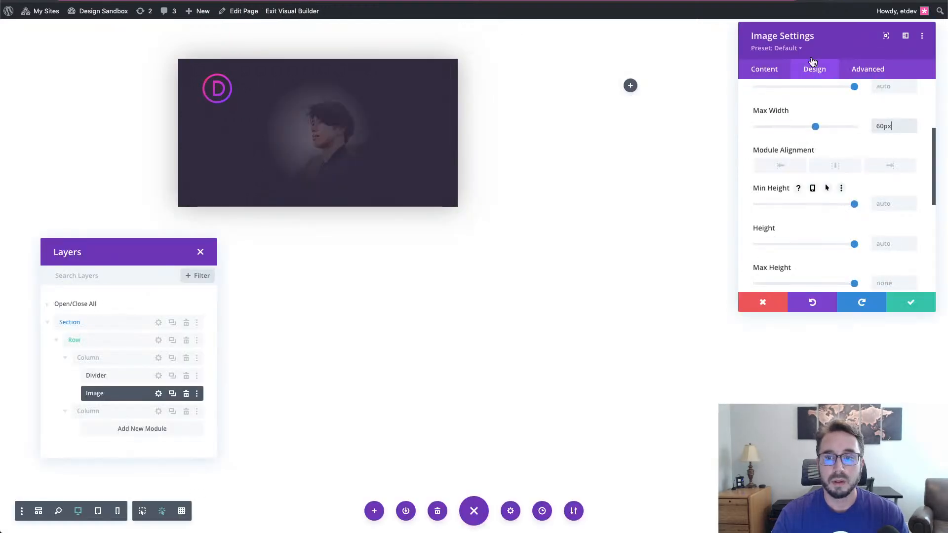
scroll(845, 193, up, 3)
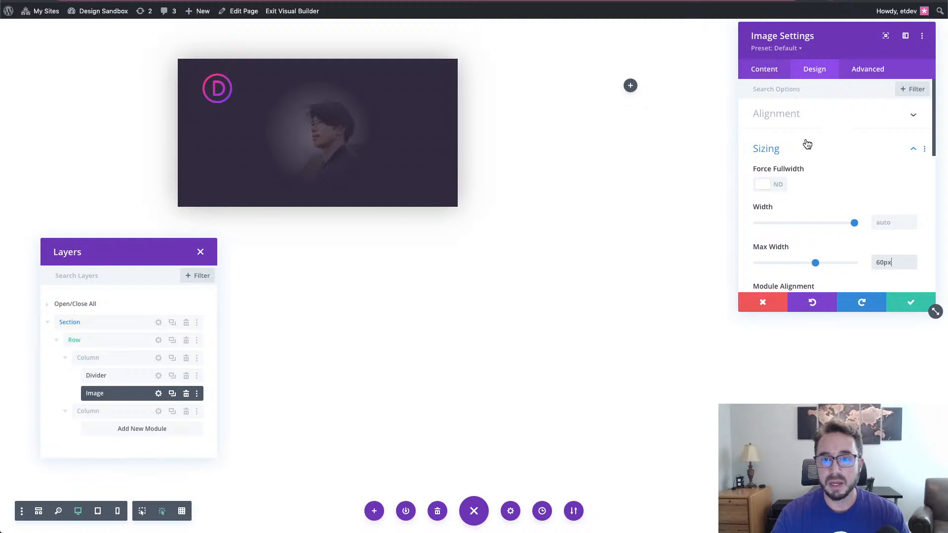
click(777, 73)
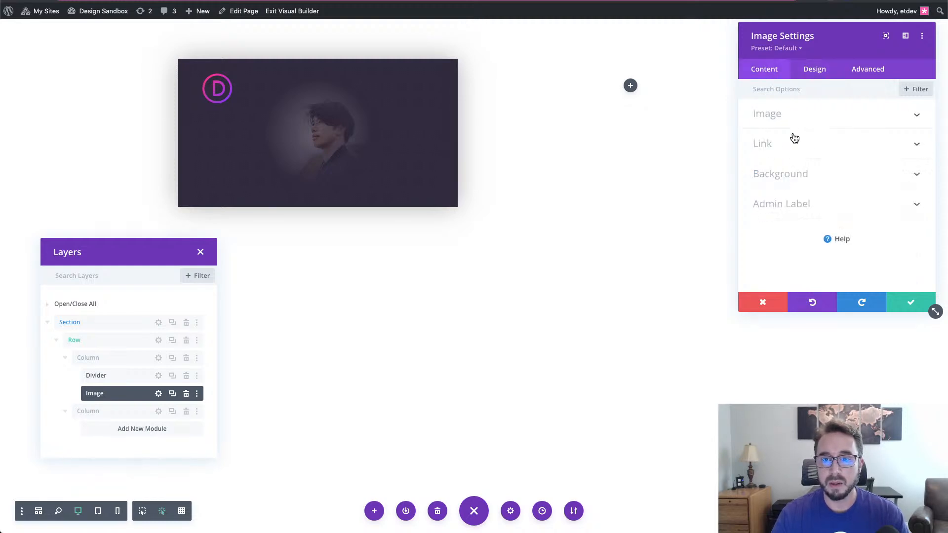
click(797, 119)
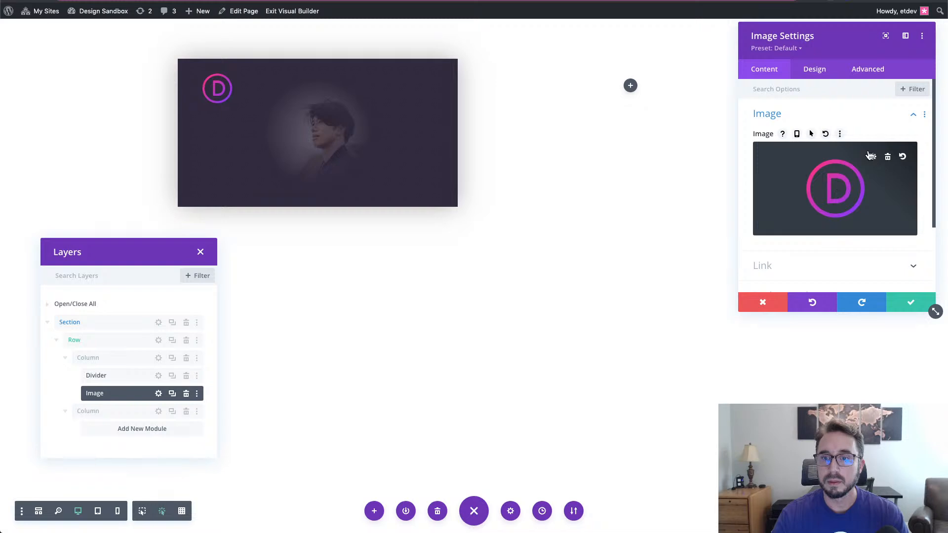
click(844, 195)
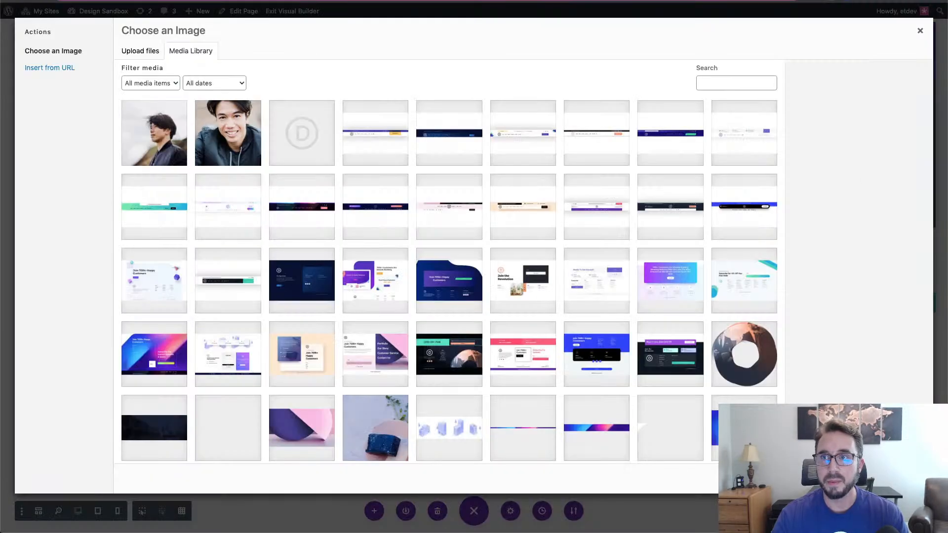
drag(582, 197, 635, 210)
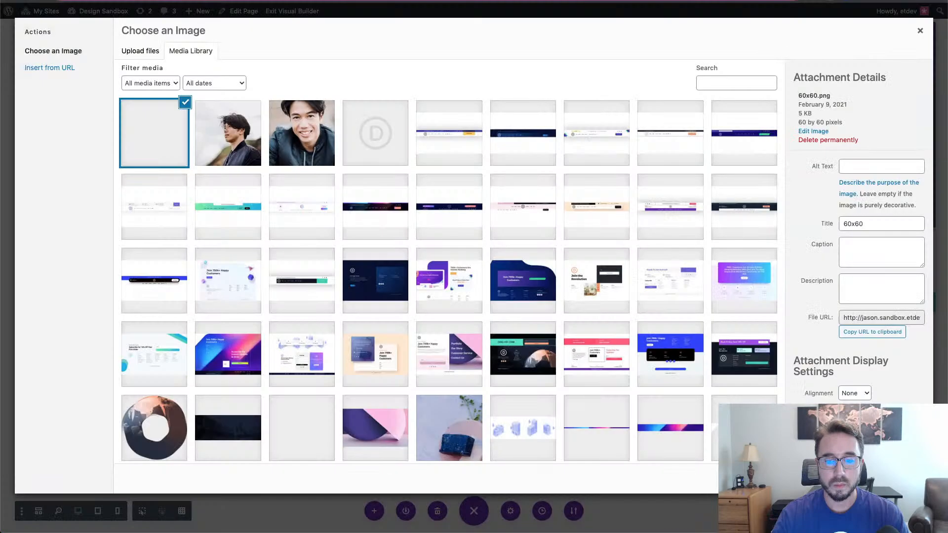
click(899, 478)
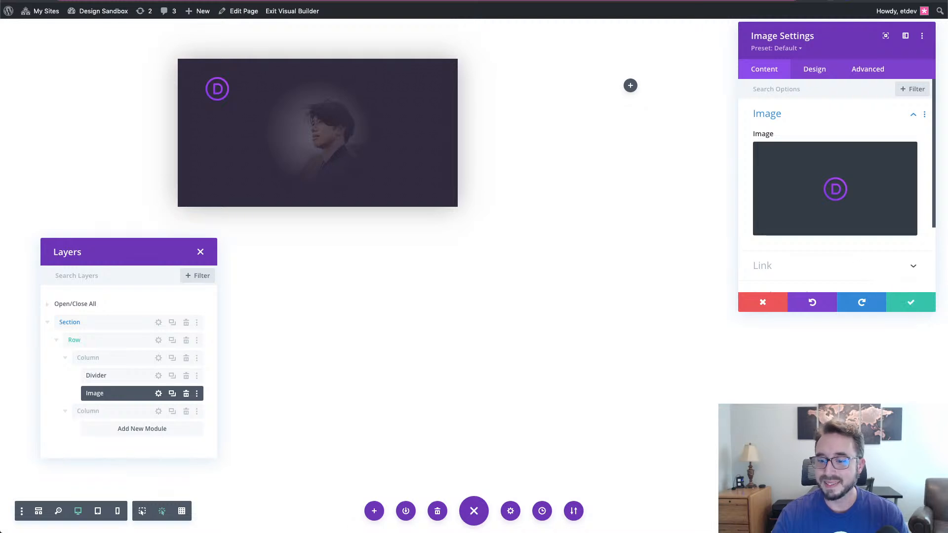
click(809, 526)
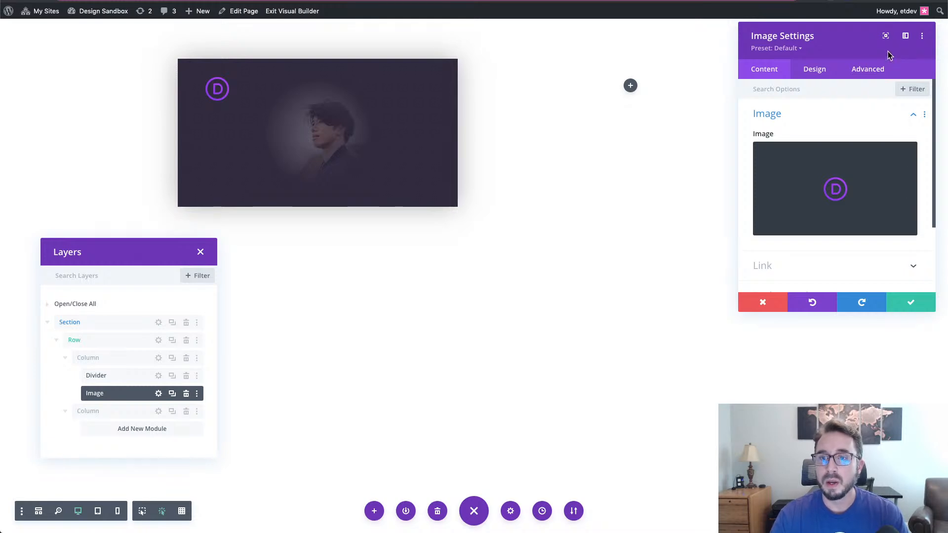
- Enter card-content in the logo image's CSS Class field under Advanced settings
click(874, 69)
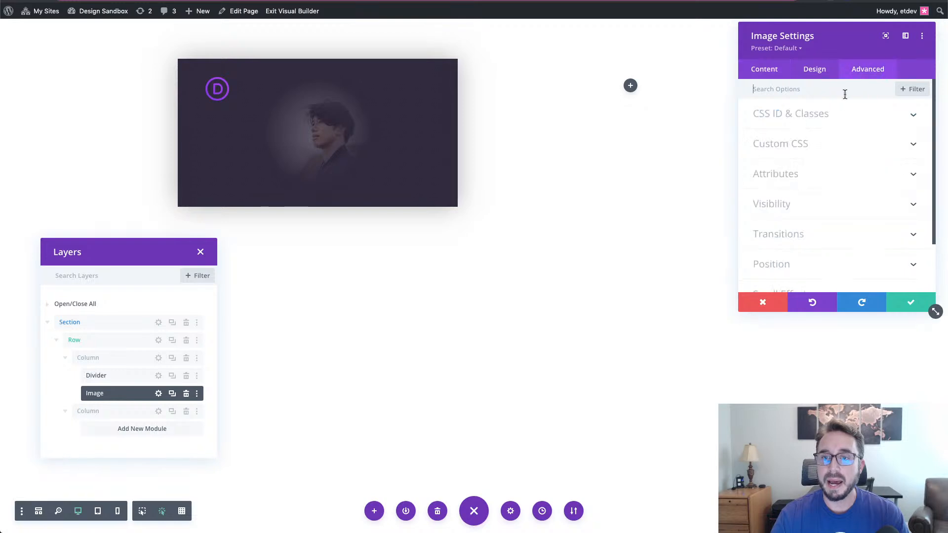
click(822, 123)
click(798, 187)
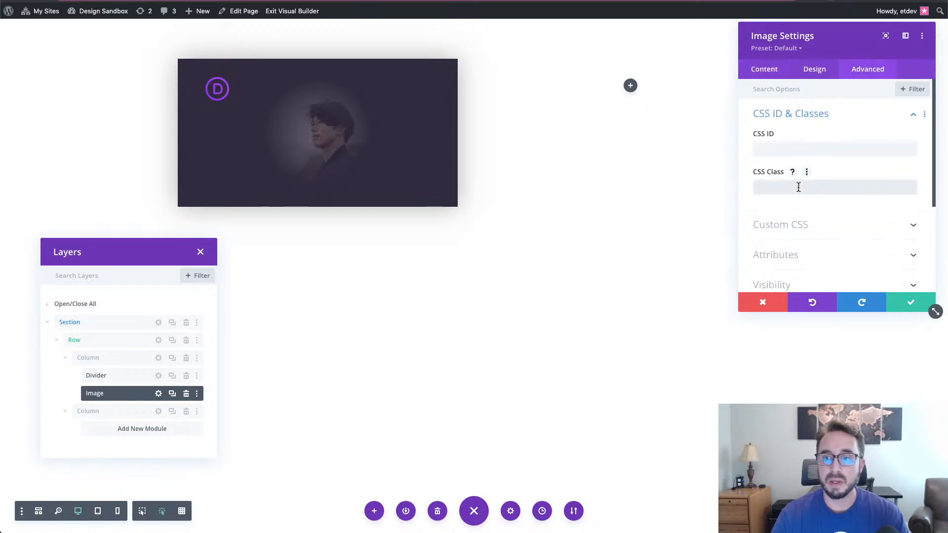
text(ca)
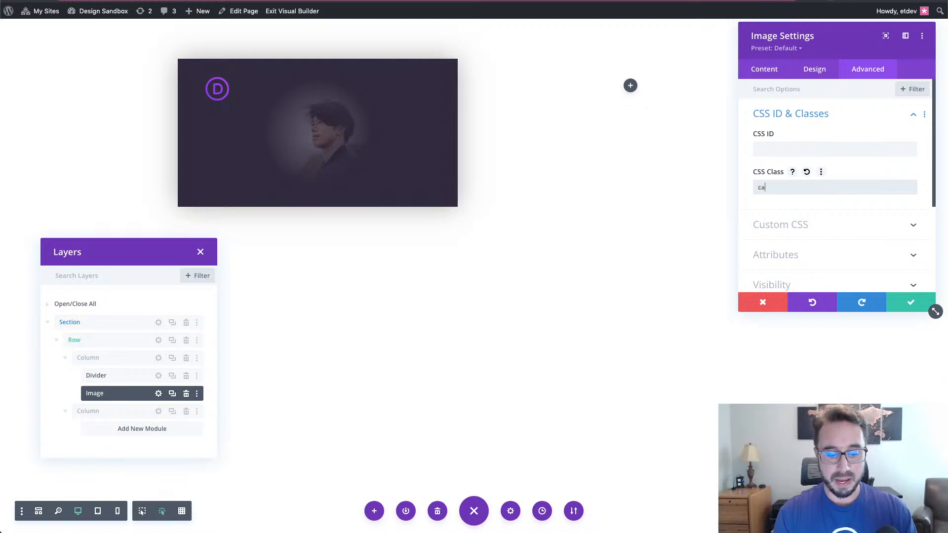
text(rd-content)
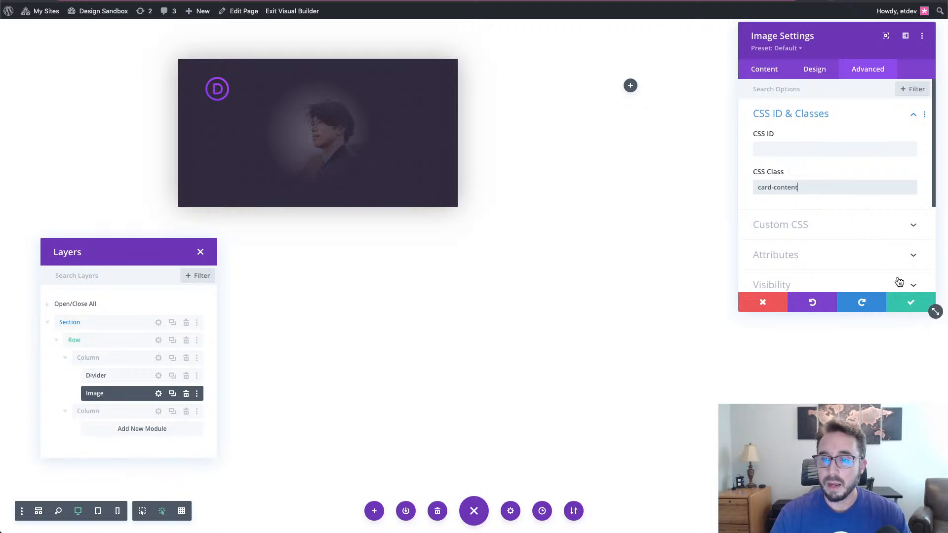
scroll(883, 262, down, 2)
scroll(876, 259, down, 3)
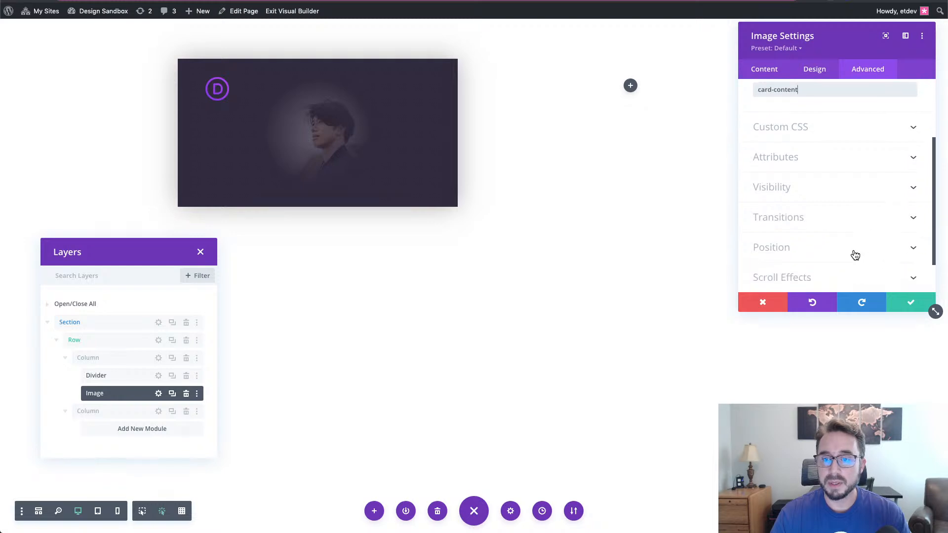
click(854, 253)
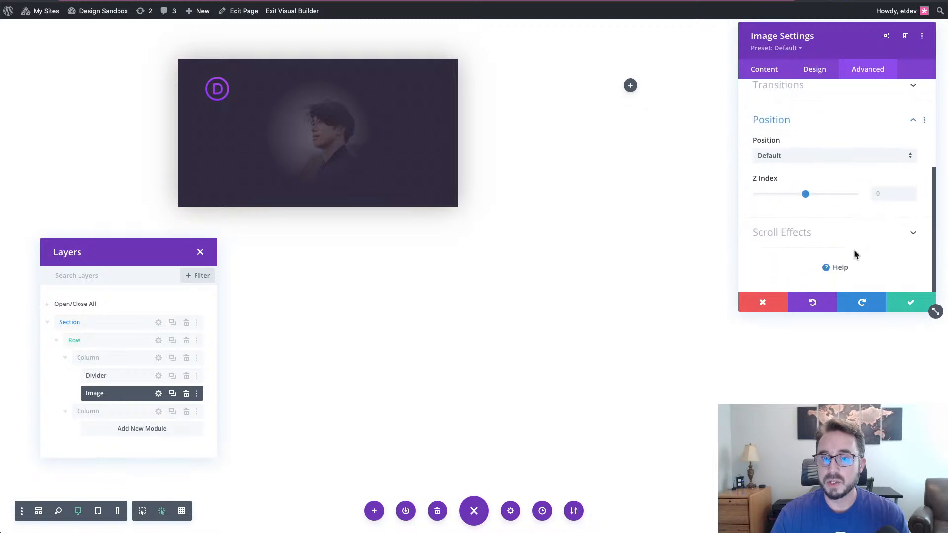
- Make the logo absolutely positioned with a 30px vertical offset, 15px on phones
click(819, 156)
click(813, 198)
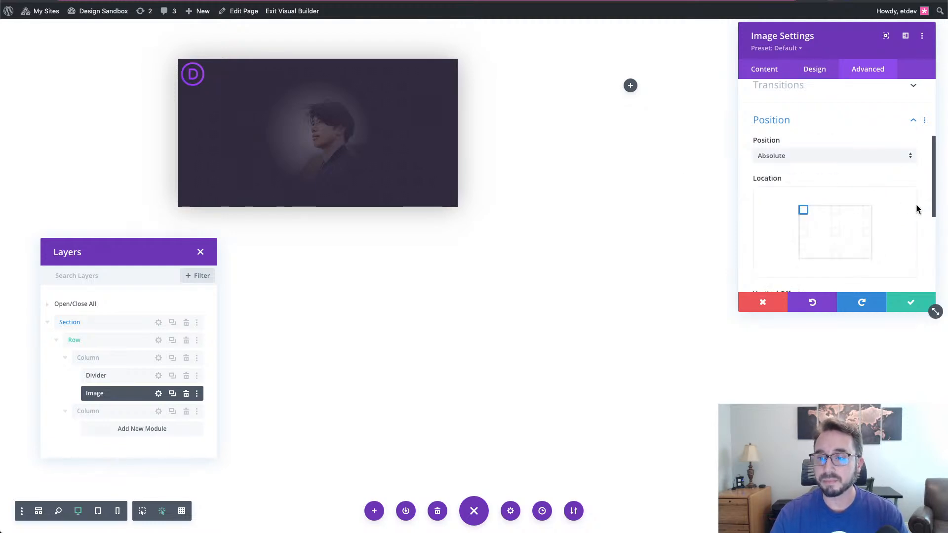
scroll(850, 216, down, 3)
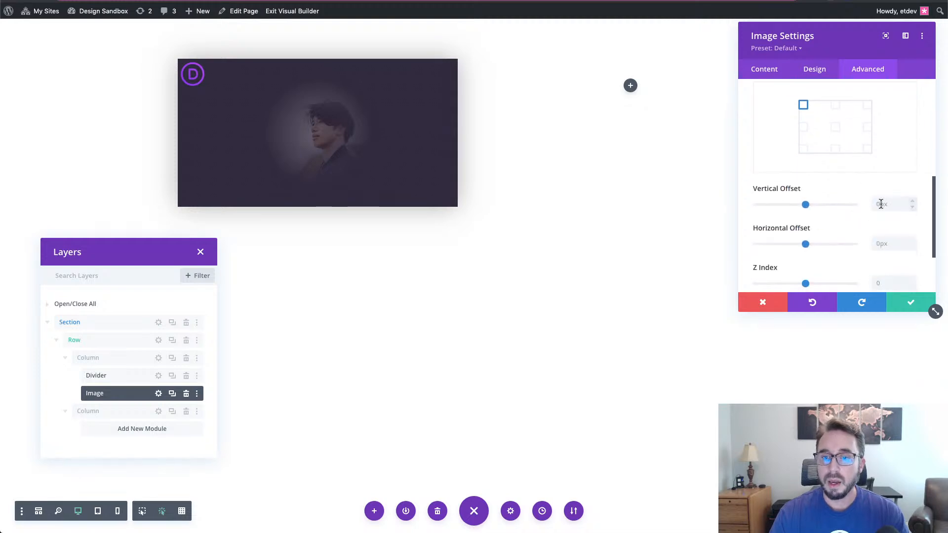
click(912, 204)
text(20)
key(Tab)
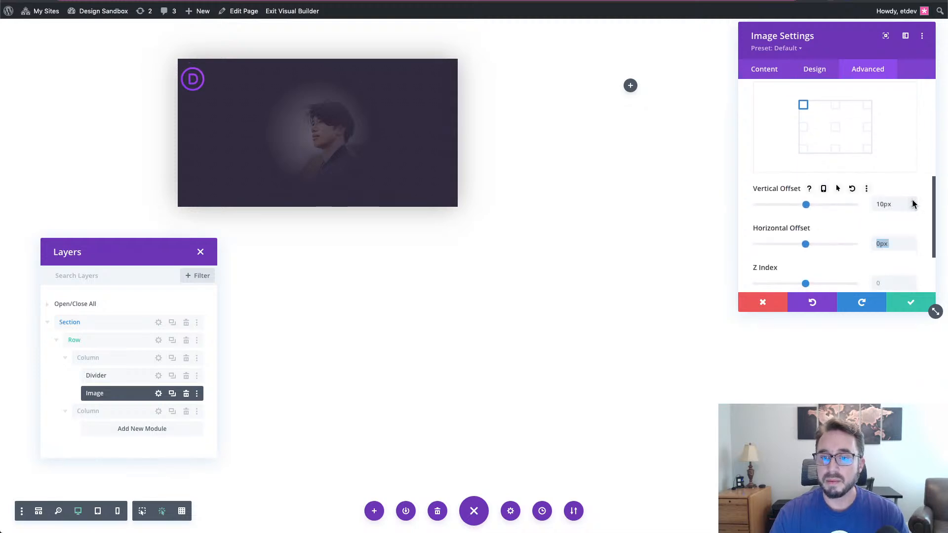
shift+click(912, 202)
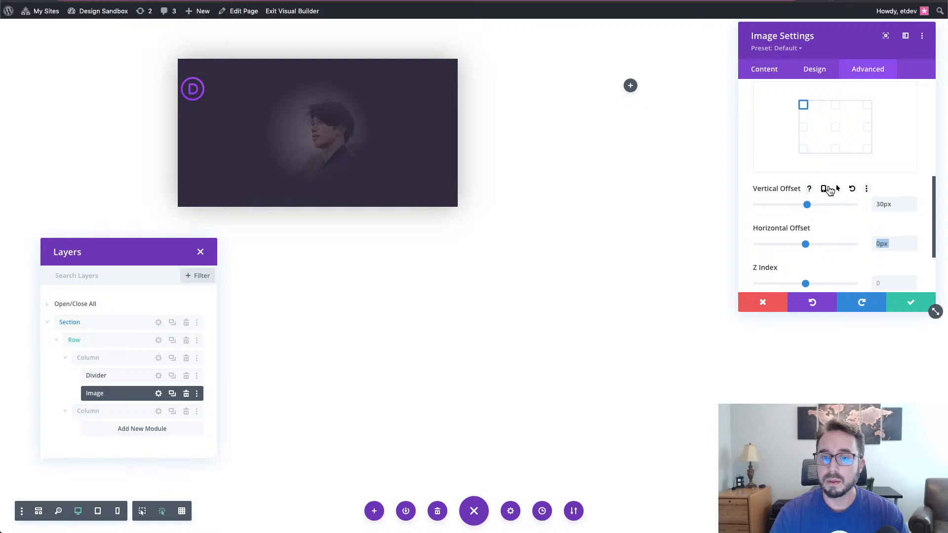
click(823, 190)
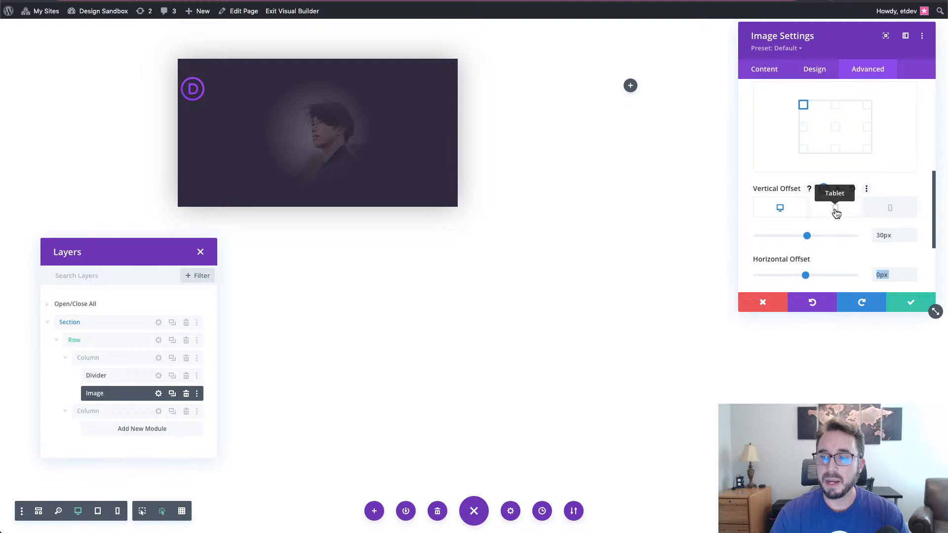
click(890, 207)
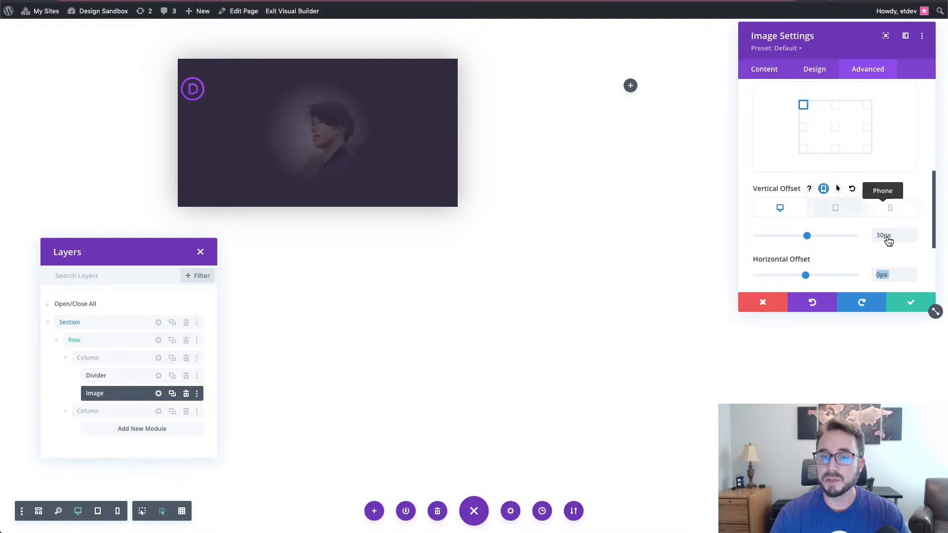
click(888, 237)
key(ctrl+a)
text(15)
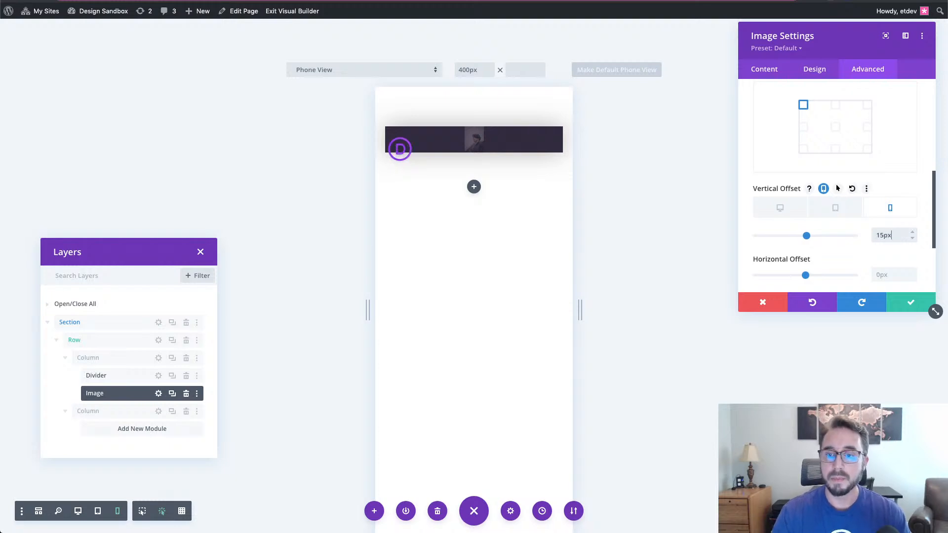
click(780, 209)
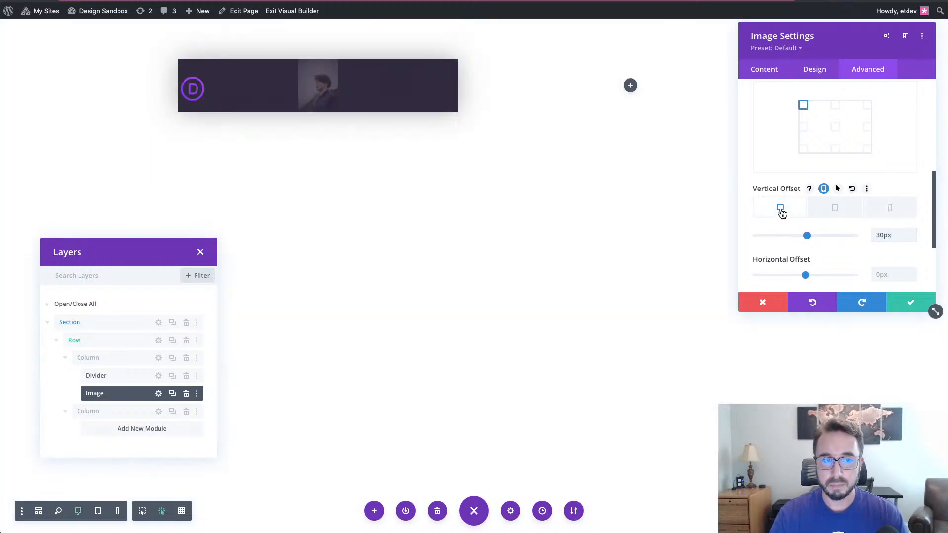
- Set the logo's horizontal offset to 50px, 10px on phones, and save
scroll(837, 265, down, 1)
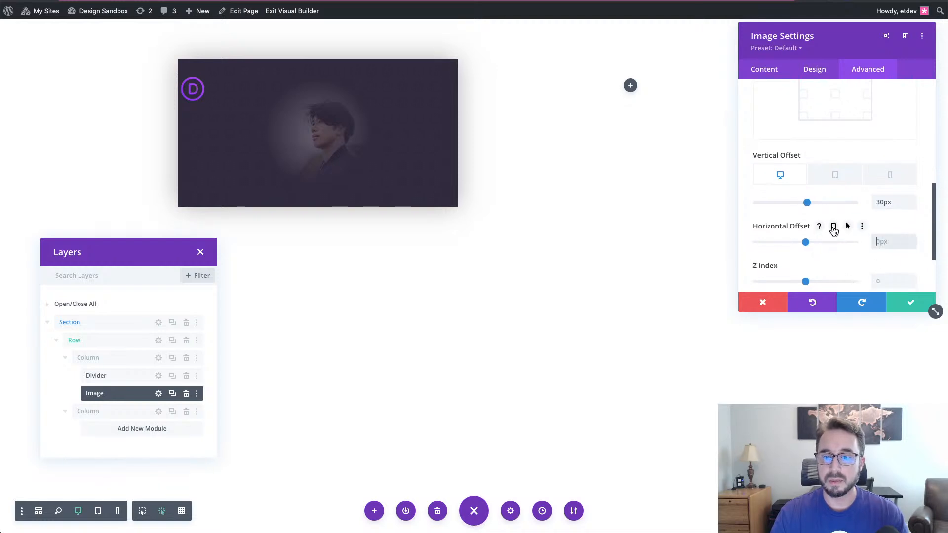
click(833, 227)
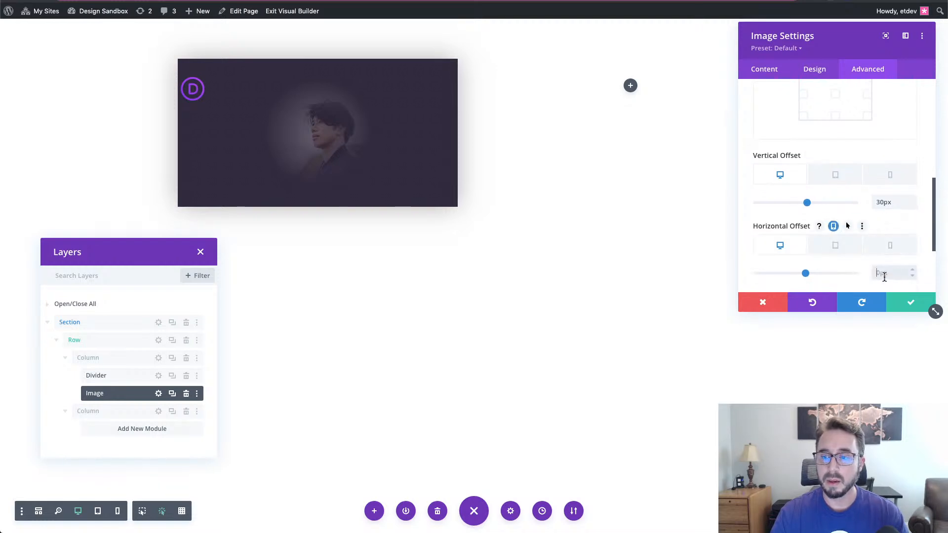
text(50)
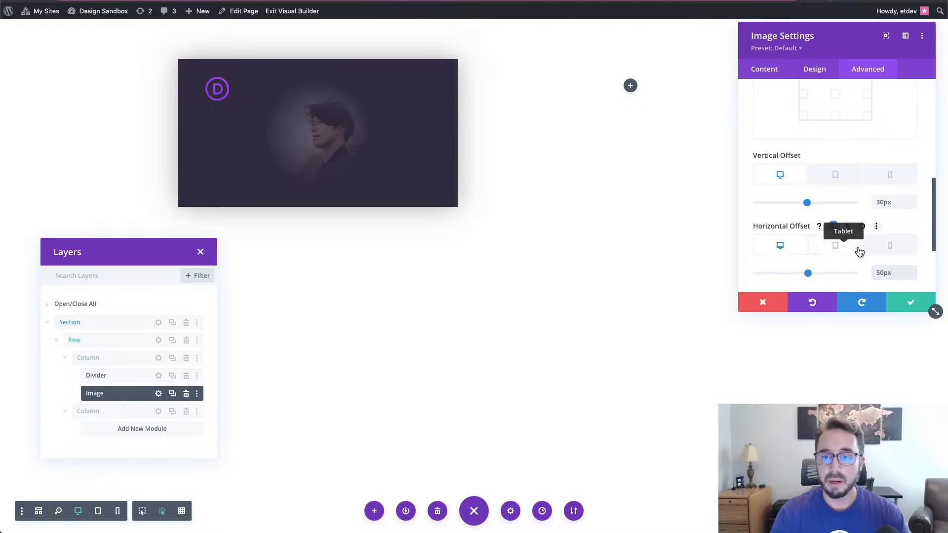
click(883, 253)
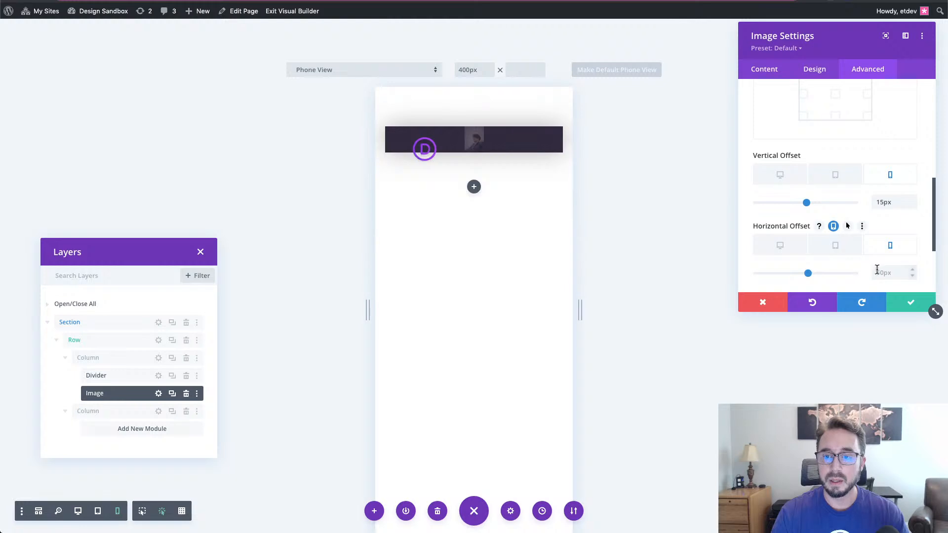
click(876, 272)
text(10)
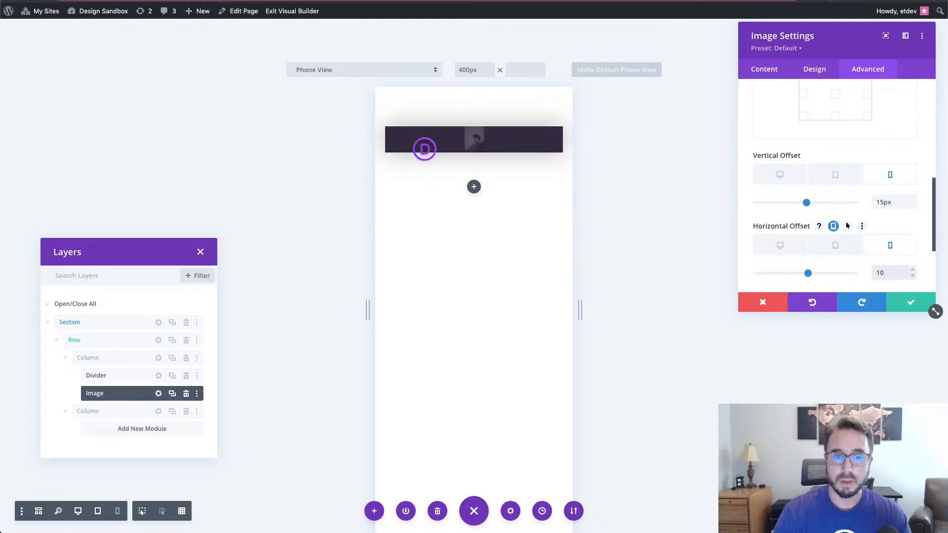
click(780, 246)
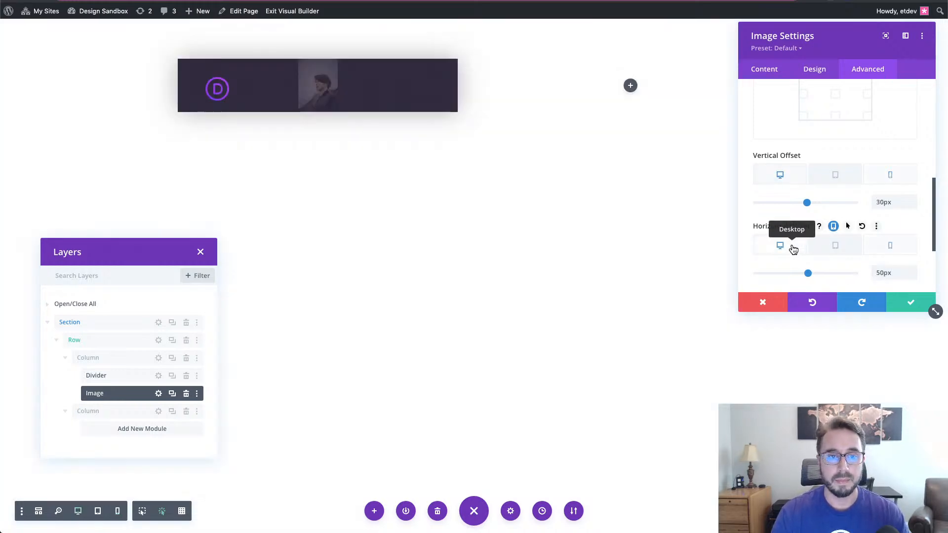
click(907, 302)
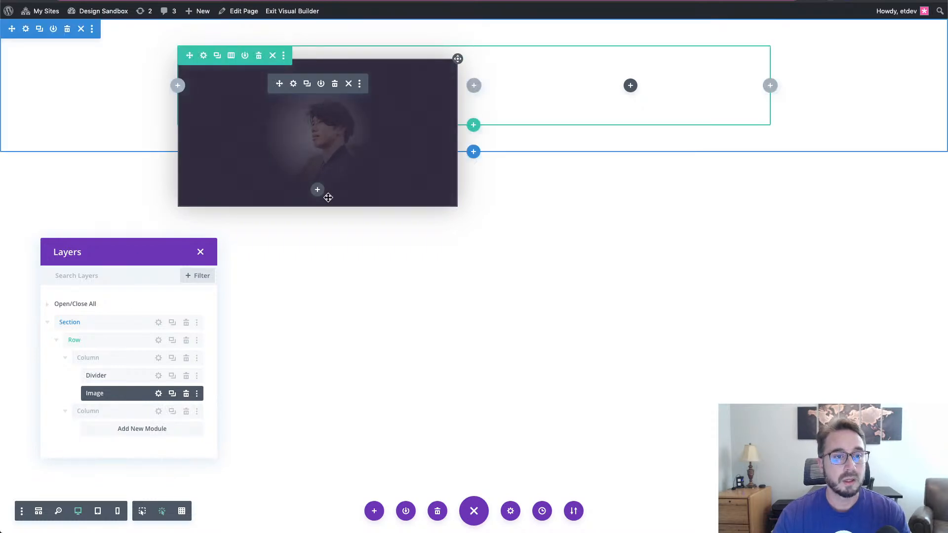
- Insert a Text module via the 'text' search and drag it below the Image layer
click(318, 191)
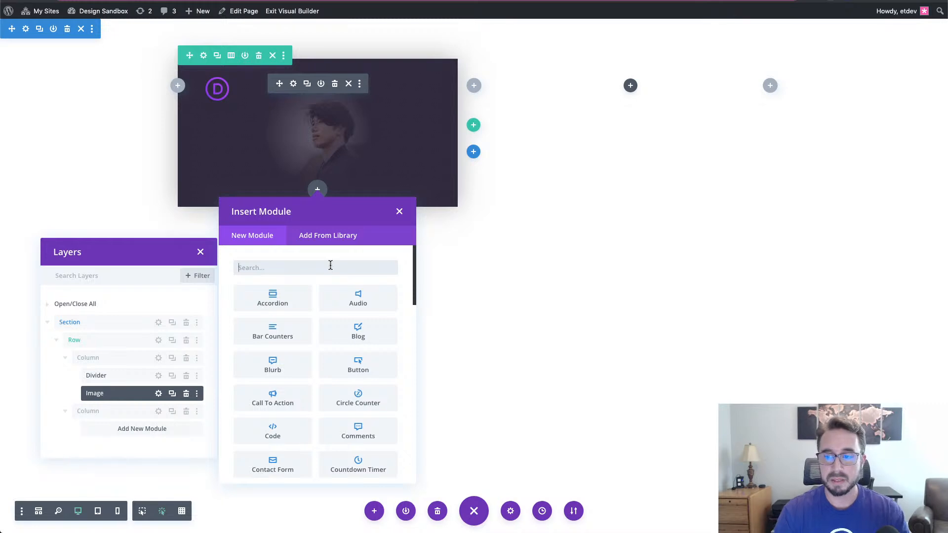
text(text)
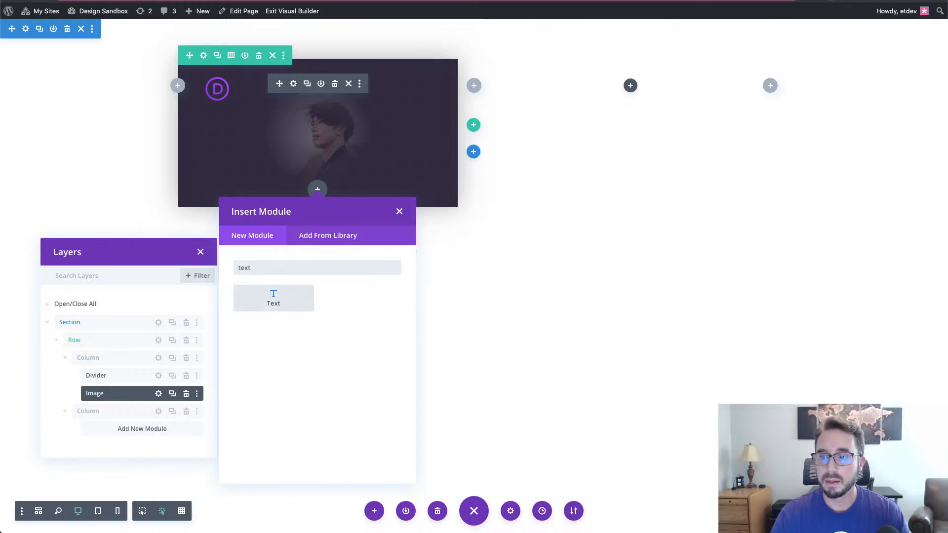
click(295, 297)
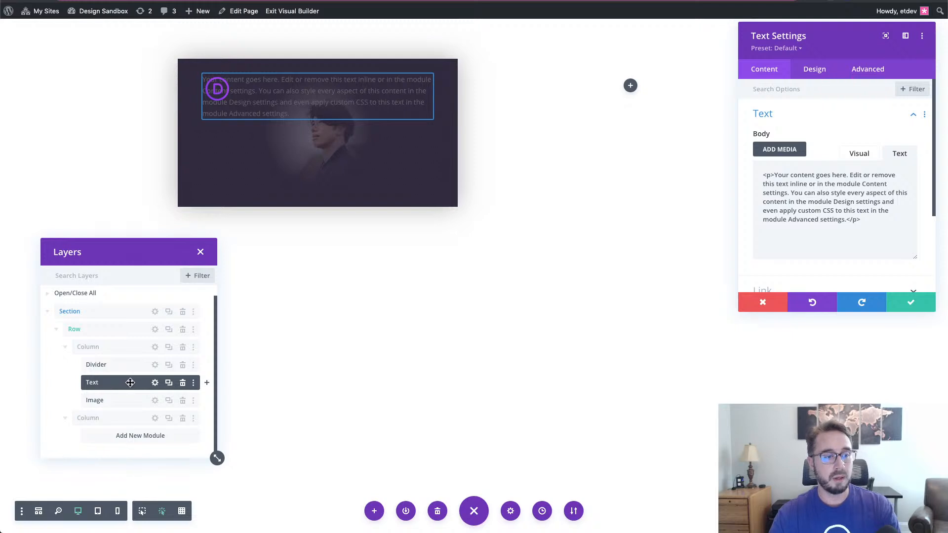
drag(131, 385, 123, 391)
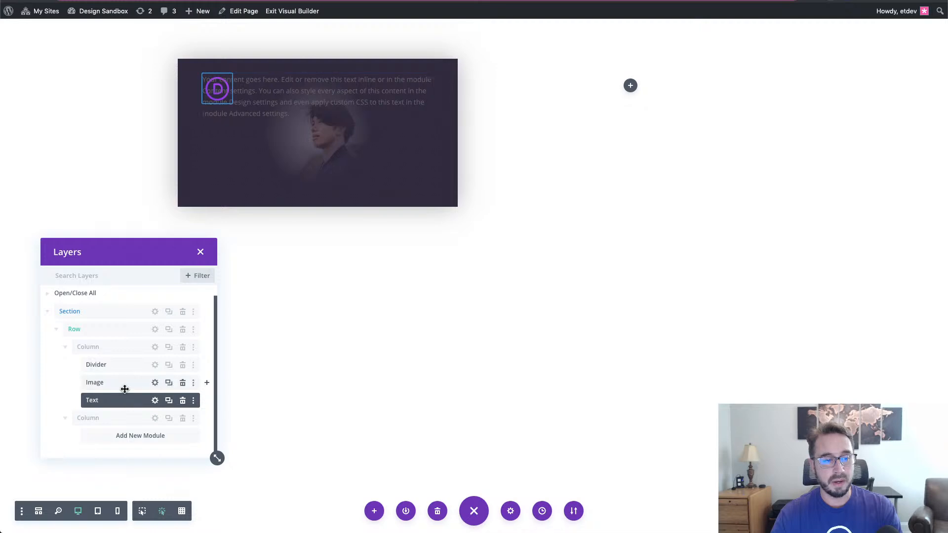
click(93, 398)
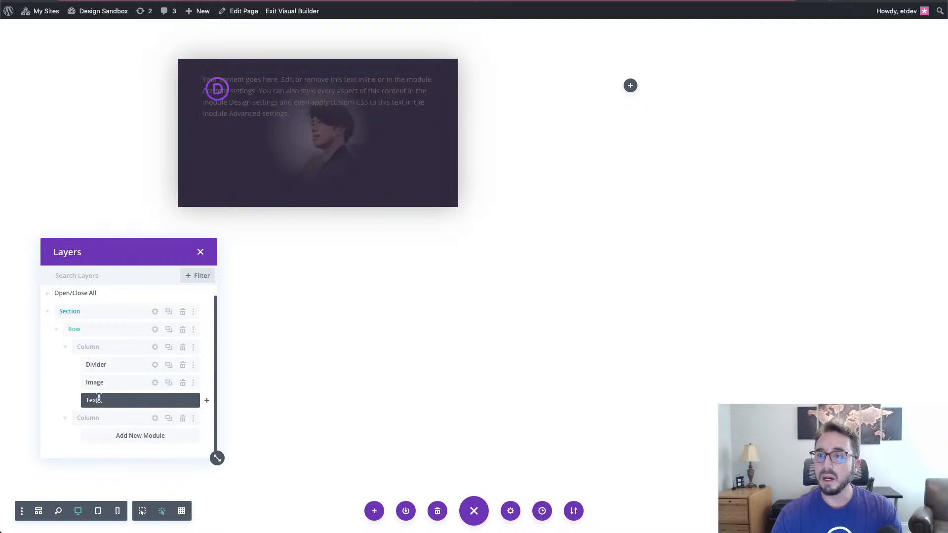
- Rename the Text, Image and Divider layers to name, logo and back card
double_click(97, 398)
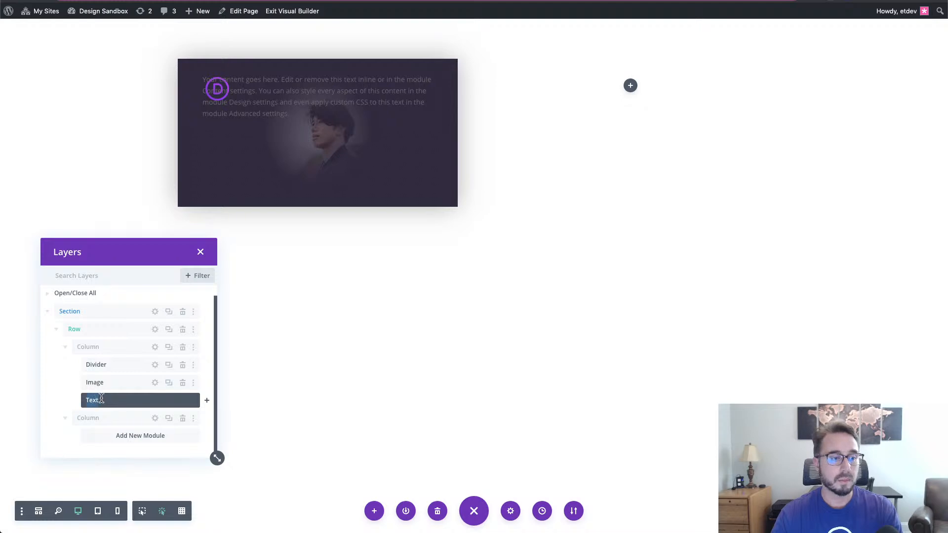
text(name)
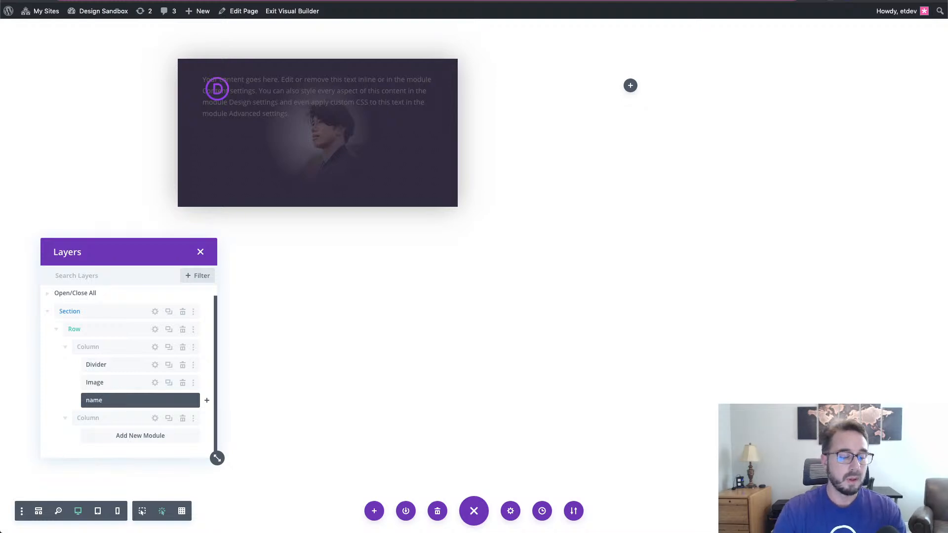
key(Return)
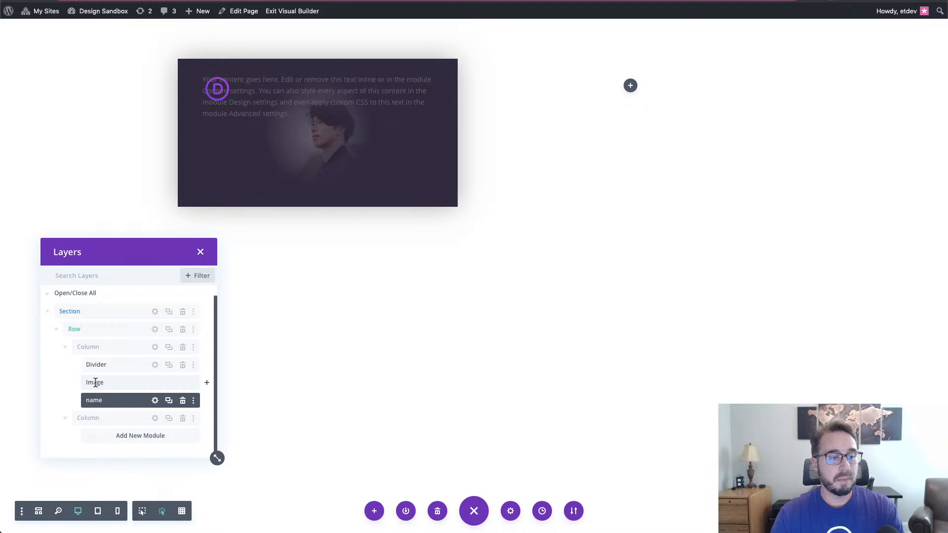
double_click(96, 382)
text(logo)
click(101, 365)
double_click(99, 365)
text(back card)
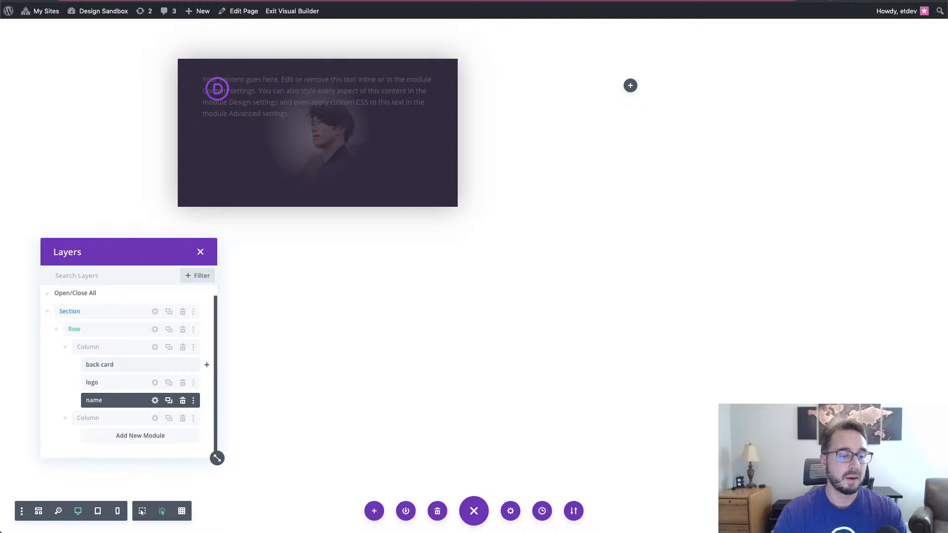
click(51, 383)
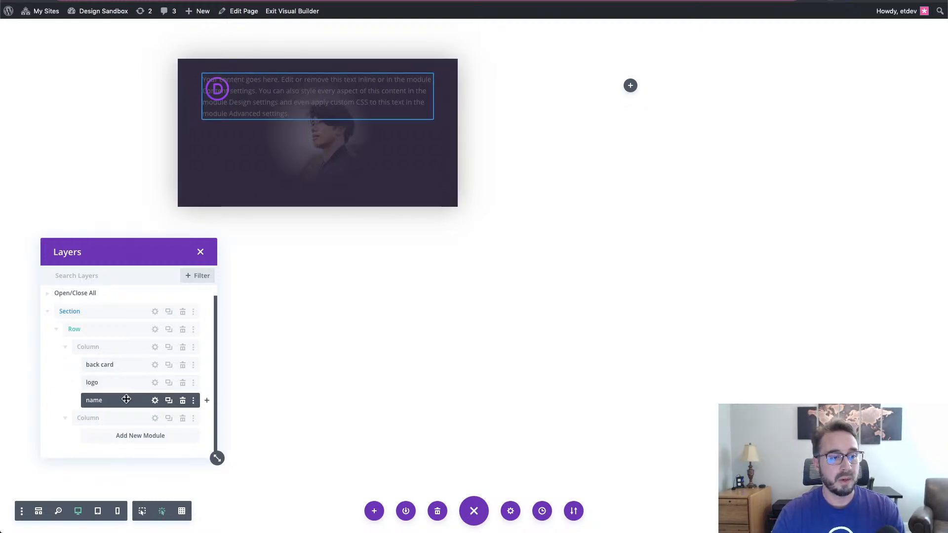
- Replace the name module's placeholder body text with the card owner's full name
click(155, 400)
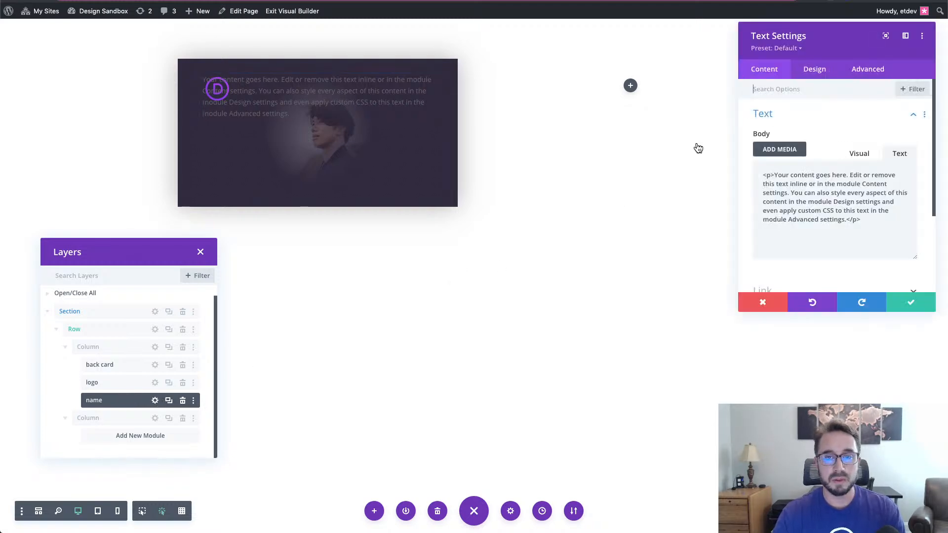
drag(861, 219, 750, 174)
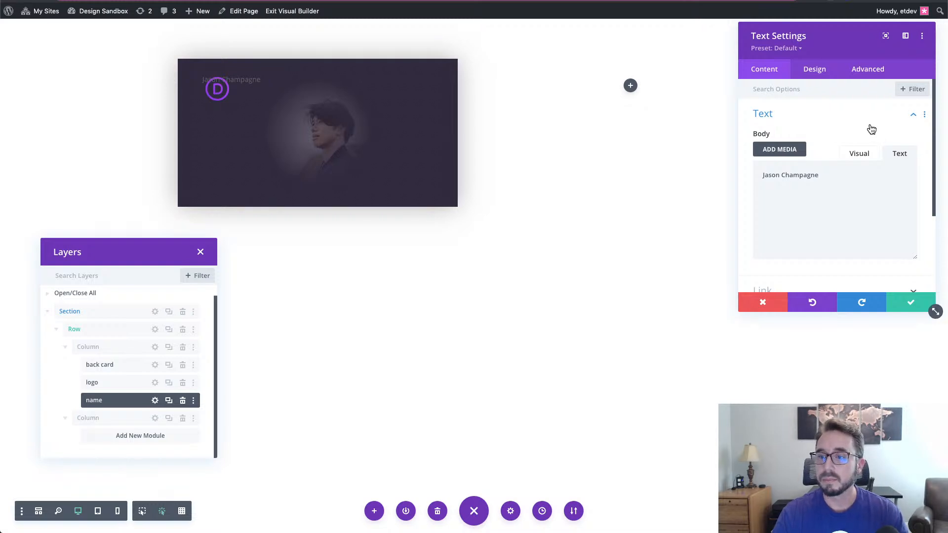
click(814, 69)
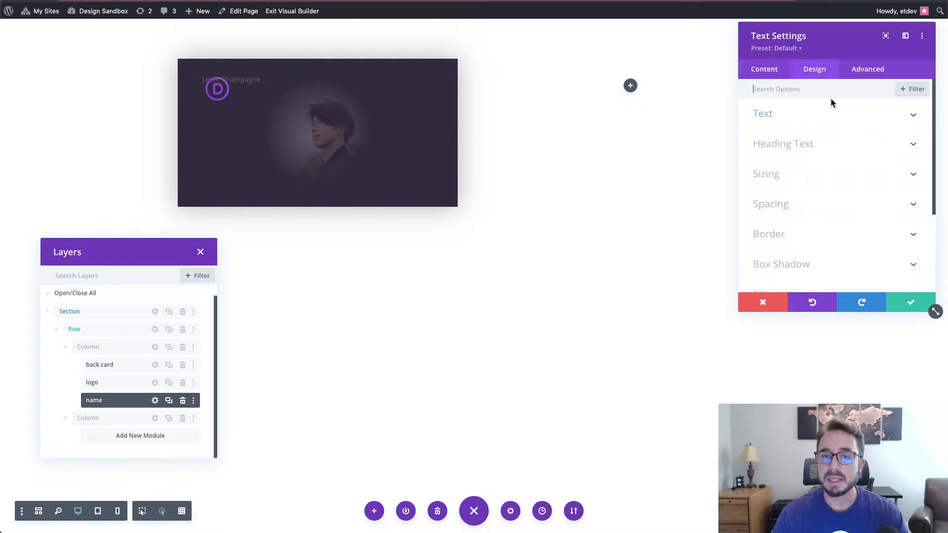
- Set the name text font to Poppins and its colour to white
click(830, 123)
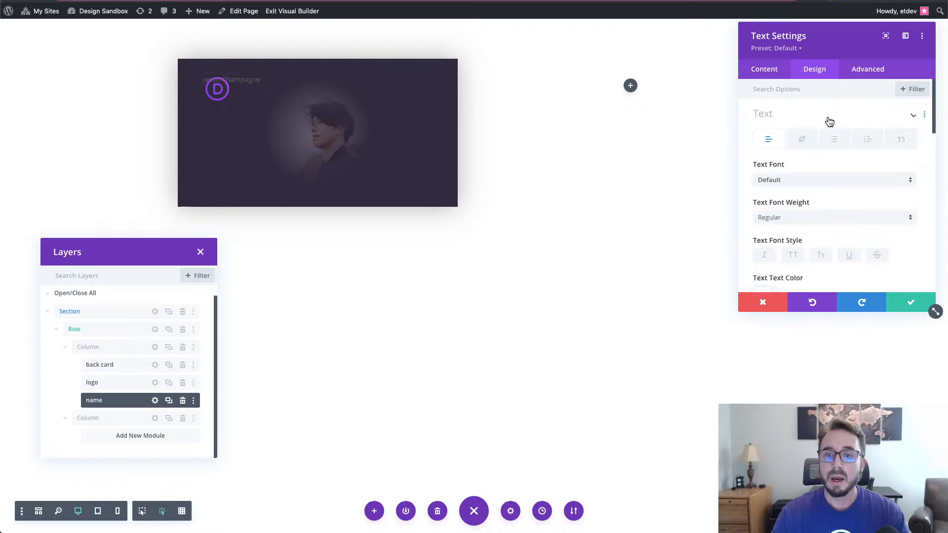
click(814, 181)
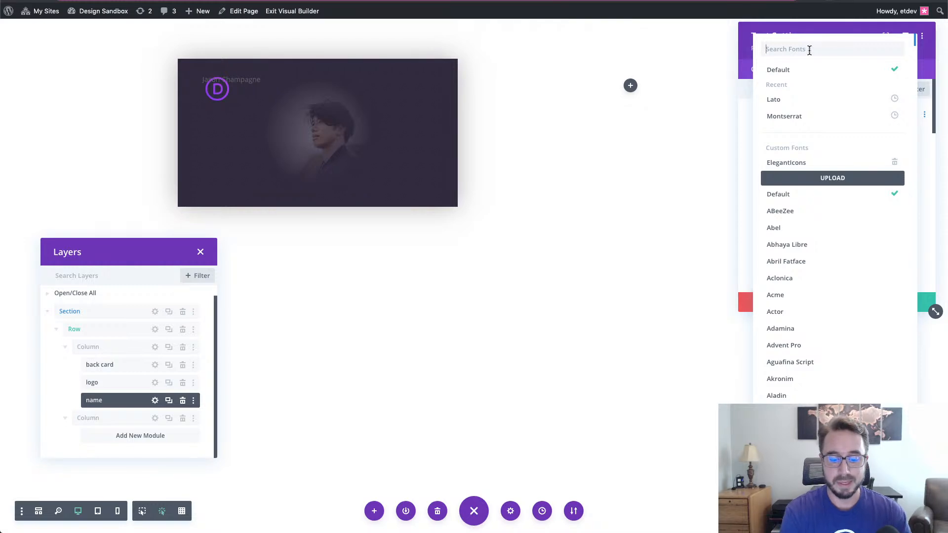
text(popp)
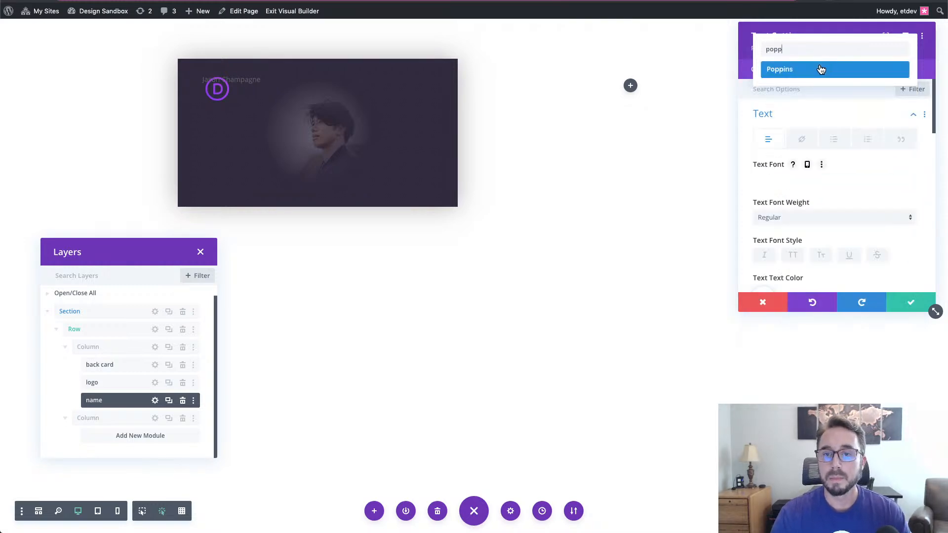
click(822, 68)
scroll(826, 205, down, 2)
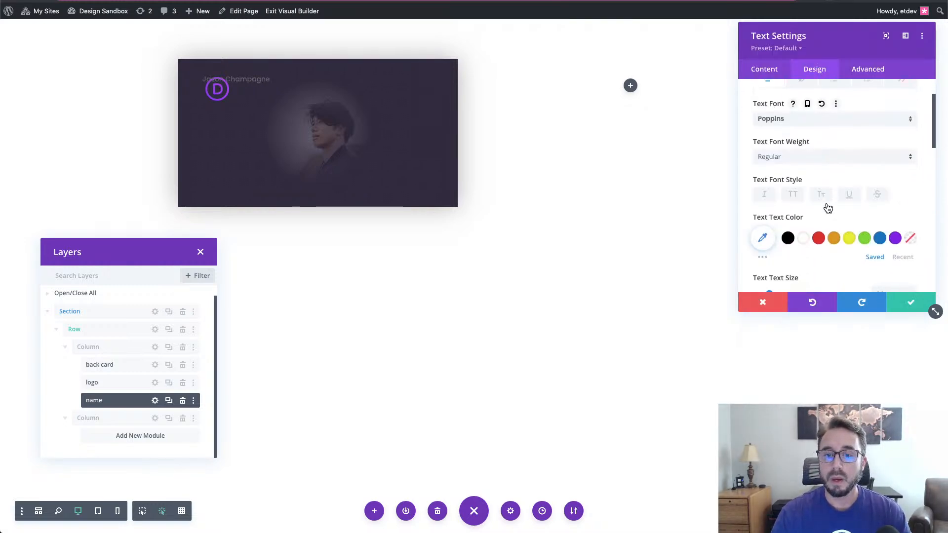
click(804, 235)
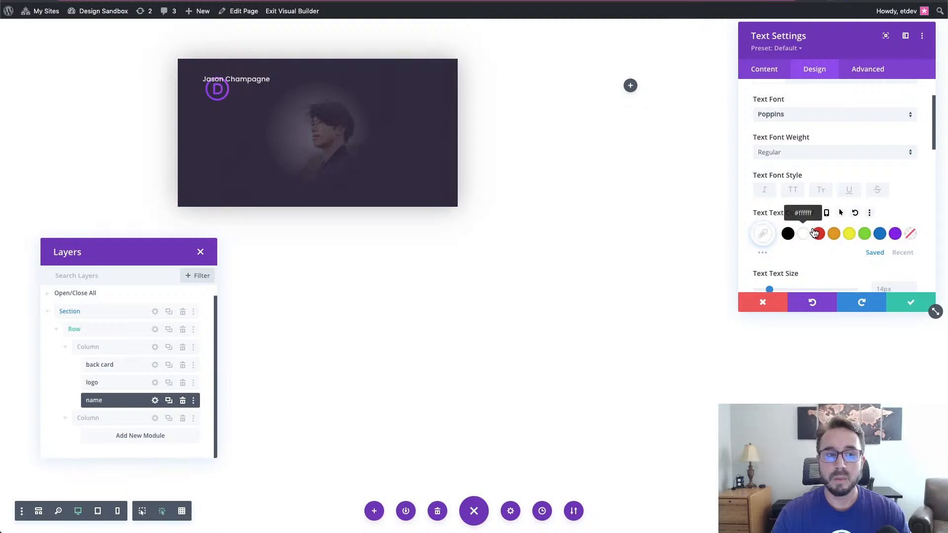
- Make the name text size 28px on desktop and 22px on phones
scroll(833, 265, down, 3)
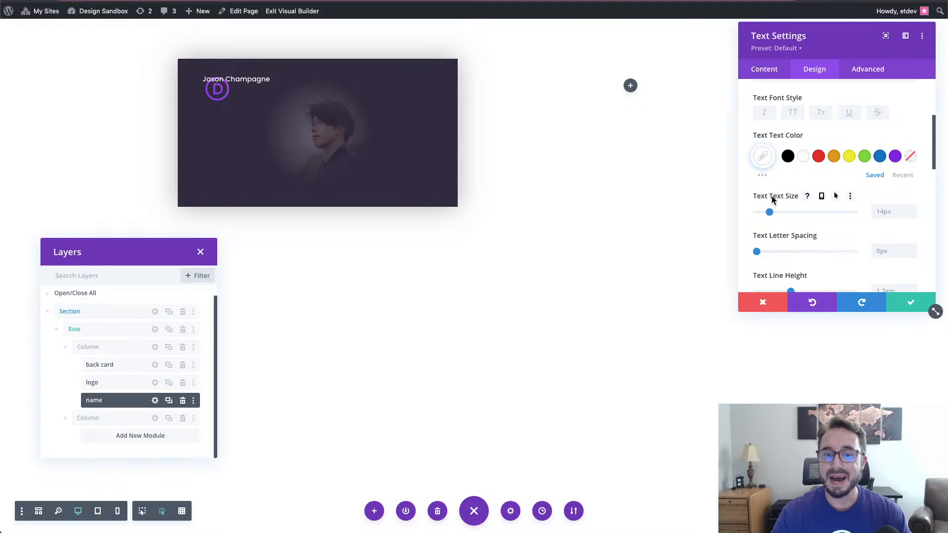
click(822, 196)
click(896, 238)
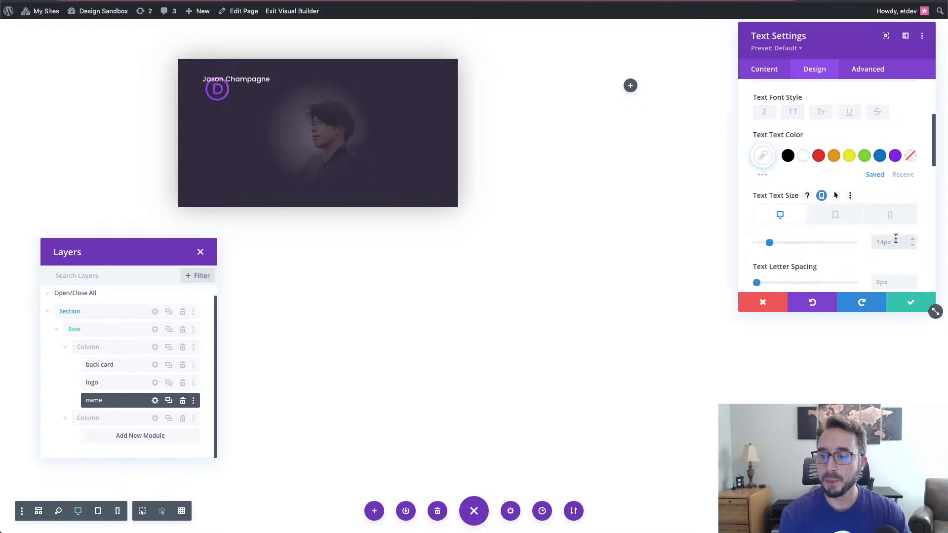
text(28)
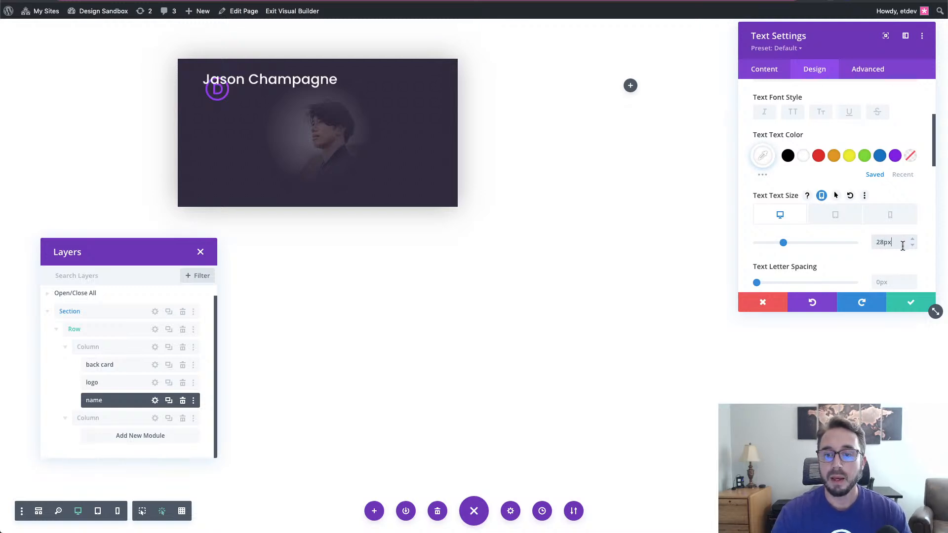
click(890, 217)
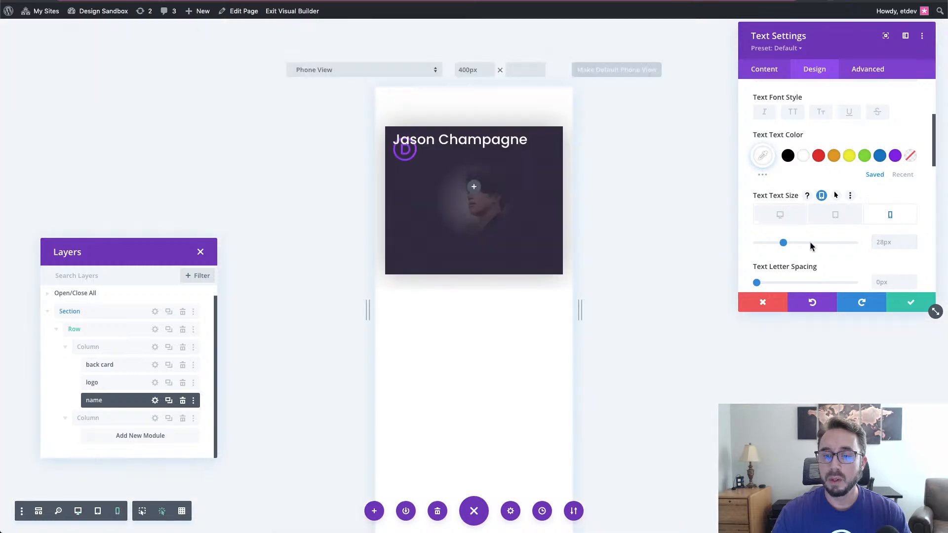
click(877, 242)
text(22px)
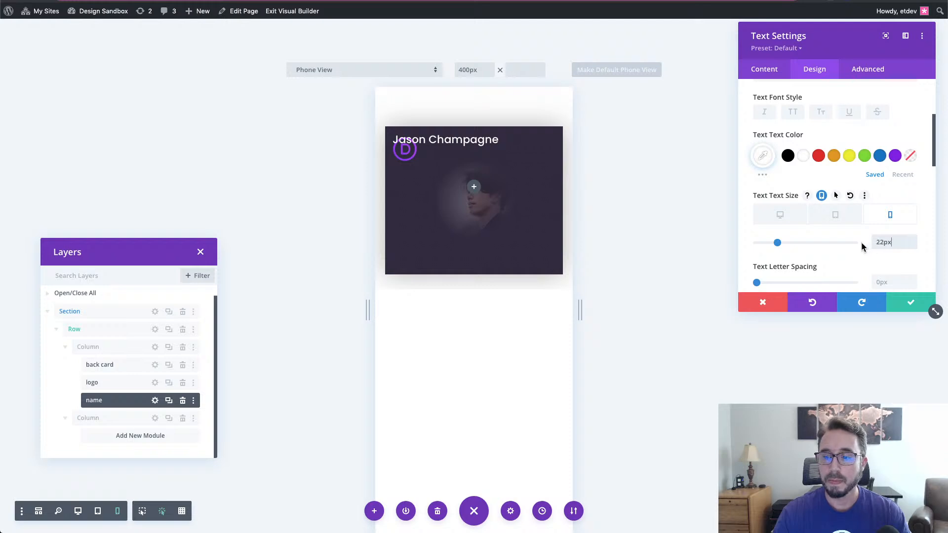
click(790, 220)
- Give the name 1px letter spacing and right alignment
scroll(860, 256, down, 3)
scroll(862, 260, down, 2)
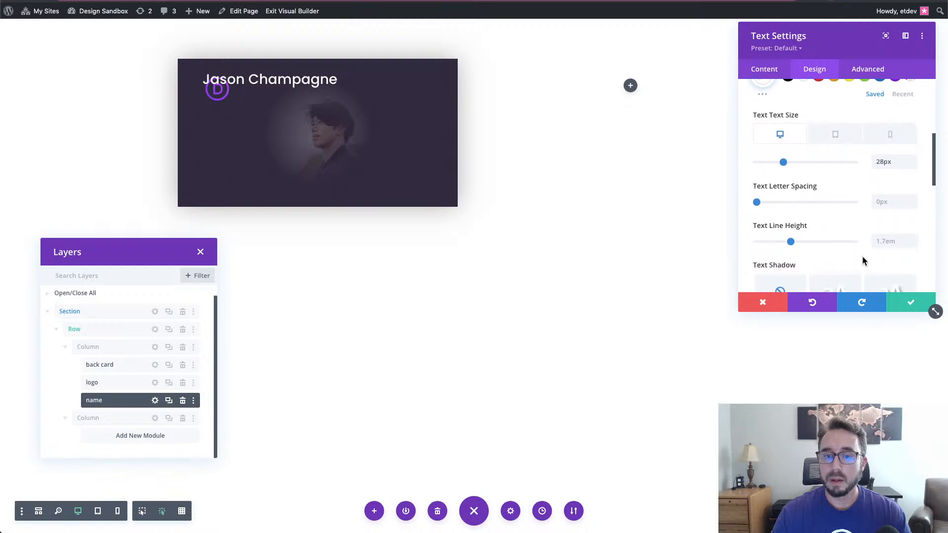
click(912, 194)
text(1)
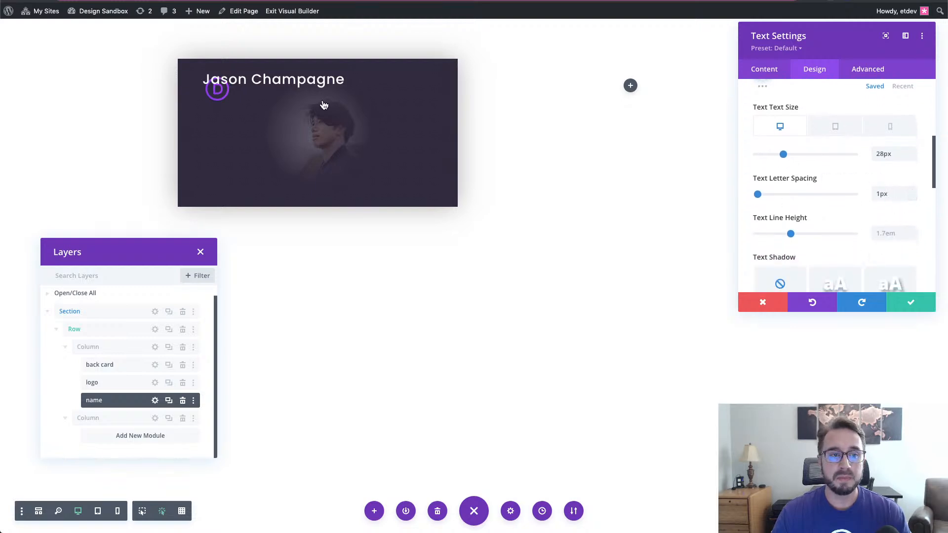
scroll(880, 252, down, 3)
scroll(879, 252, down, 1)
click(852, 187)
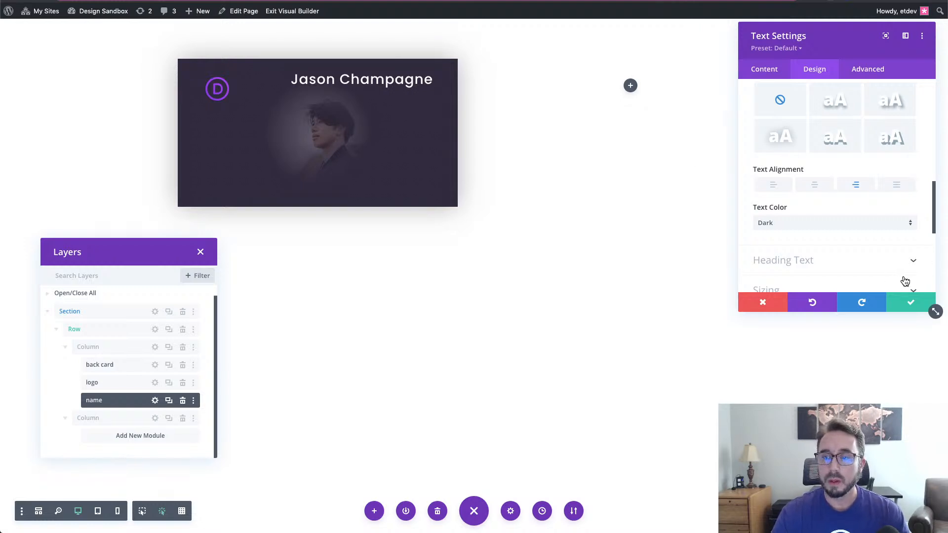
- Save the full-name text module's styling and close its settings panel
click(897, 308)
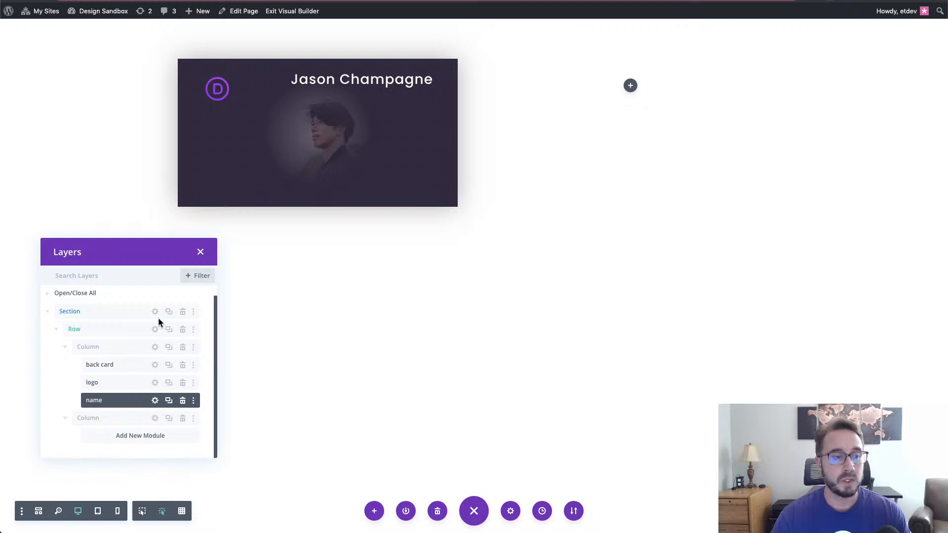
- Duplicate the name module in Layers and rename the copy's layer 'position'
drag(152, 255, 143, 242)
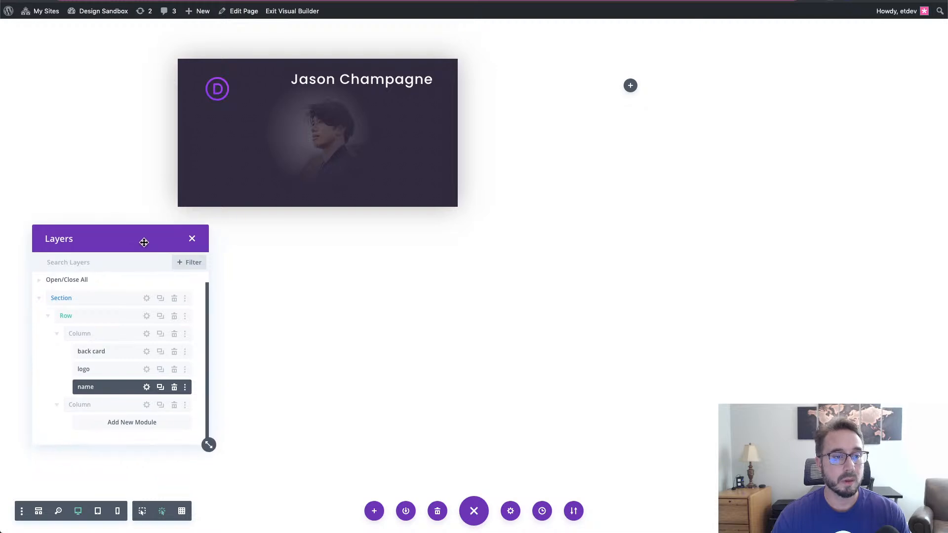
click(161, 387)
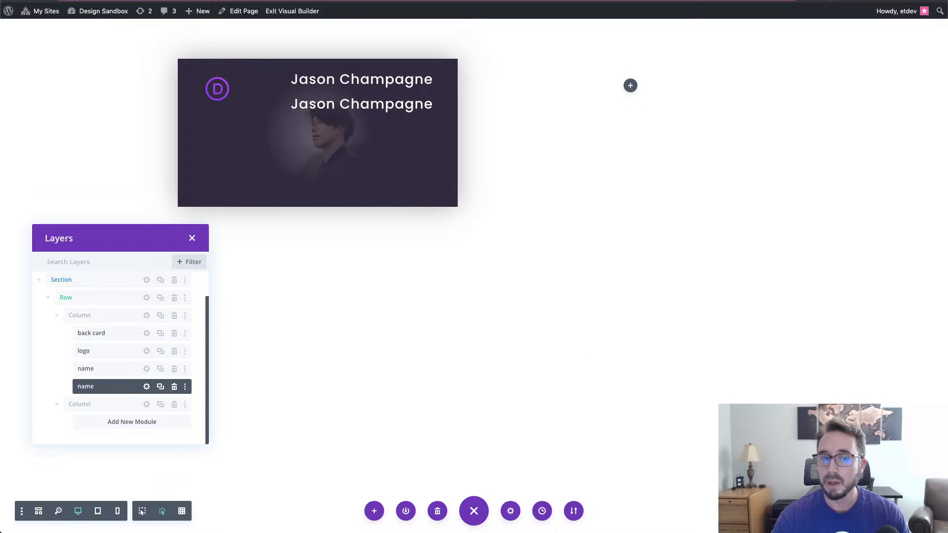
double_click(94, 385)
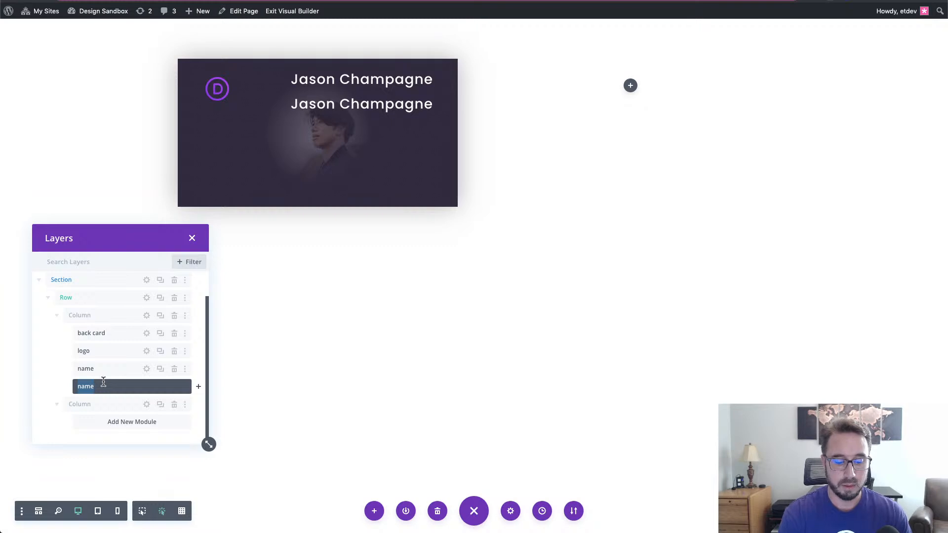
text(position)
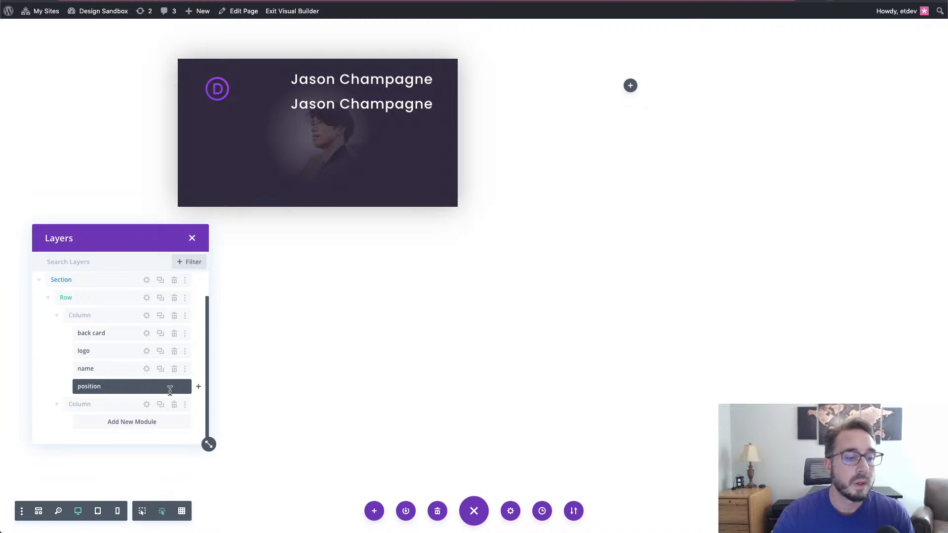
click(54, 387)
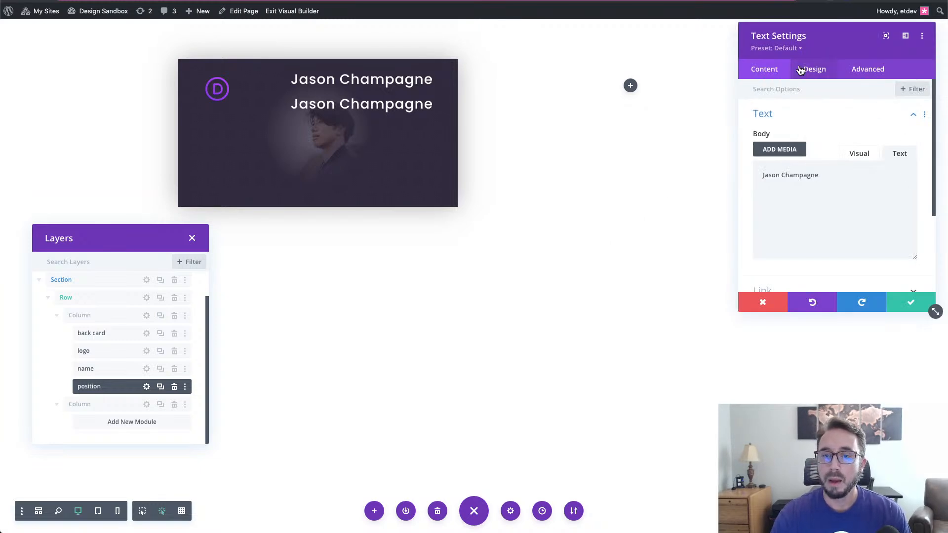
- Replace the duplicated module's body text with 'Content Creator'
drag(839, 178, 743, 177)
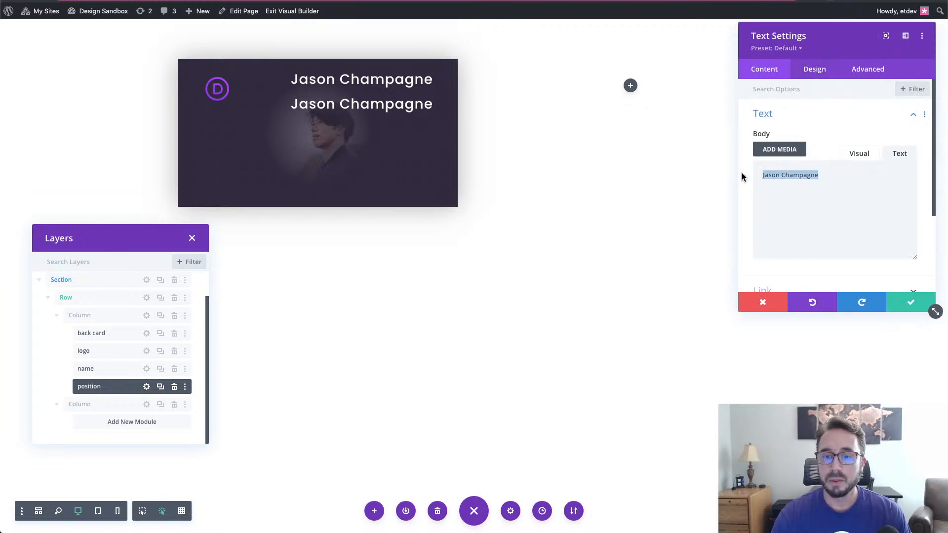
text(Content )
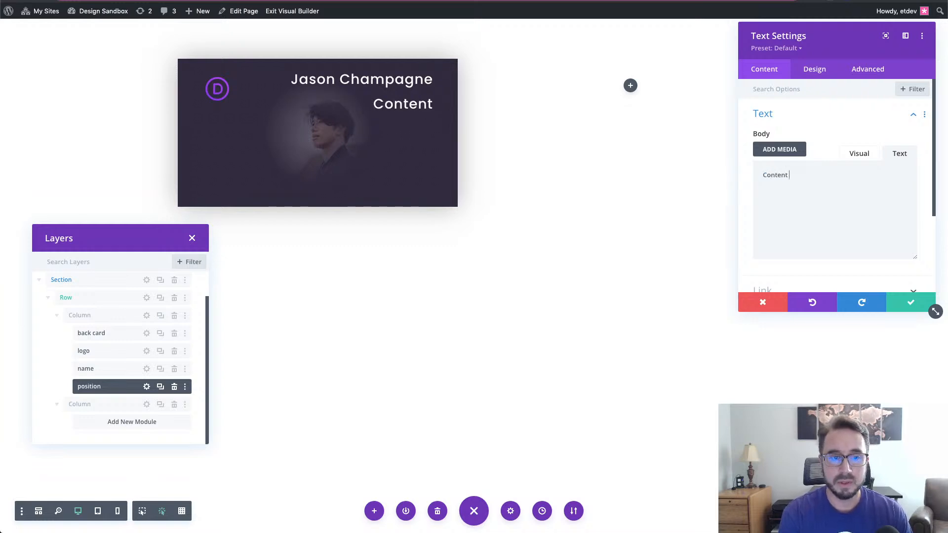
text(Creator)
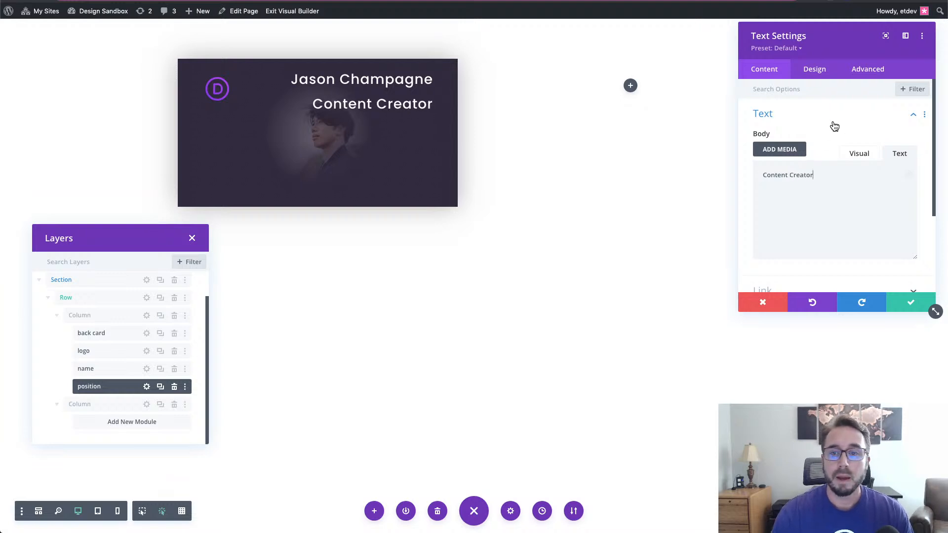
click(815, 73)
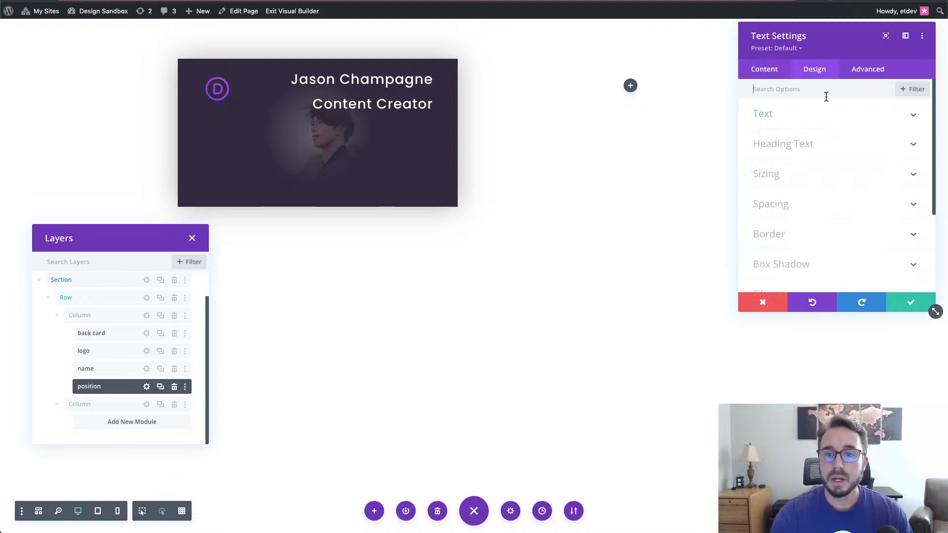
- Make the Content Creator title uppercase with a 16px desktop text size
click(822, 125)
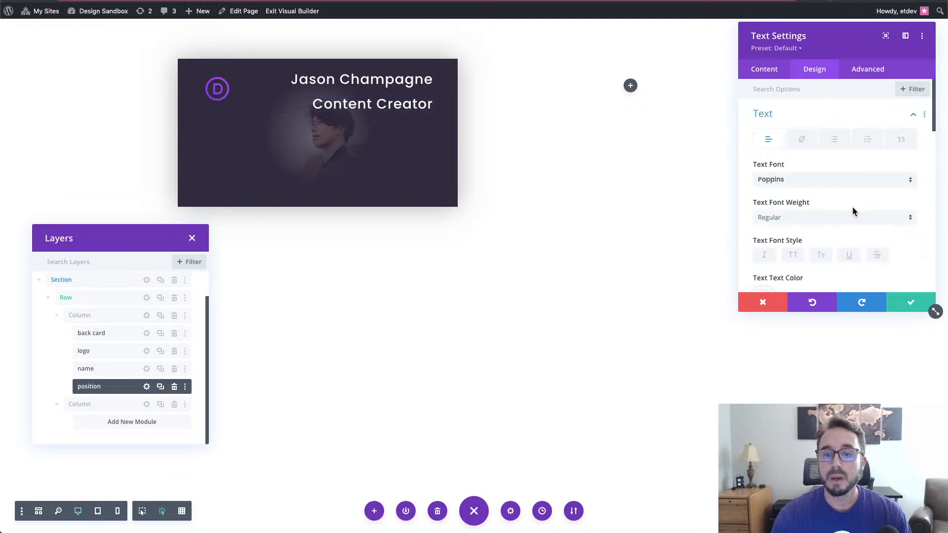
scroll(850, 207, down, 4)
click(793, 159)
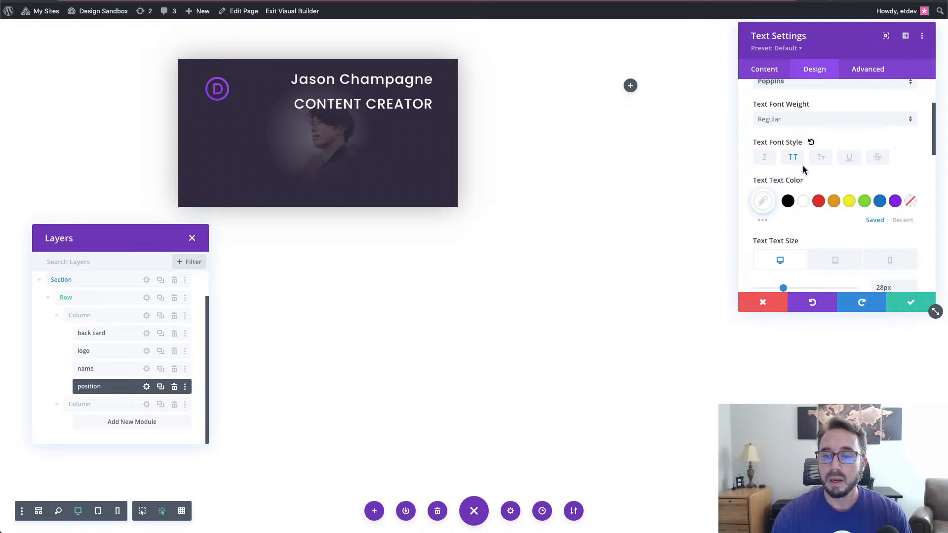
scroll(821, 209, down, 3)
double_click(893, 218)
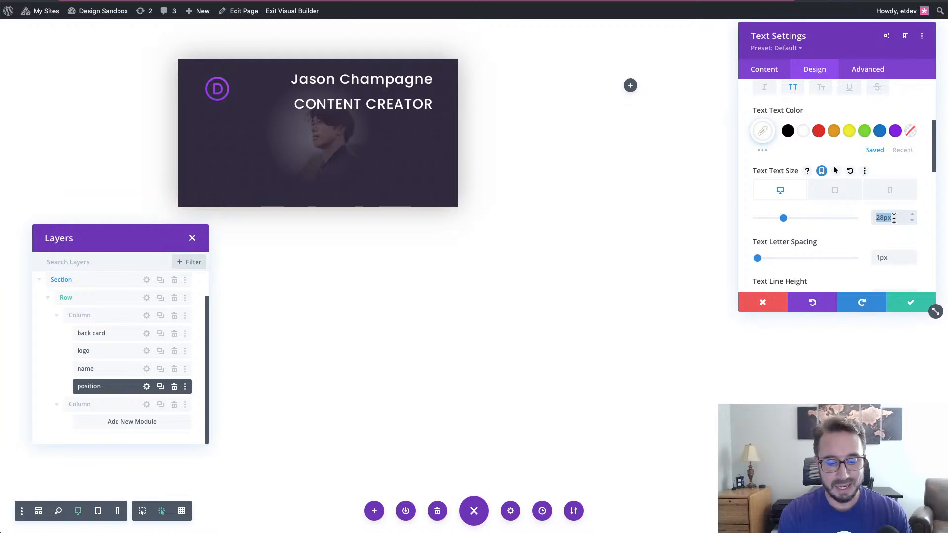
text(16)
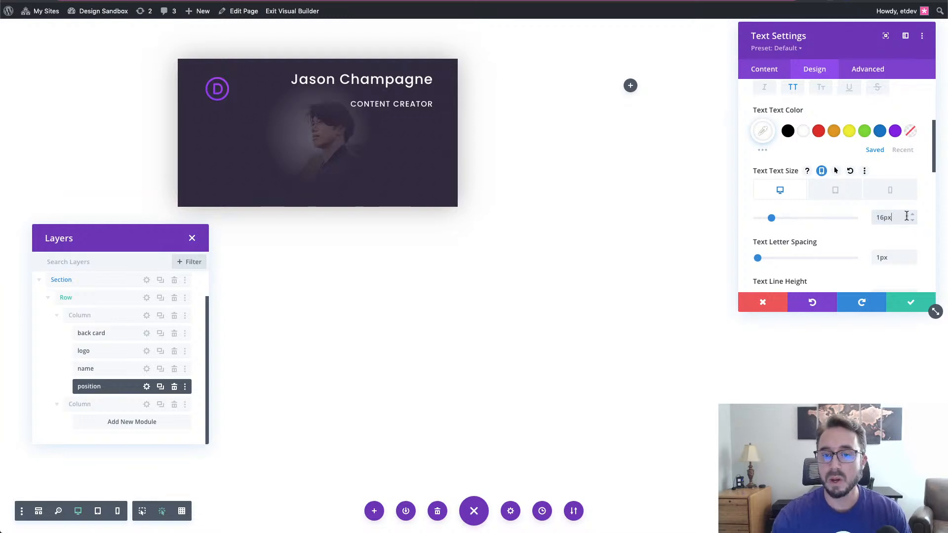
- Set a smaller 14px phone text size for the title
click(879, 197)
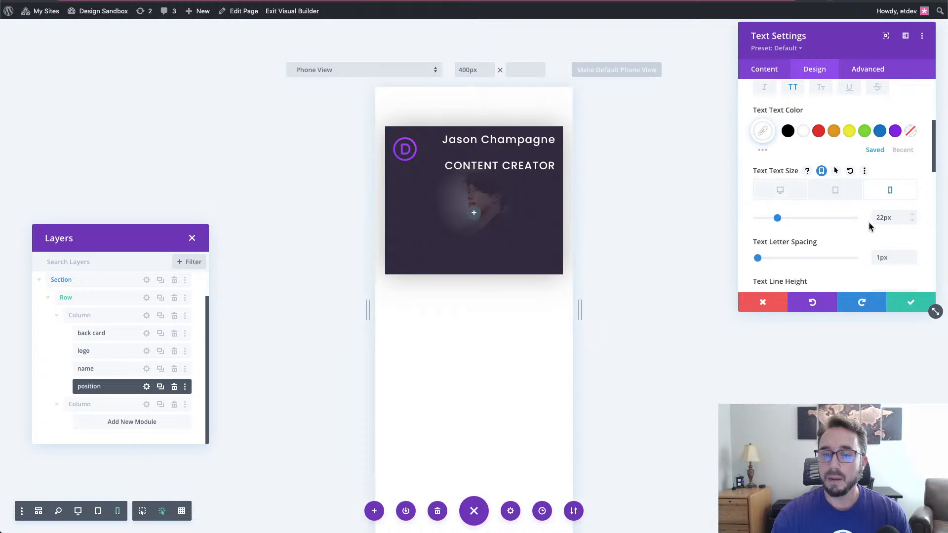
double_click(885, 218)
text(11)
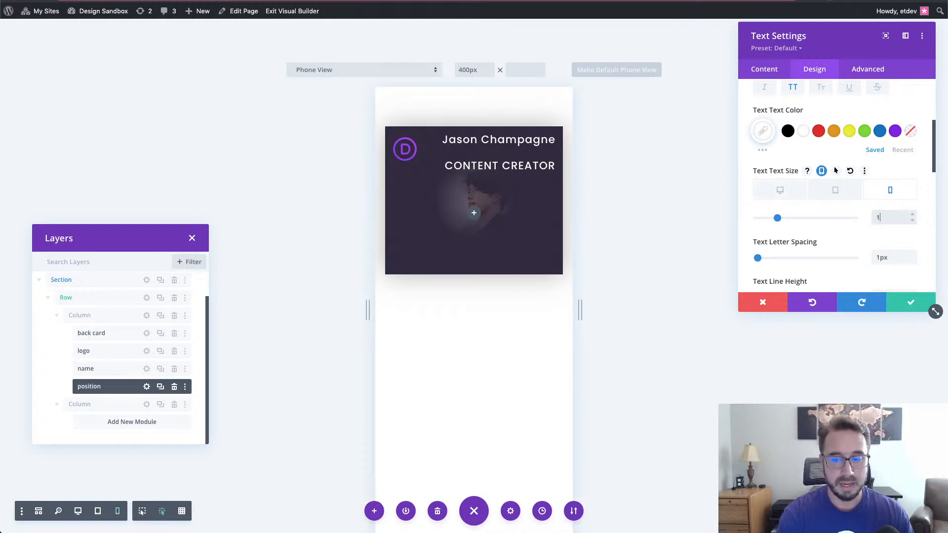
key(BackSpace)
key(BackSpace)
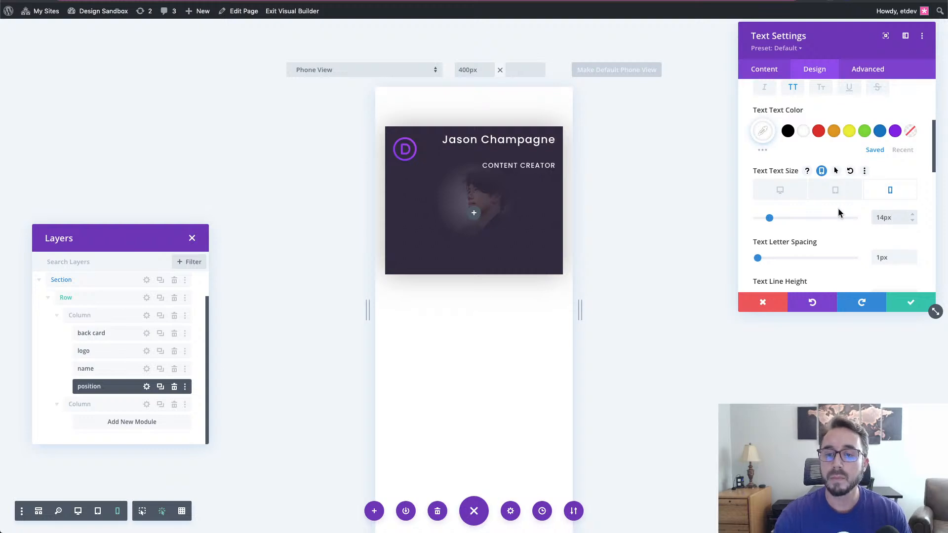
click(773, 192)
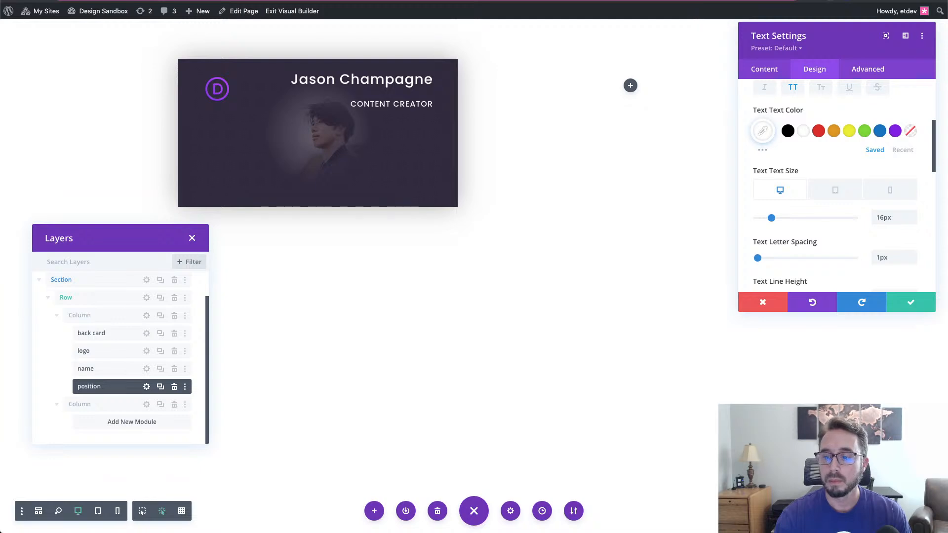
scroll(870, 238, down, 5)
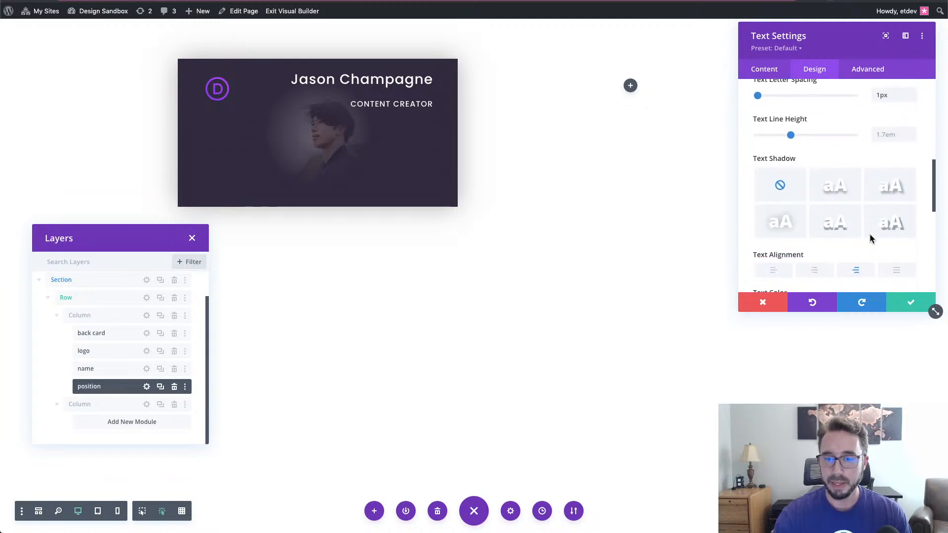
scroll(870, 239, down, 2)
click(858, 249)
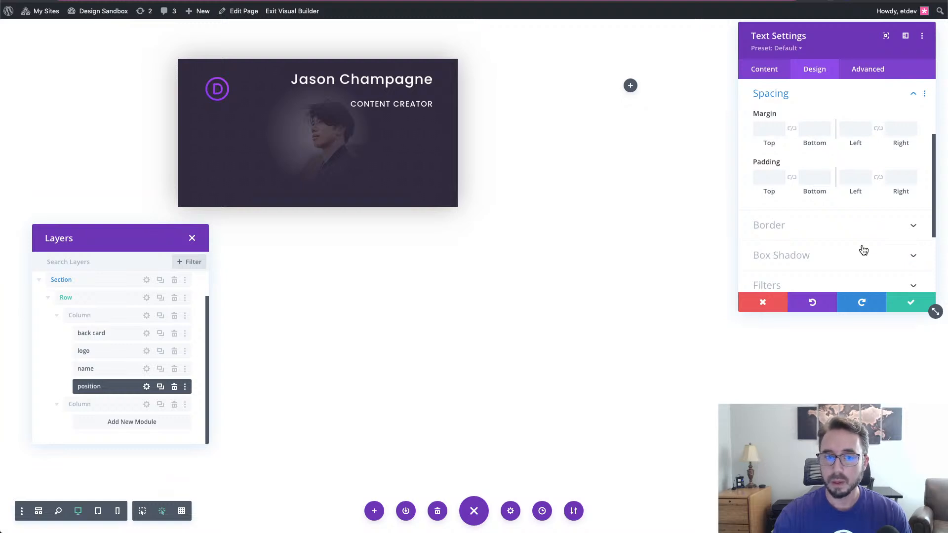
- Give the Content Creator line a 15px bottom margin and save its settings
scroll(826, 141, down, 1)
click(819, 127)
text(15px)
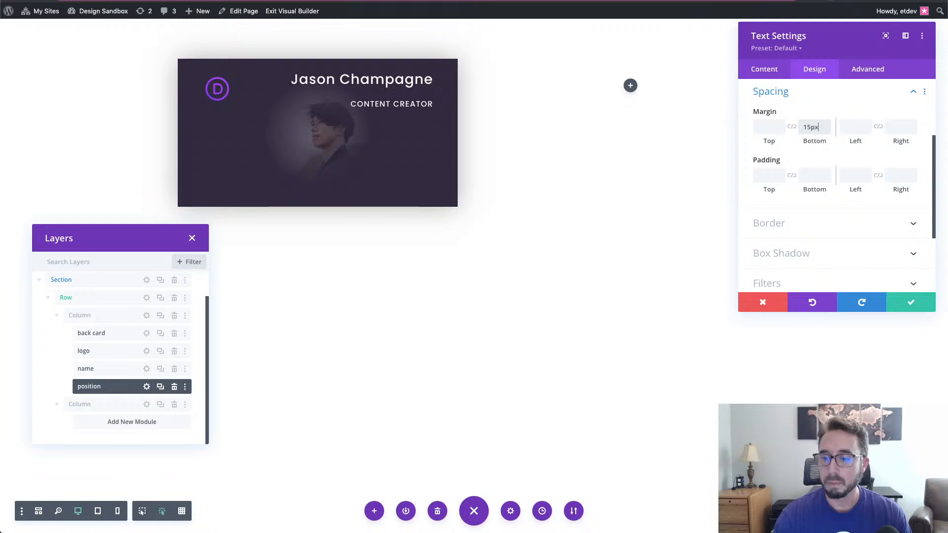
click(909, 308)
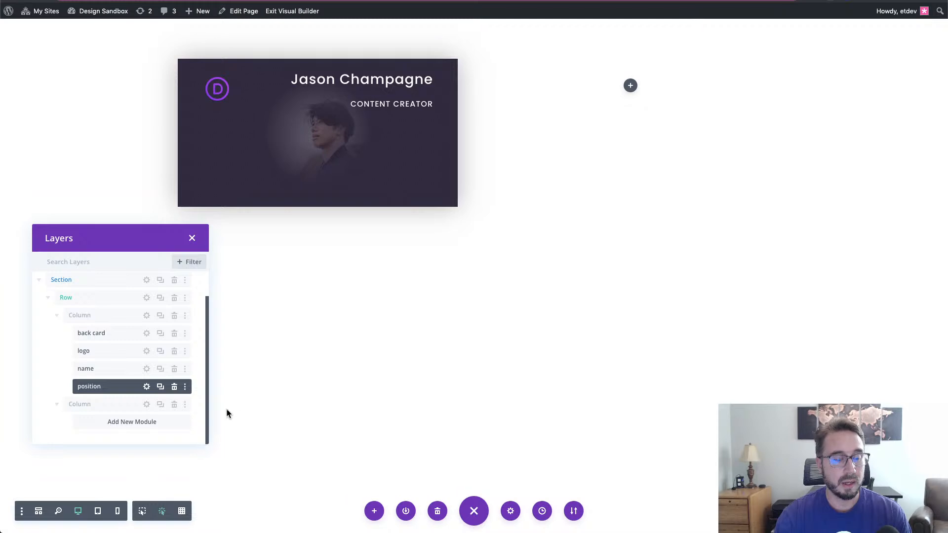
- Duplicate the position module and rename the copy's layer 'company'
click(161, 387)
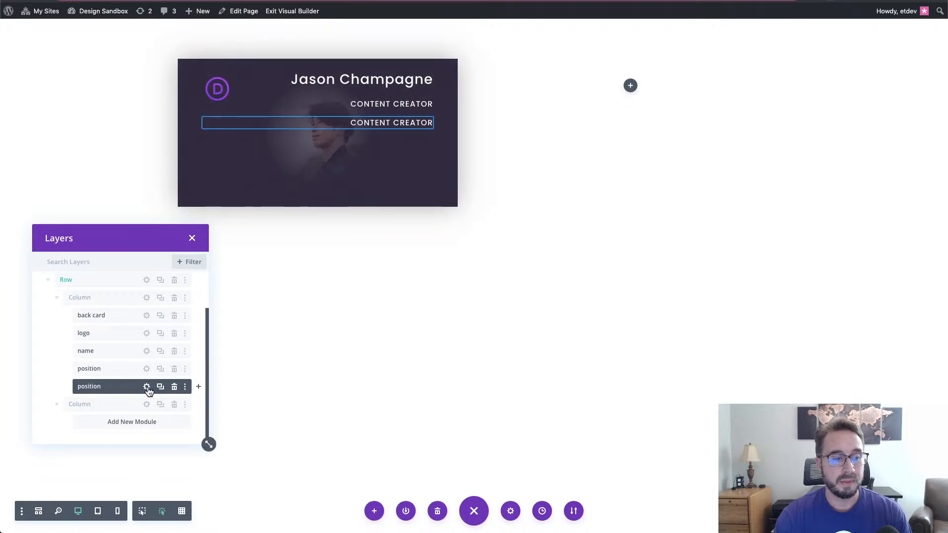
double_click(87, 385)
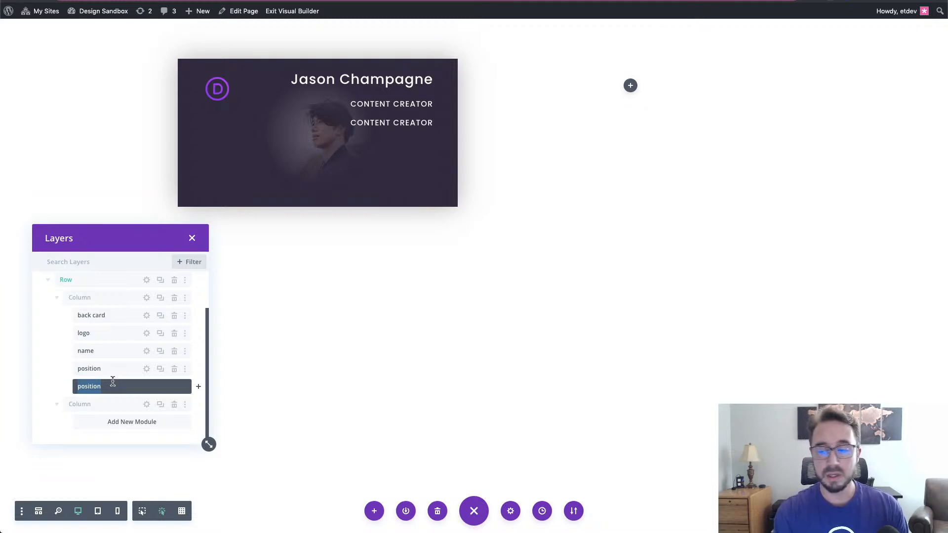
text(company)
key(Return)
- Open the company module and replace its body text with 'Elegant Themes'
click(147, 386)
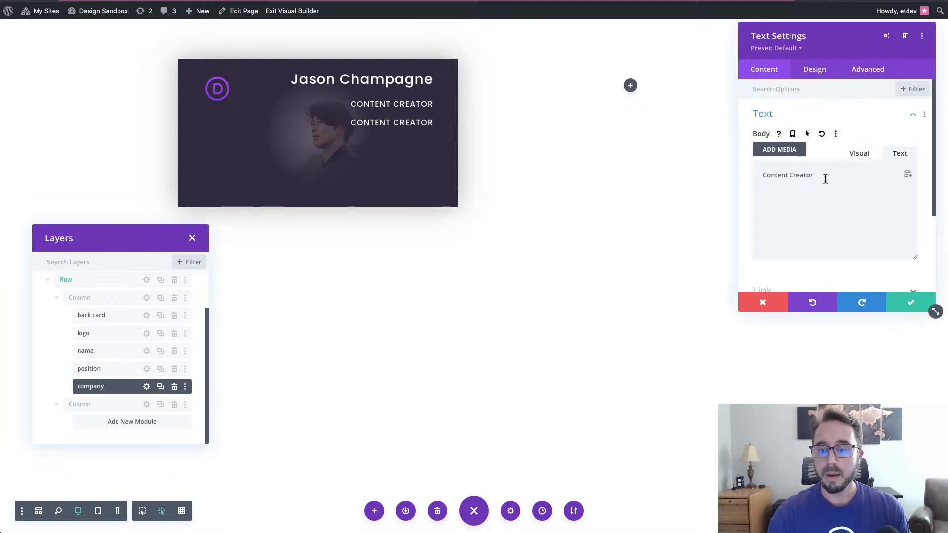
drag(823, 178, 761, 177)
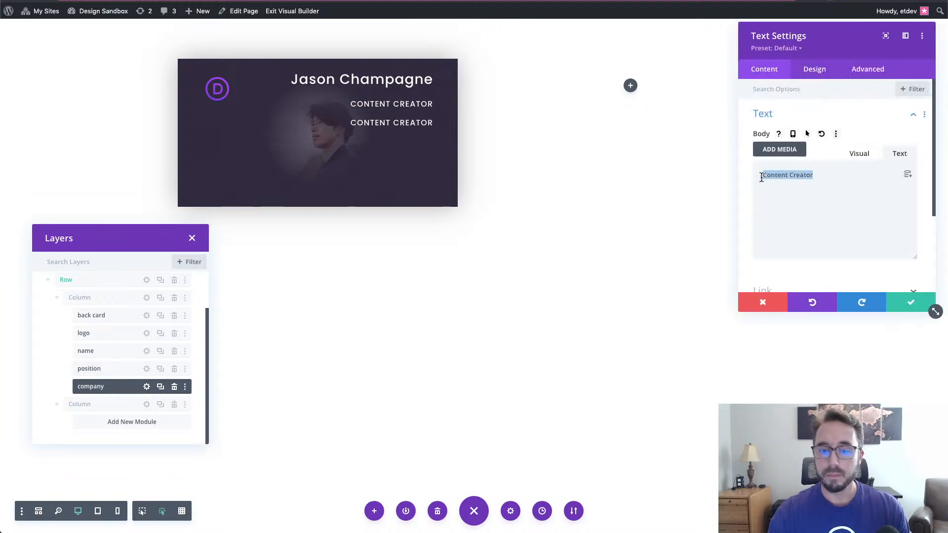
text(Elegant)
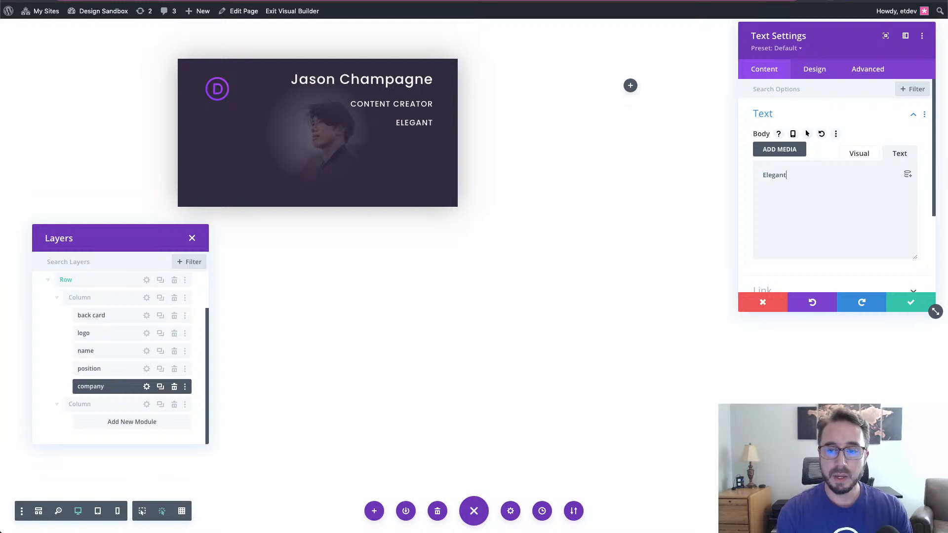
text( Themes)
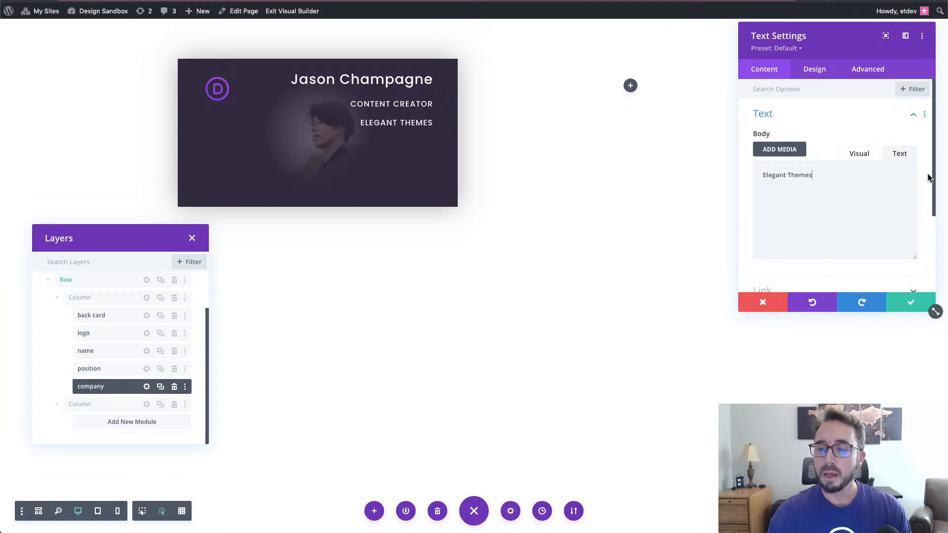
- Style Elegant Themes without uppercase, in Light font weight at 22px text size
click(815, 70)
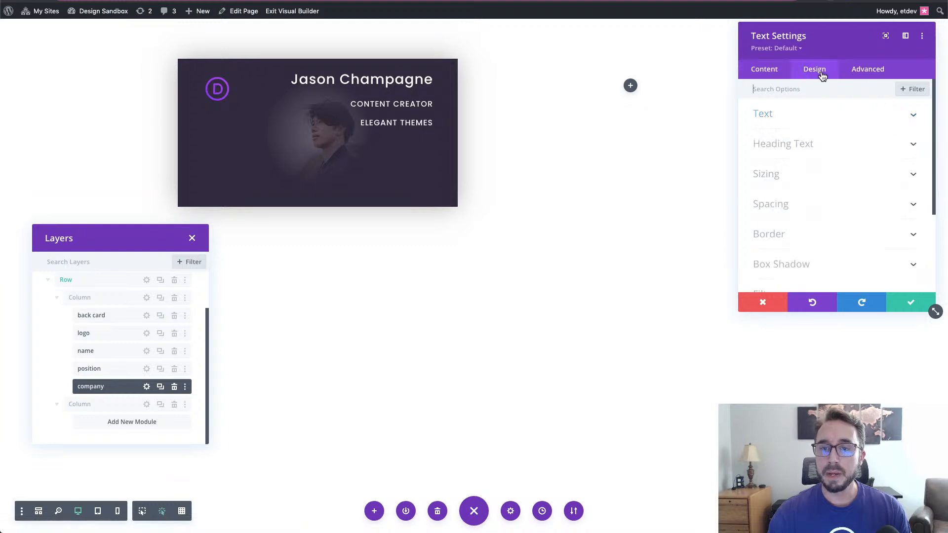
click(832, 122)
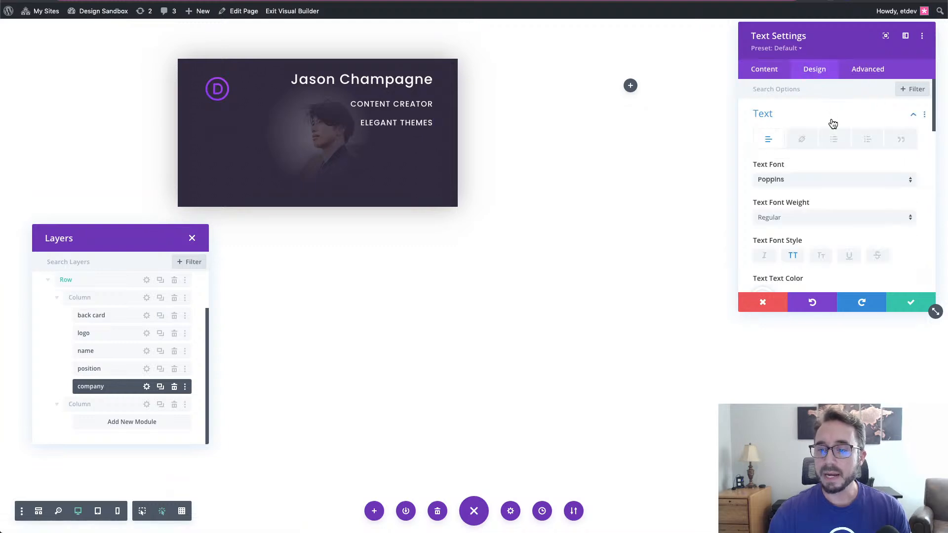
scroll(843, 165, down, 3)
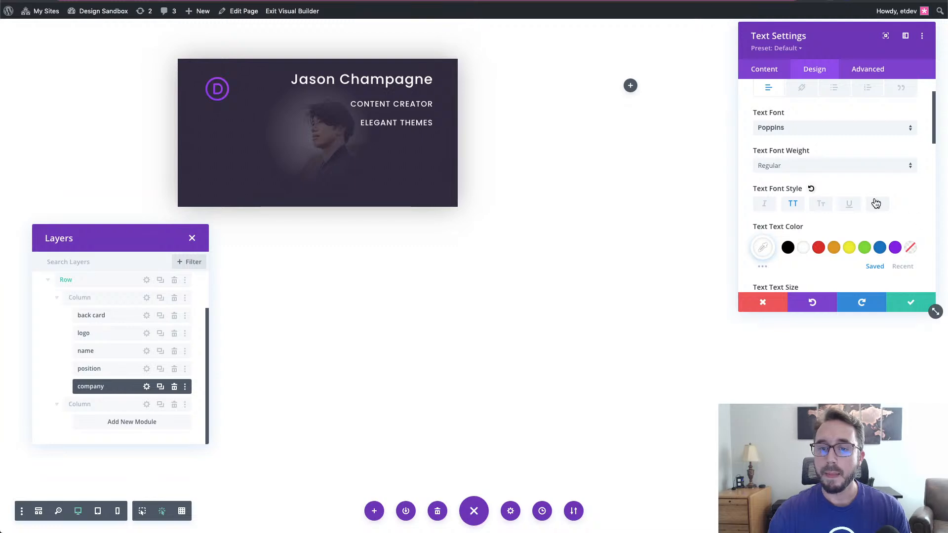
click(792, 204)
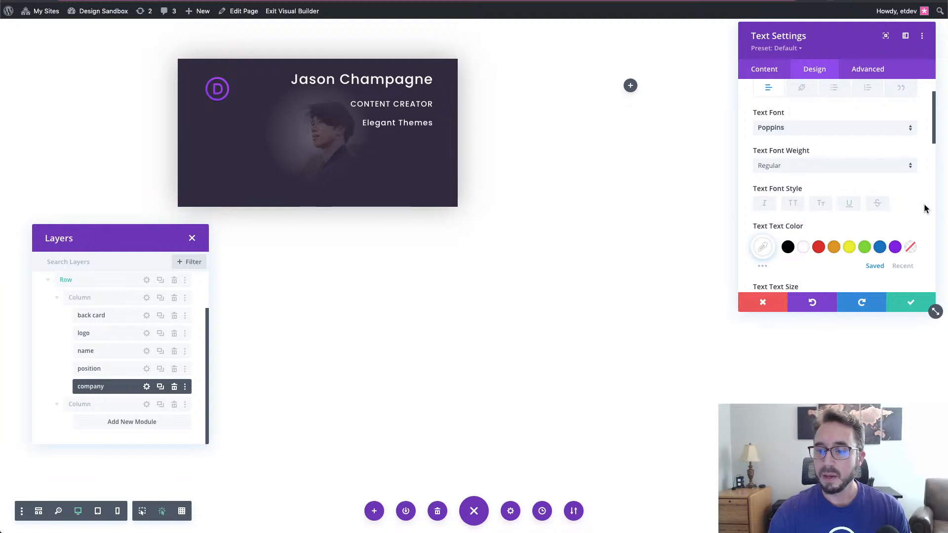
click(840, 167)
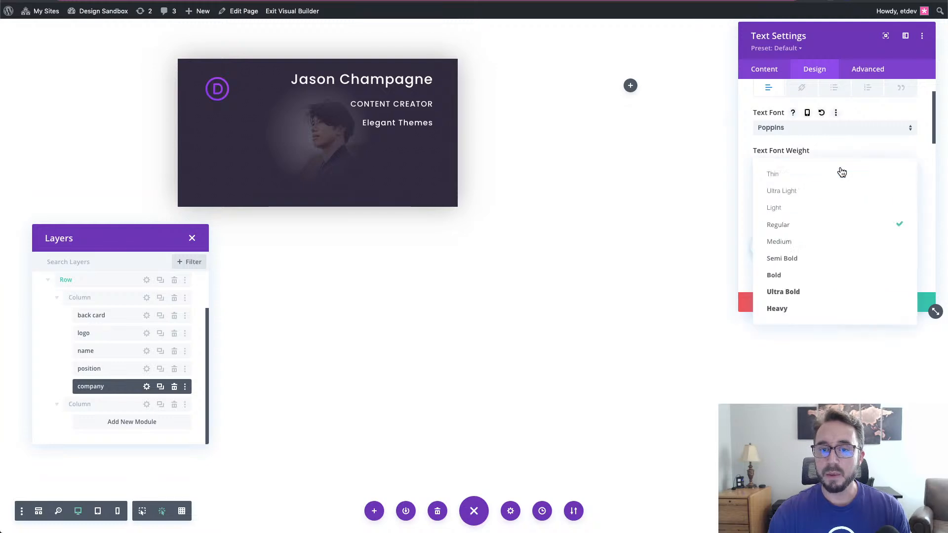
click(839, 213)
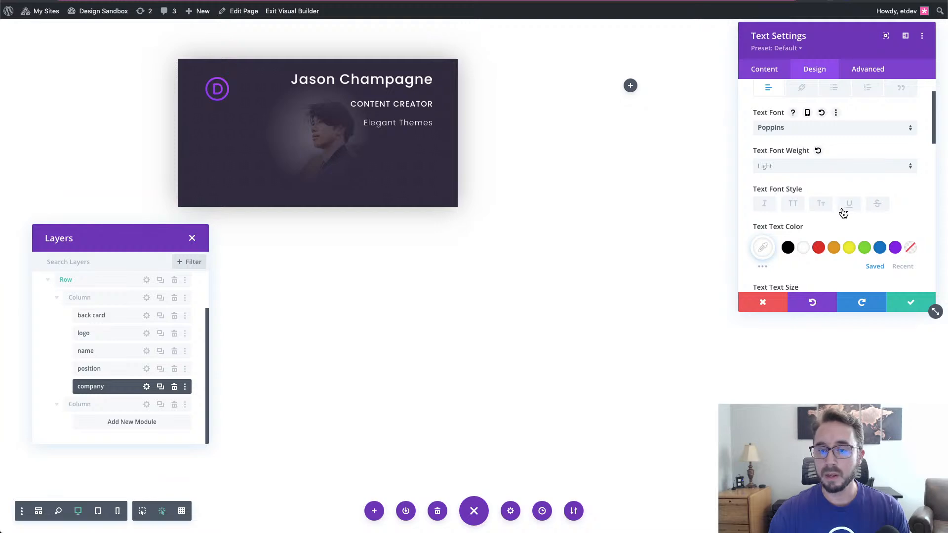
scroll(920, 216, down, 3)
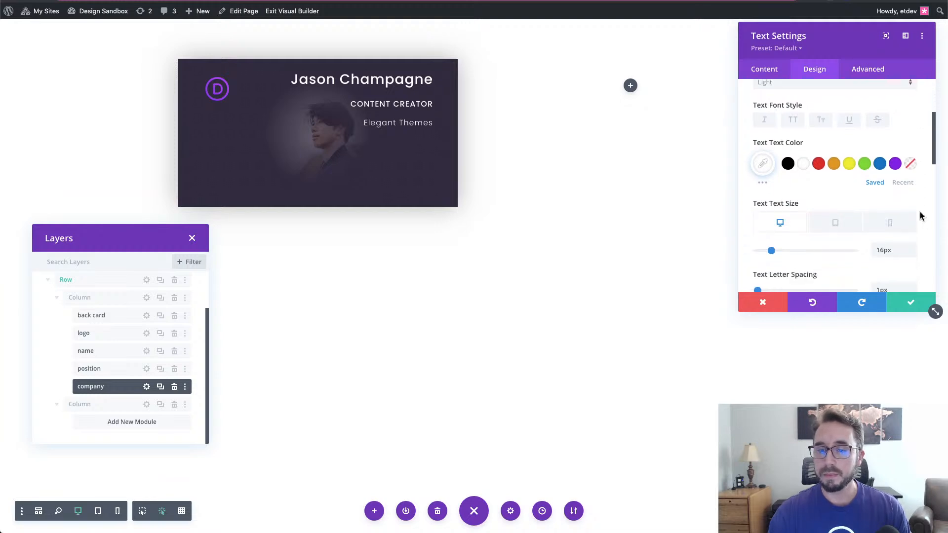
double_click(886, 250)
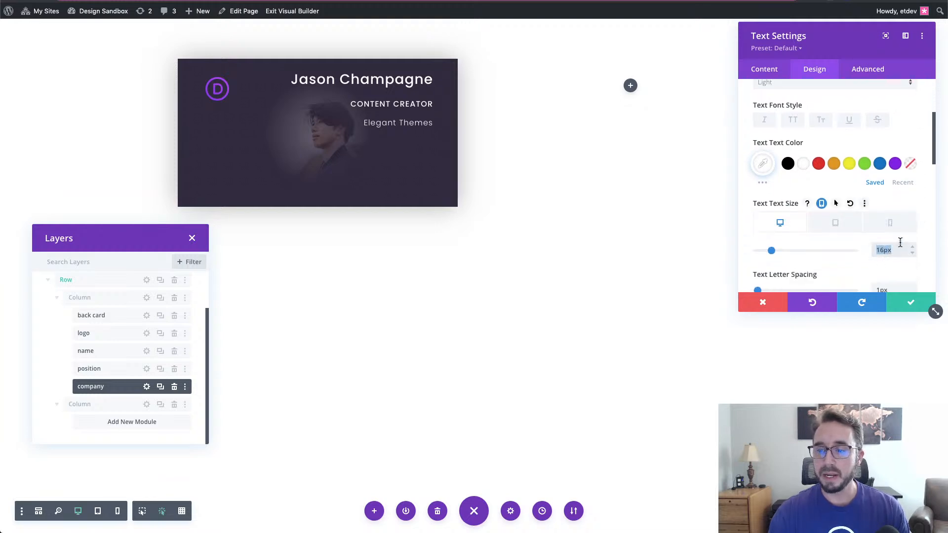
text(22)
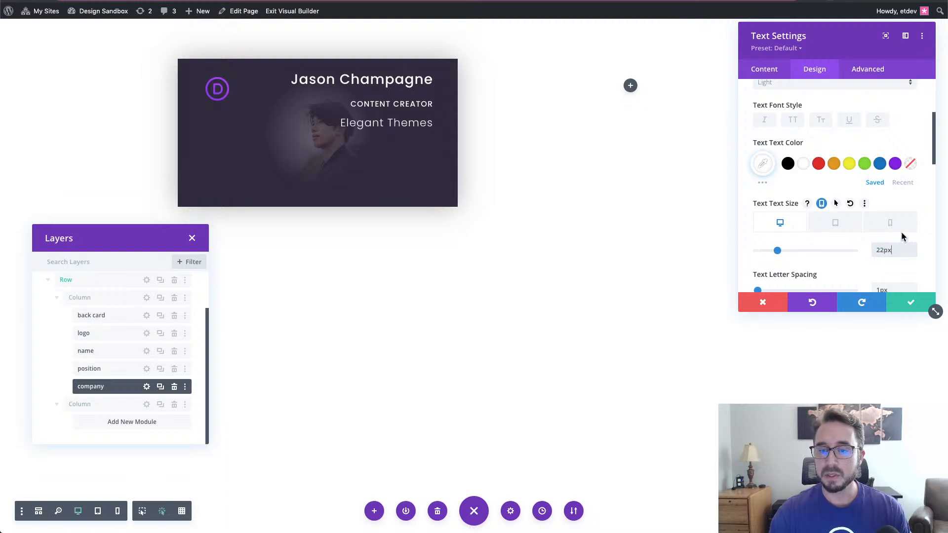
click(899, 228)
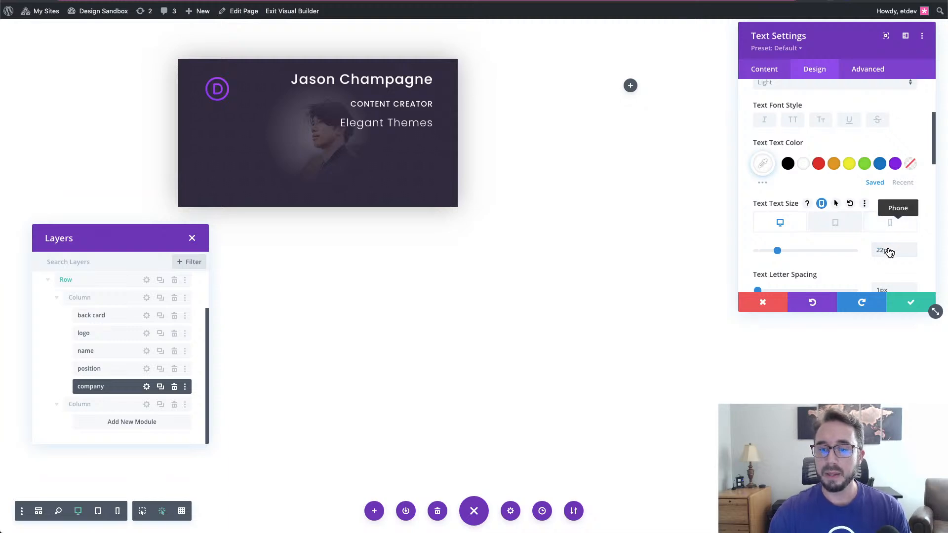
- Set the Elegant Themes phone text size to 18px and left-align the line
double_click(882, 251)
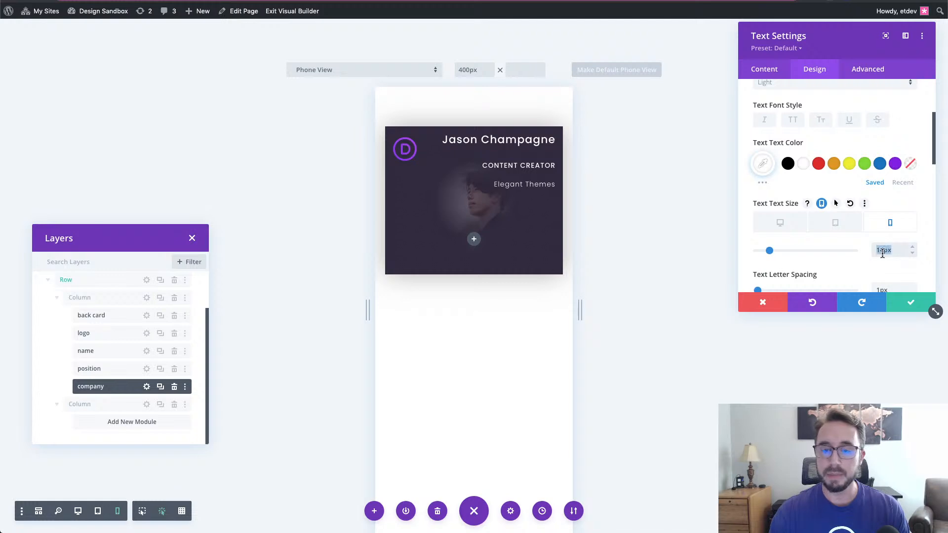
text(18)
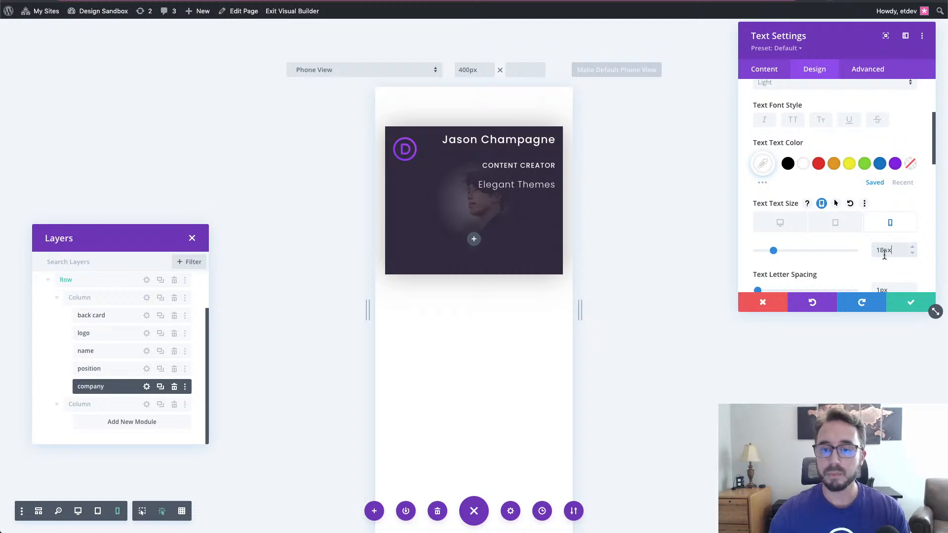
scroll(919, 265, down, 1)
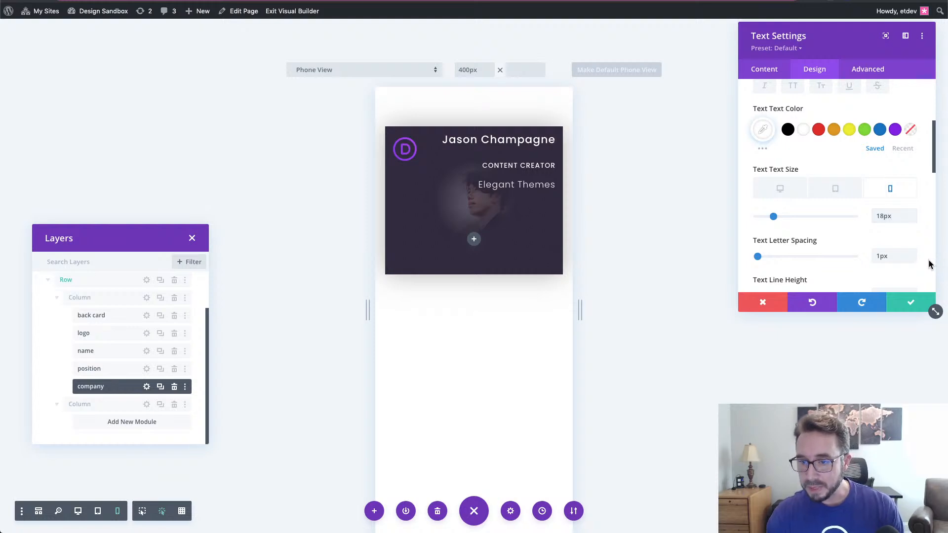
scroll(928, 266, down, 1)
scroll(927, 265, down, 1)
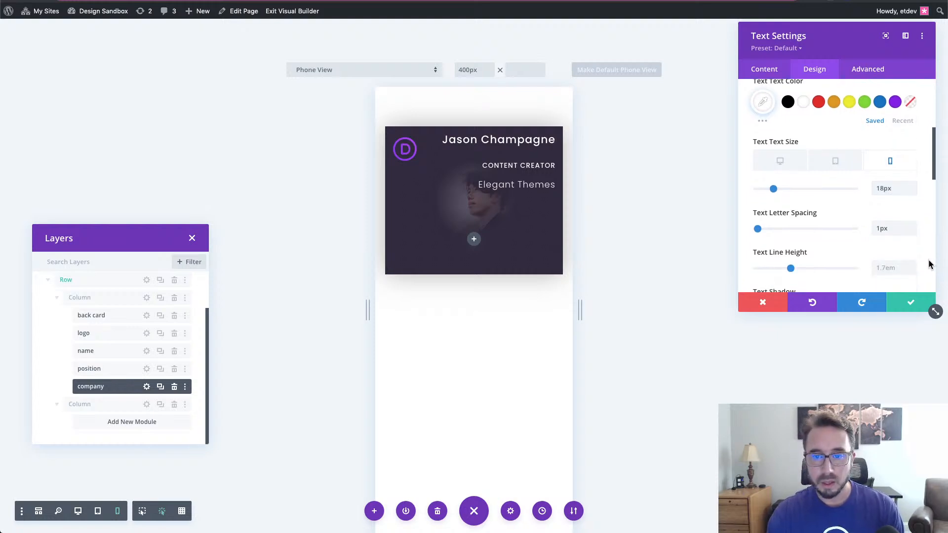
mouse_move(843, 228)
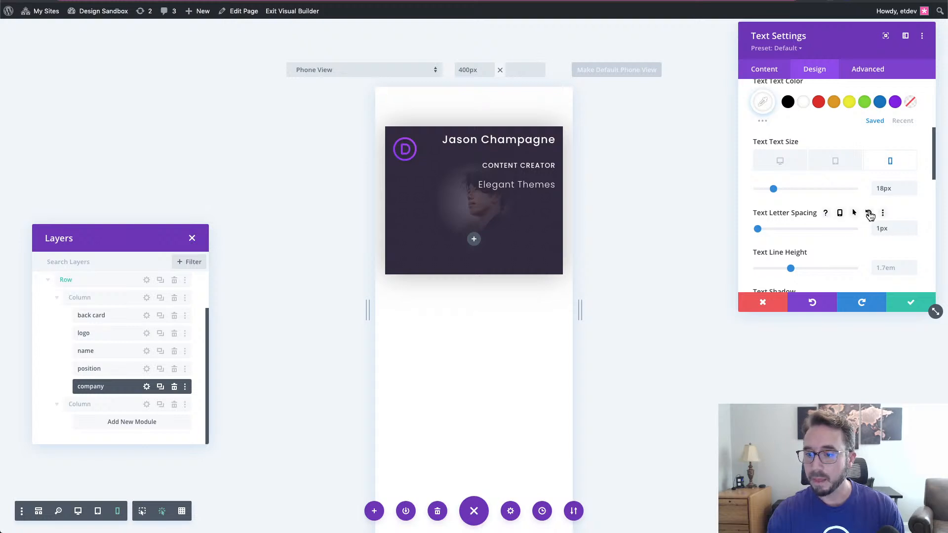
scroll(896, 231, down, 5)
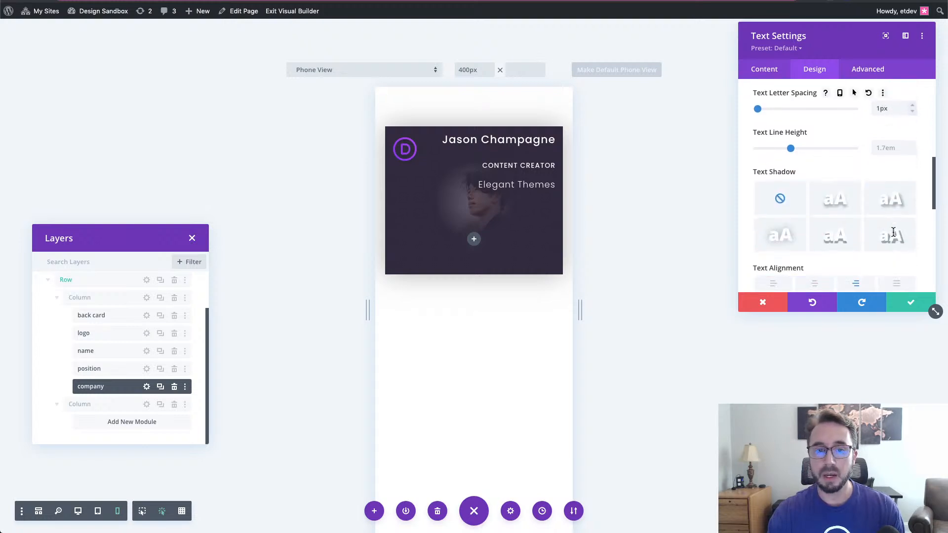
scroll(901, 193, down, 3)
click(773, 212)
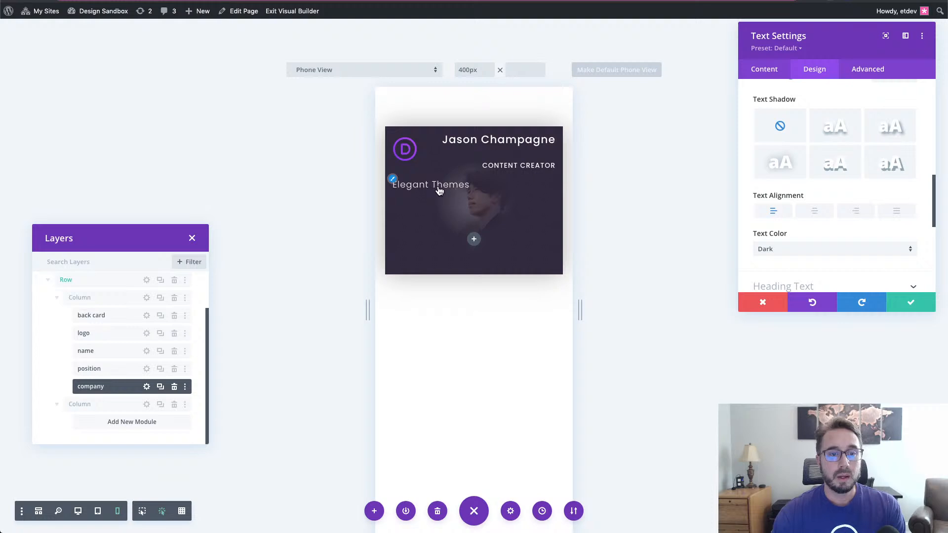
scroll(787, 169, up, 3)
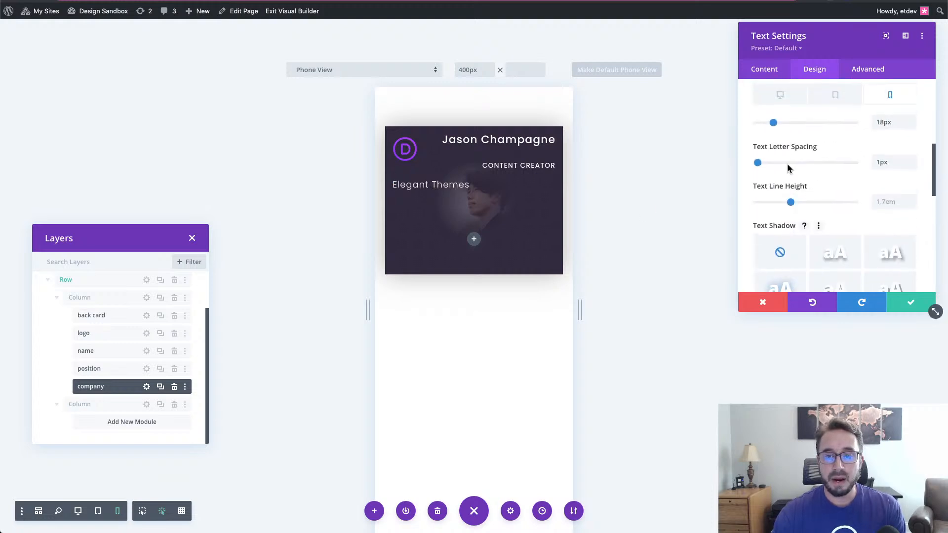
click(78, 512)
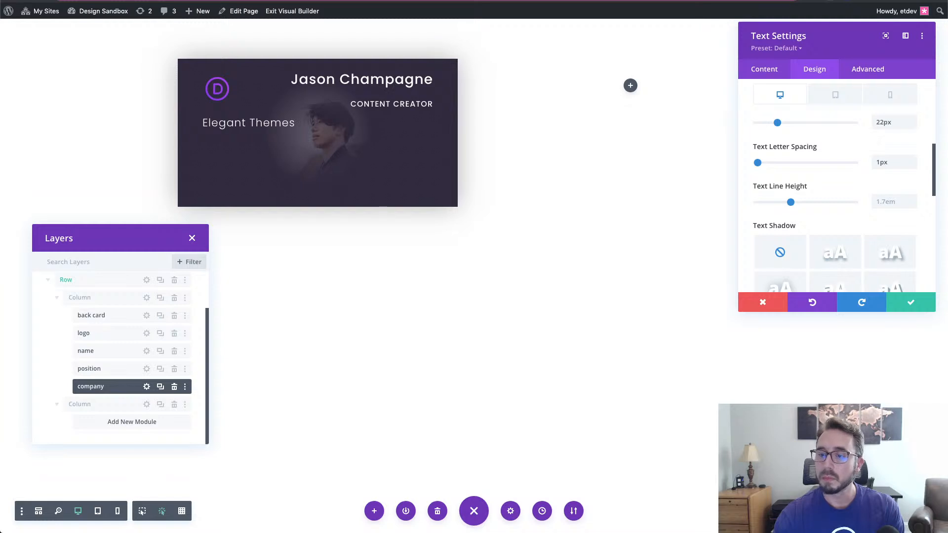
- Save the company text settings and insert a Blurb module below the company line
click(907, 303)
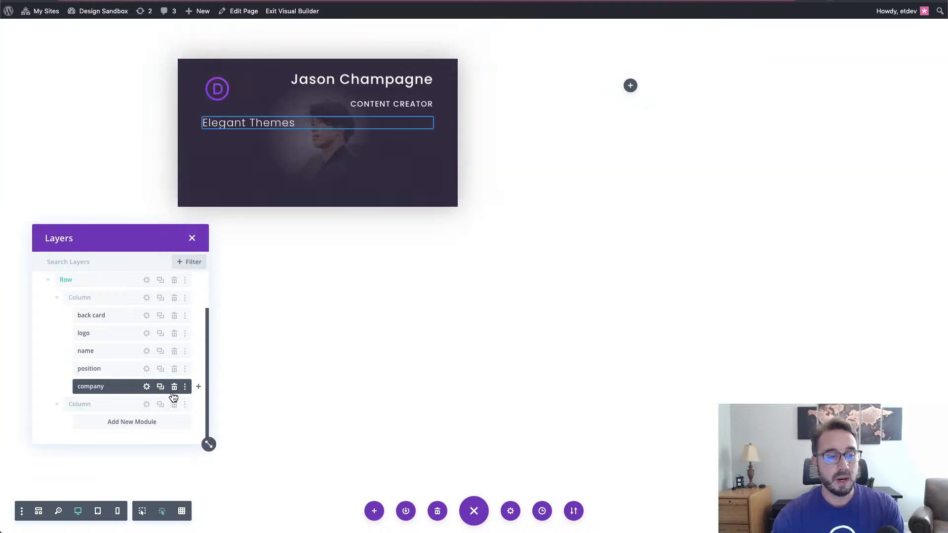
click(199, 388)
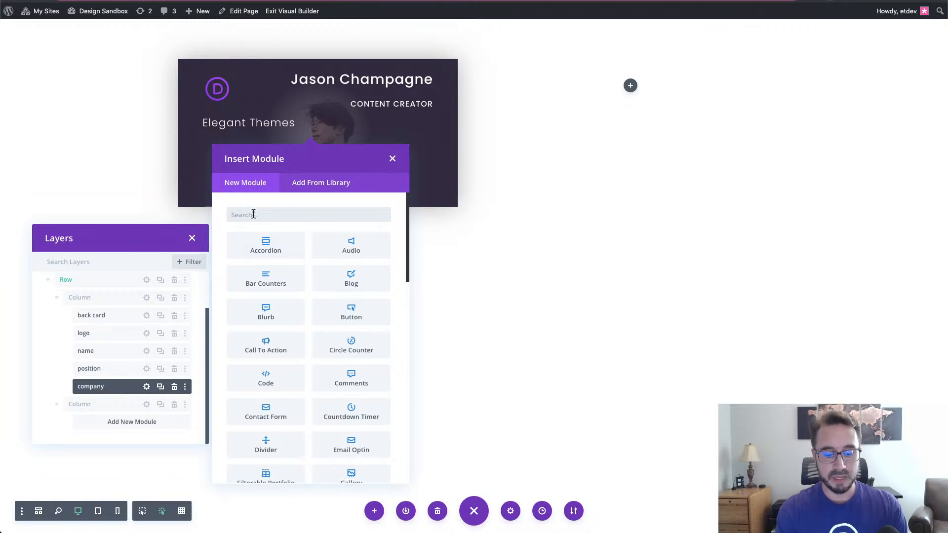
text(blurb)
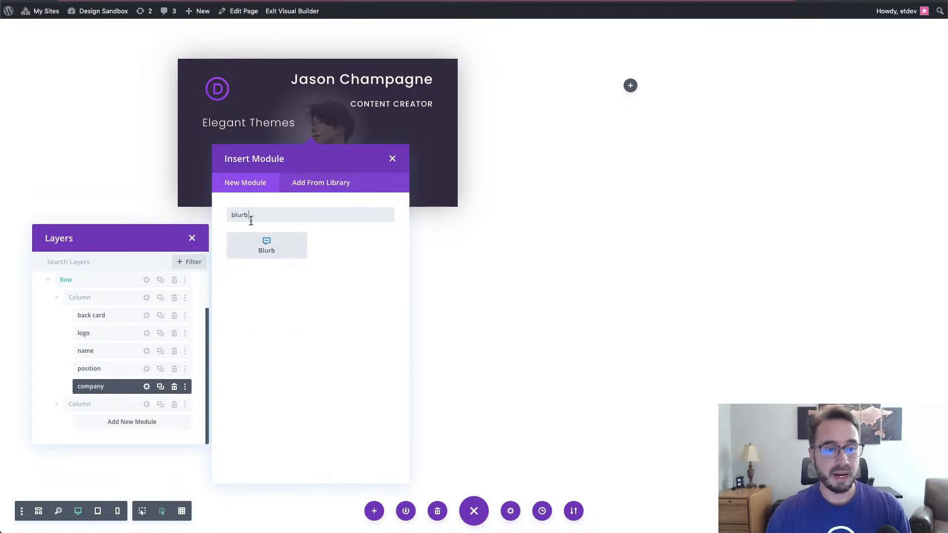
click(248, 251)
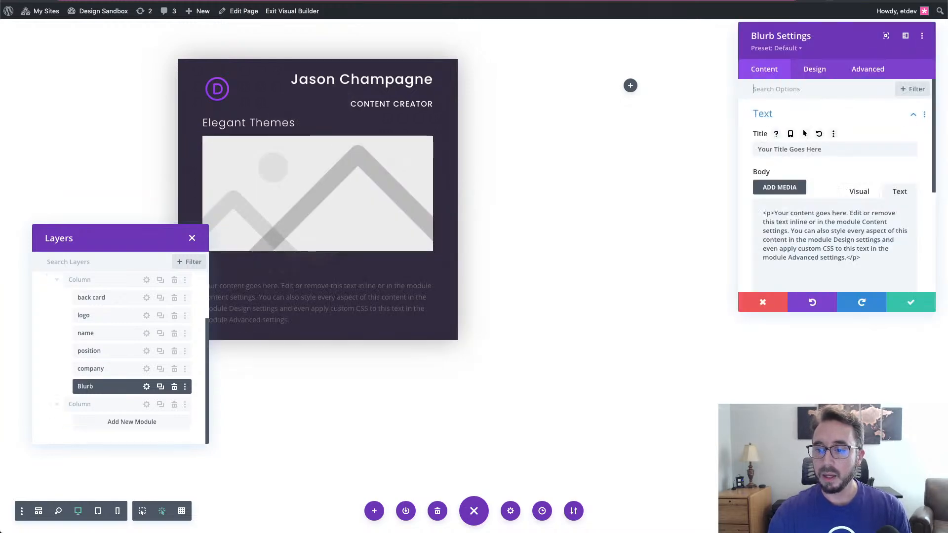
- Rename the new blurb layer to 'phone'
click(832, 149)
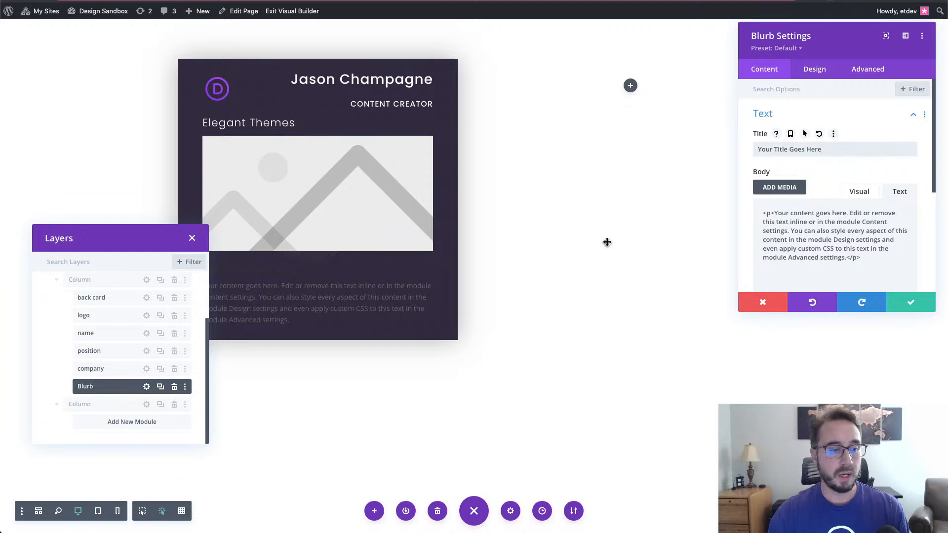
double_click(87, 386)
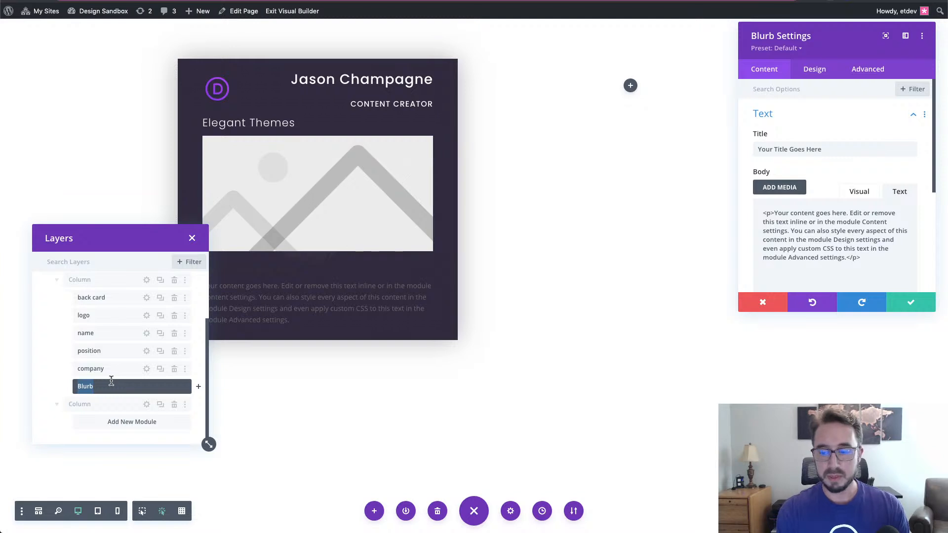
text(phone)
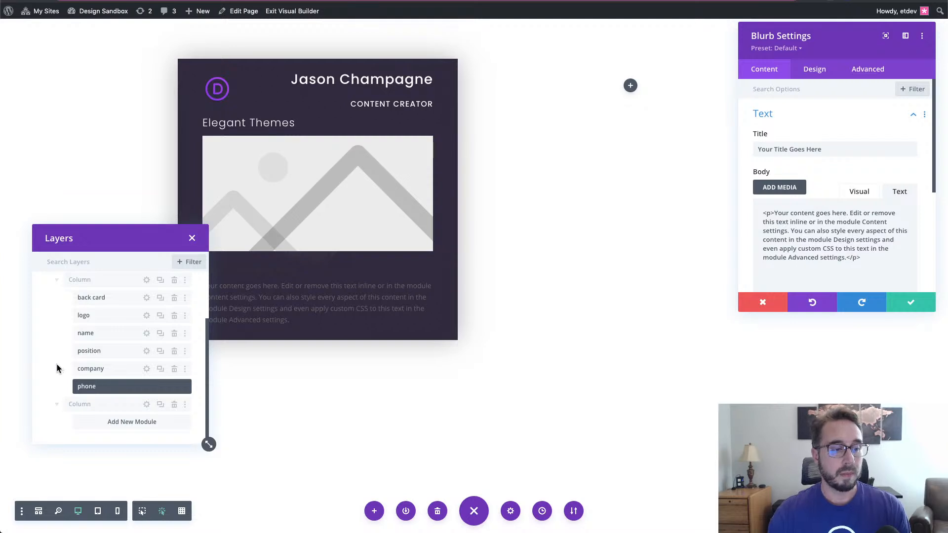
click(856, 36)
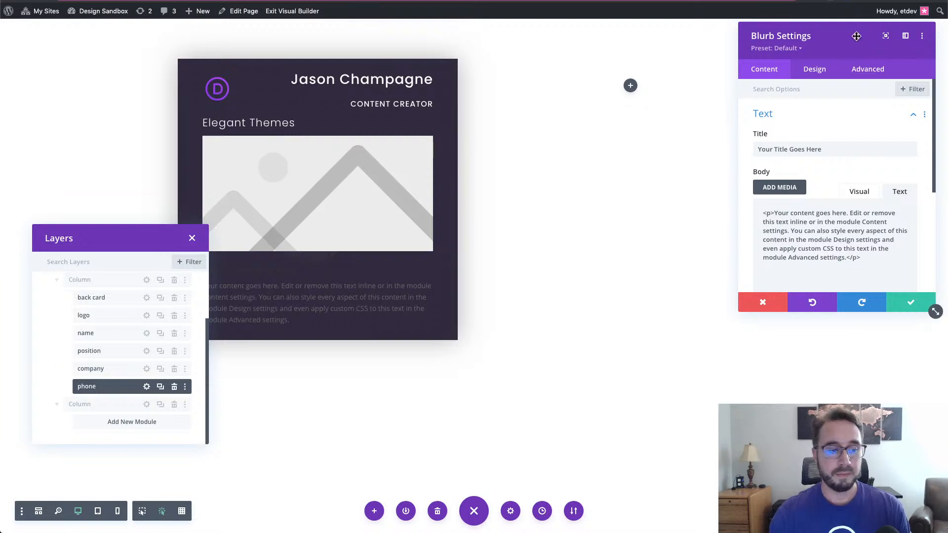
- Delete the blurb's placeholder title and replace its body text with a sample phone number
click(832, 149)
drag(832, 149, 743, 153)
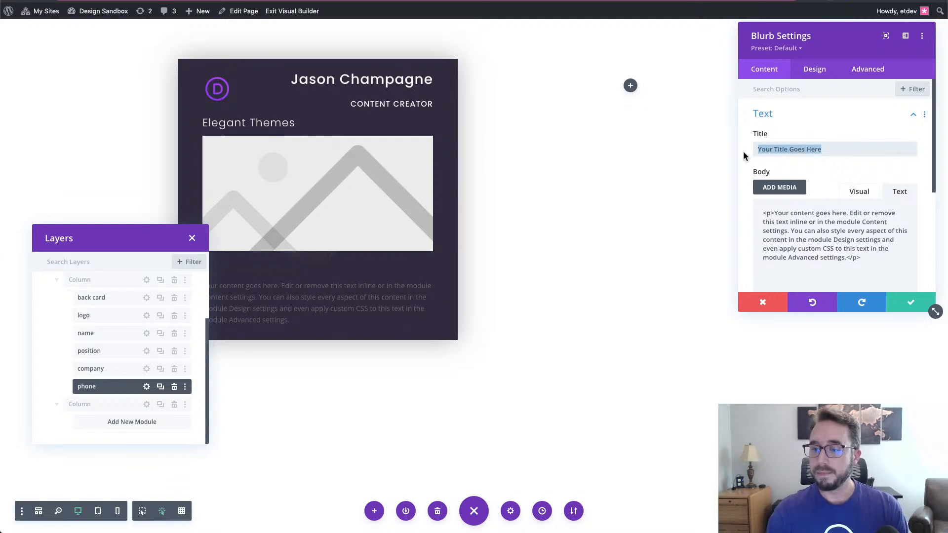
key(BackSpace)
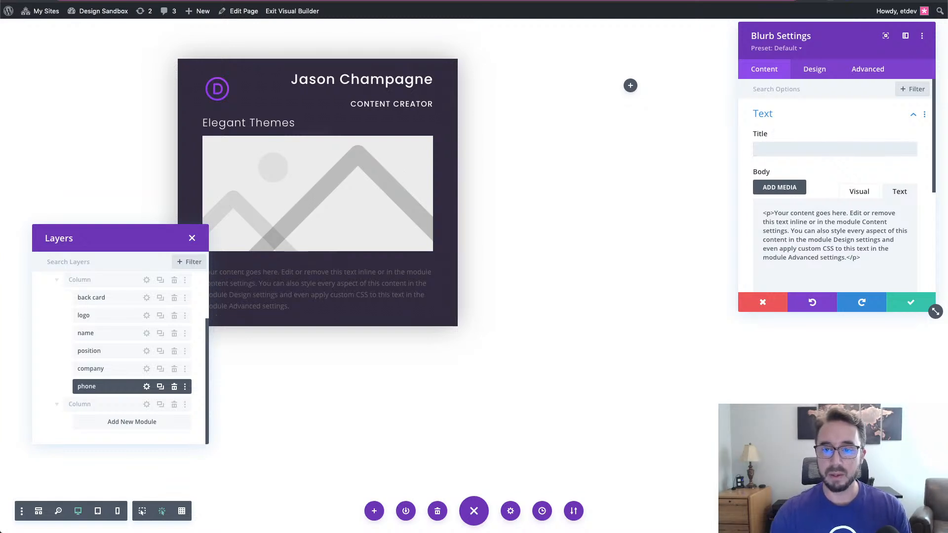
drag(878, 262, 754, 212)
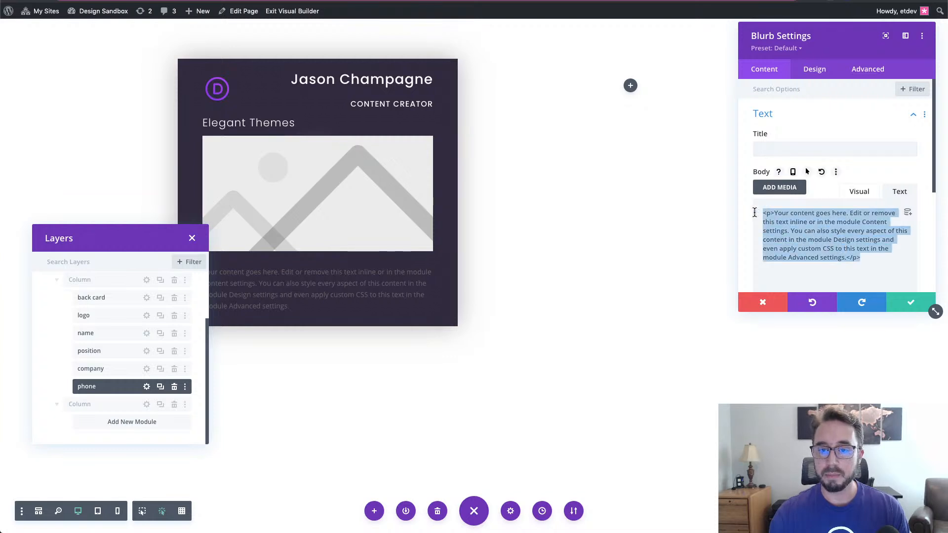
text(5)
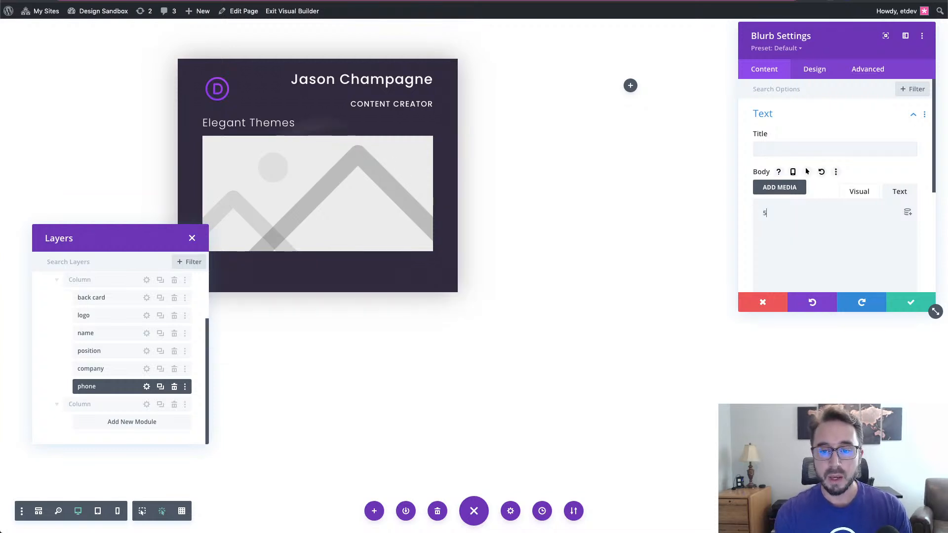
text(55-55)
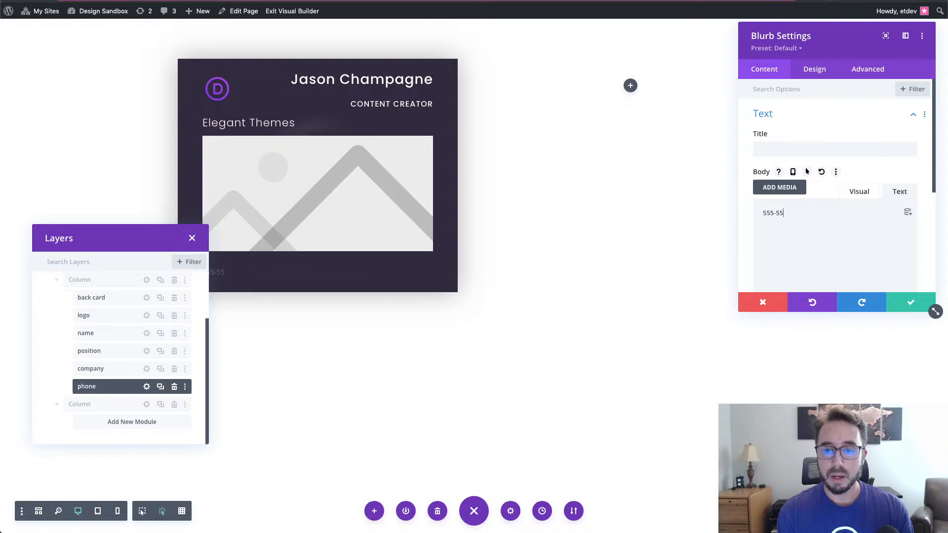
text(5-5555)
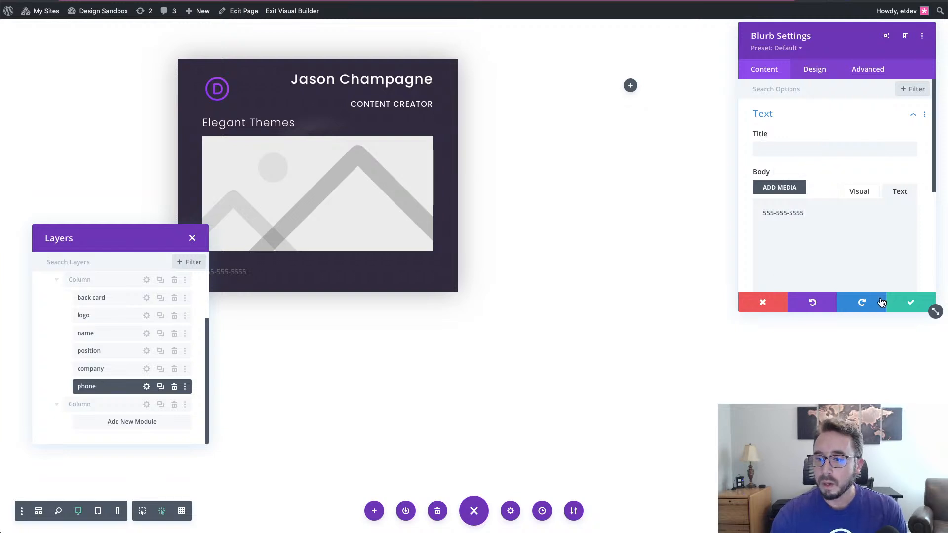
drag(806, 213, 764, 211)
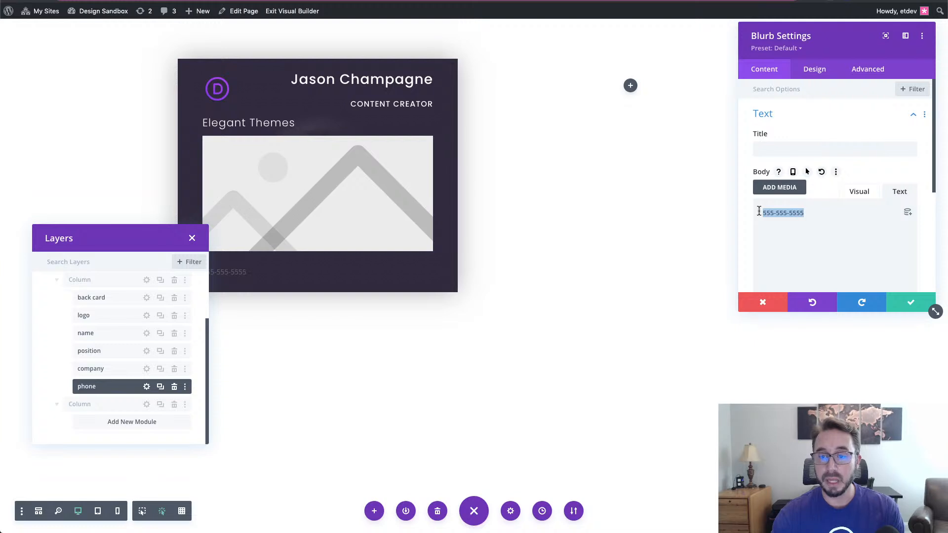
click(826, 210)
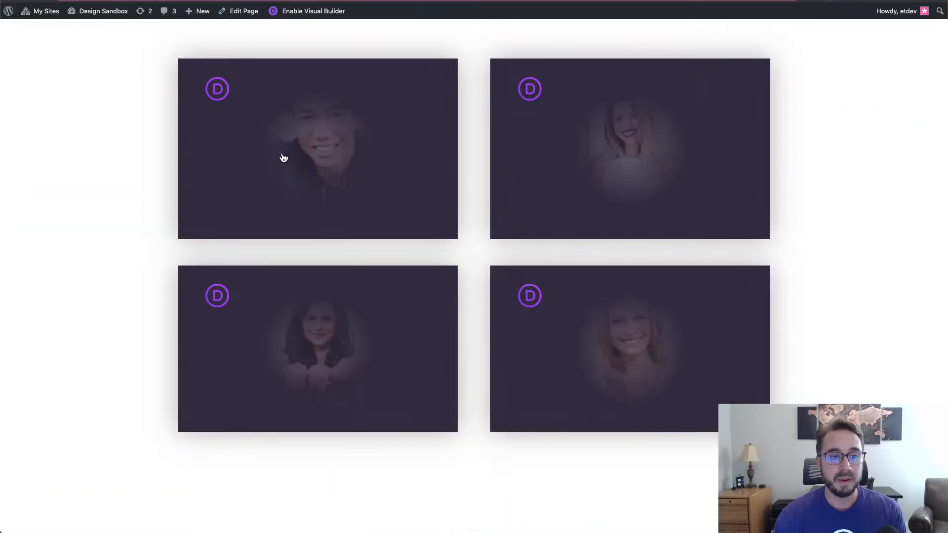
- Flip the first business card on the live page to reveal its contact details
click(317, 143)
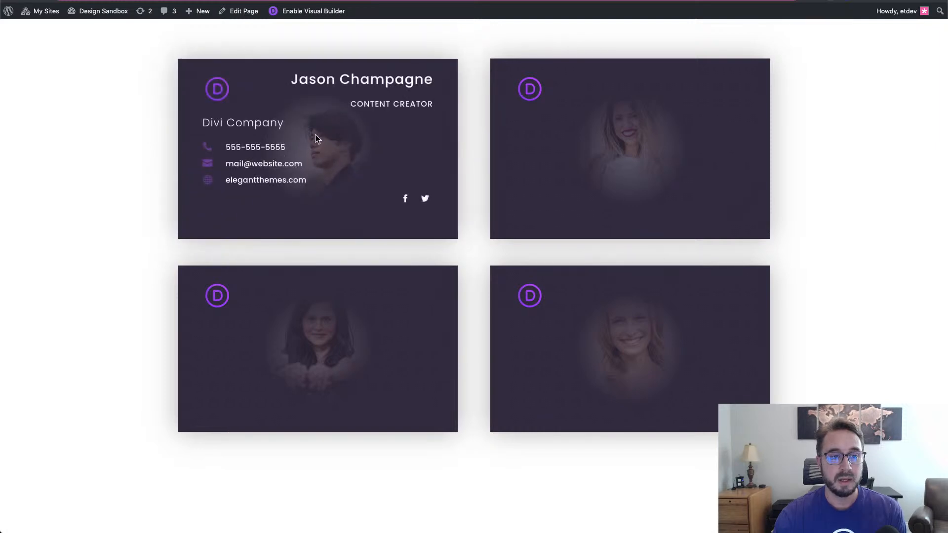
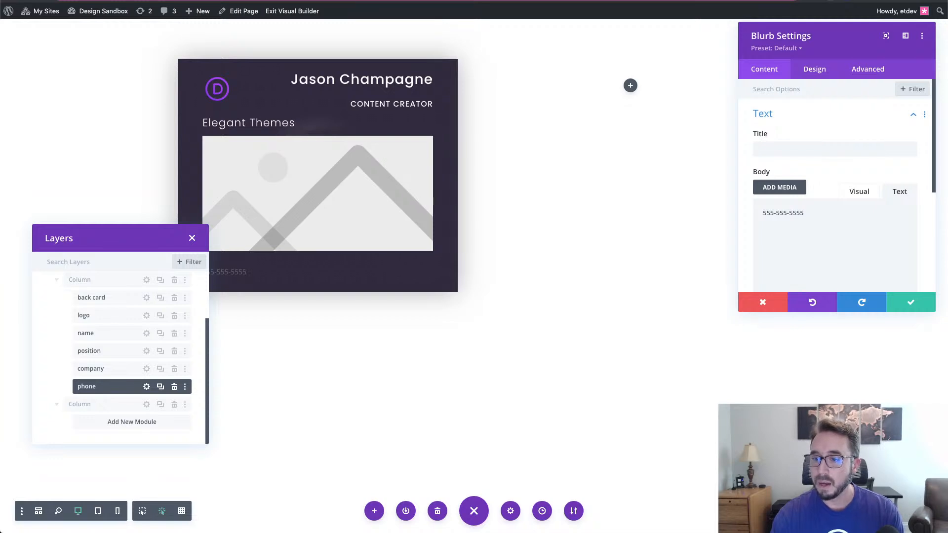
- Switch the phone blurb from an image to an icon and choose the phone symbol
scroll(868, 249, down, 5)
scroll(830, 228, up, 2)
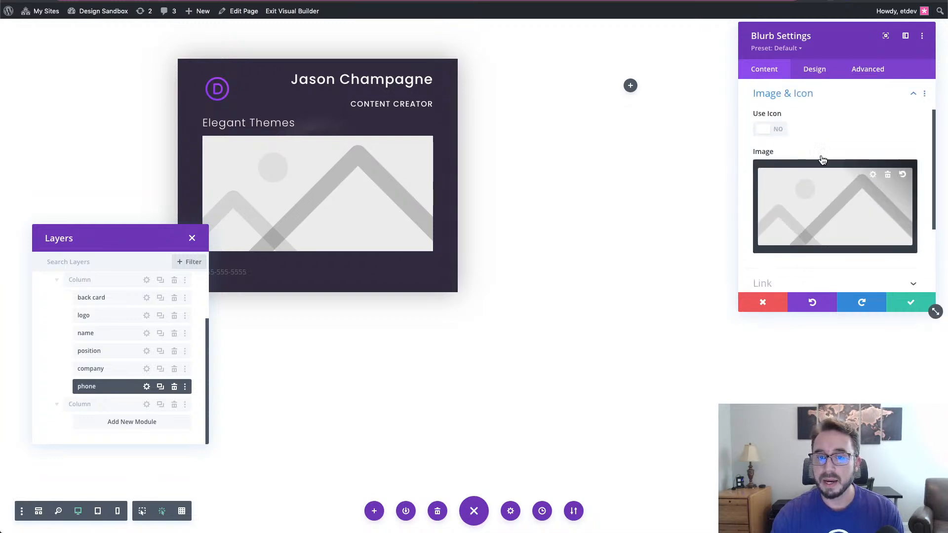
click(778, 130)
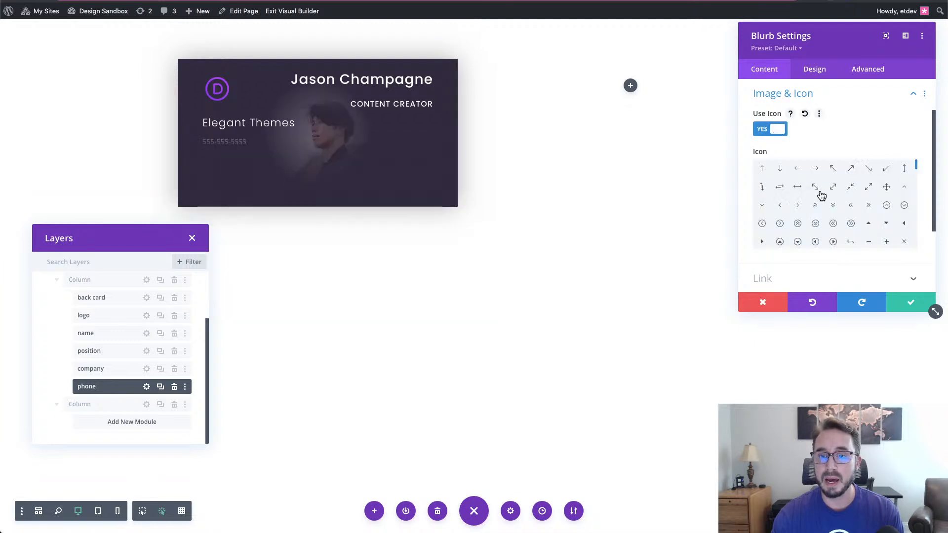
scroll(826, 202, down, 5)
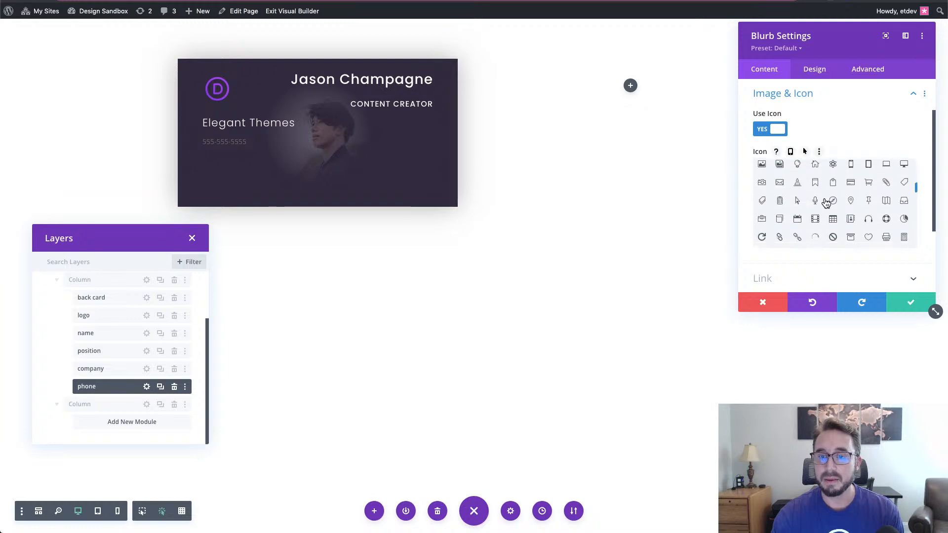
scroll(825, 203, down, 1)
scroll(826, 202, down, 2)
scroll(826, 202, down, 3)
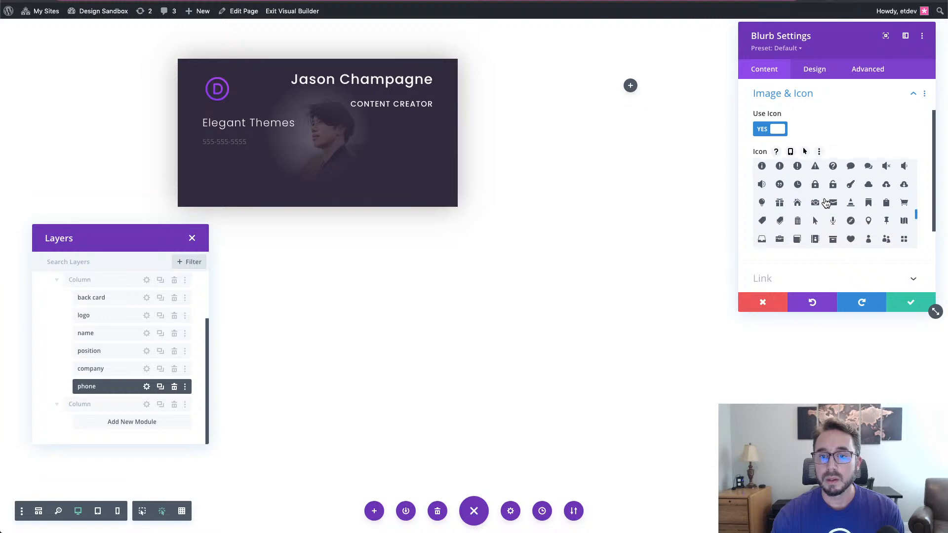
click(815, 217)
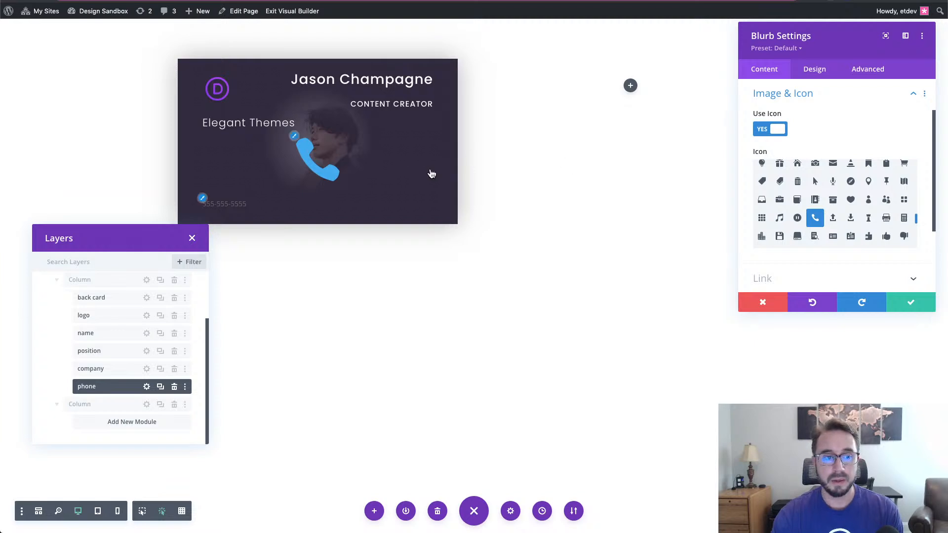
- Set the phone blurb's icon colour to purple
click(823, 73)
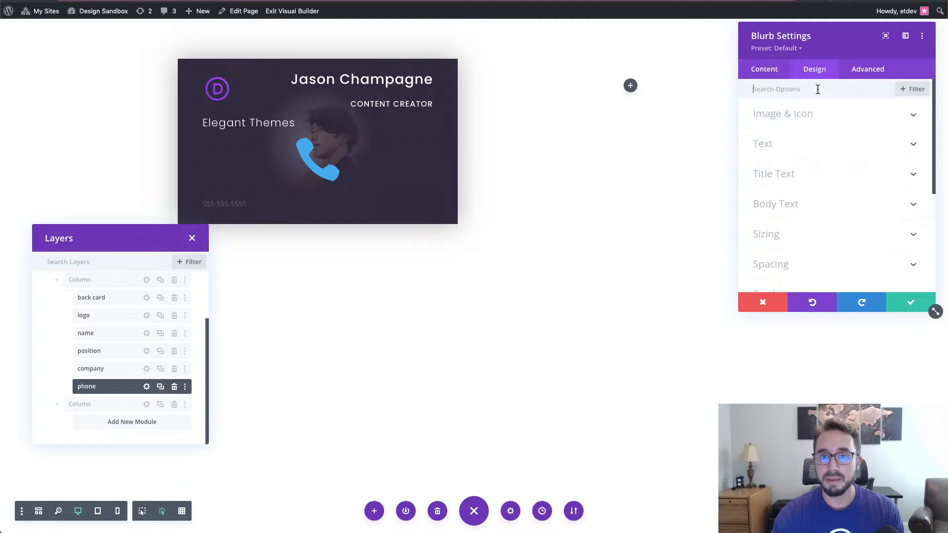
click(816, 119)
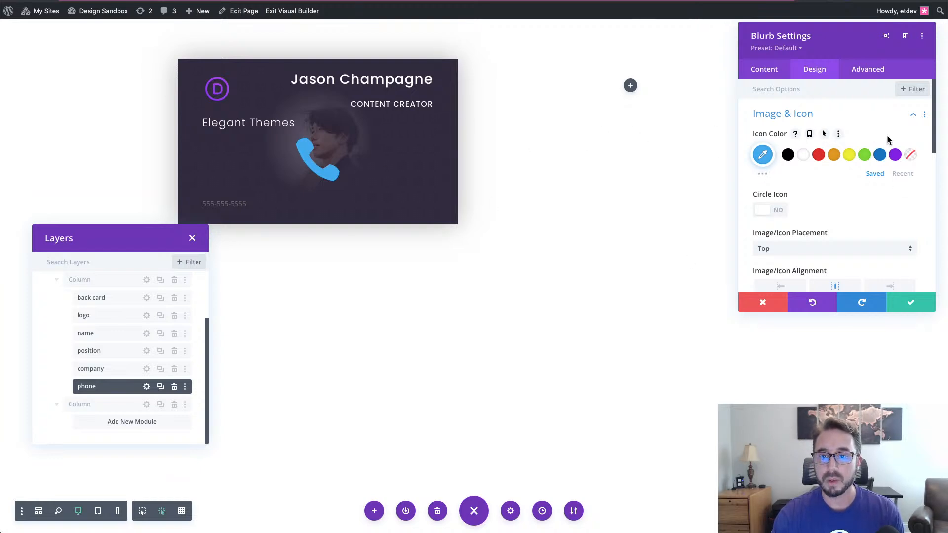
click(763, 155)
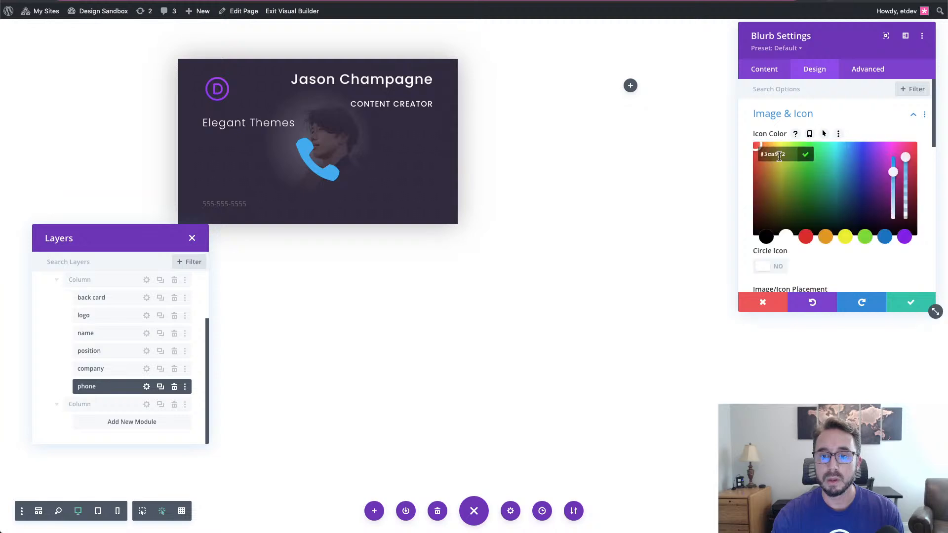
click(878, 118)
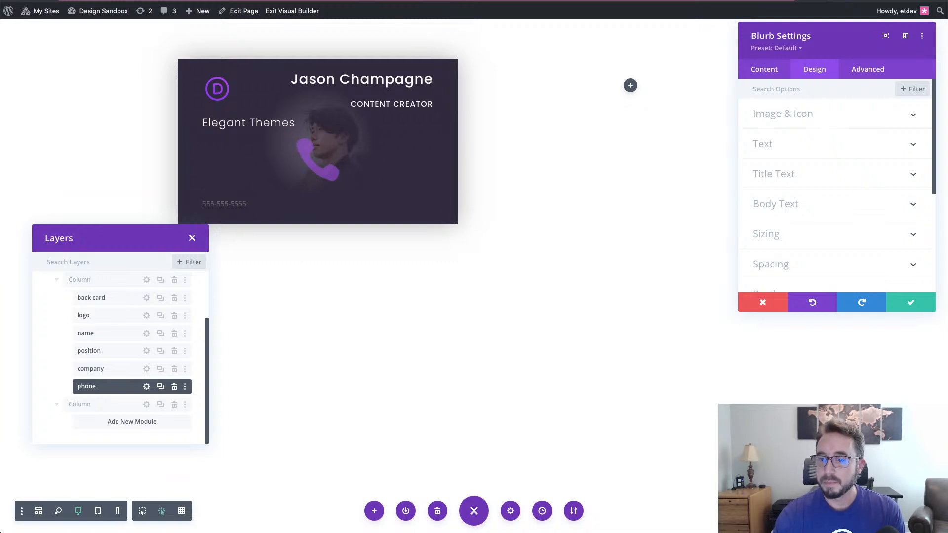
- Place the icon left of the phone number and set its icon font size to 20px
click(809, 113)
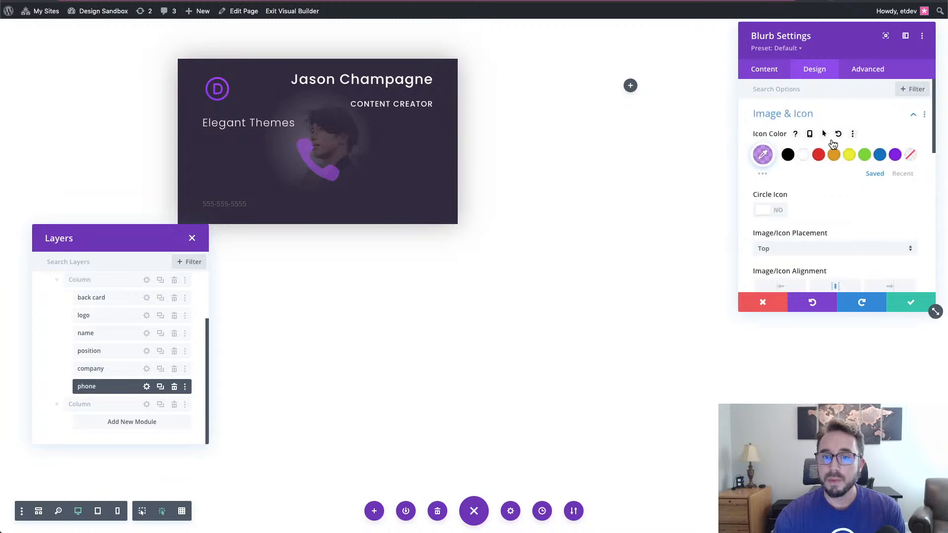
scroll(799, 203, down, 3)
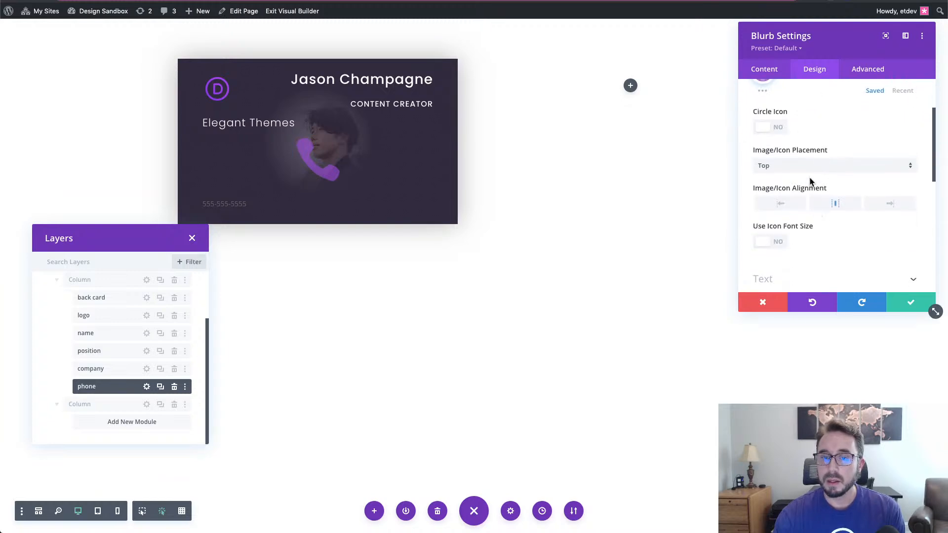
click(786, 168)
click(783, 195)
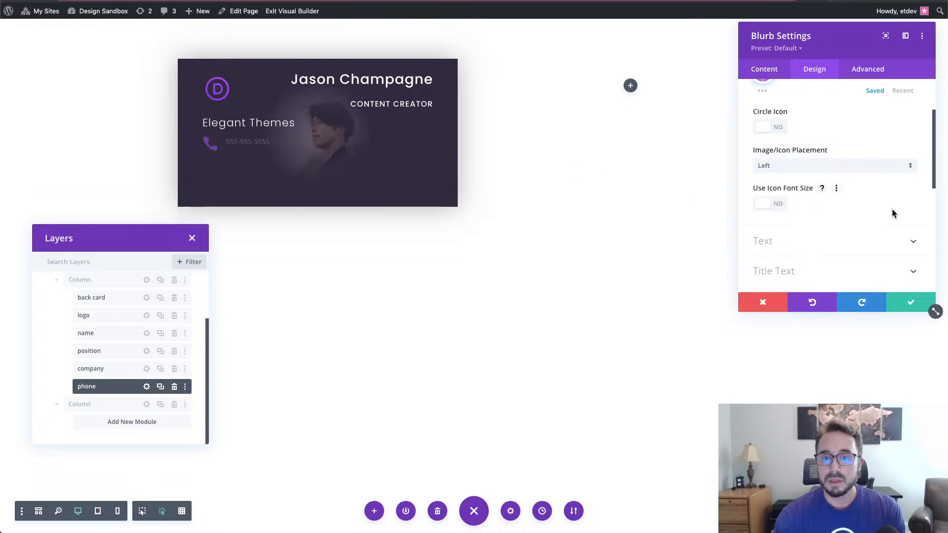
click(778, 206)
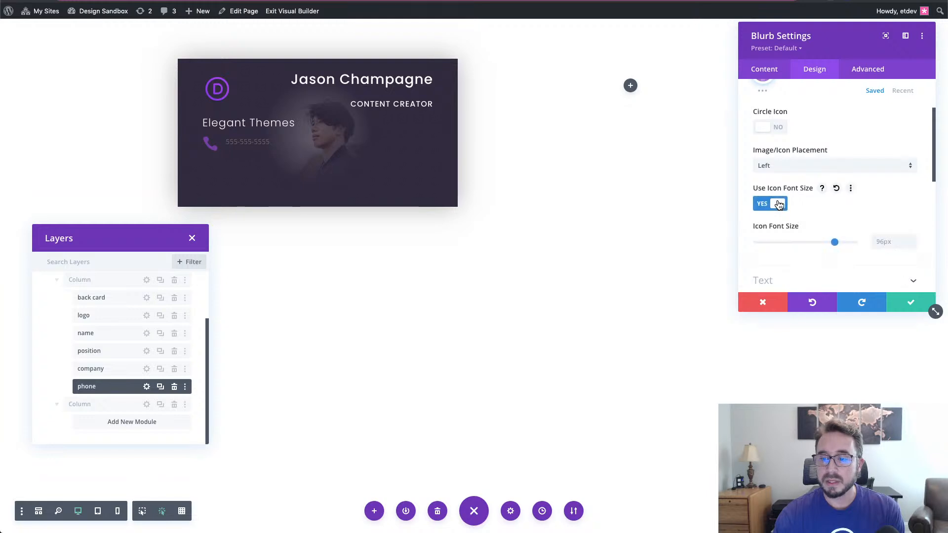
double_click(884, 240)
text(20)
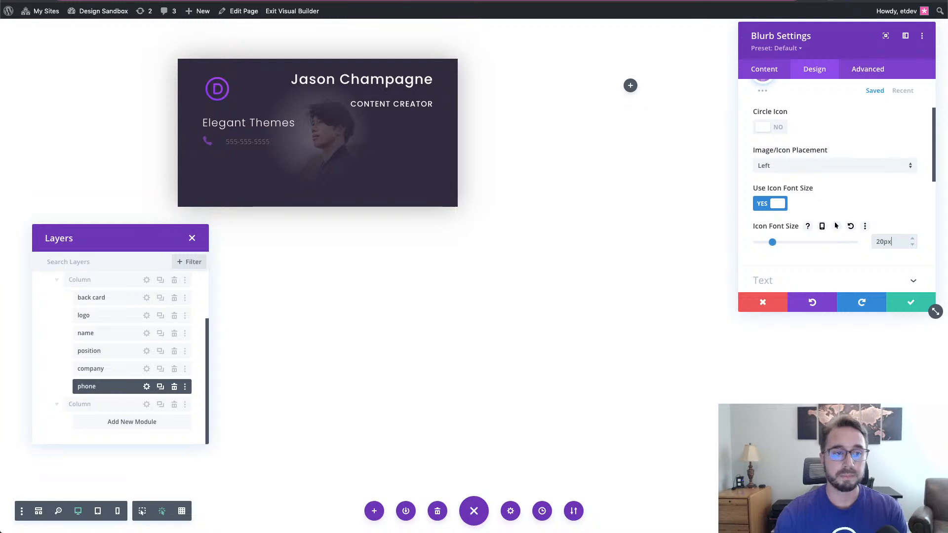
text(px)
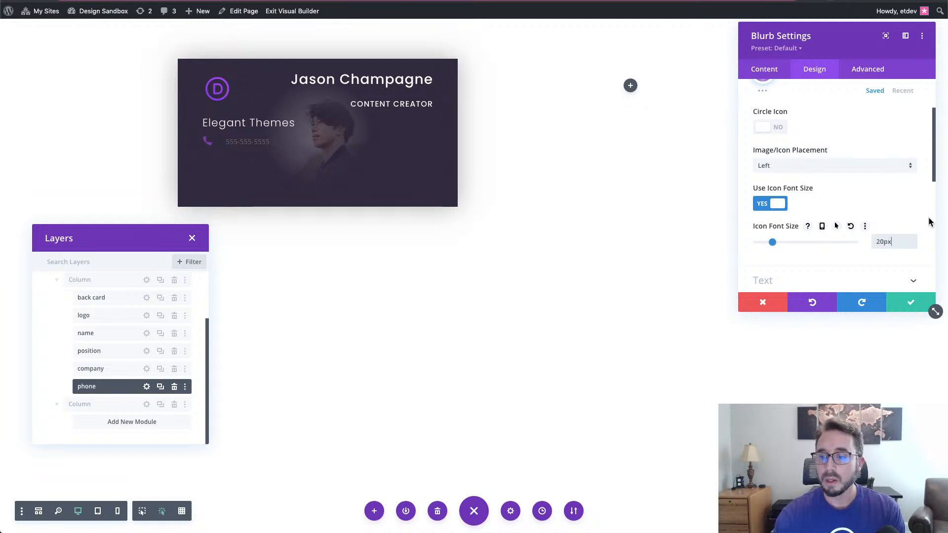
scroll(890, 211, down, 5)
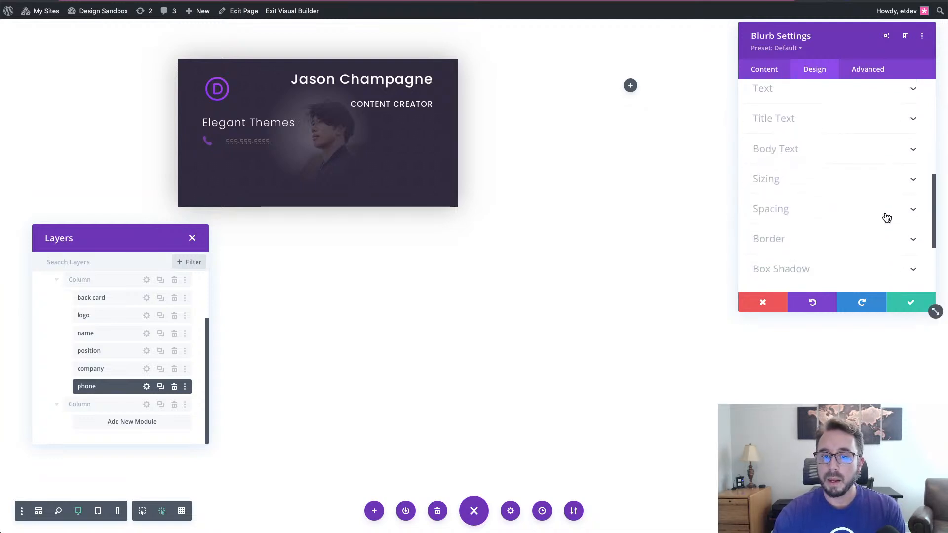
- Style the phone number body text as white 16px Poppins
click(815, 154)
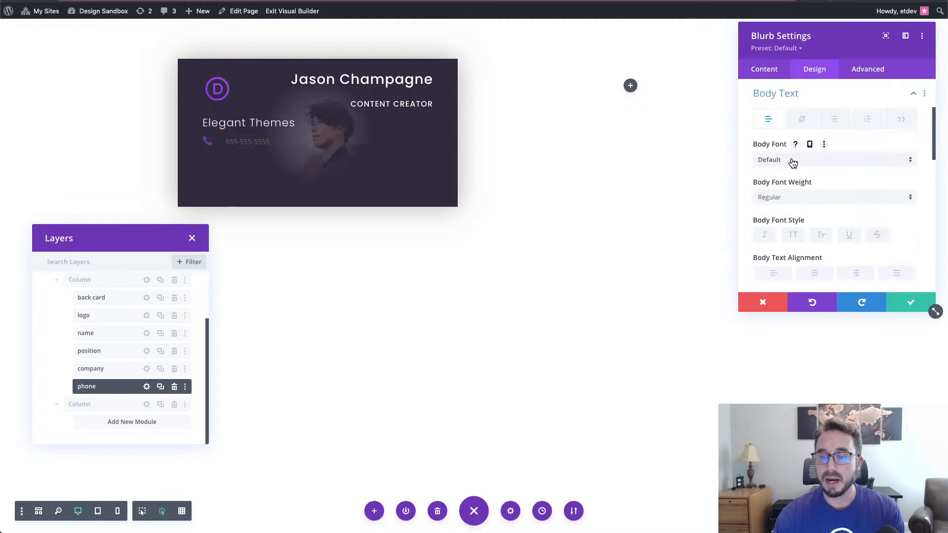
click(792, 161)
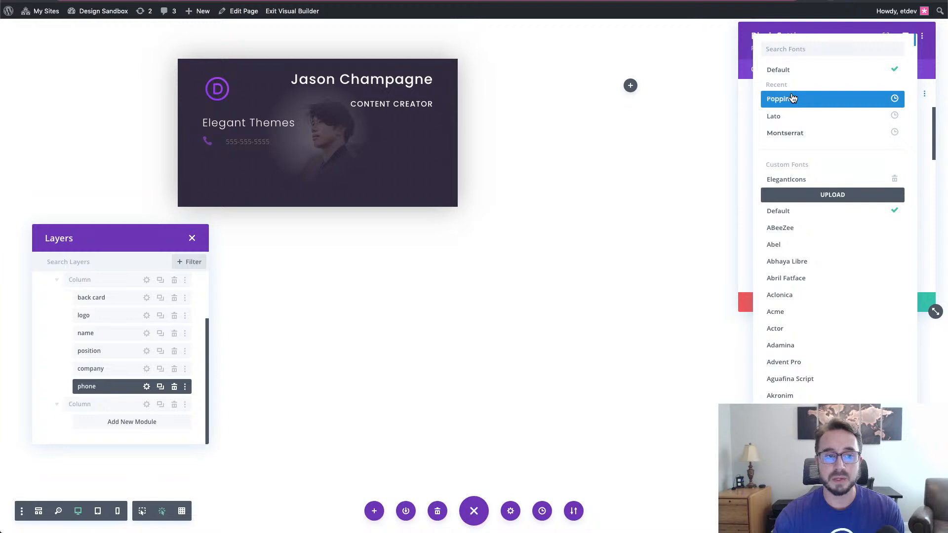
click(792, 98)
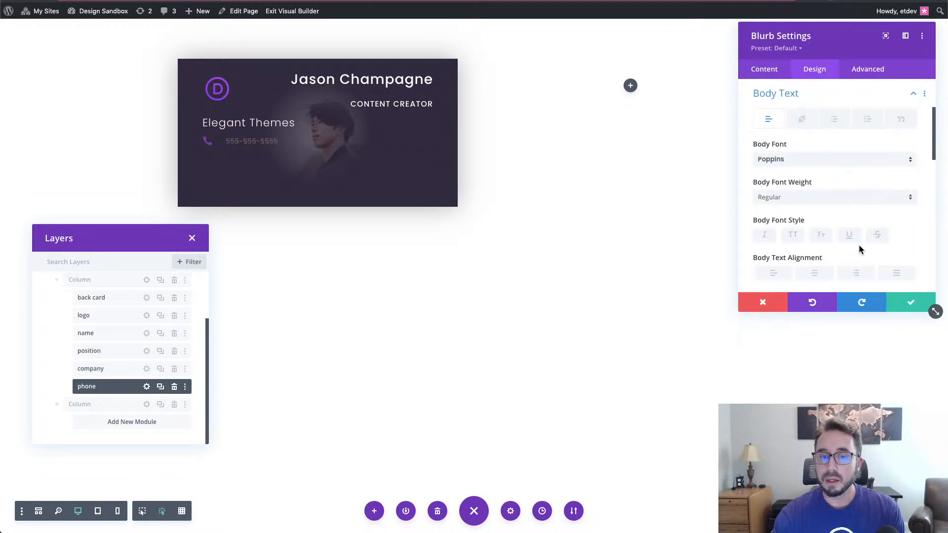
scroll(856, 249, down, 3)
click(803, 240)
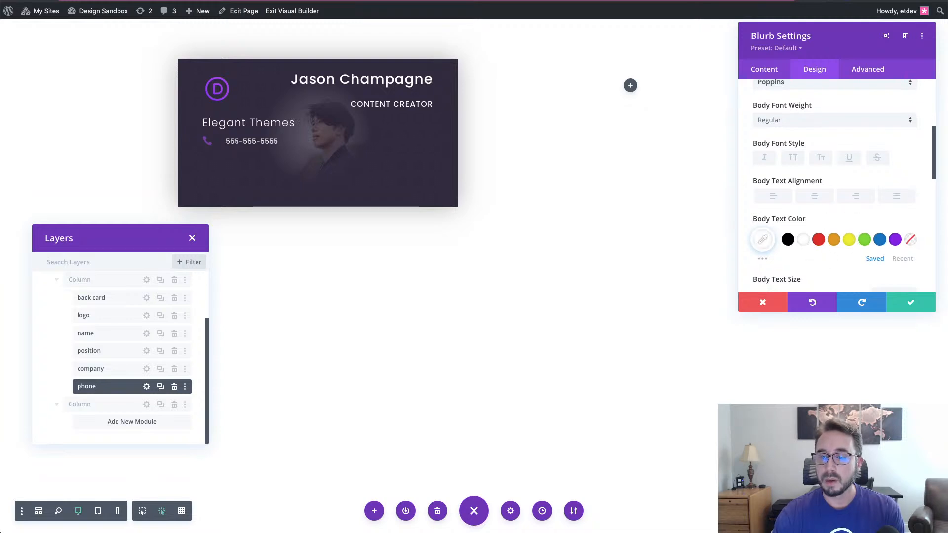
scroll(825, 222, down, 4)
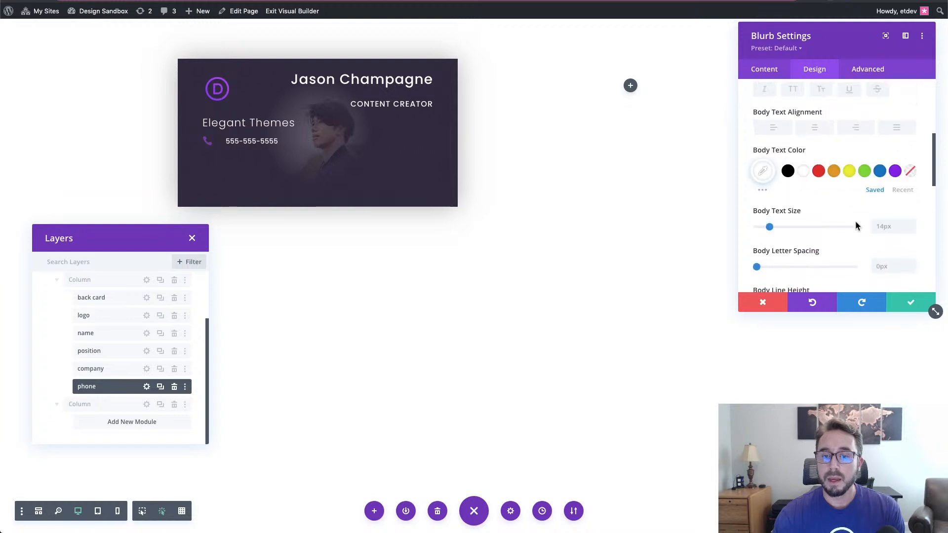
click(912, 200)
click(911, 199)
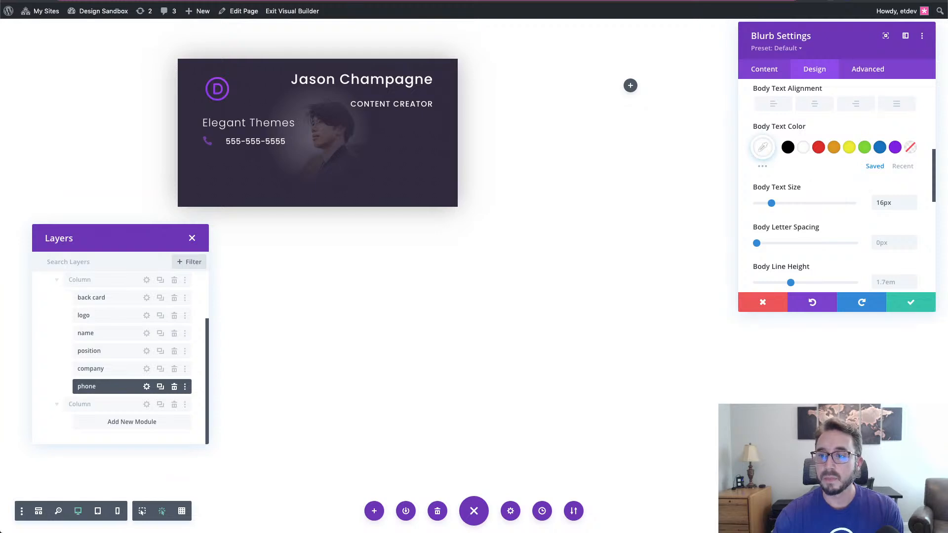
scroll(844, 275, down, 5)
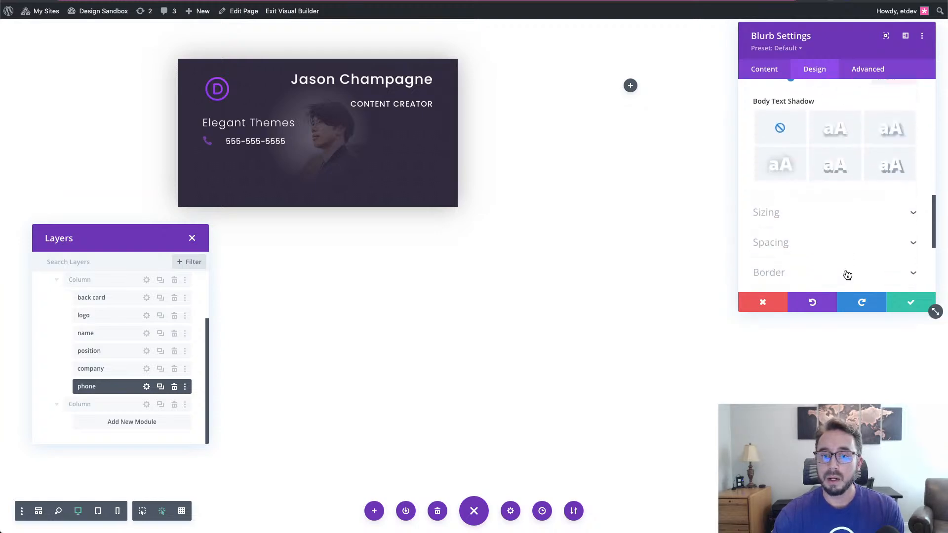
- Give the blurb a 10px bottom margin and save its settings
click(835, 214)
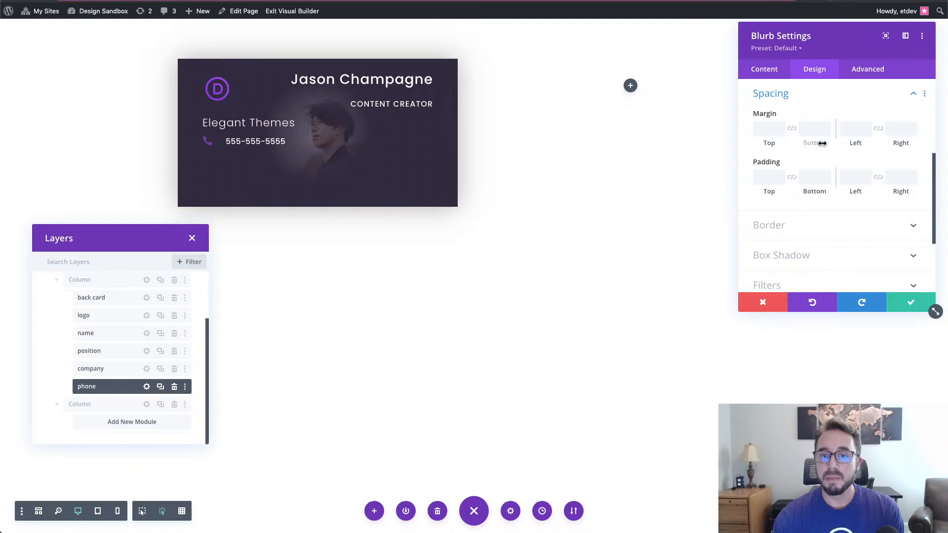
shift+click(827, 126)
click(806, 162)
click(806, 162)
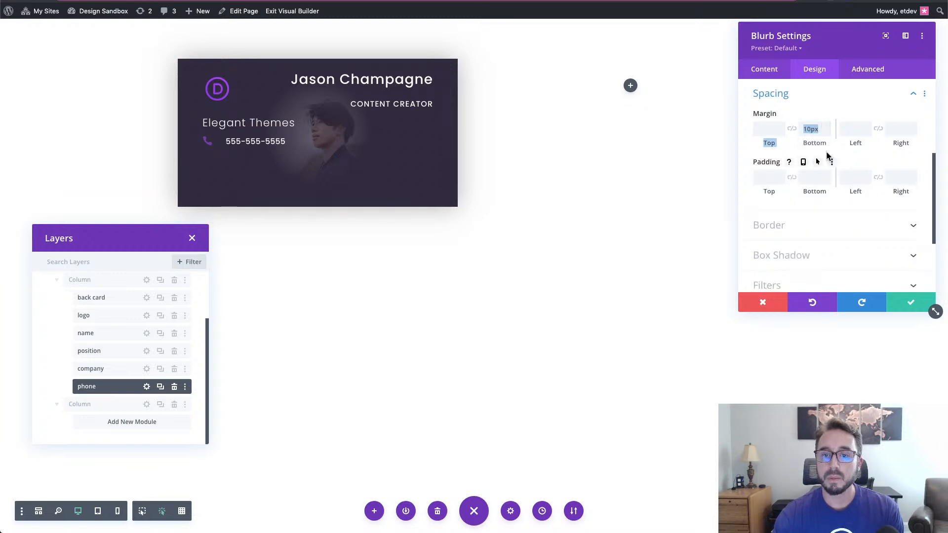
click(826, 152)
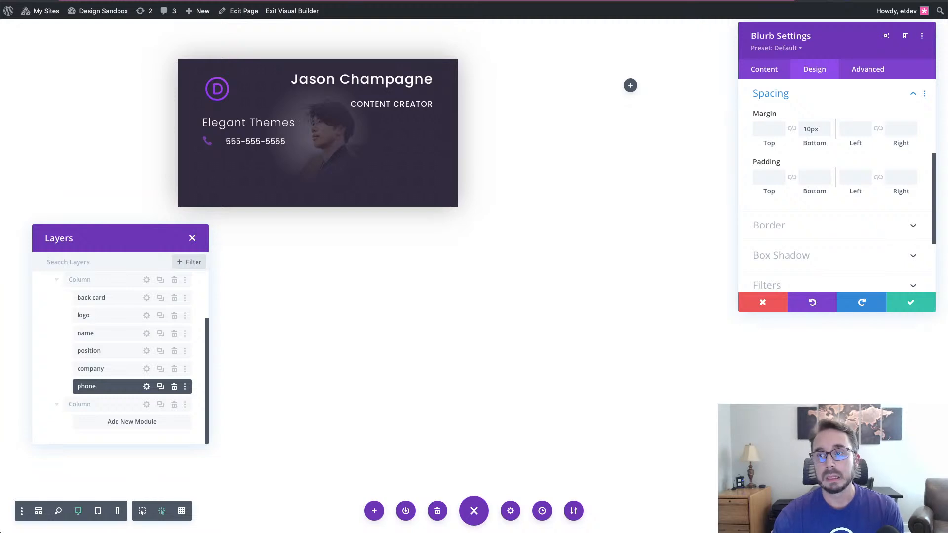
click(911, 303)
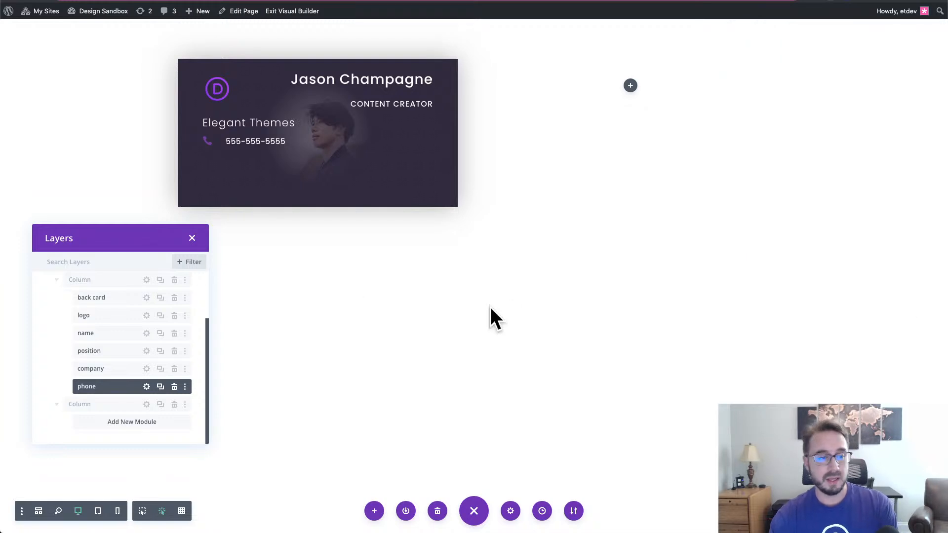
- Duplicate the phone blurb, rename the copy 'email', and open its settings
click(160, 386)
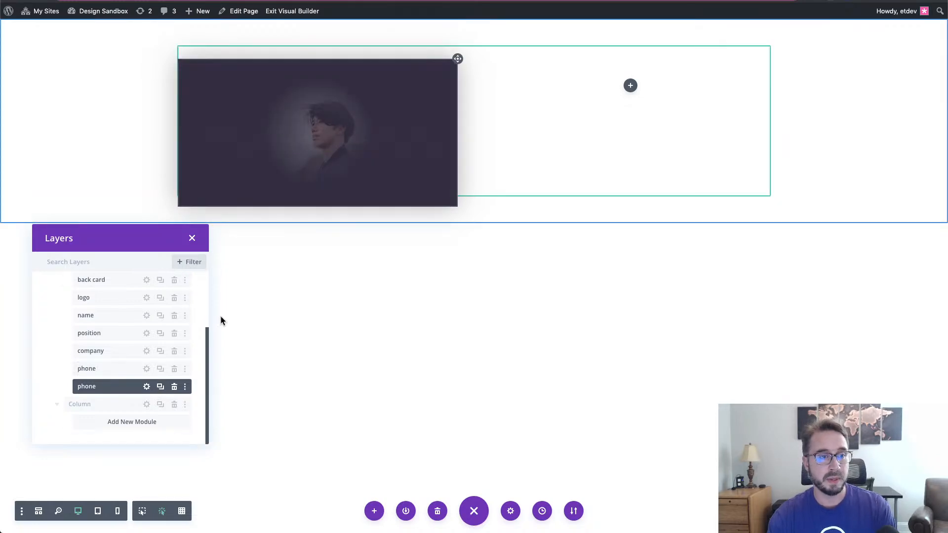
double_click(86, 386)
double_click(86, 386)
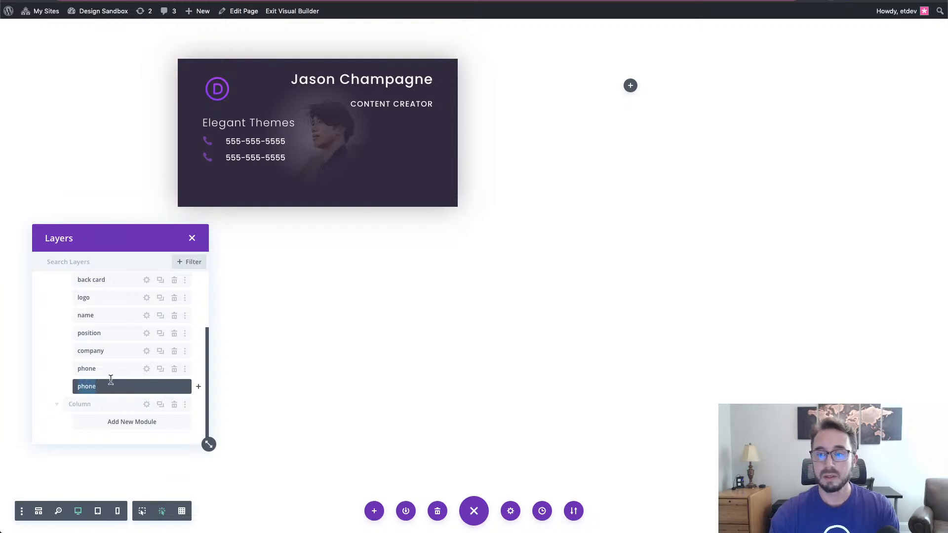
text(email)
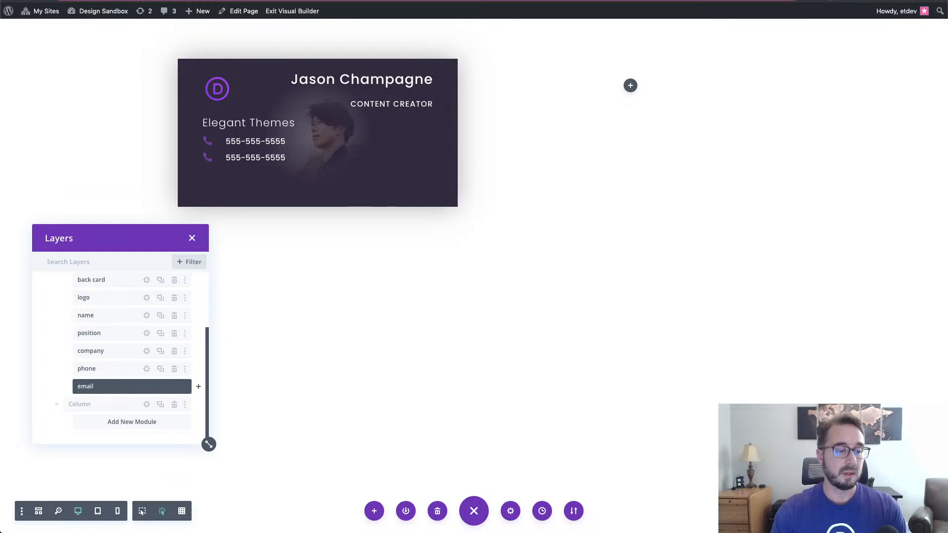
key(Return)
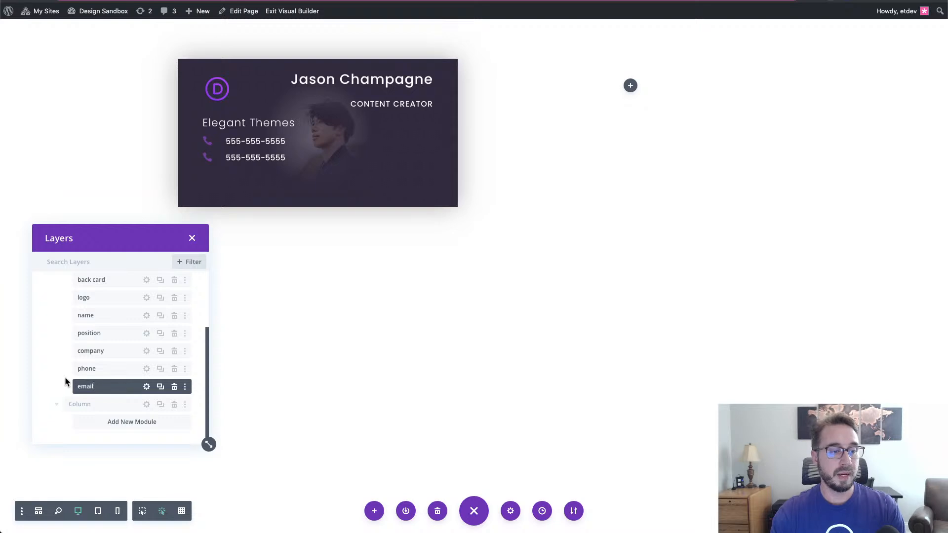
click(147, 387)
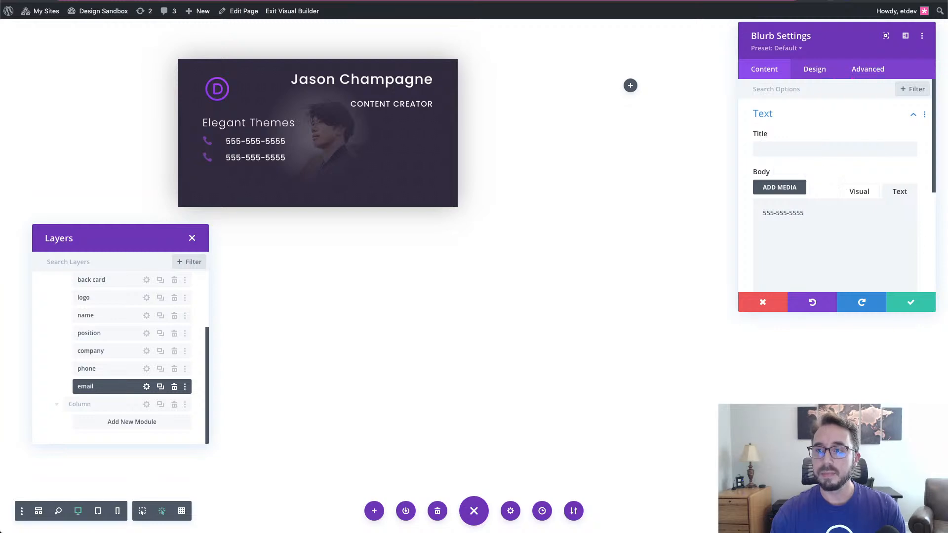
drag(829, 214, 753, 215)
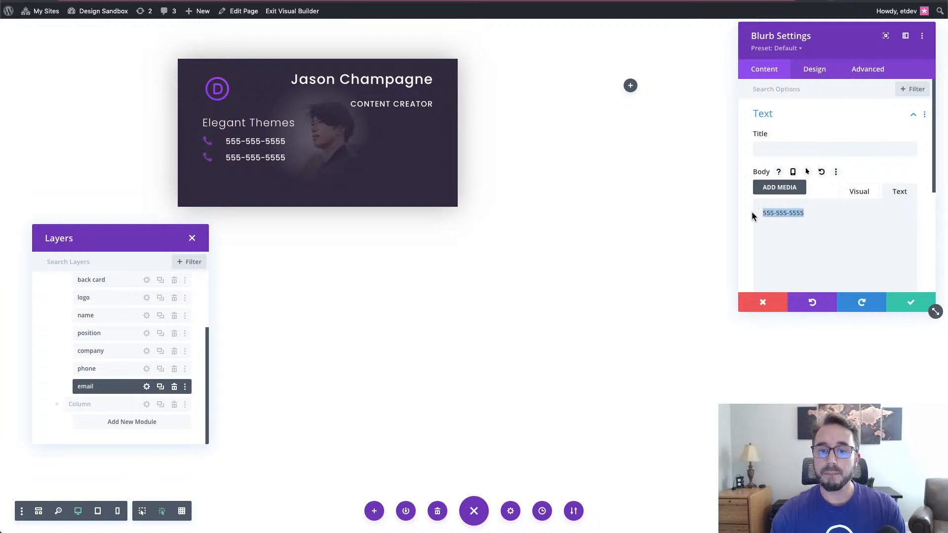
text(ema)
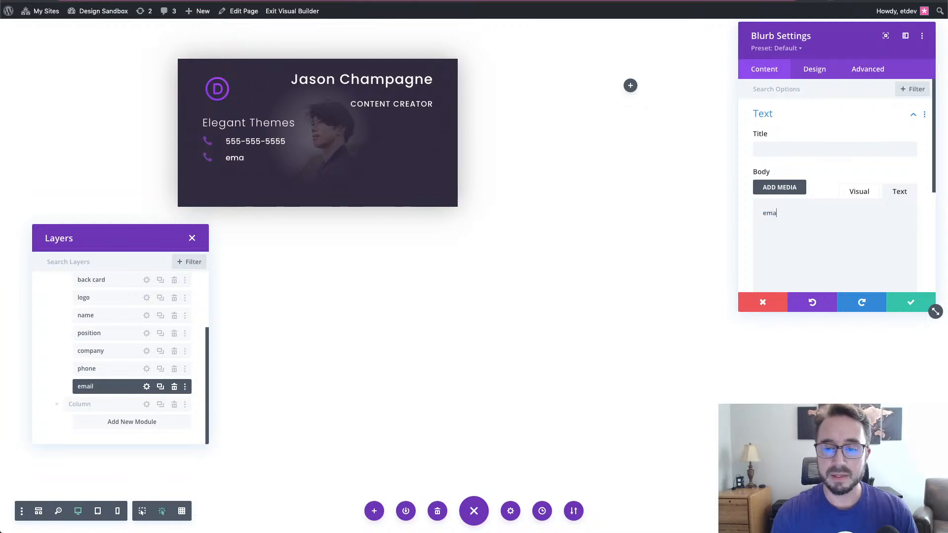
text(il@we)
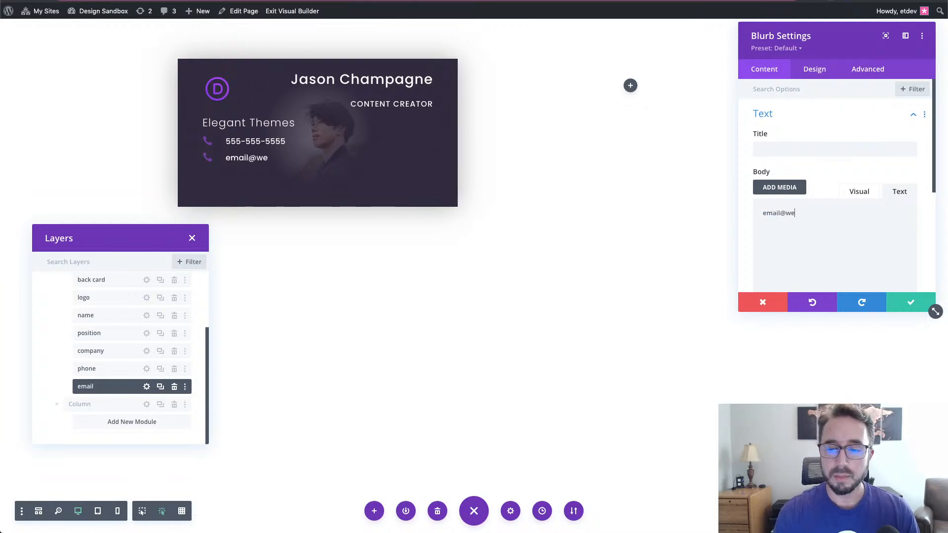
text(bsite.com)
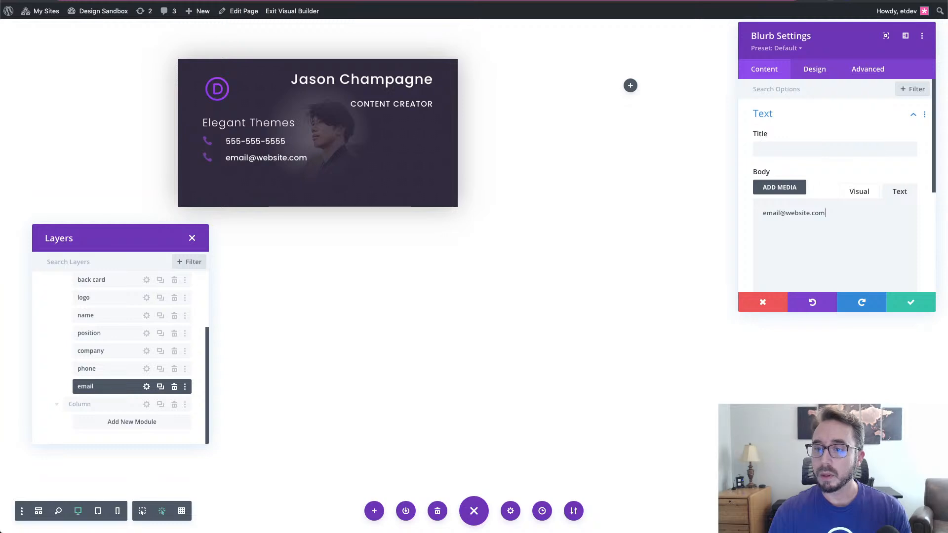
- Swap the email line's phone icon for an envelope icon and save the module
scroll(837, 214, down, 4)
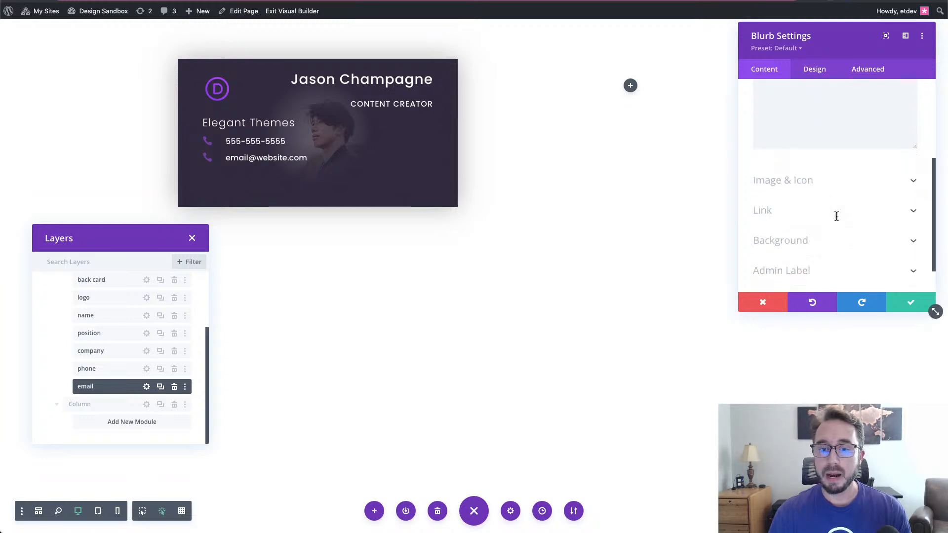
click(827, 183)
scroll(862, 210, down, 5)
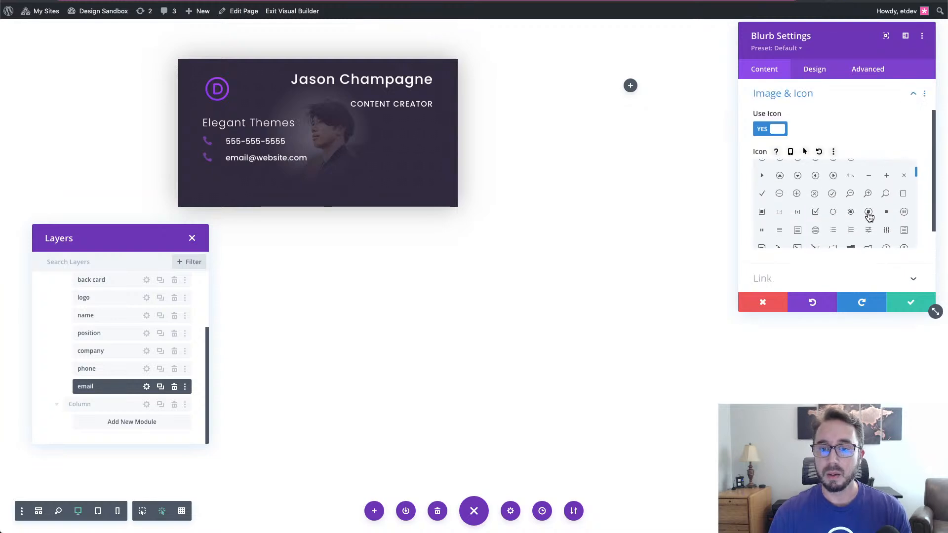
scroll(869, 217, down, 8)
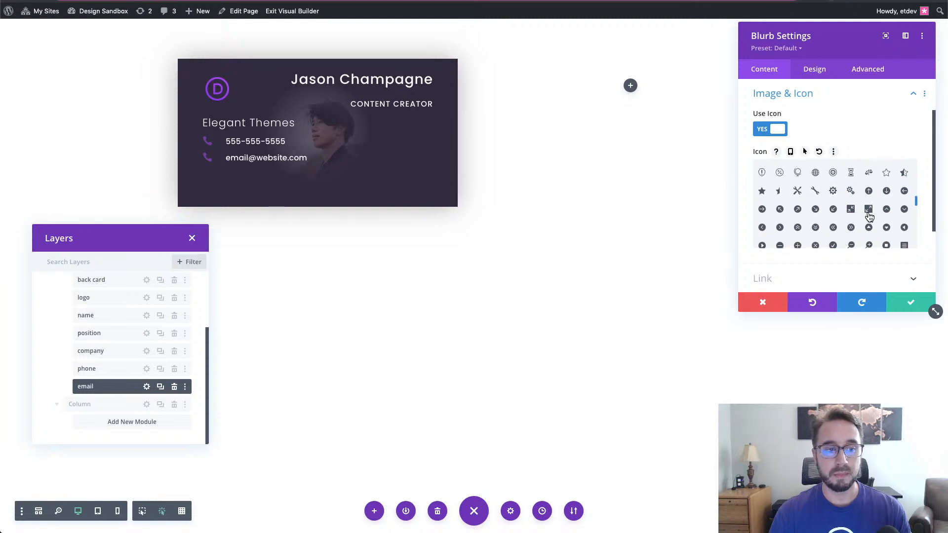
scroll(869, 217, down, 1)
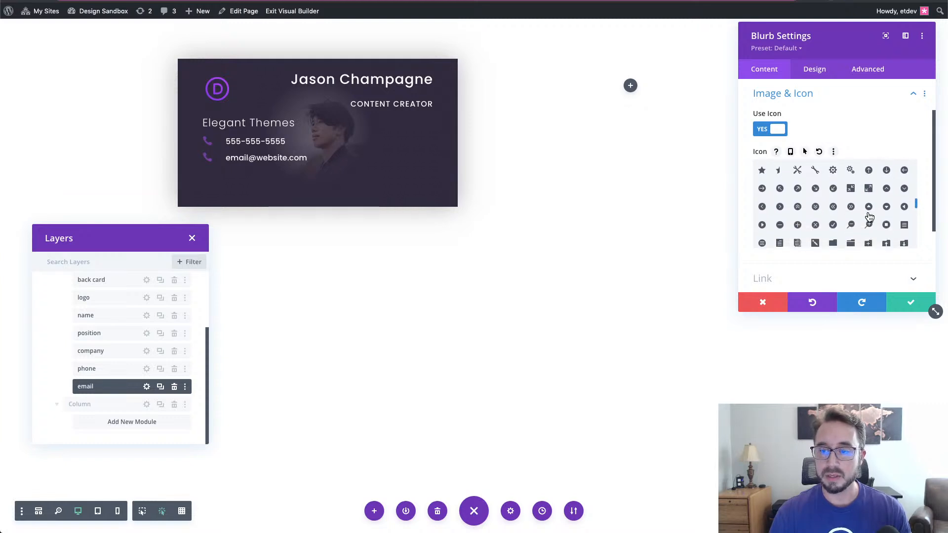
scroll(866, 214, up, 4)
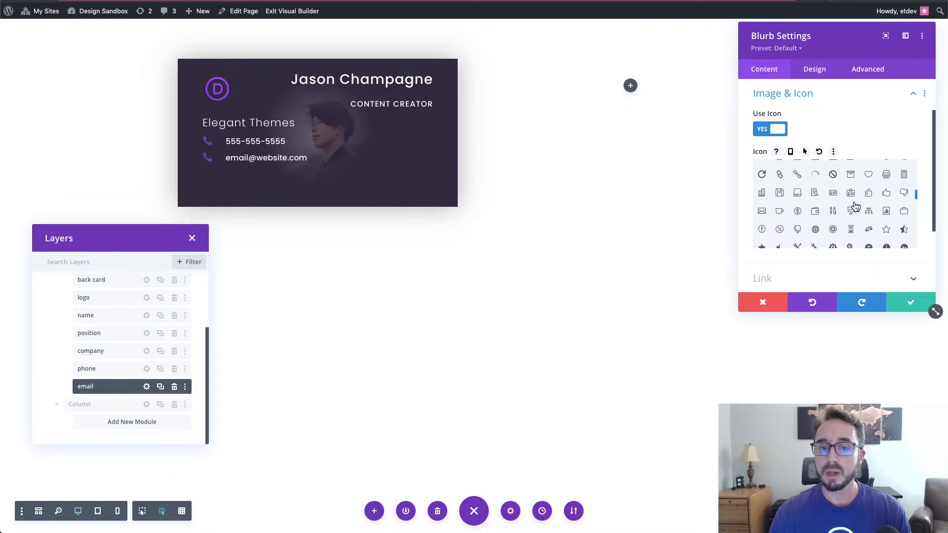
scroll(816, 213, up, 3)
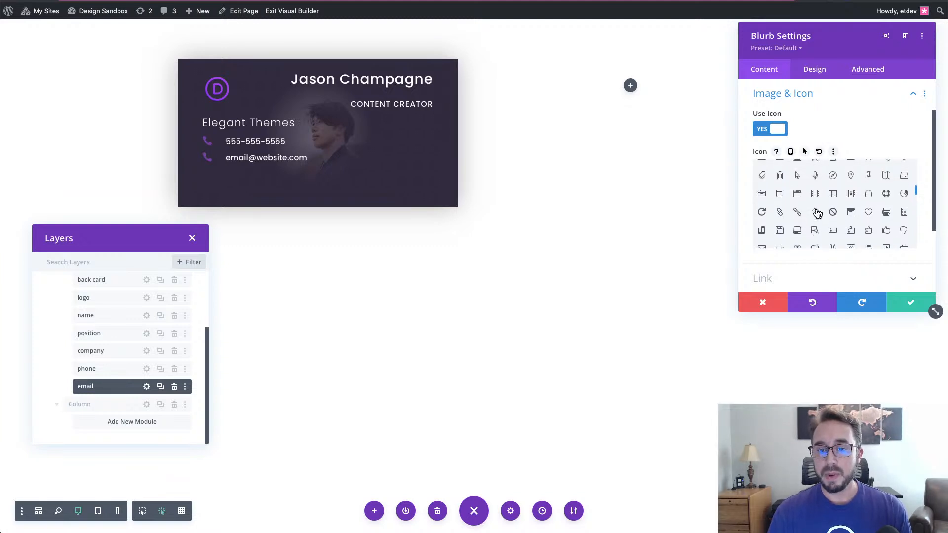
scroll(817, 212, up, 1)
scroll(834, 199, down, 1)
scroll(815, 225, down, 2)
scroll(834, 218, down, 1)
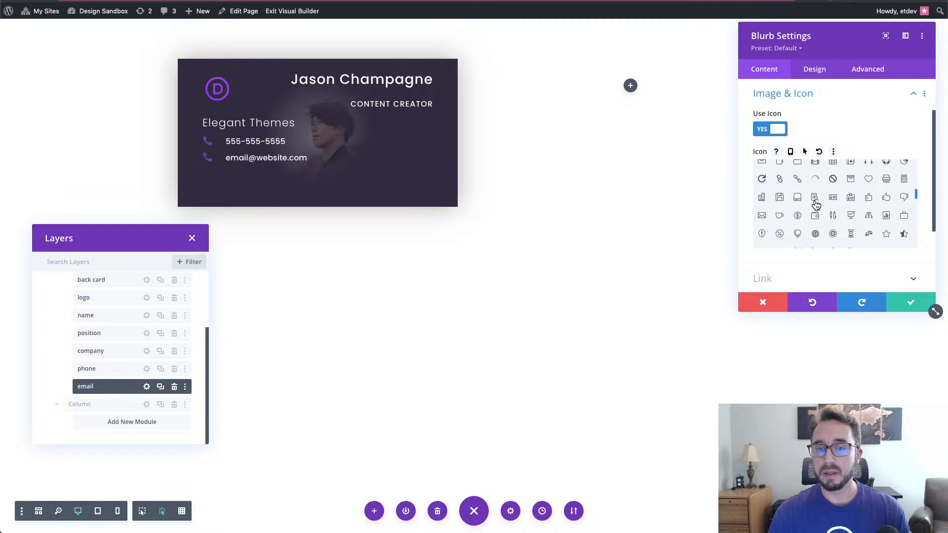
scroll(795, 209, up, 3)
scroll(792, 224, down, 1)
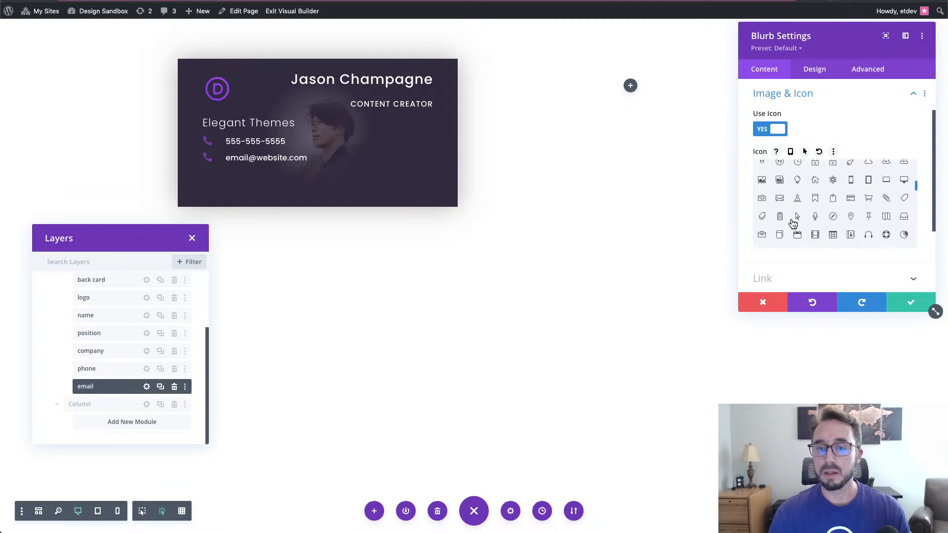
scroll(793, 224, up, 3)
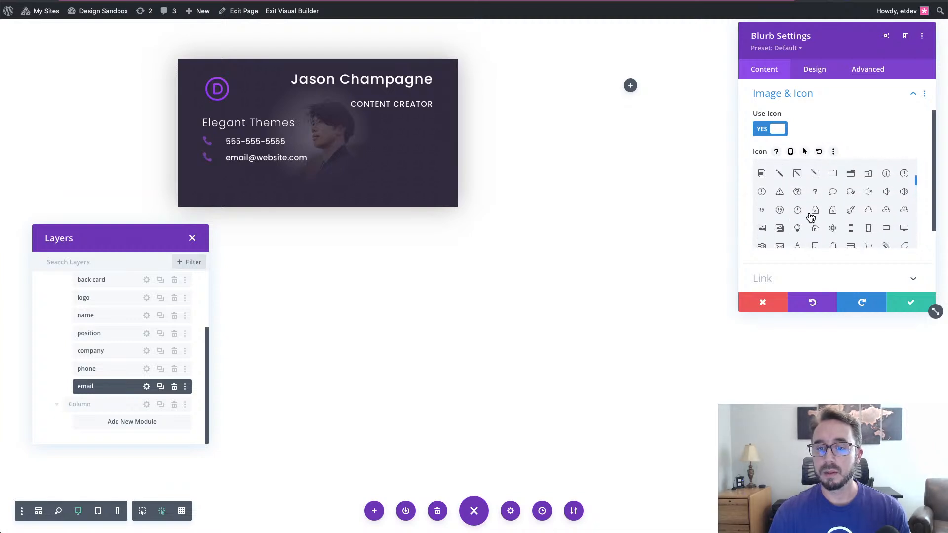
scroll(850, 226, down, 5)
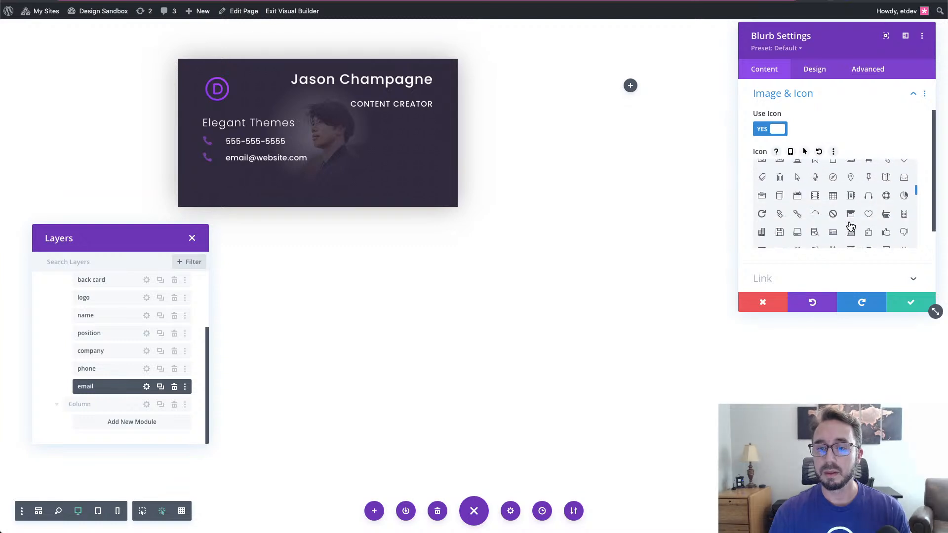
scroll(850, 226, down, 2)
scroll(850, 226, down, 3)
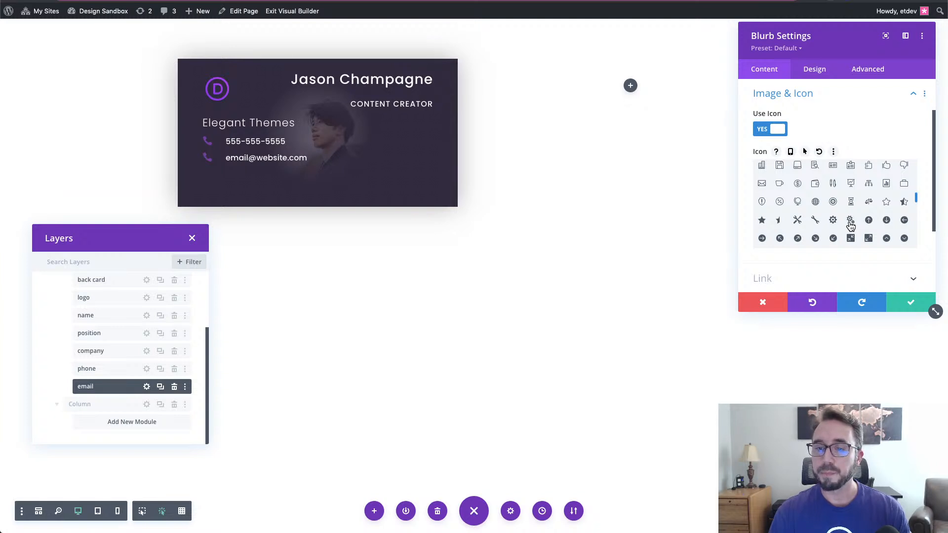
click(761, 185)
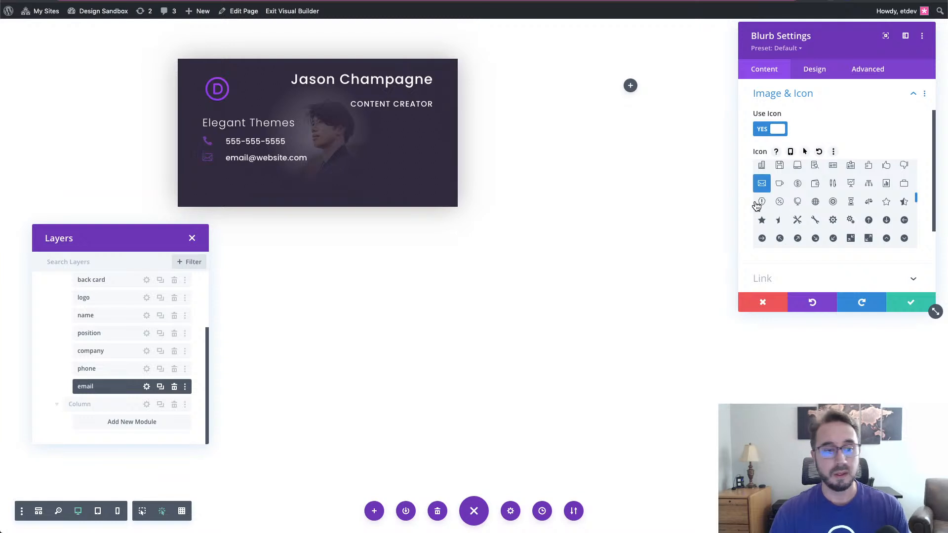
click(907, 309)
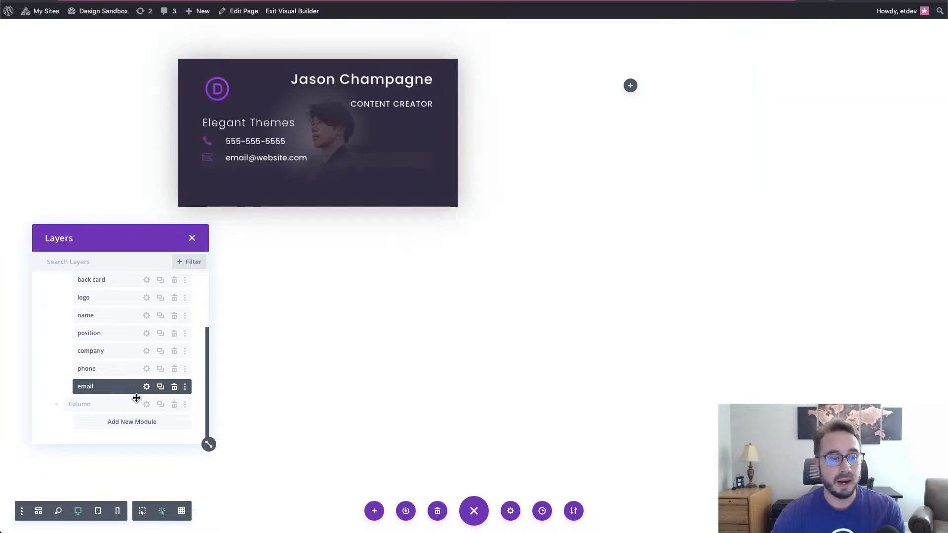
- Duplicate the email blurb and rename the copy 'website'
click(161, 386)
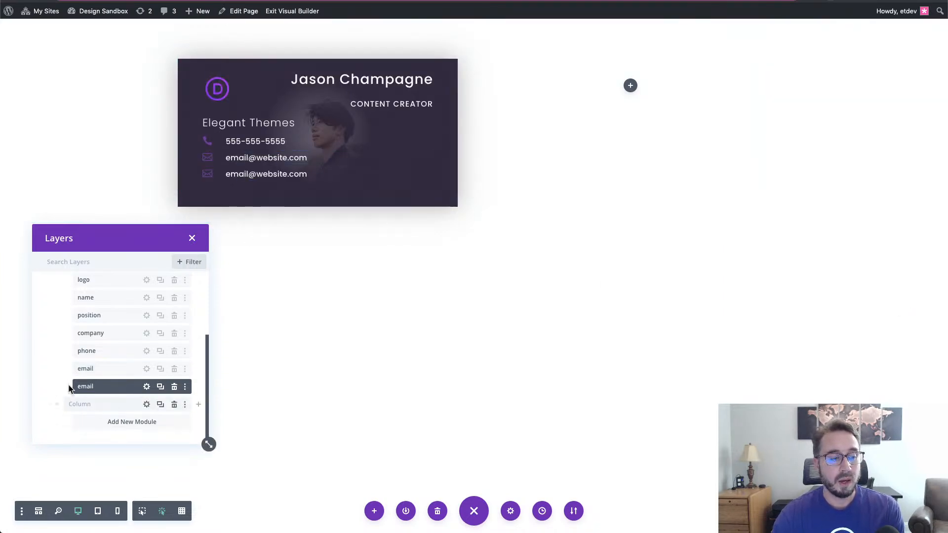
double_click(83, 385)
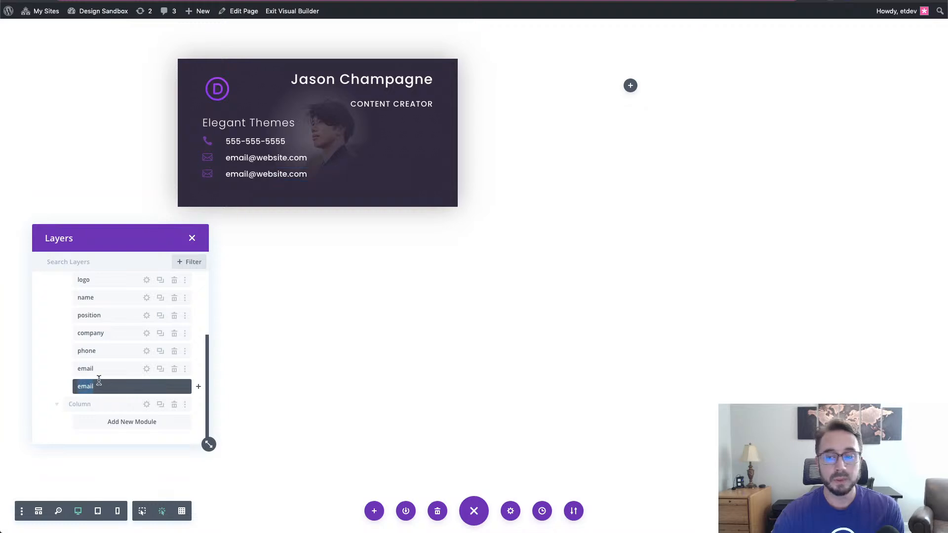
text(website)
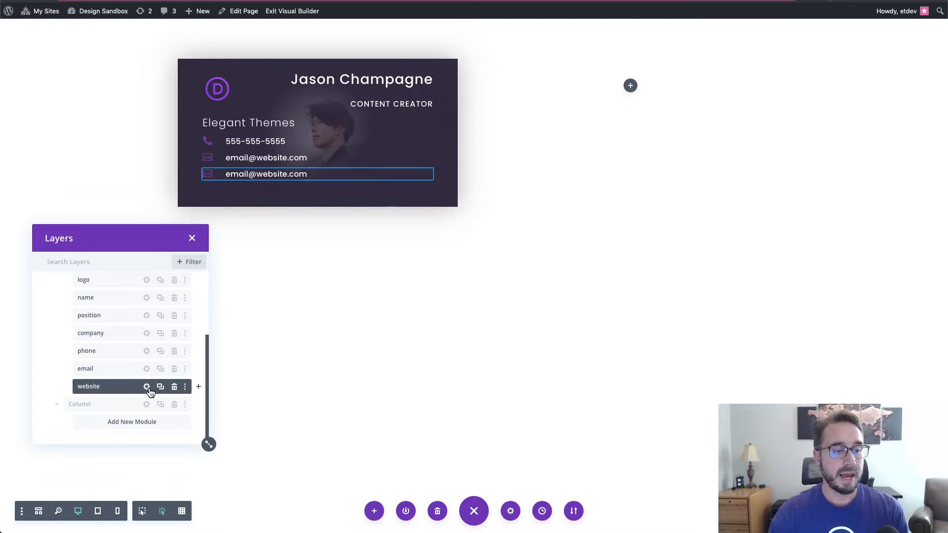
- Change the website line's text to elegantthemes.com with a globe icon and save it
click(146, 386)
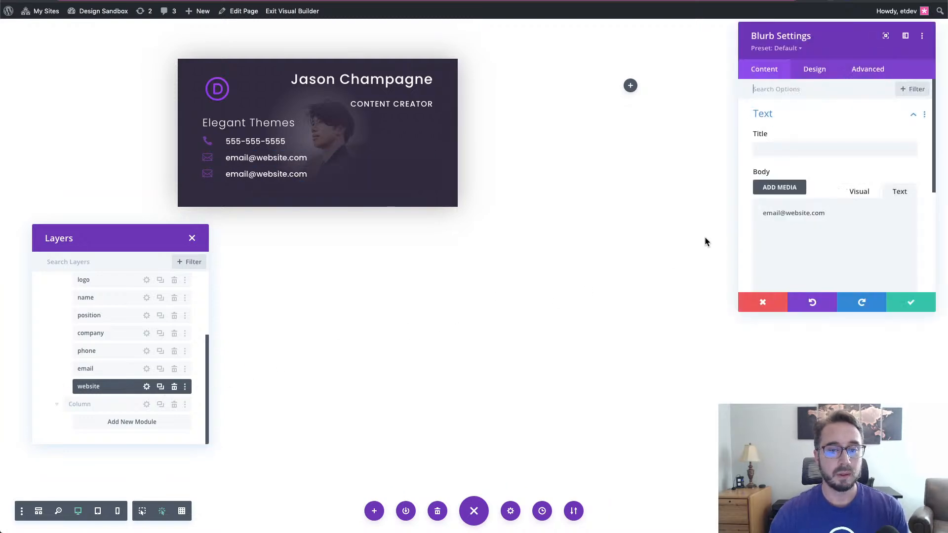
drag(839, 213, 747, 209)
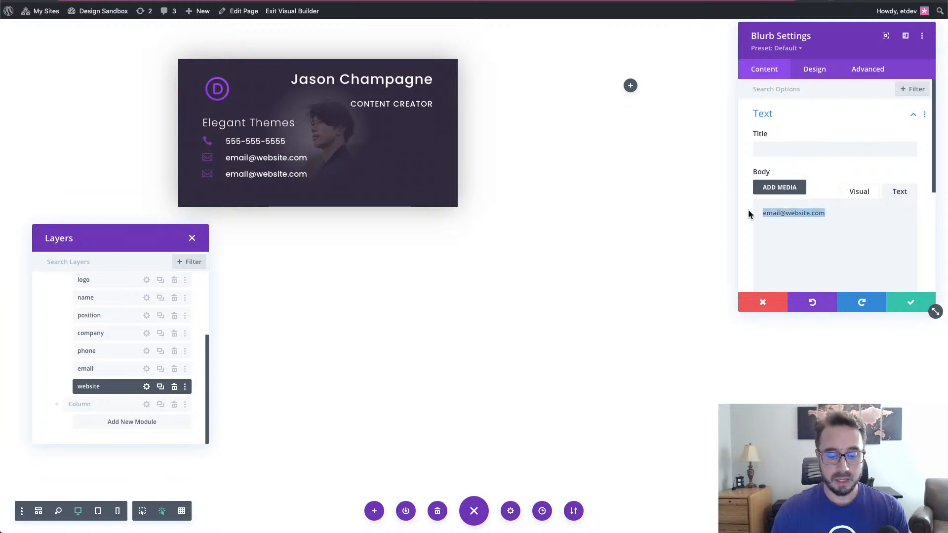
text(el)
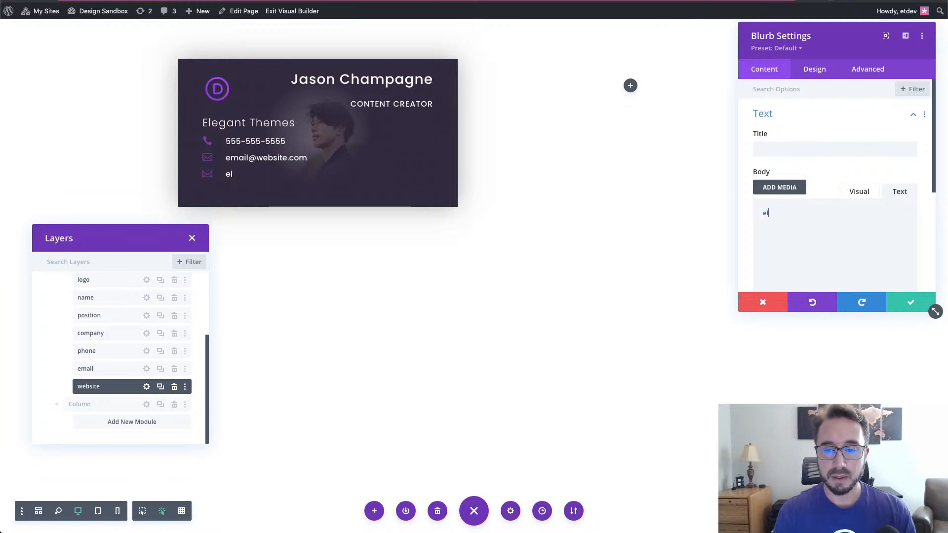
text(egantthemes.com)
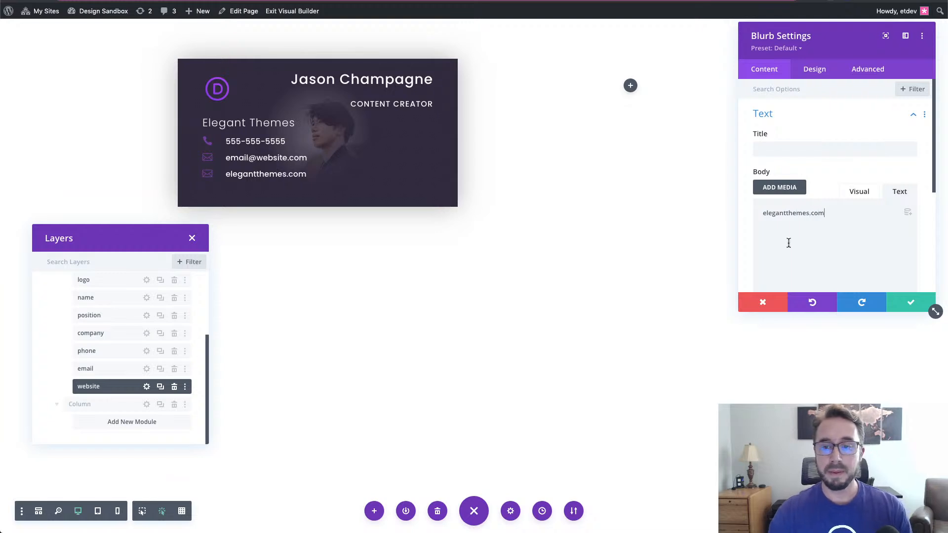
scroll(824, 226, down, 5)
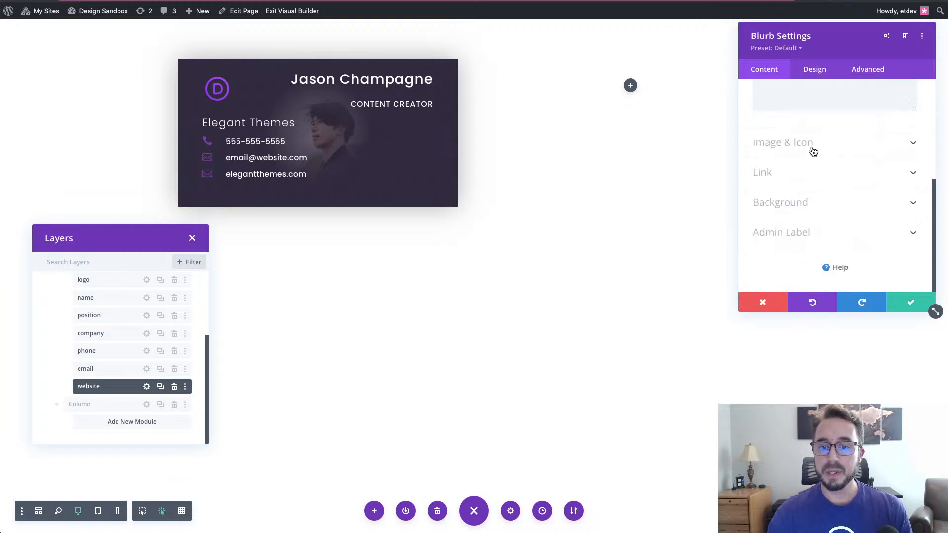
click(813, 148)
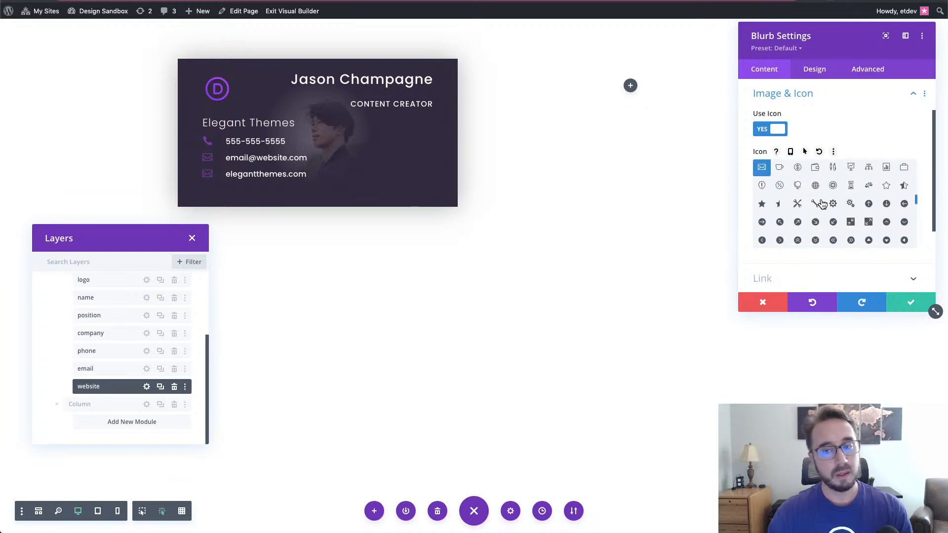
click(816, 186)
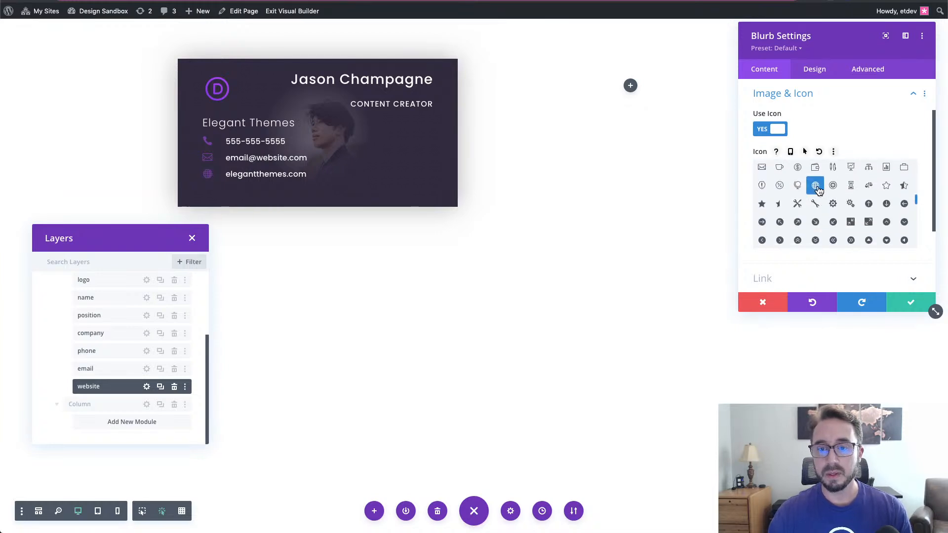
click(911, 303)
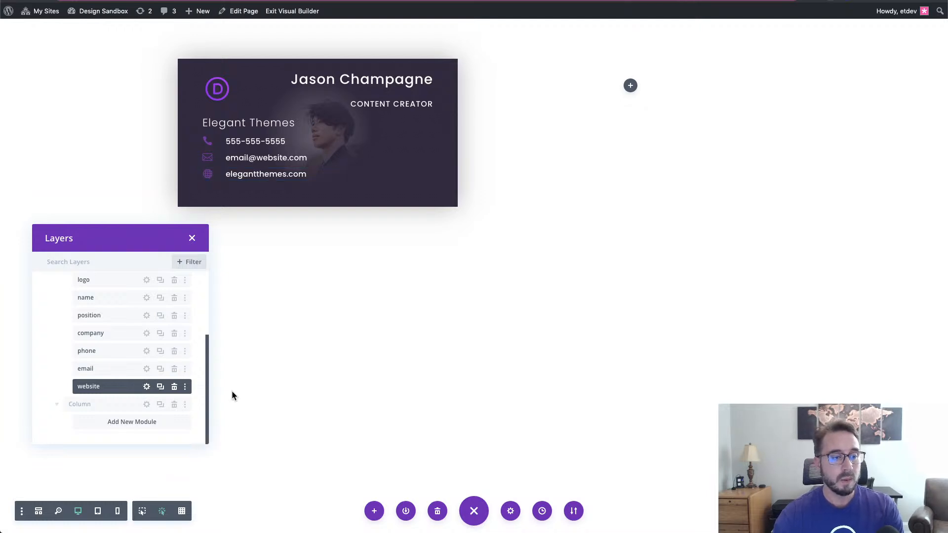
- Insert a Social Media Follow module below the website line, found by searching 'soci'
click(197, 388)
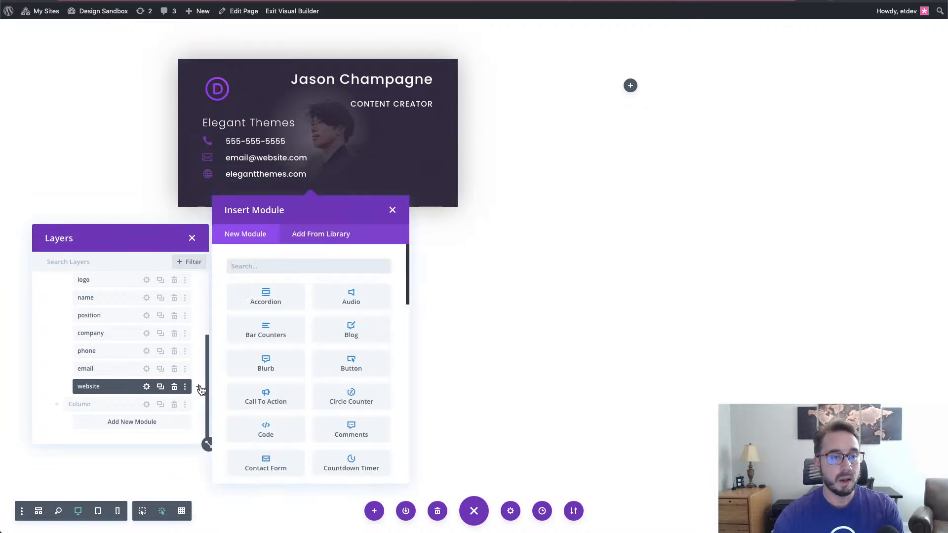
click(285, 263)
text(soci)
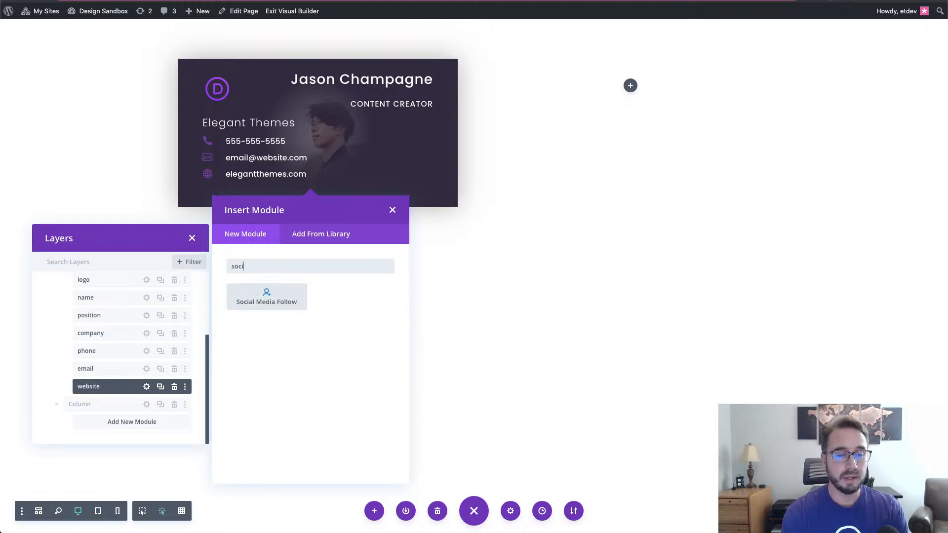
click(294, 300)
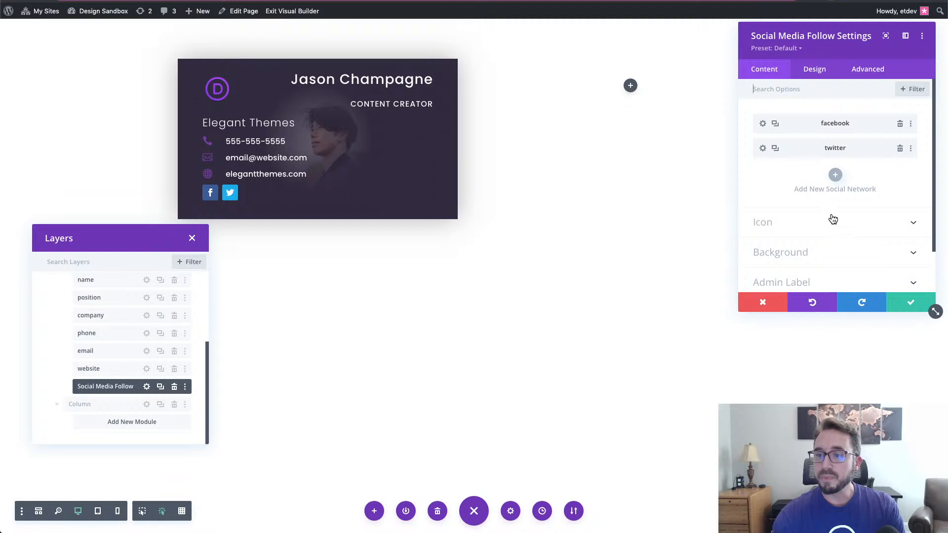
- Clear the blue background colour from the Facebook network icon
click(763, 125)
click(756, 36)
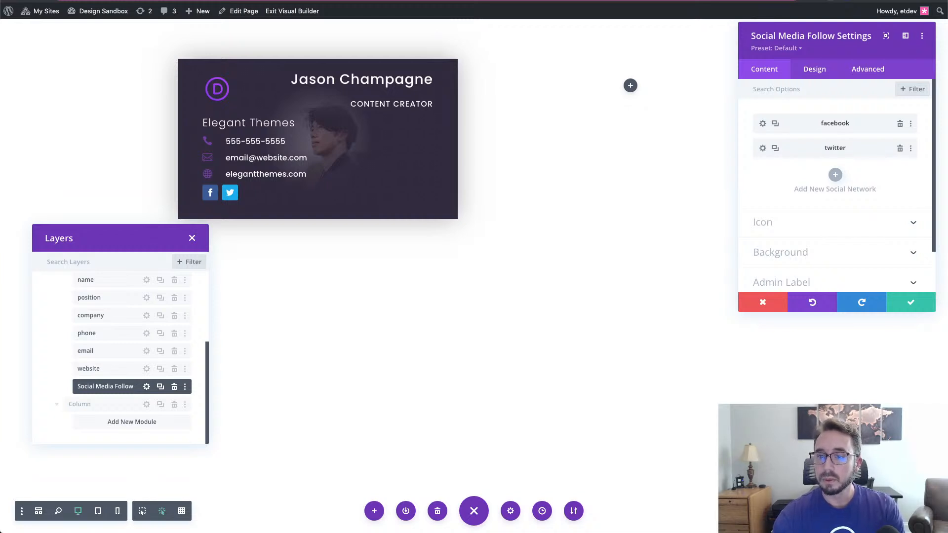
click(763, 124)
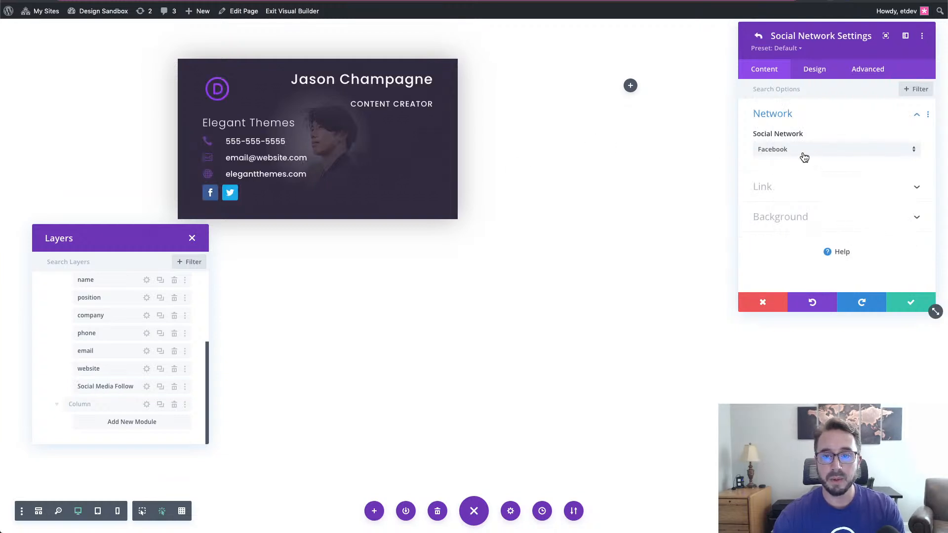
click(818, 191)
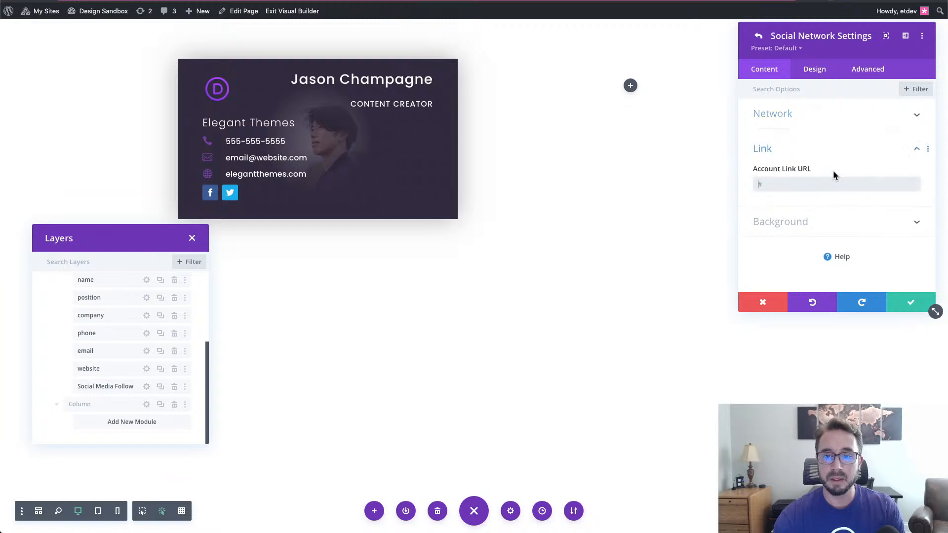
click(831, 151)
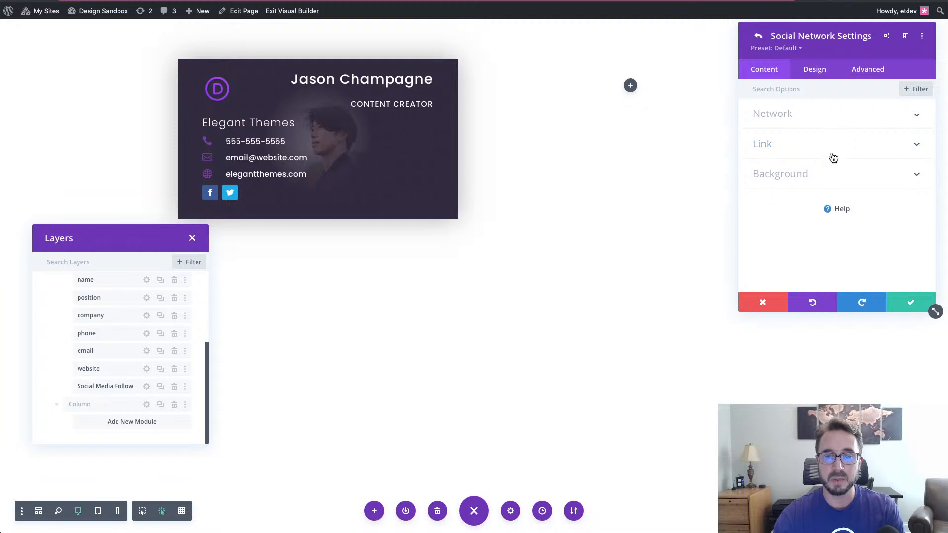
click(834, 179)
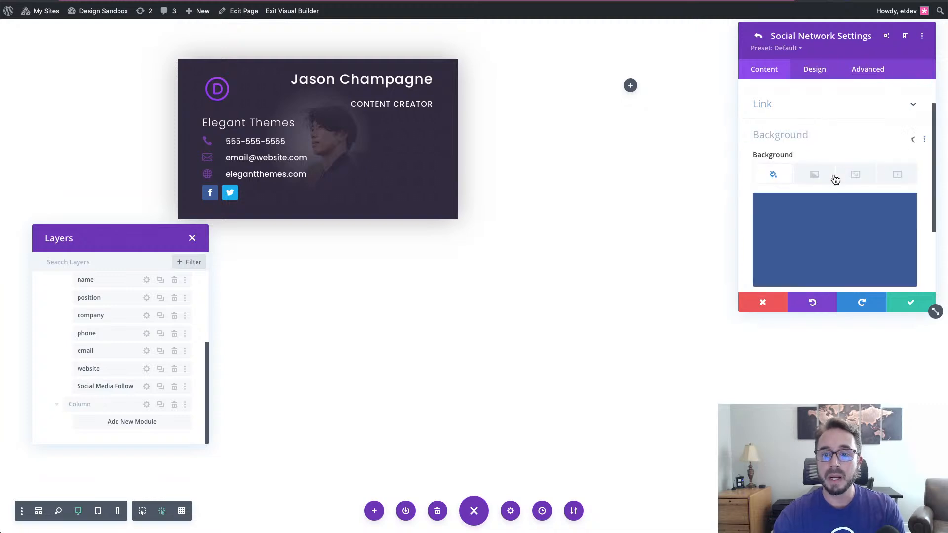
click(889, 172)
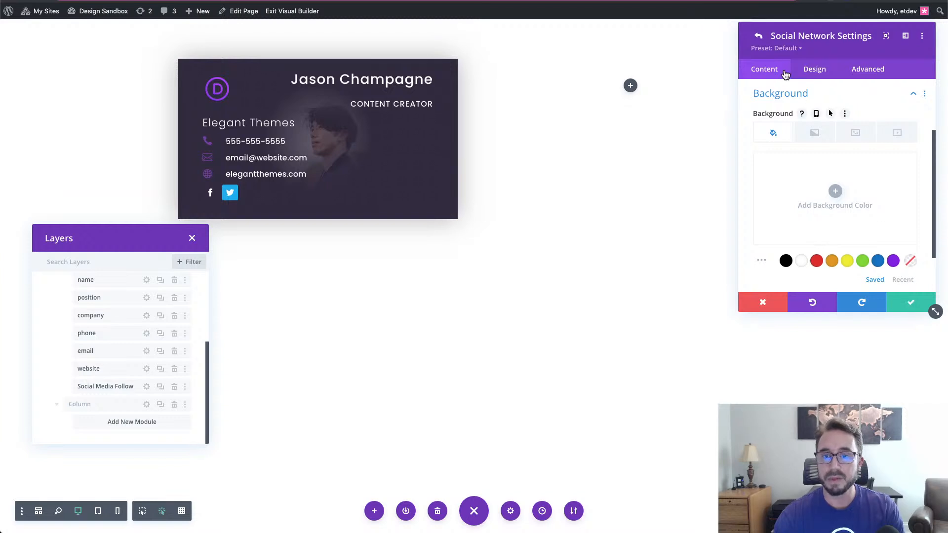
click(759, 37)
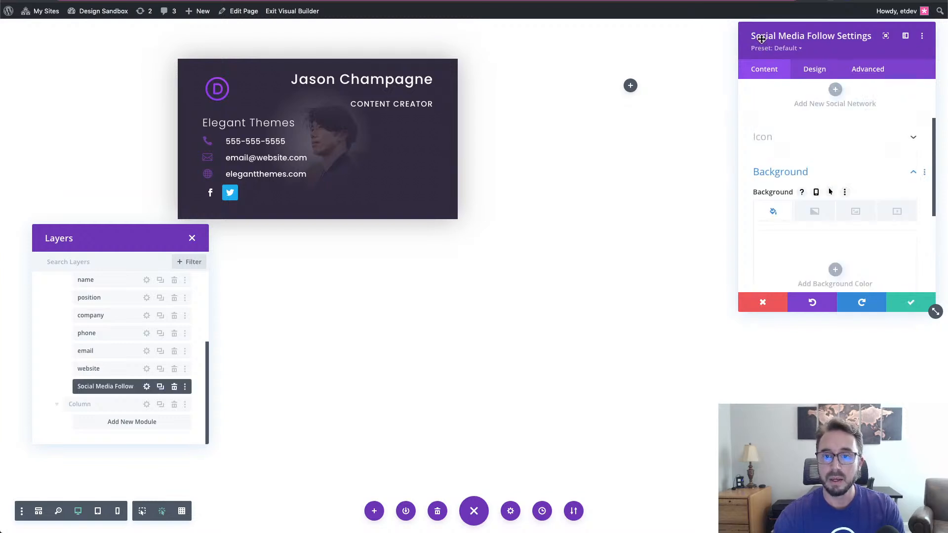
- Clear the Twitter icon's blue background and confirm the change
scroll(810, 159, up, 3)
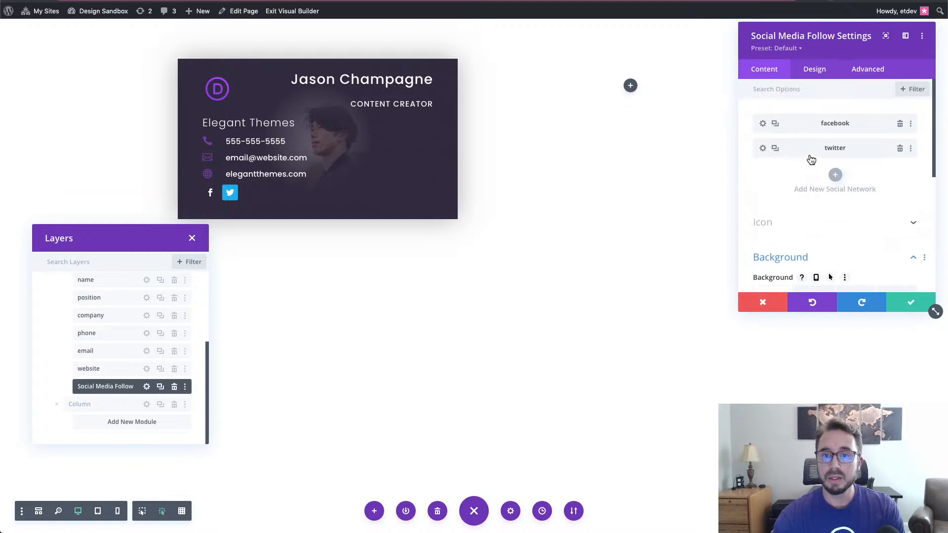
click(763, 148)
scroll(829, 188, down, 3)
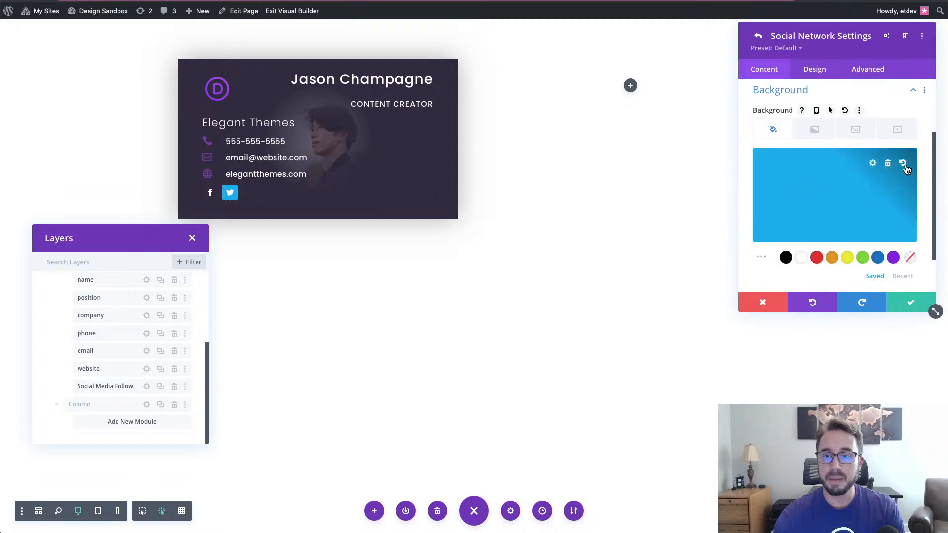
click(891, 168)
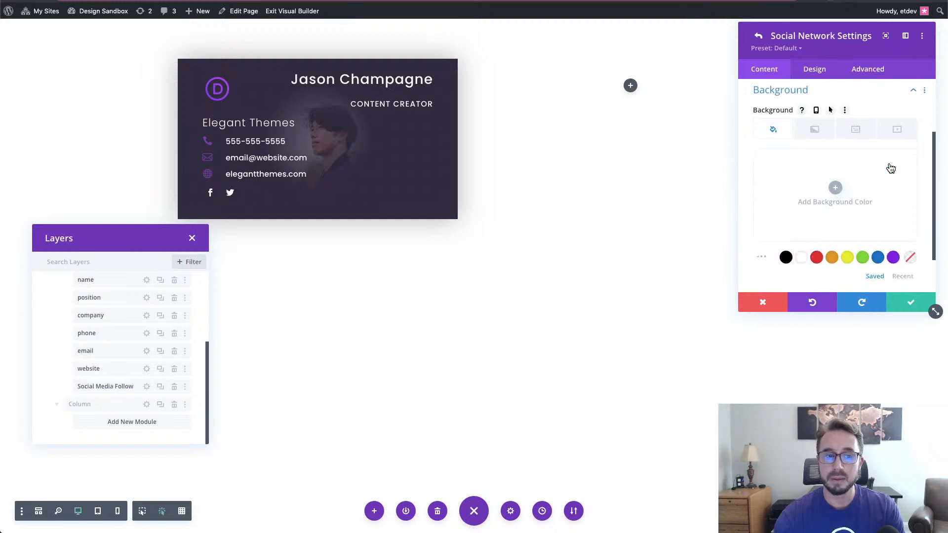
click(897, 305)
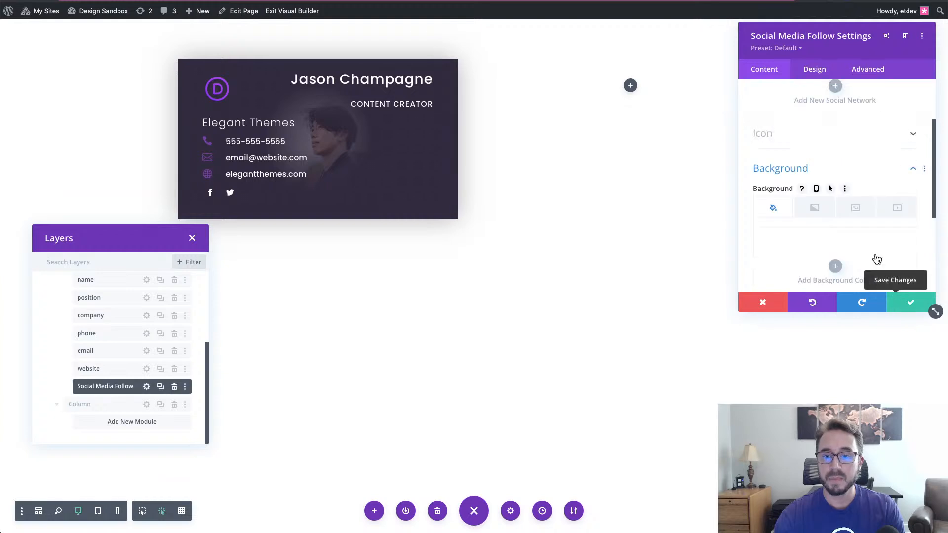
scroll(850, 163, up, 3)
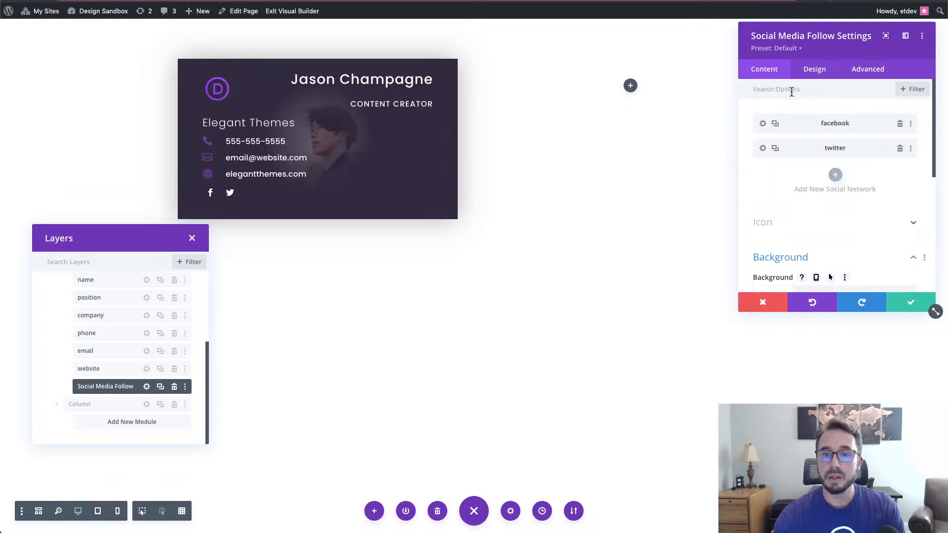
- Set the social follow module's alignment to right and save it
click(817, 69)
click(860, 123)
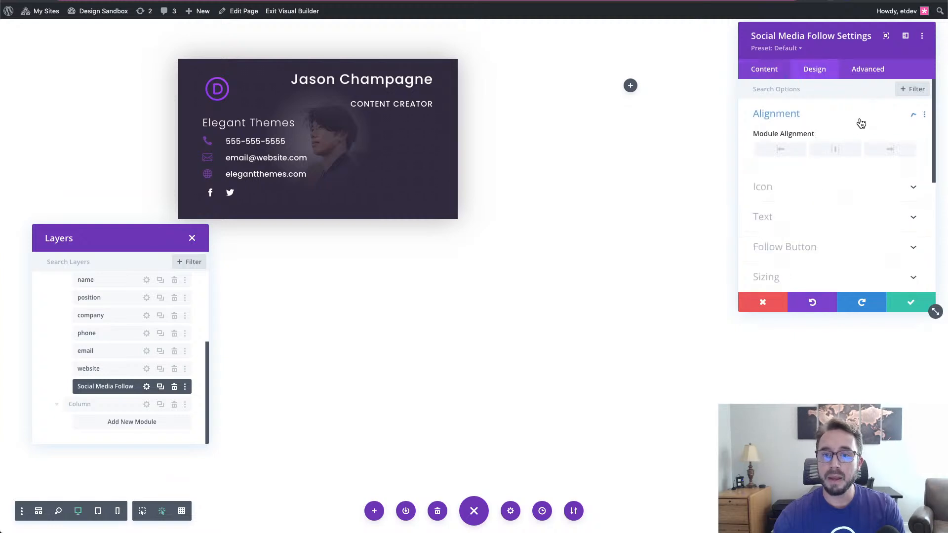
click(892, 153)
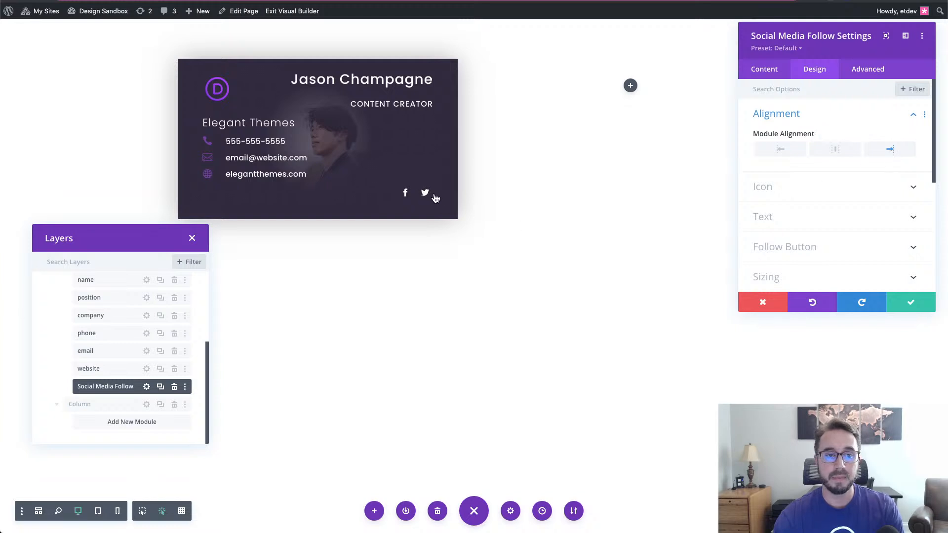
click(910, 303)
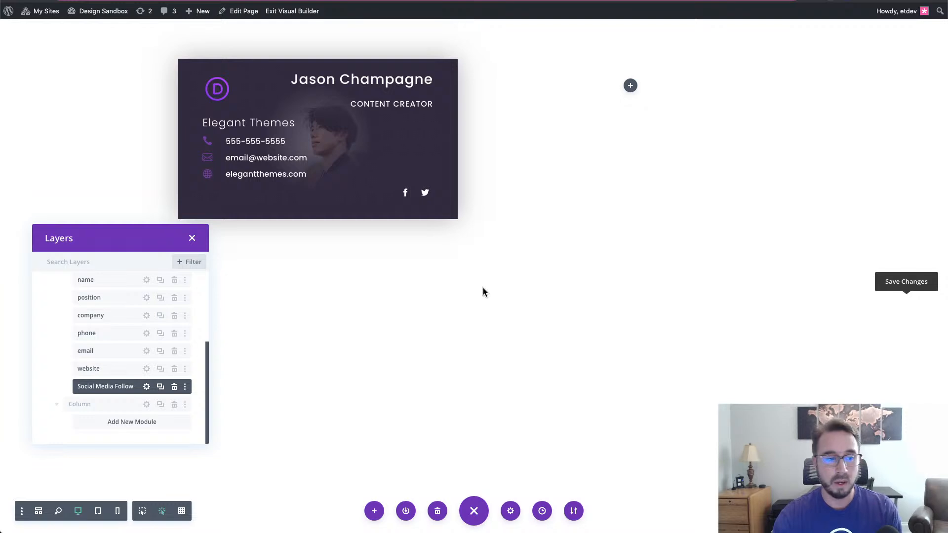
scroll(92, 309, up, 2)
scroll(92, 309, up, 1)
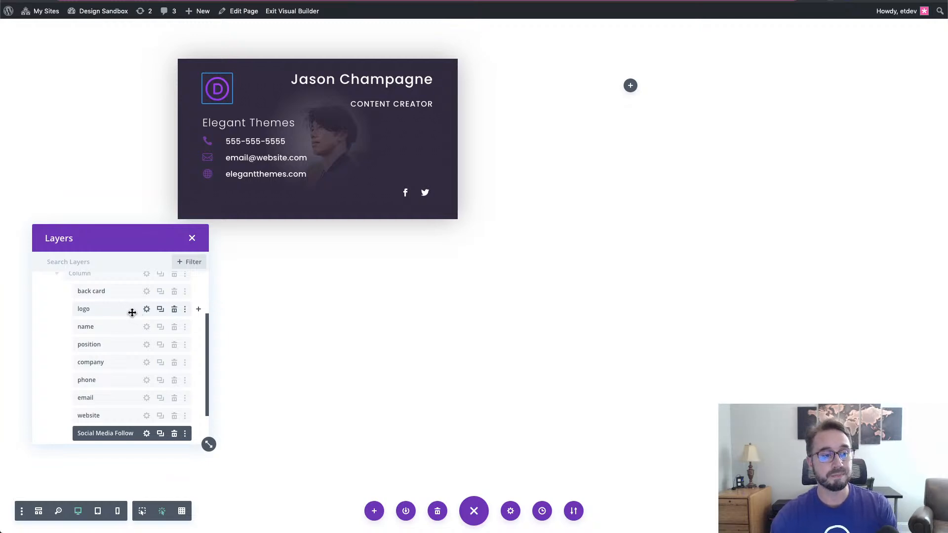
- Move and enlarge the Layers panel, then confirm the logo's CSS class is card-content
drag(147, 244, 630, 66)
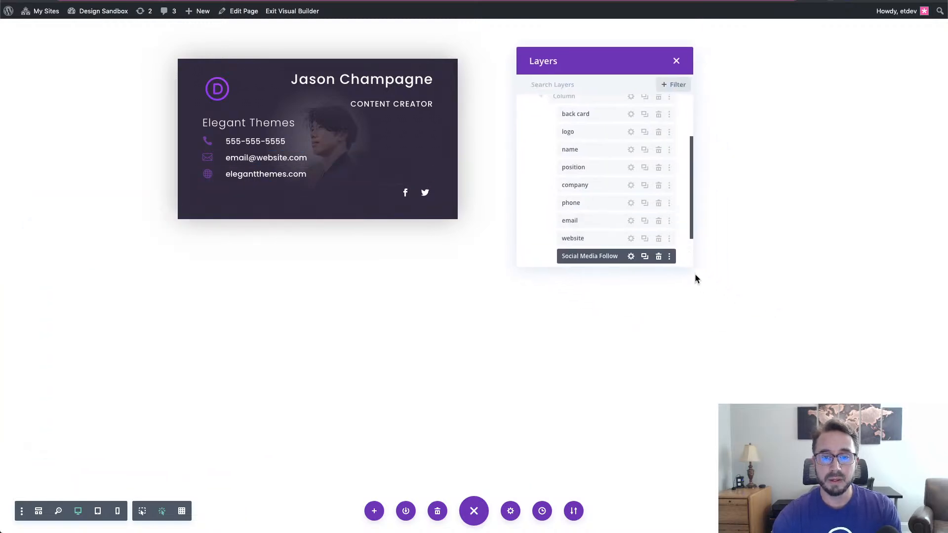
drag(692, 268, 696, 387)
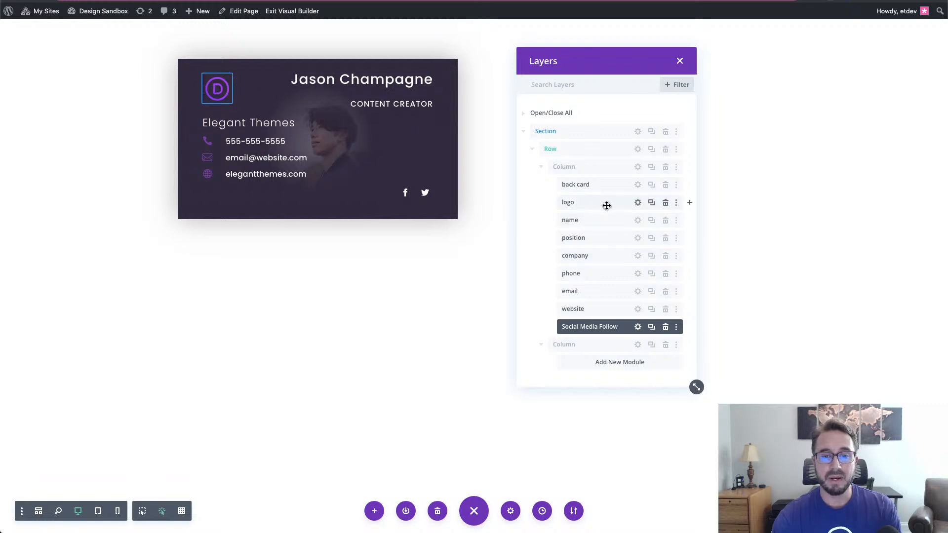
click(638, 202)
click(638, 202)
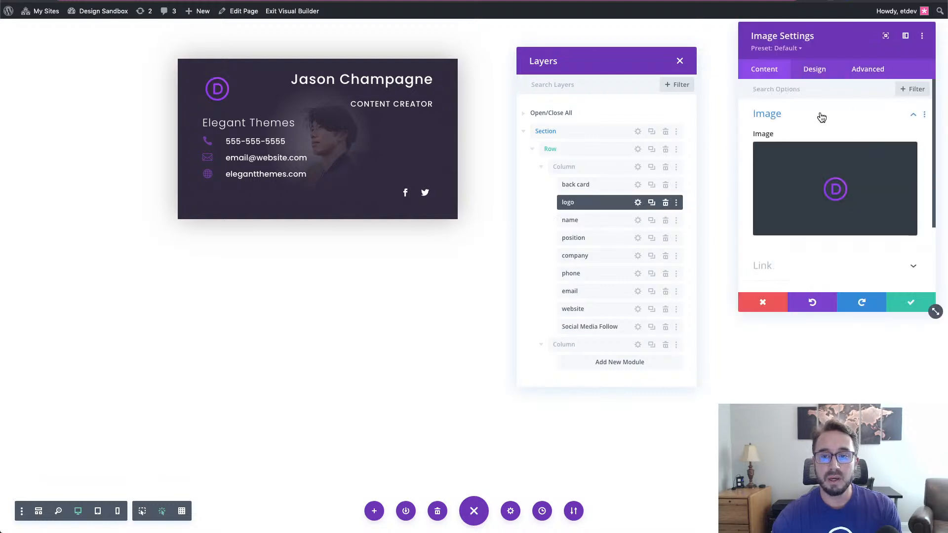
click(869, 71)
click(832, 118)
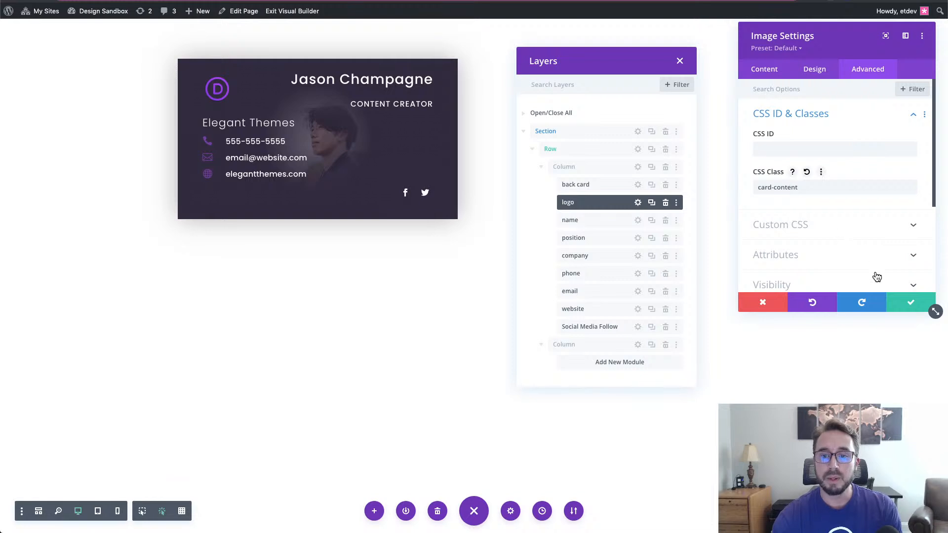
click(910, 307)
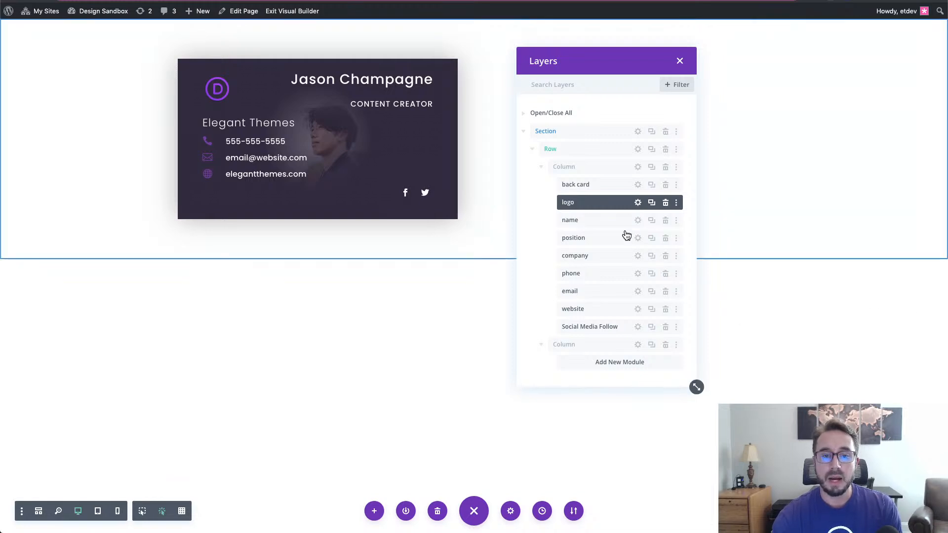
- Start multi-selecting the name, position, company and phone layers
click(603, 222)
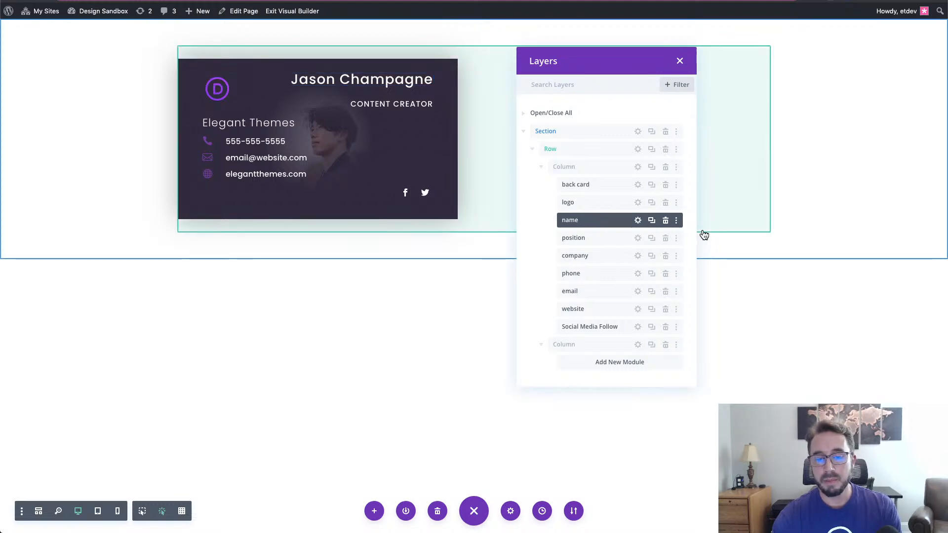
click(611, 222)
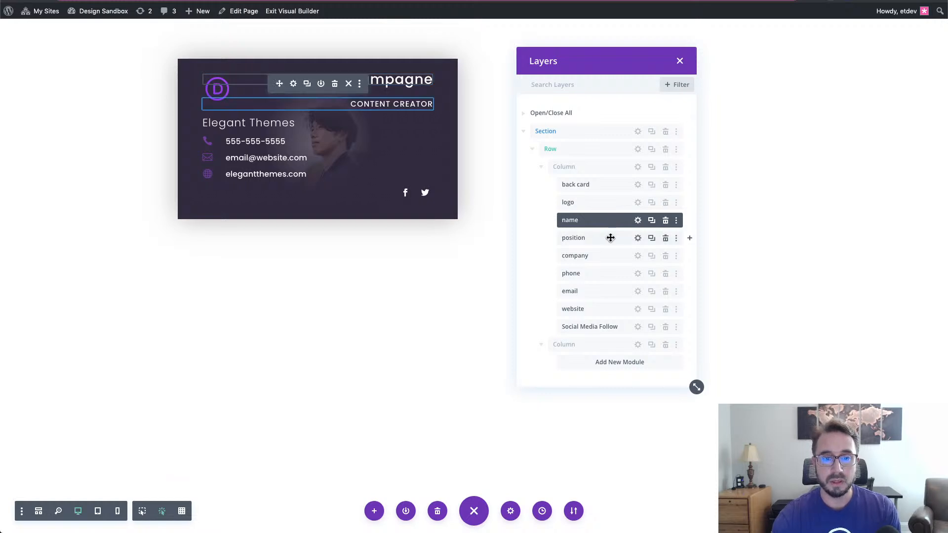
super+click(611, 238)
super+click(611, 255)
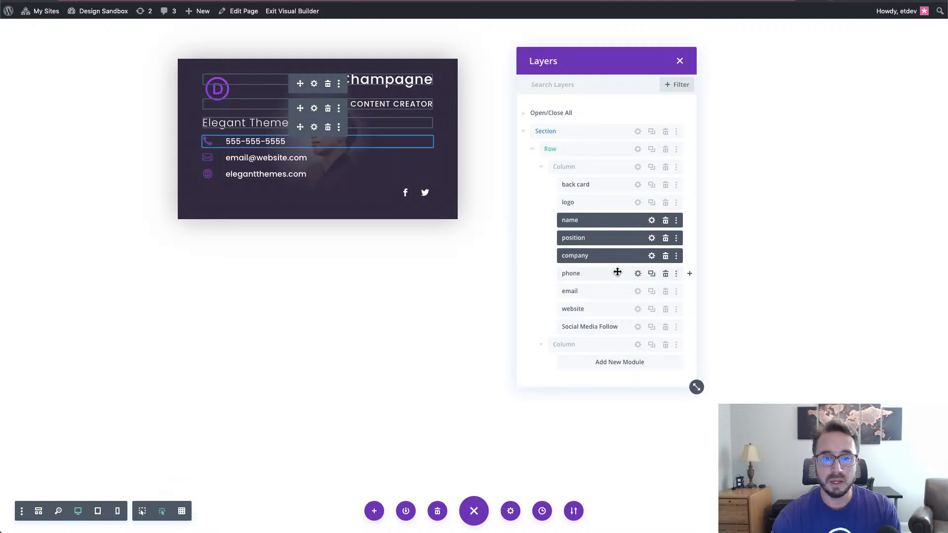
super+click(618, 274)
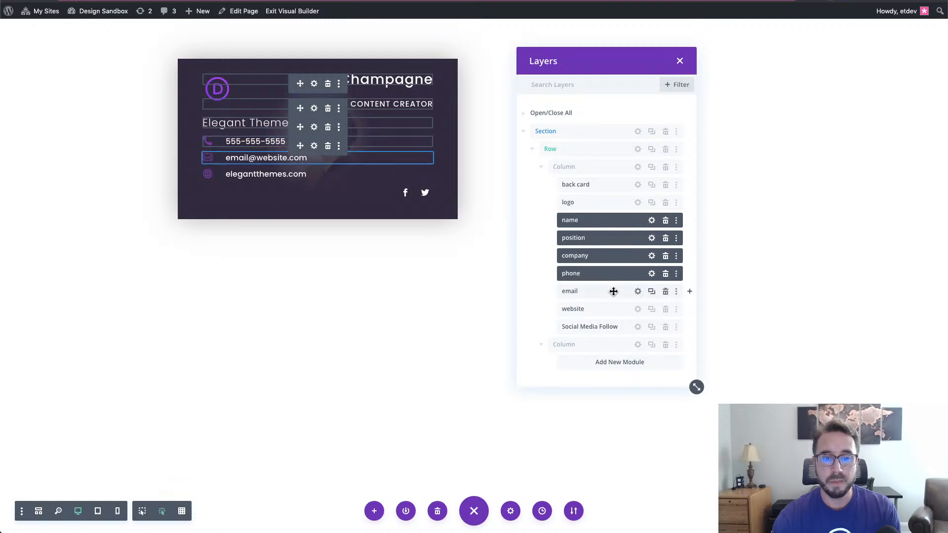
drag(610, 291, 614, 299)
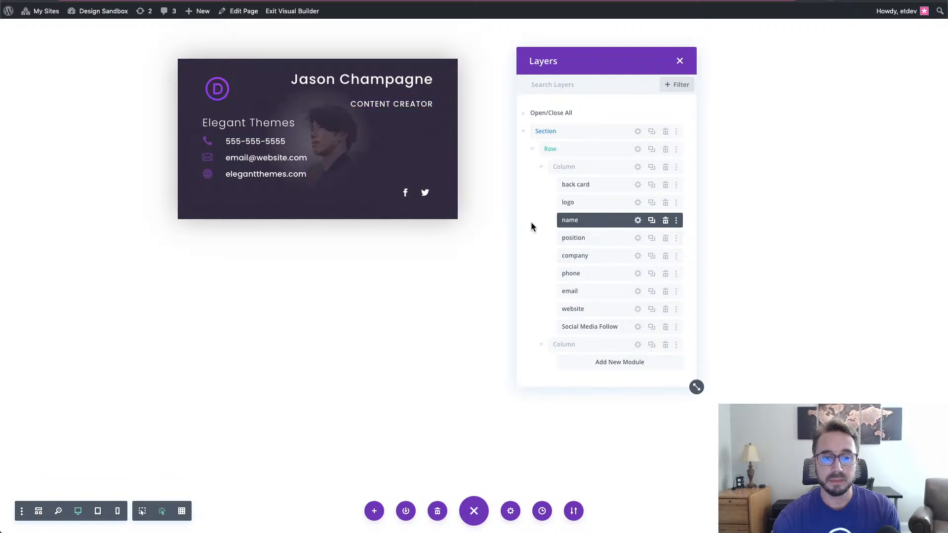
- Select the name, position, company, phone, email, website and Social Media Follow modules together
click(611, 222)
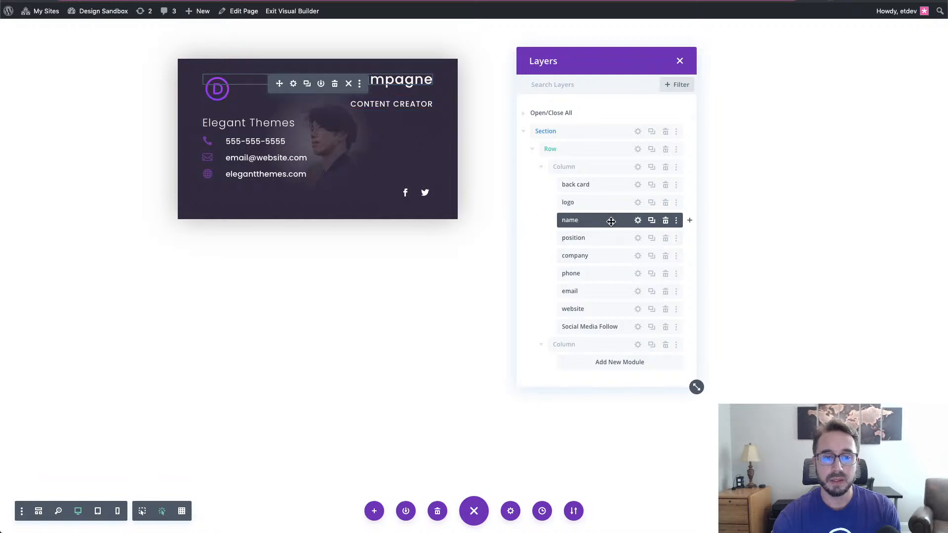
super+click(611, 237)
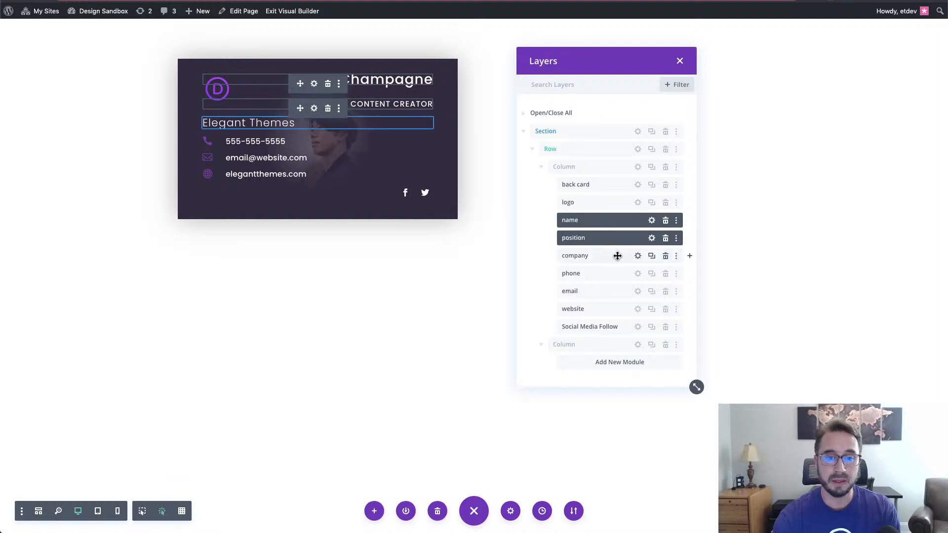
super+click(616, 255)
super+click(613, 273)
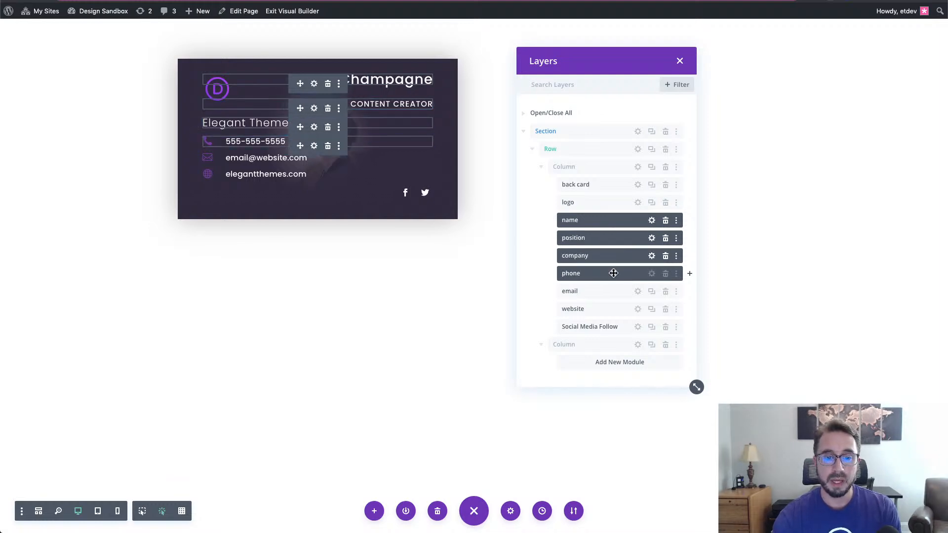
super+click(616, 291)
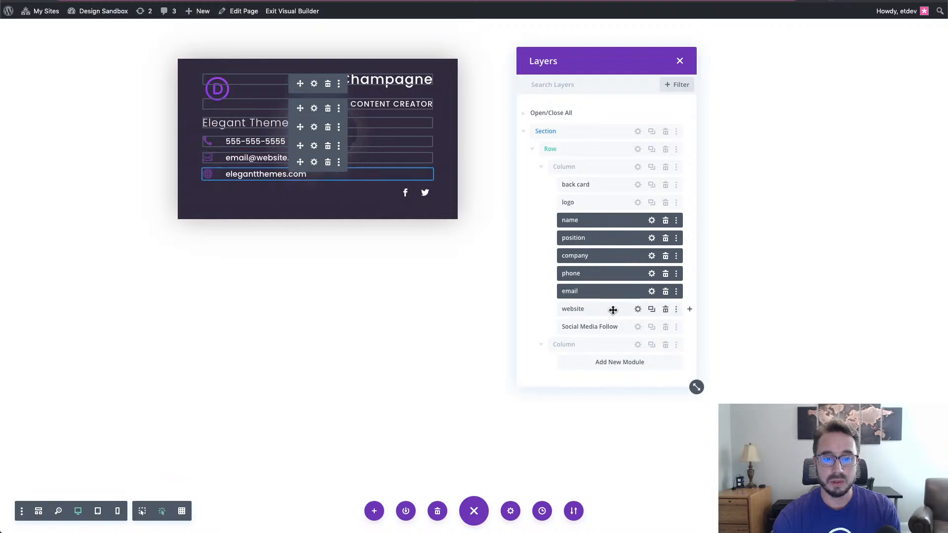
super+click(613, 309)
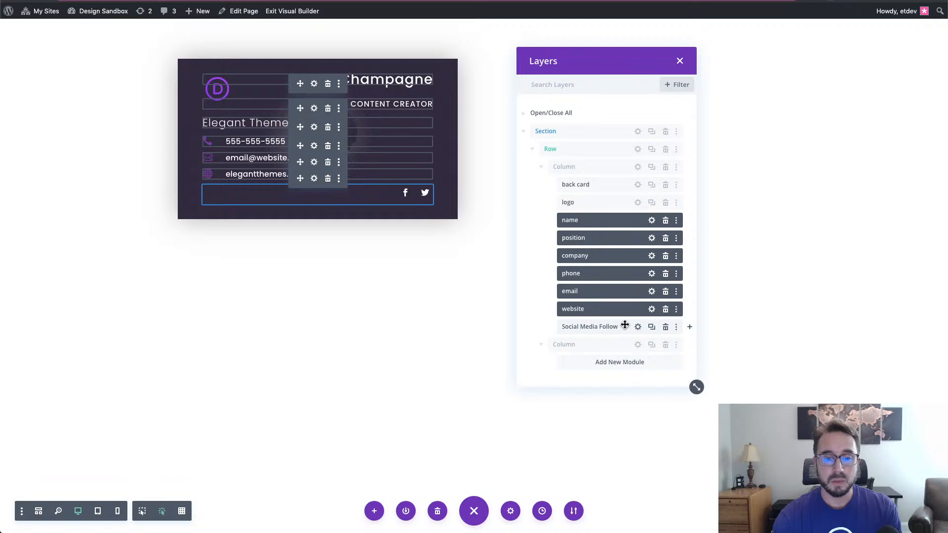
super+click(615, 326)
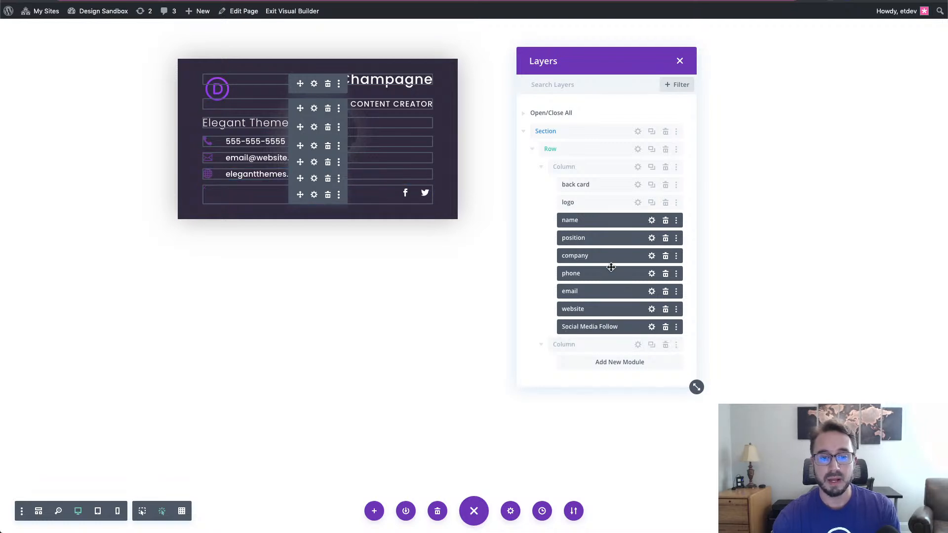
- Enter card-content as the CSS Class for all seven selected modules and save
click(652, 222)
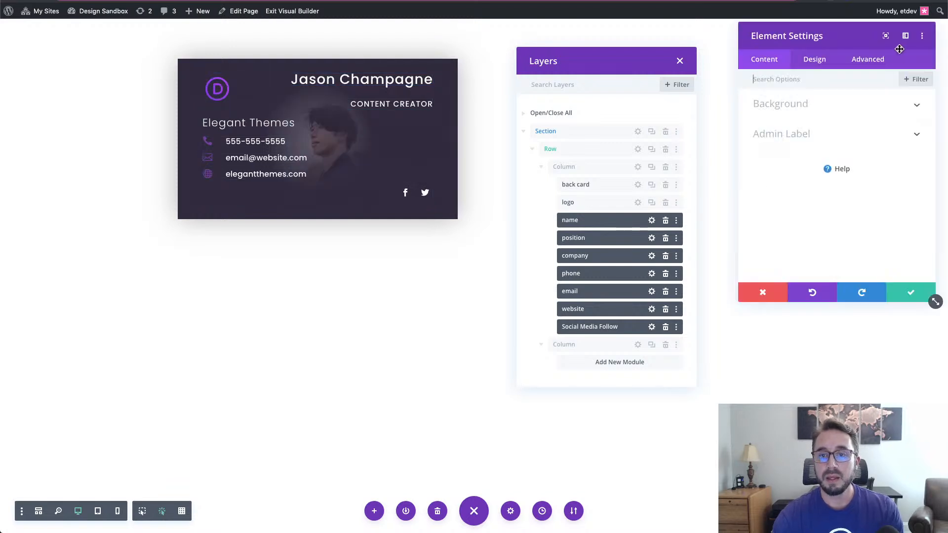
click(886, 61)
click(850, 110)
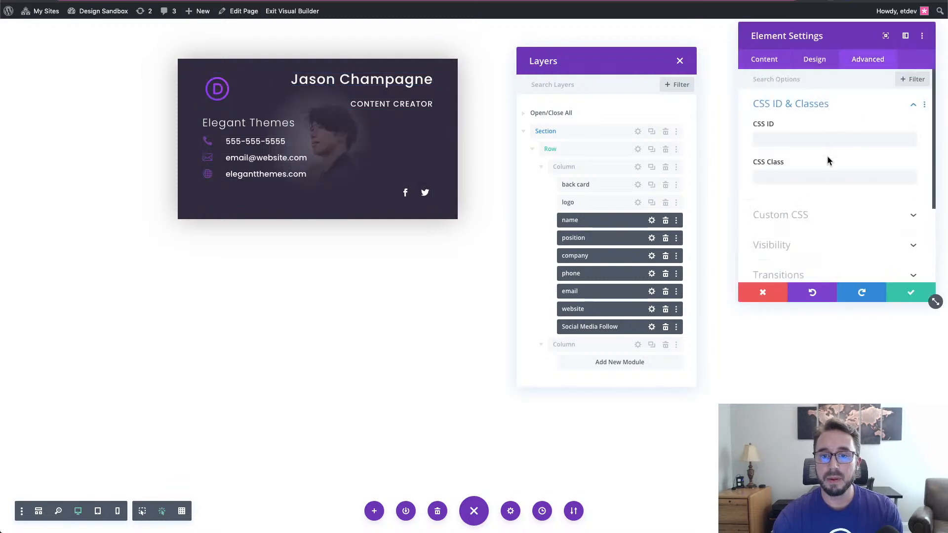
click(814, 177)
text(card-content)
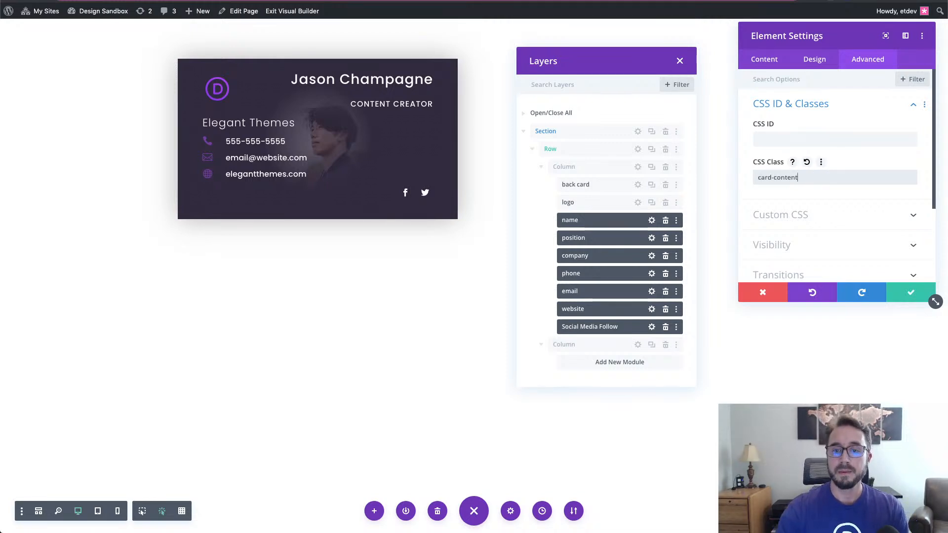
click(899, 293)
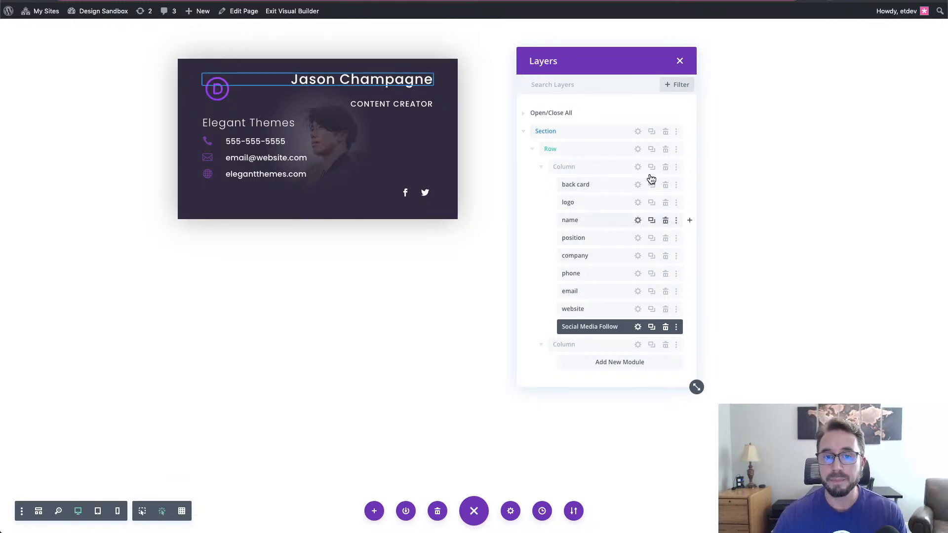
- Make the Layers list smaller and park it in the lower left corner
drag(596, 70, 542, 92)
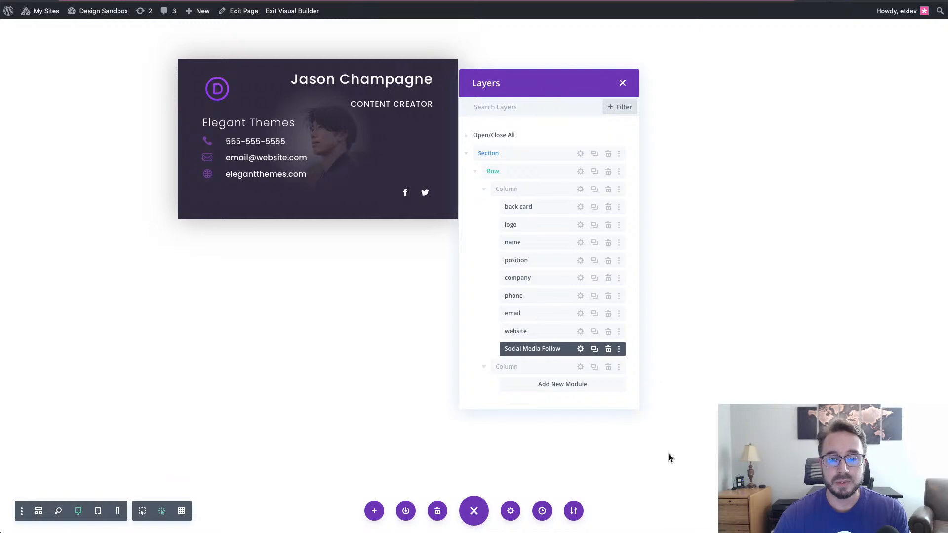
drag(629, 410, 616, 247)
scroll(573, 208, down, 5)
drag(567, 88, 565, 89)
drag(223, 242, 155, 275)
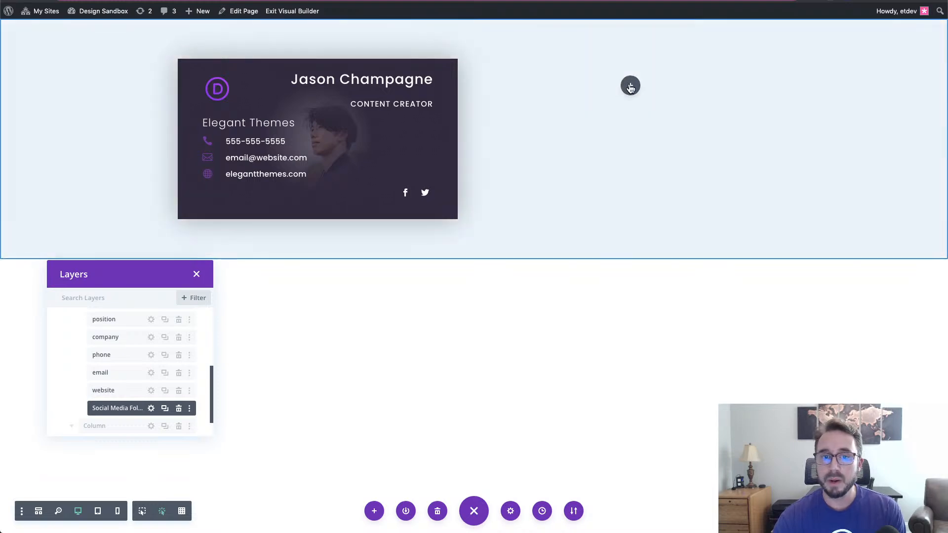
- Insert an Image module into the empty second column by searching 'image'
click(630, 85)
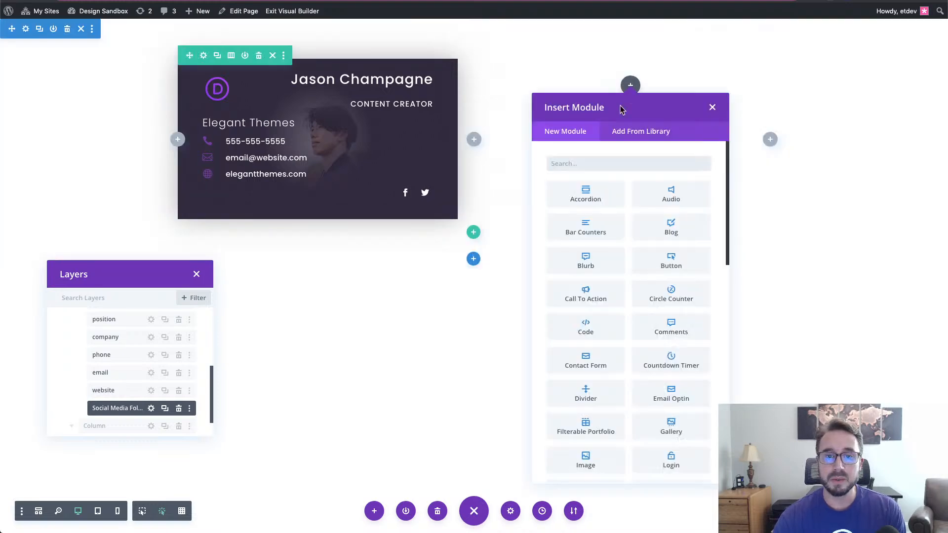
click(615, 167)
text(image)
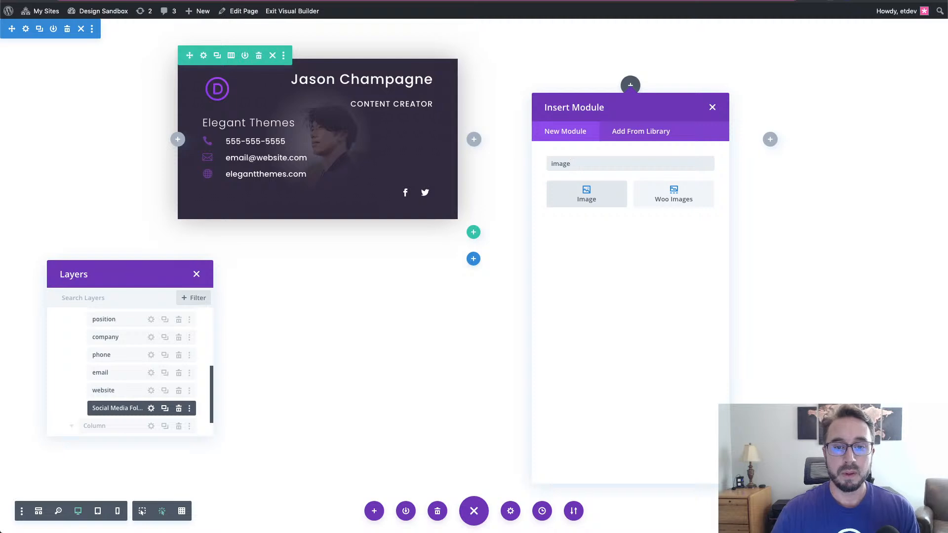
click(605, 192)
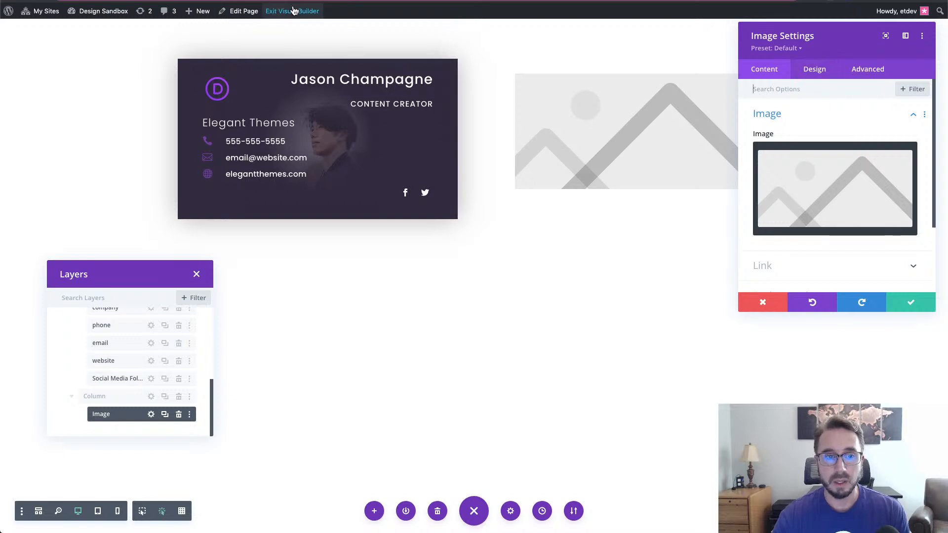
key(ctrl+Tab)
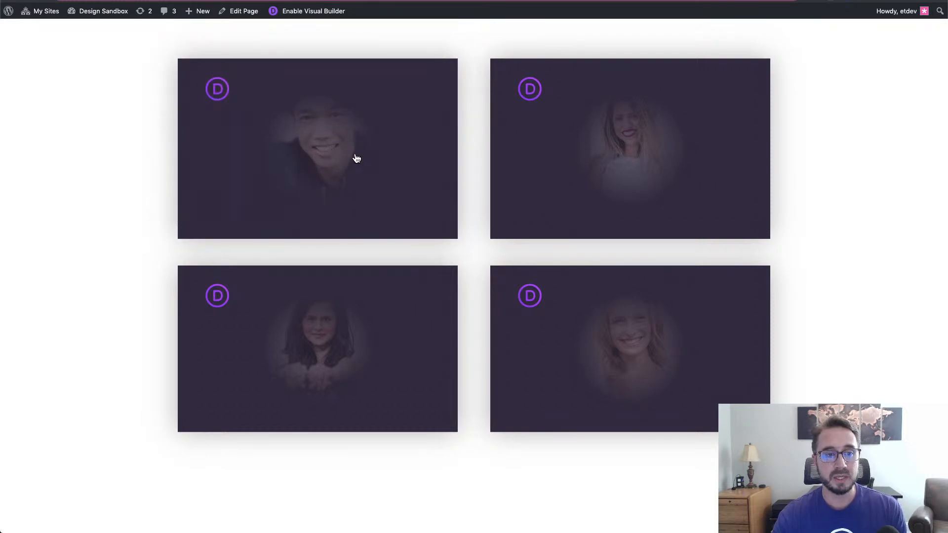
click(269, 129)
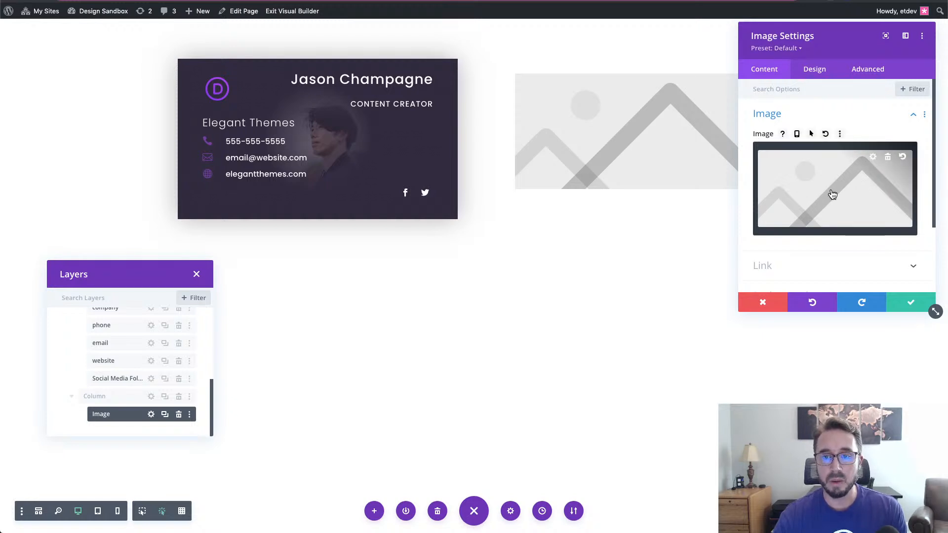
- Choose the purple D logo from the Media Library as the module's image
click(833, 194)
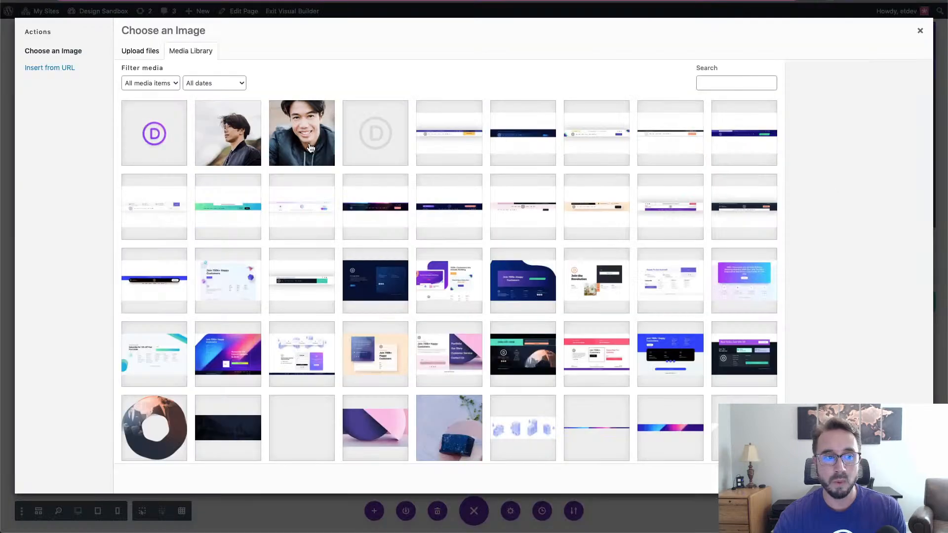
click(150, 142)
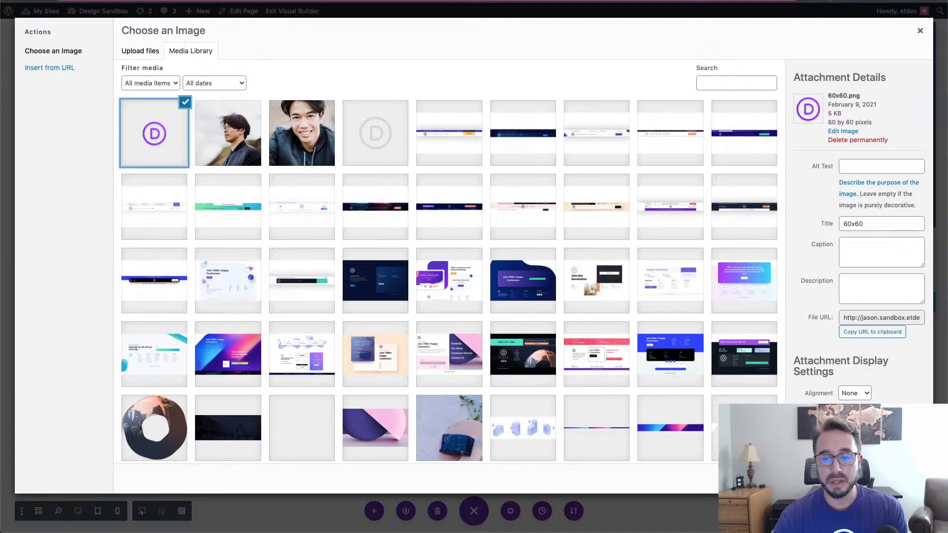
click(894, 478)
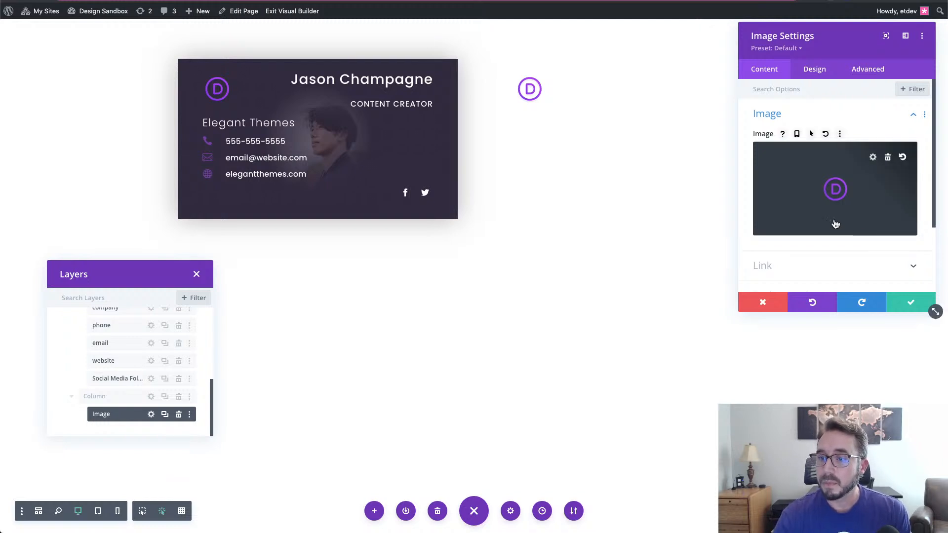
- Review the Image settings, expand Background, and save the D logo module
scroll(860, 244, down, 1)
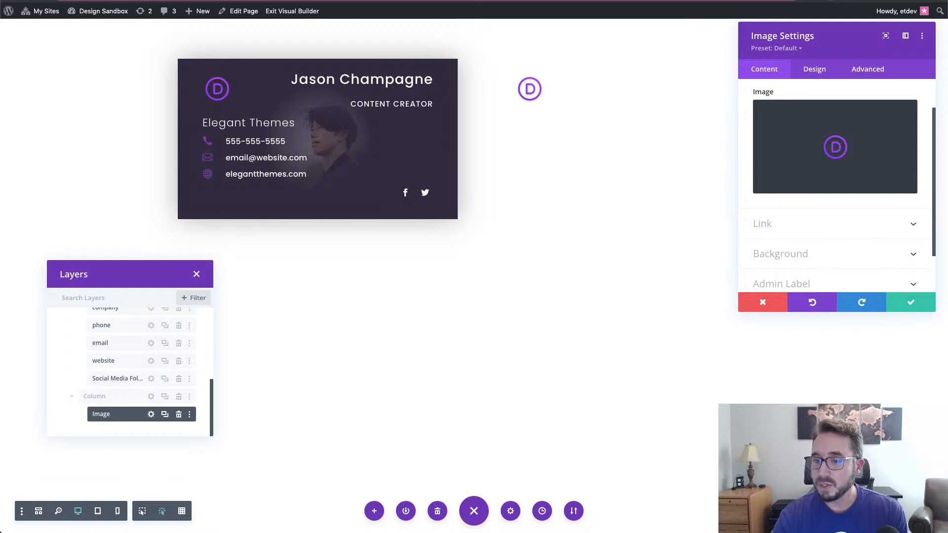
scroll(839, 258, down, 1)
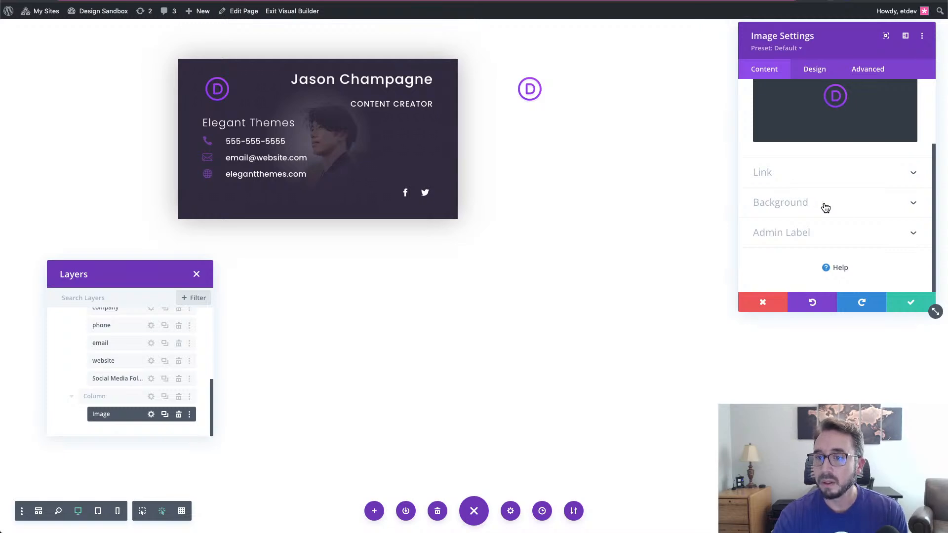
scroll(836, 197, up, 1)
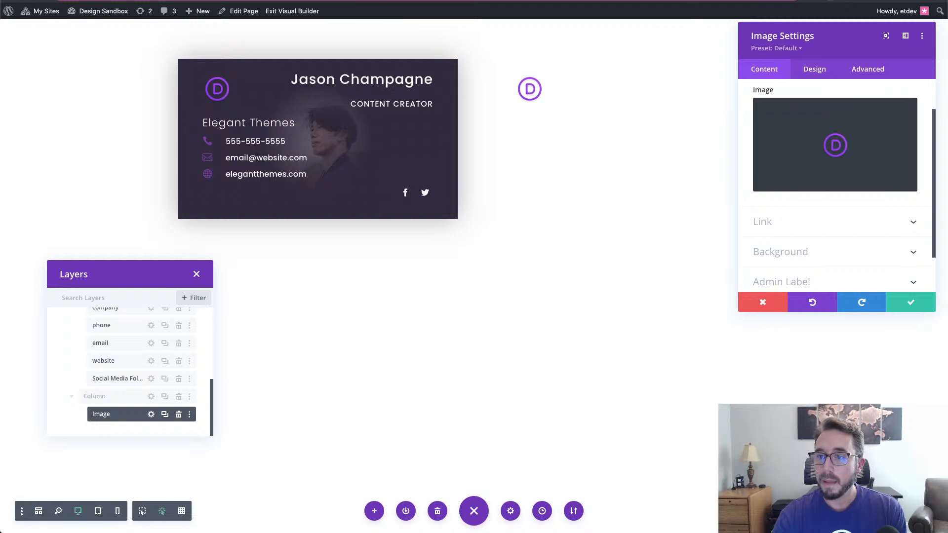
click(858, 260)
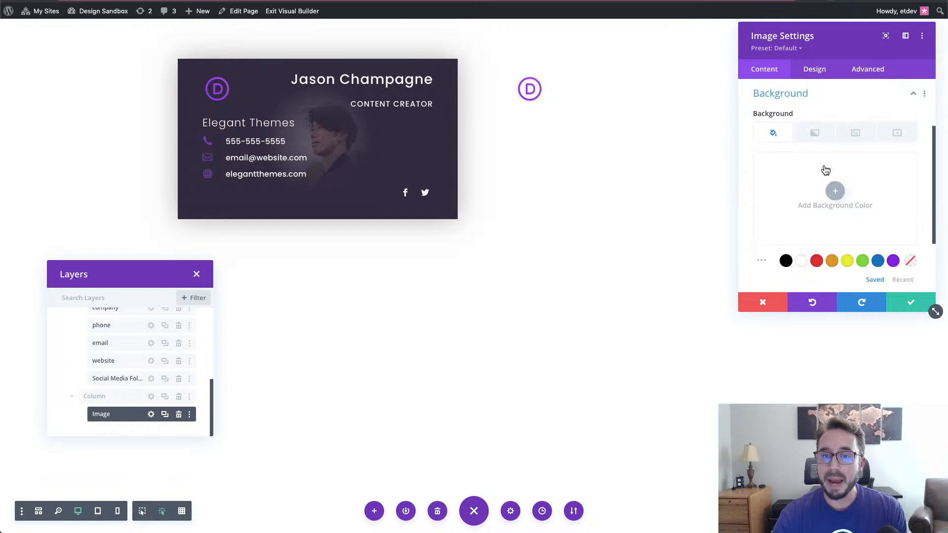
click(911, 306)
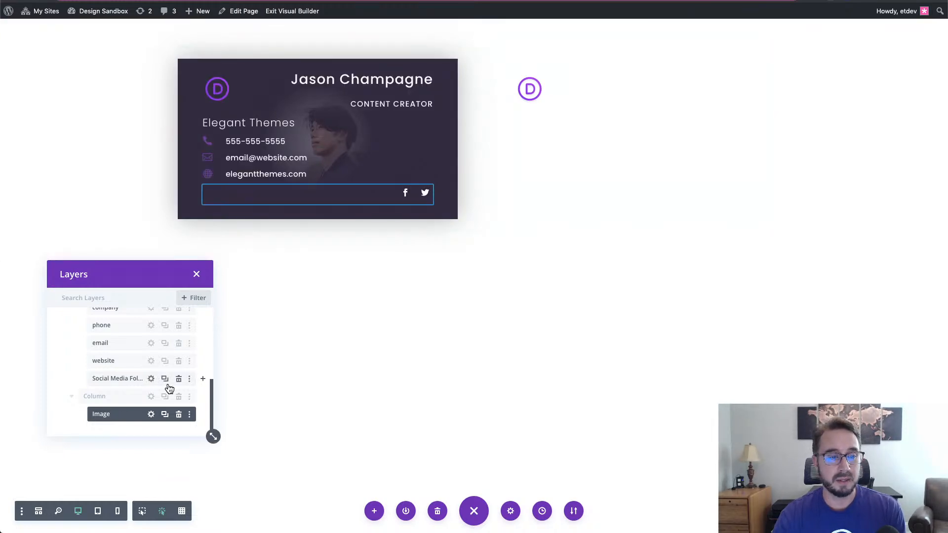
- Open the back card's Background settings with its portrait image and bring up its background menu
scroll(156, 375, up, 5)
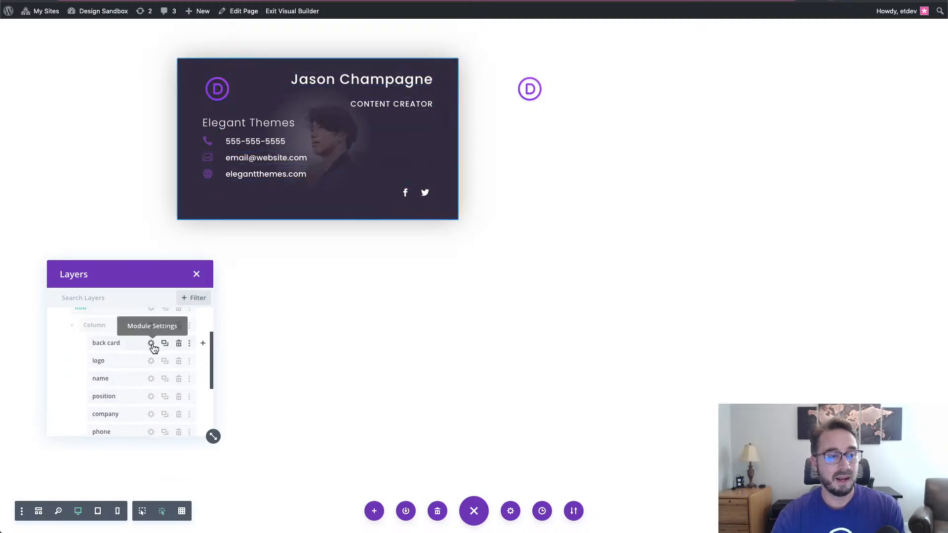
click(151, 343)
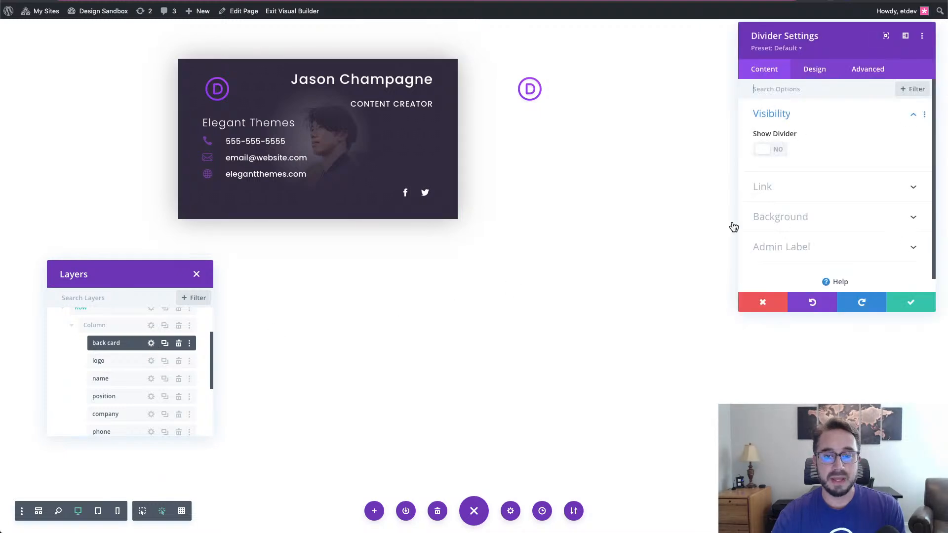
click(778, 216)
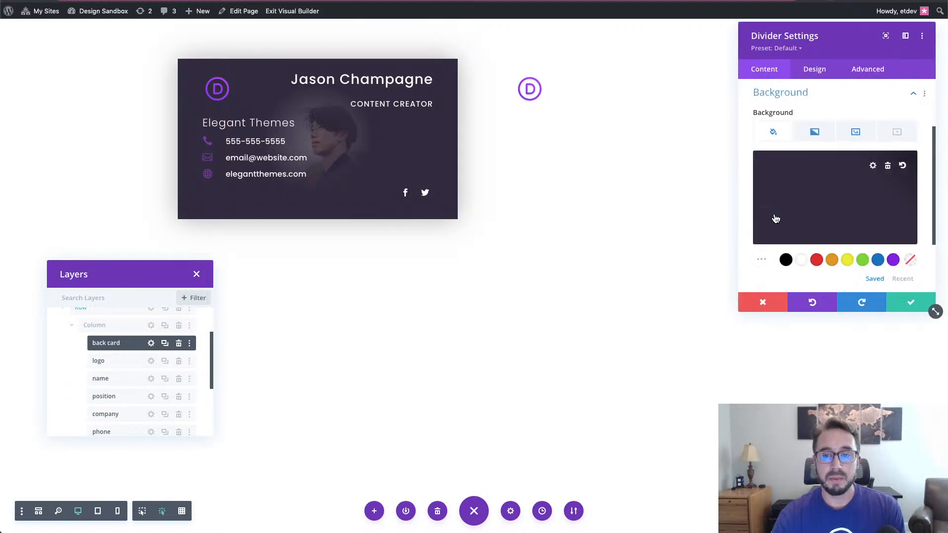
click(859, 139)
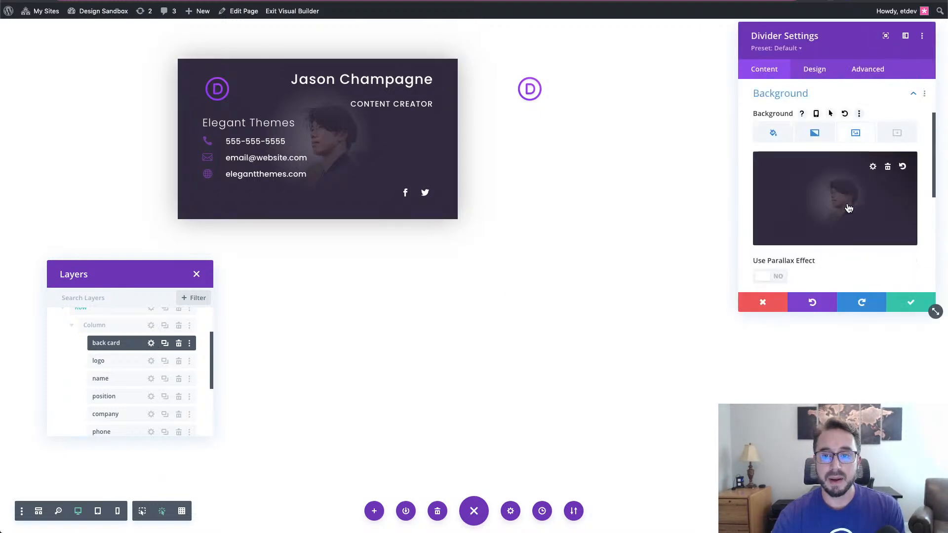
right_click(795, 98)
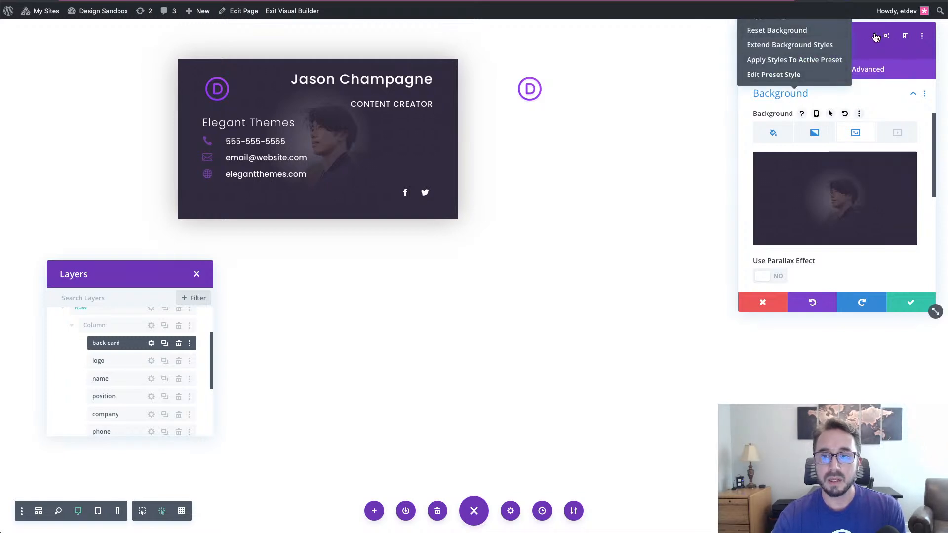
drag(863, 35, 858, 69)
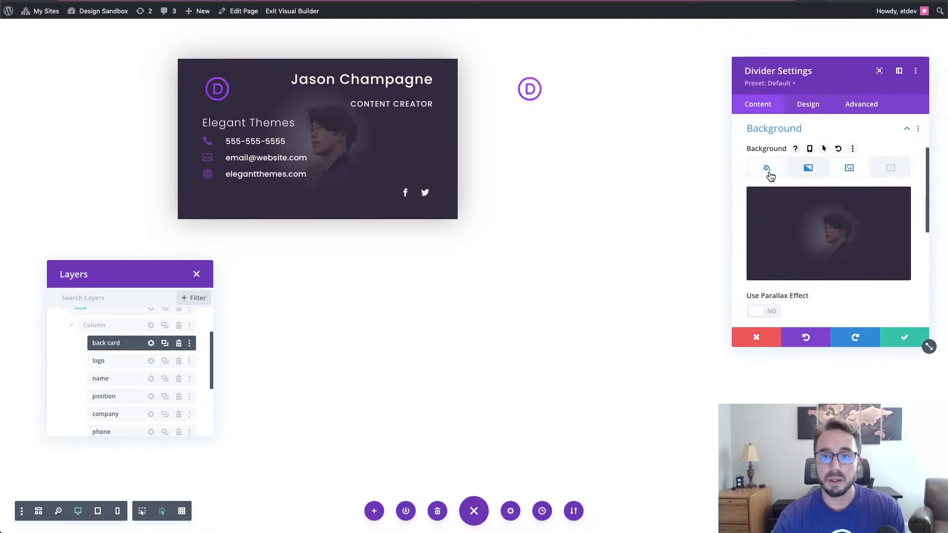
right_click(778, 130)
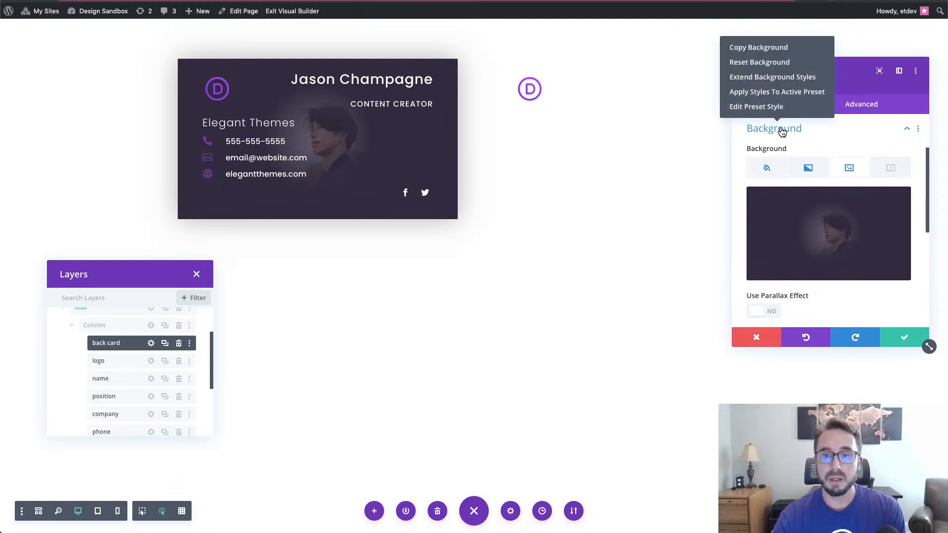
- Copy the back card's background and paste it onto the D logo Image module, then save
click(754, 52)
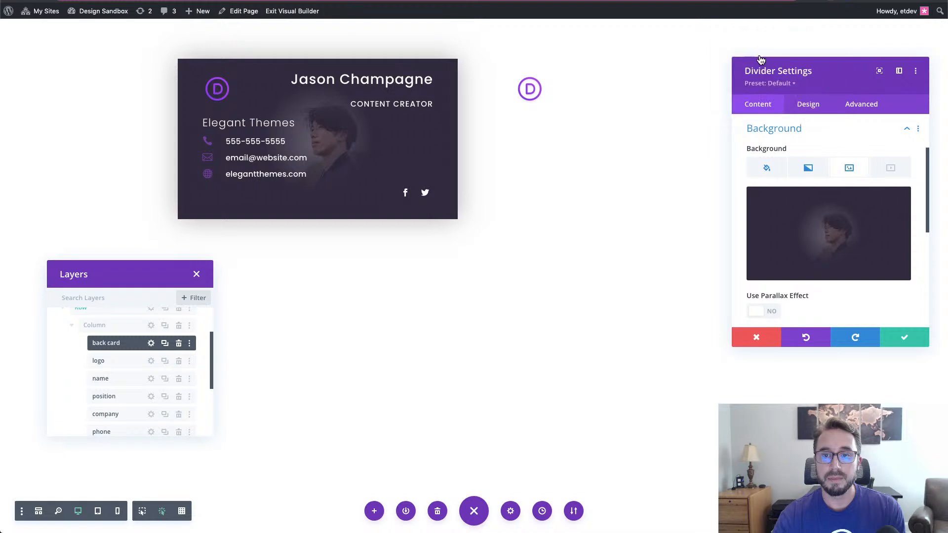
click(892, 338)
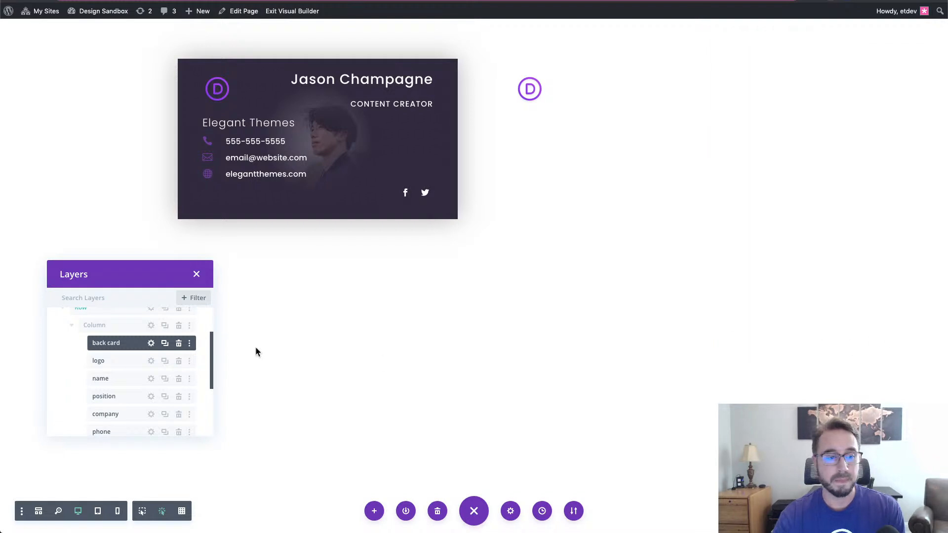
scroll(159, 369, down, 5)
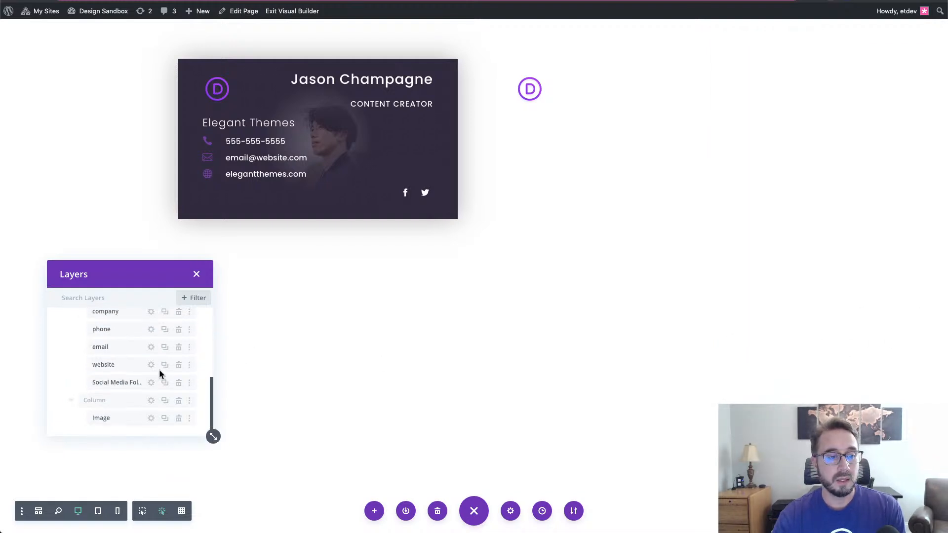
click(151, 415)
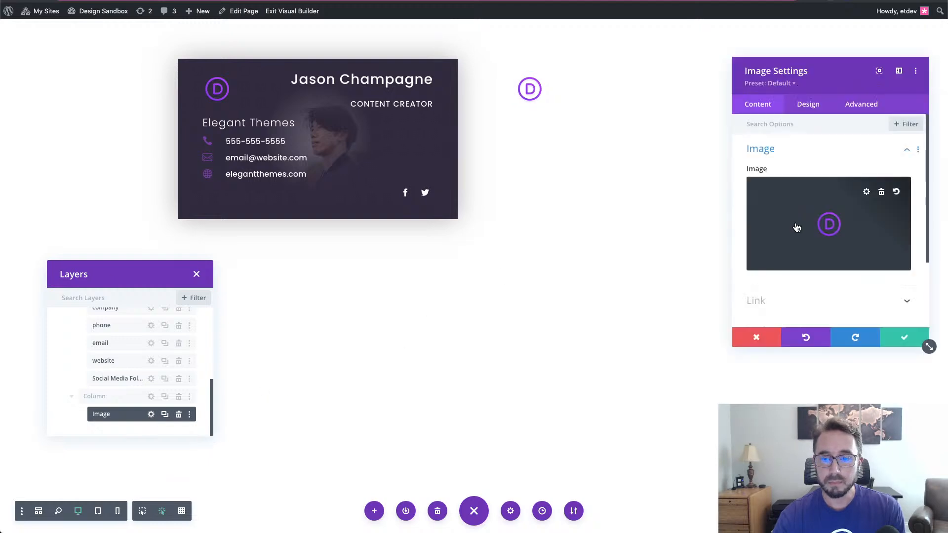
scroll(795, 227, down, 3)
click(789, 236)
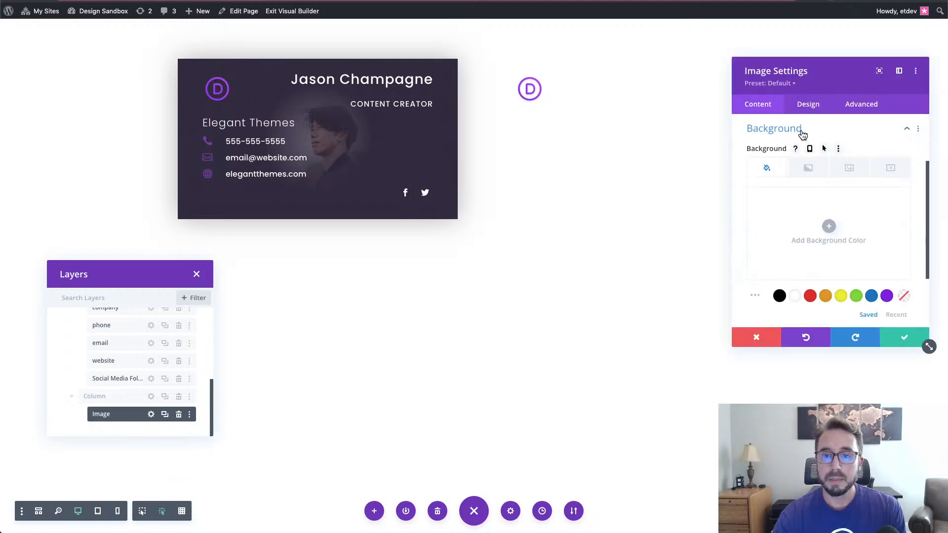
right_click(803, 134)
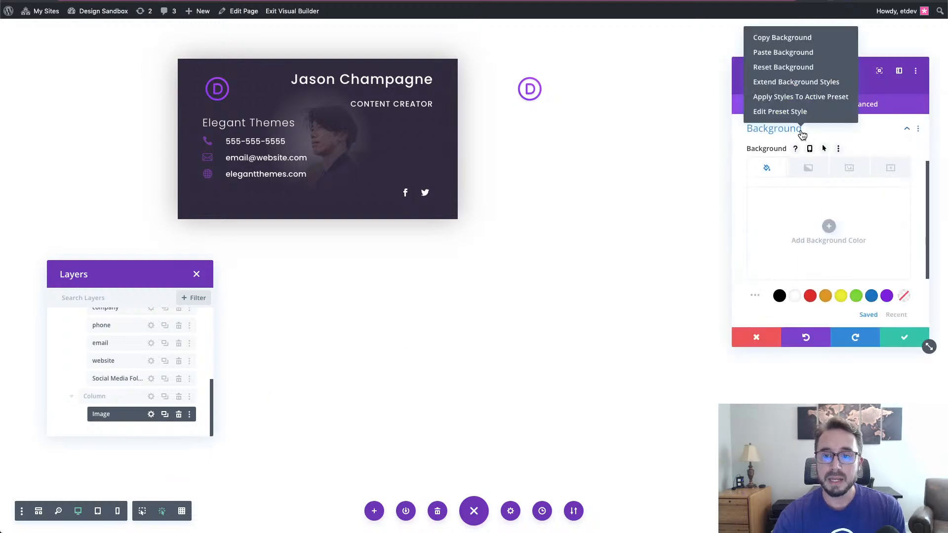
click(791, 53)
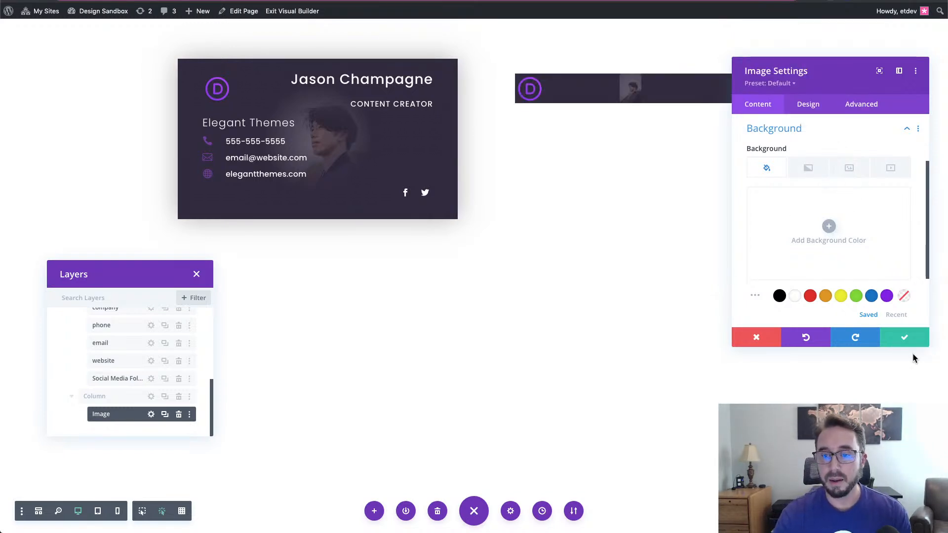
click(904, 337)
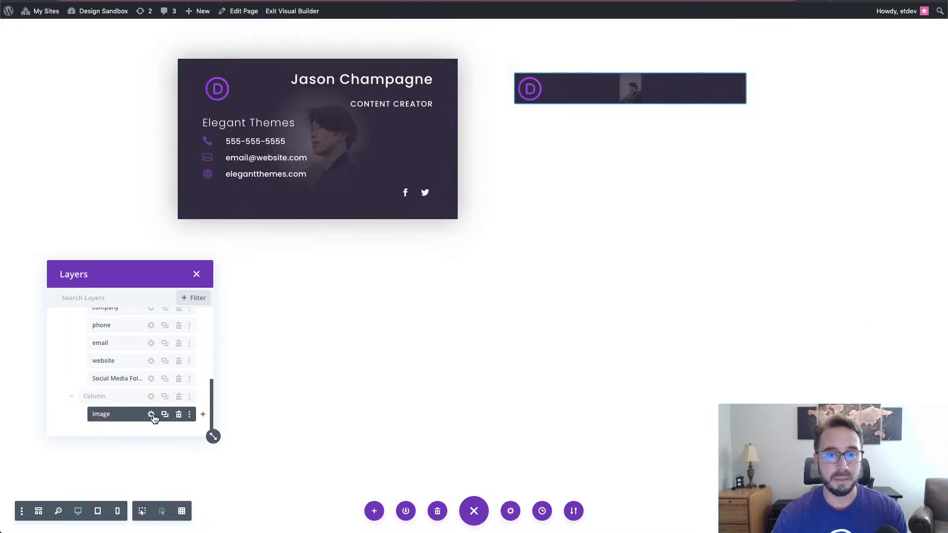
- Swap the Image module's background picture for the actor-03 photo, then show Design spacing options
click(151, 415)
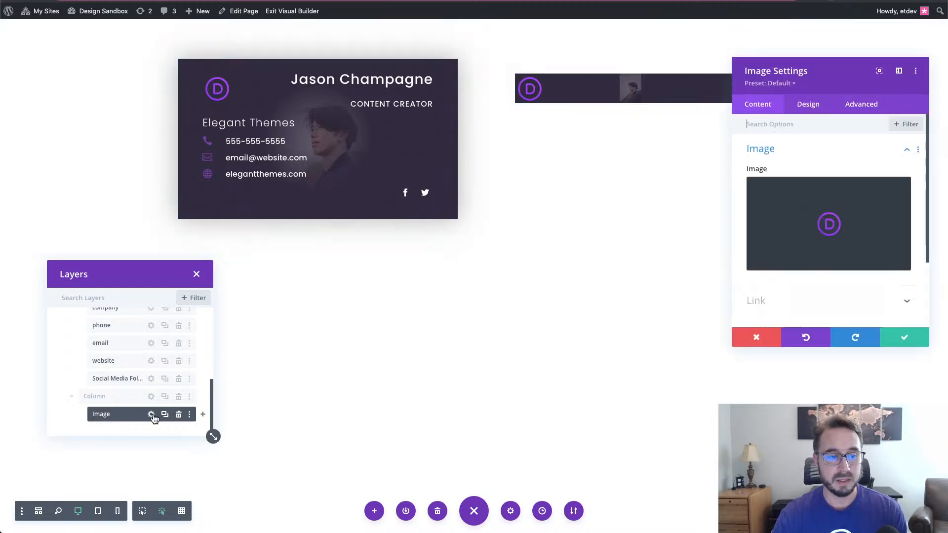
click(804, 151)
click(804, 151)
scroll(807, 292, down, 3)
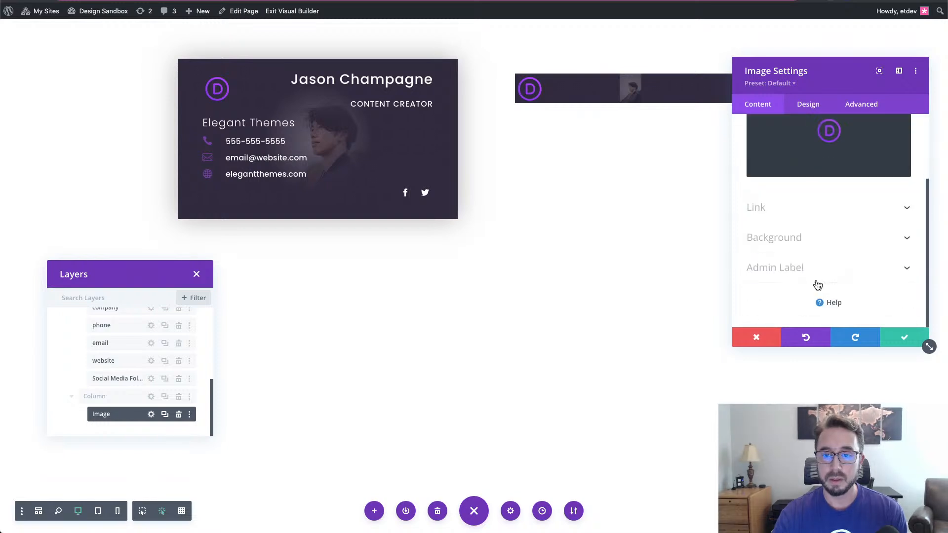
click(824, 239)
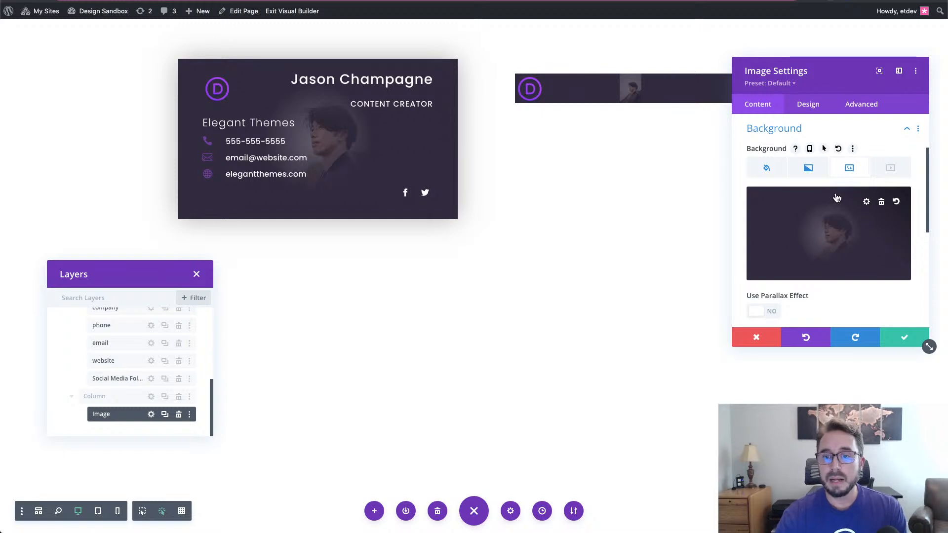
click(832, 238)
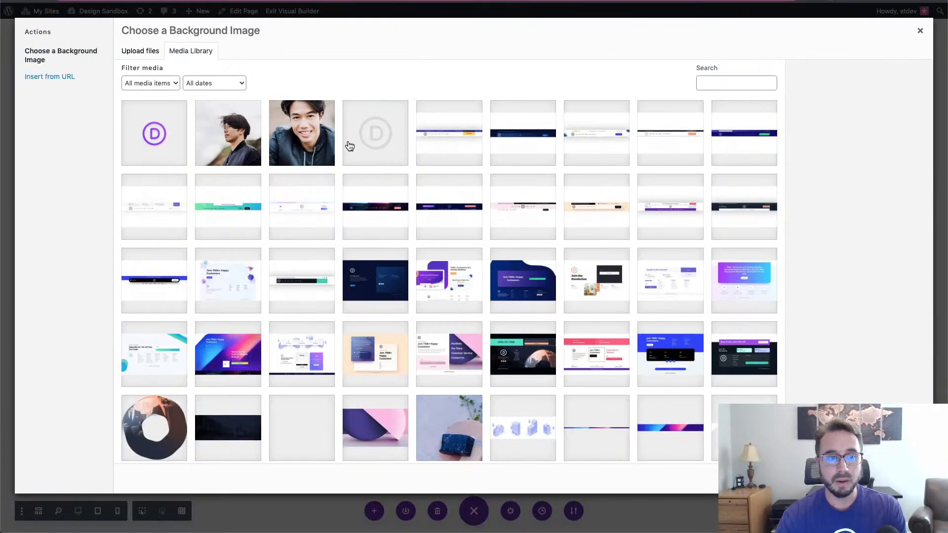
click(321, 134)
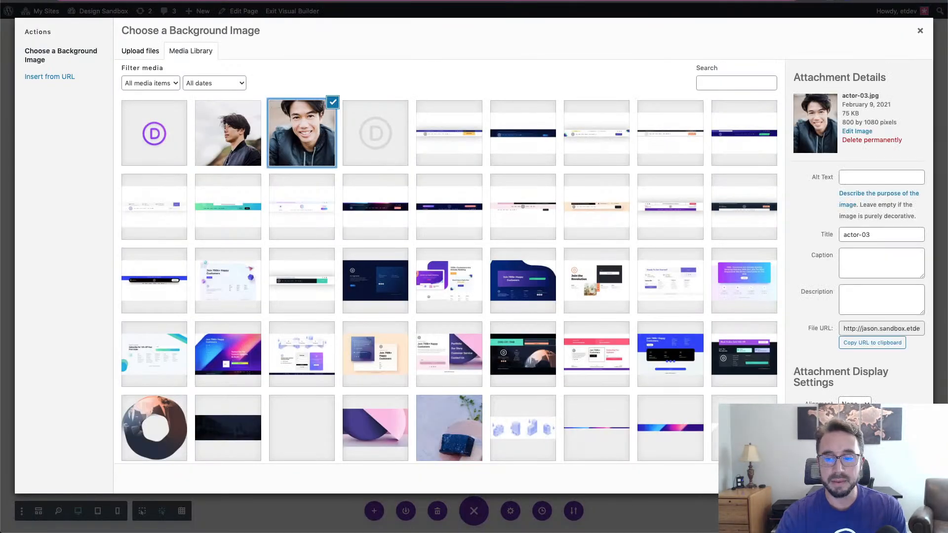
click(889, 478)
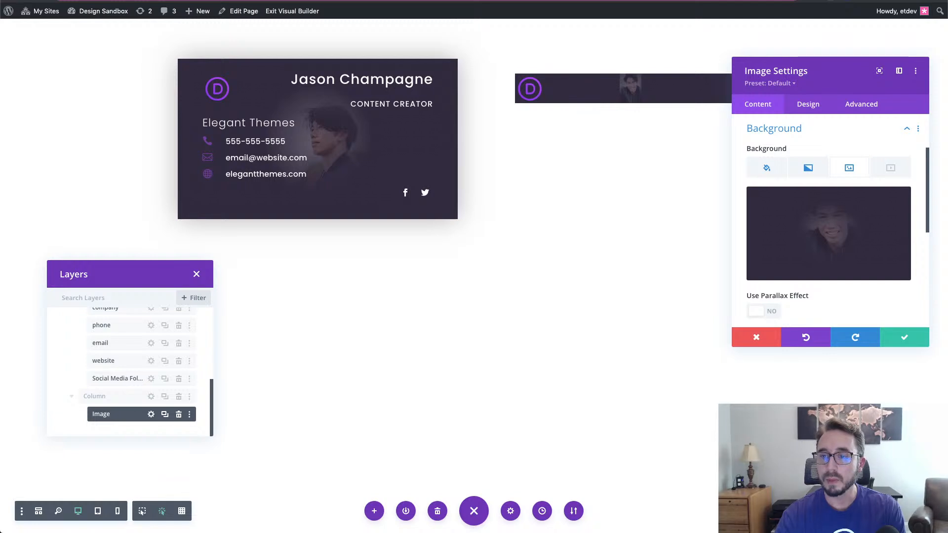
click(808, 104)
click(832, 209)
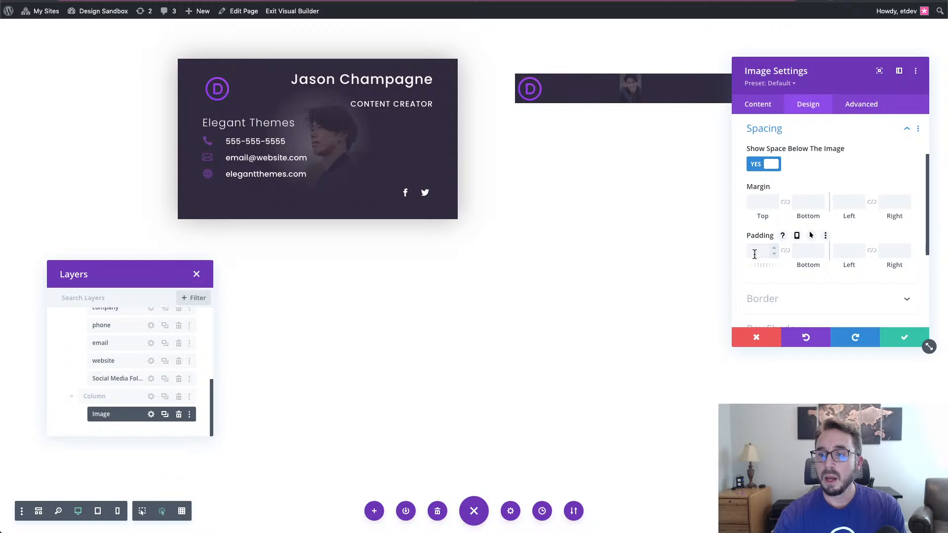
- Set responsive padding: desktop 30px top, 50px left; phone 15px top, 10px left
click(797, 236)
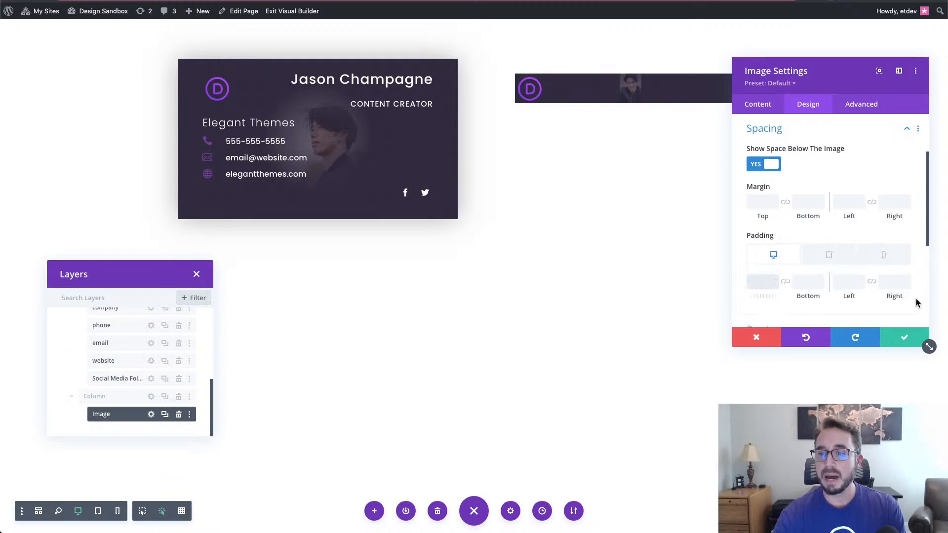
text(30px)
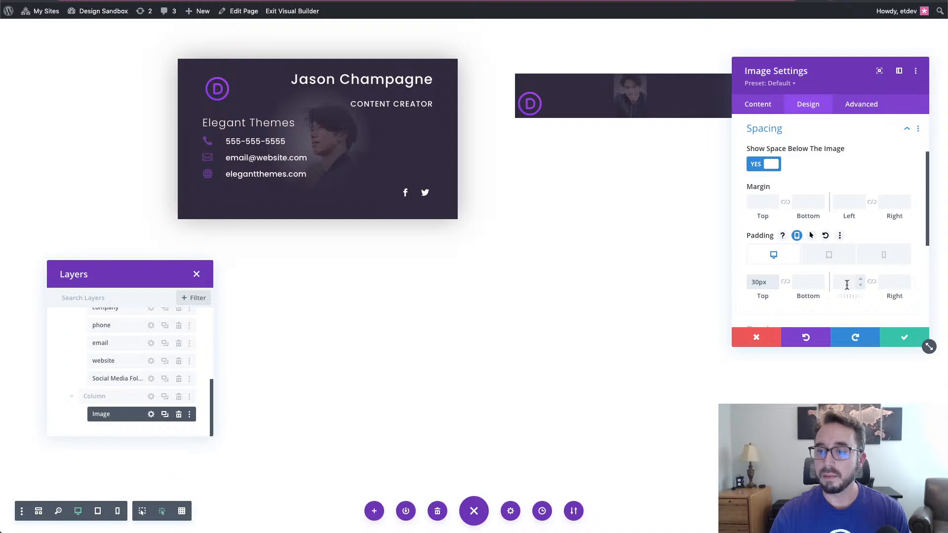
text(50px)
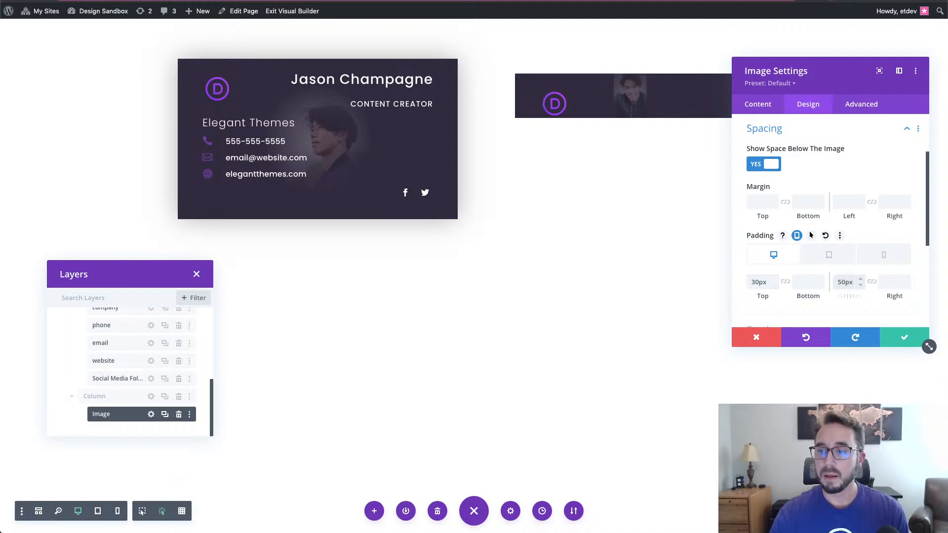
click(892, 256)
click(778, 286)
text(15)
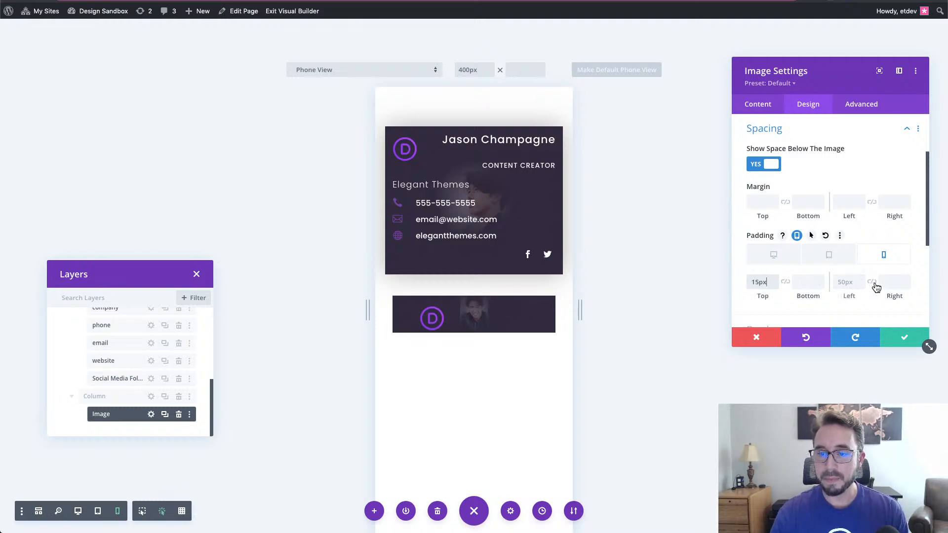
click(846, 282)
text(10)
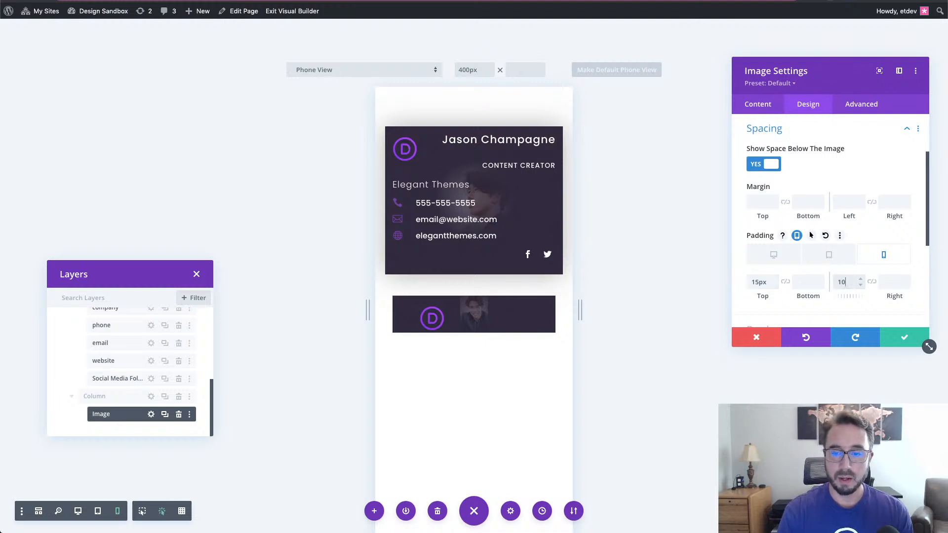
click(784, 261)
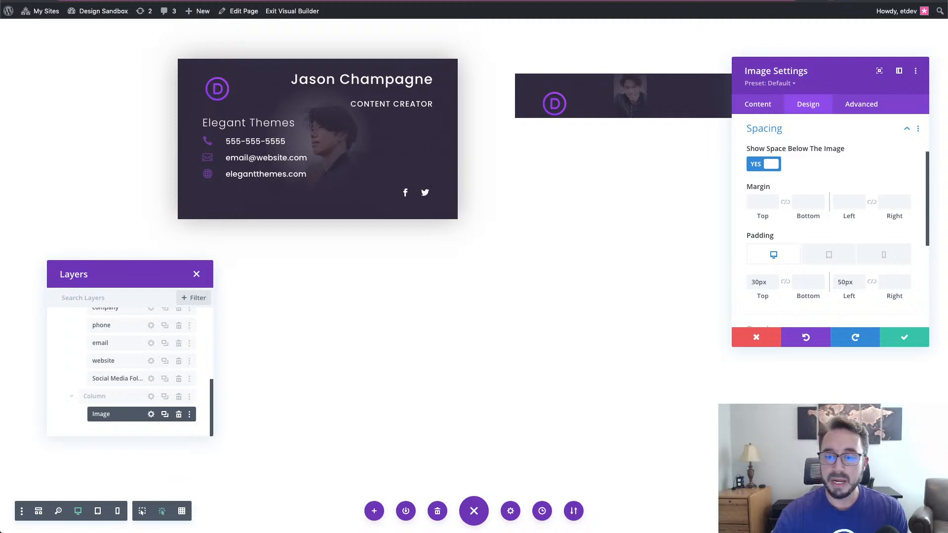
- Give the second card's image the CSS class 'front' in its Advanced settings
click(850, 107)
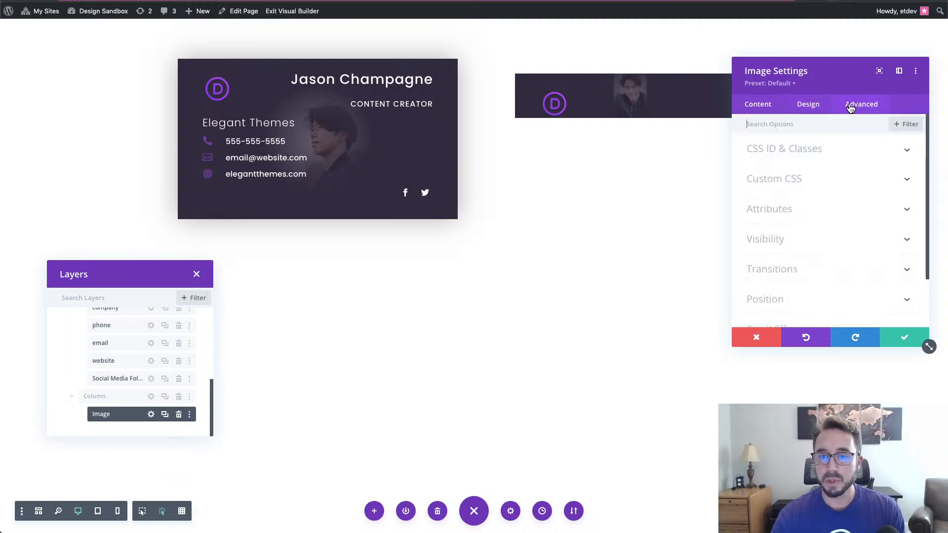
click(814, 157)
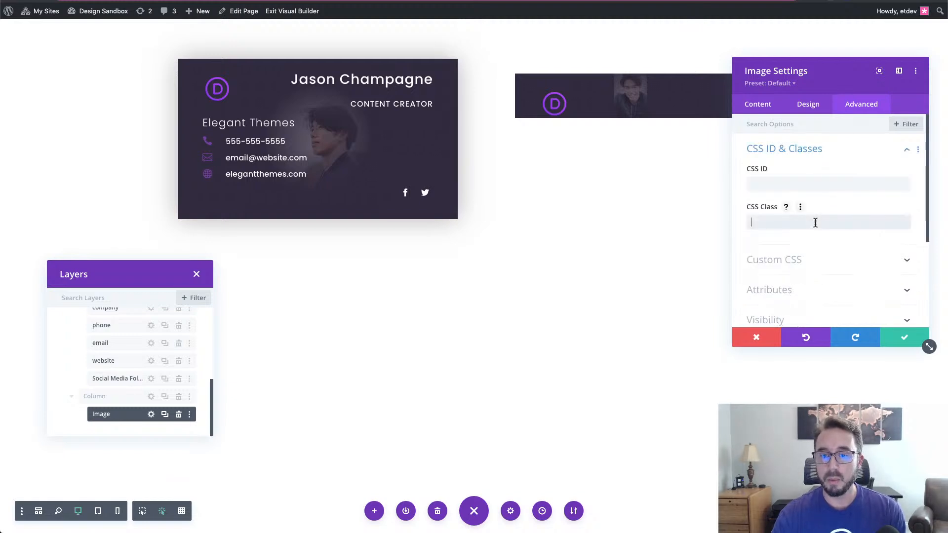
text(front-card)
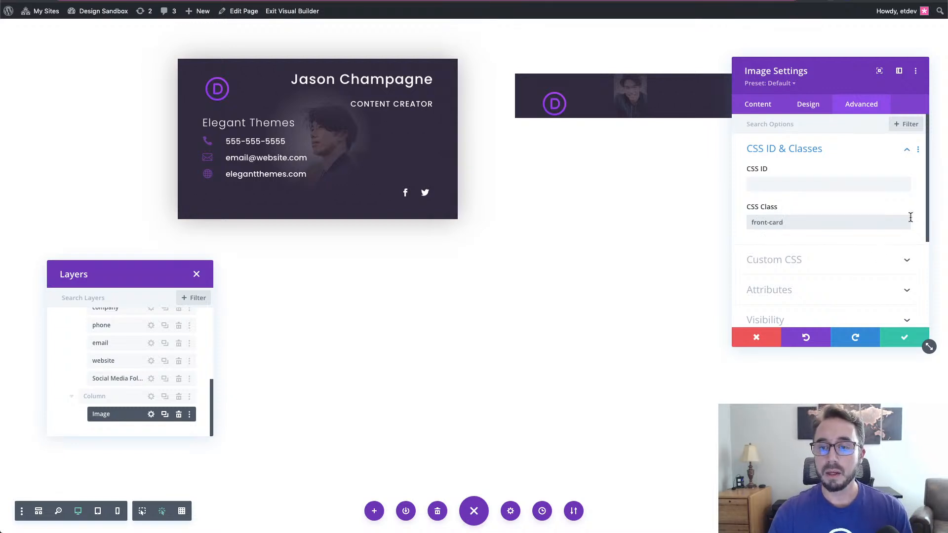
scroll(898, 216, down, 5)
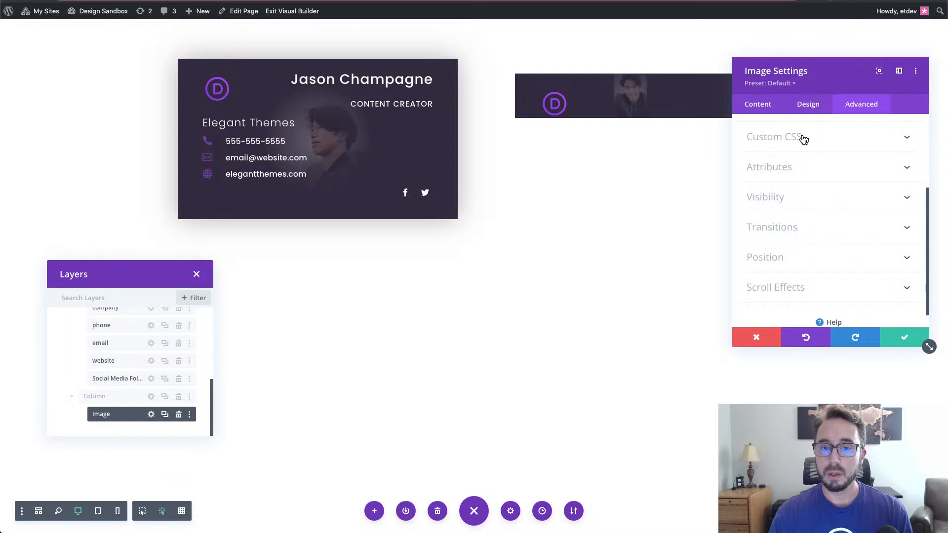
- Enter height: 100%; and width: 100%; on separate lines in the image's Main Element custom CSS
click(802, 138)
click(817, 262)
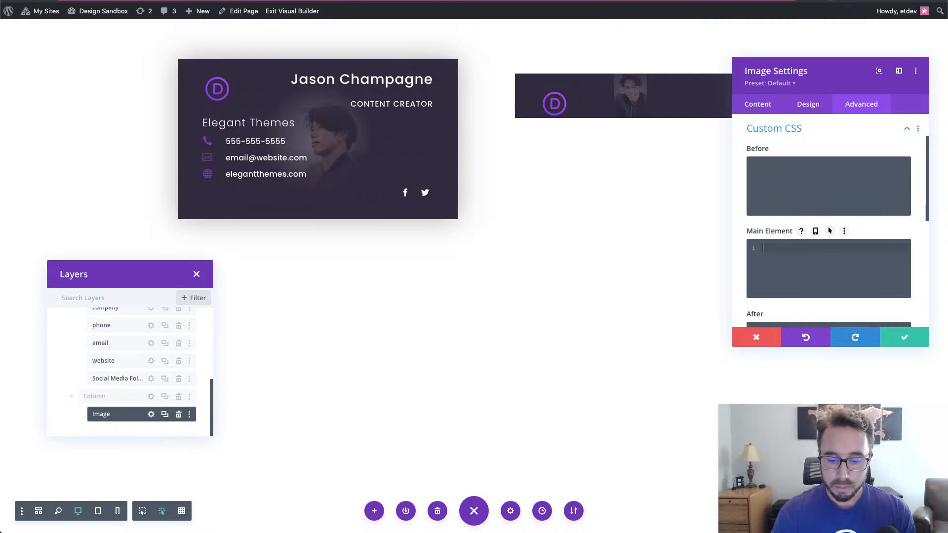
key(XF86AudioMute)
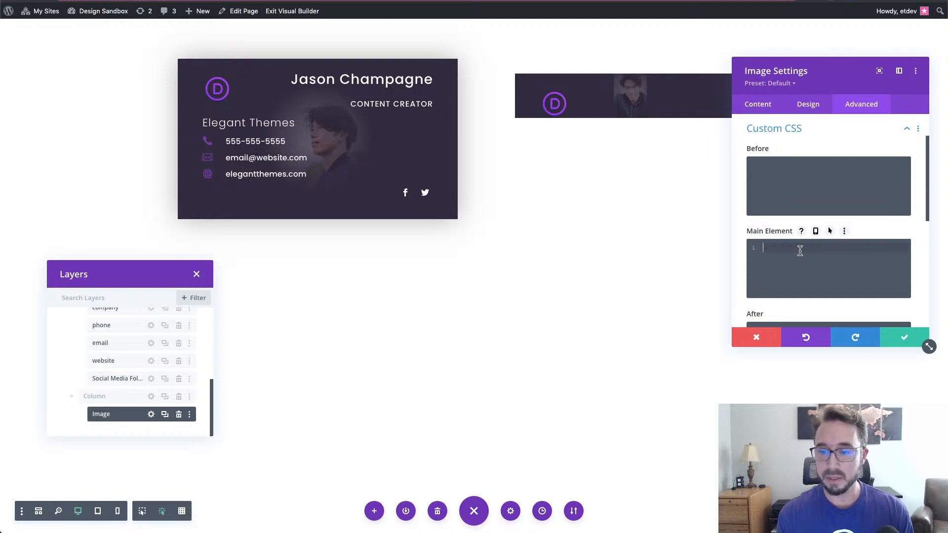
text(height:)
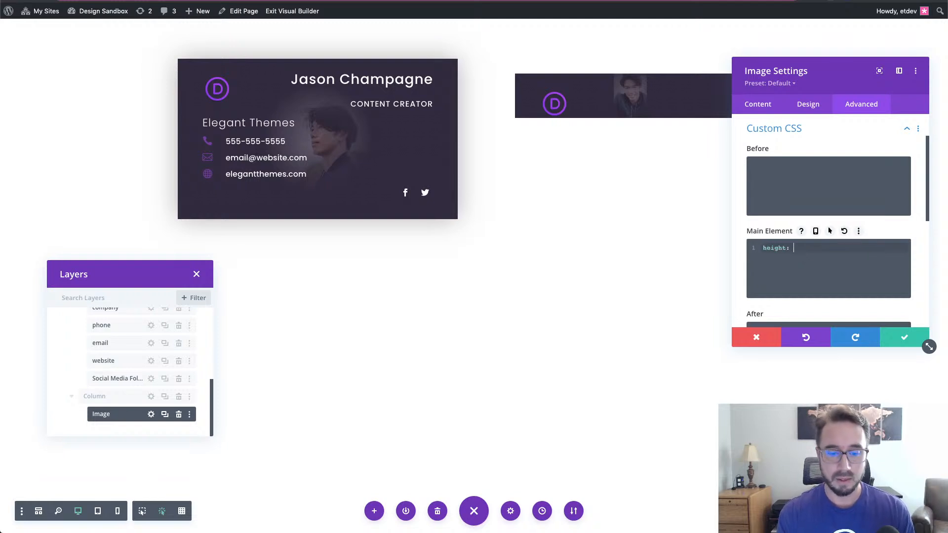
text( 100%;)
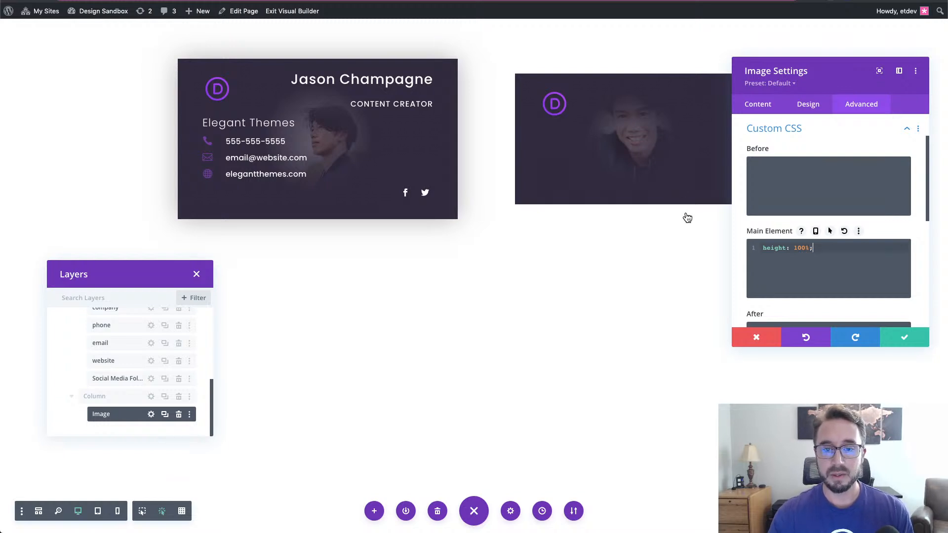
key(Return)
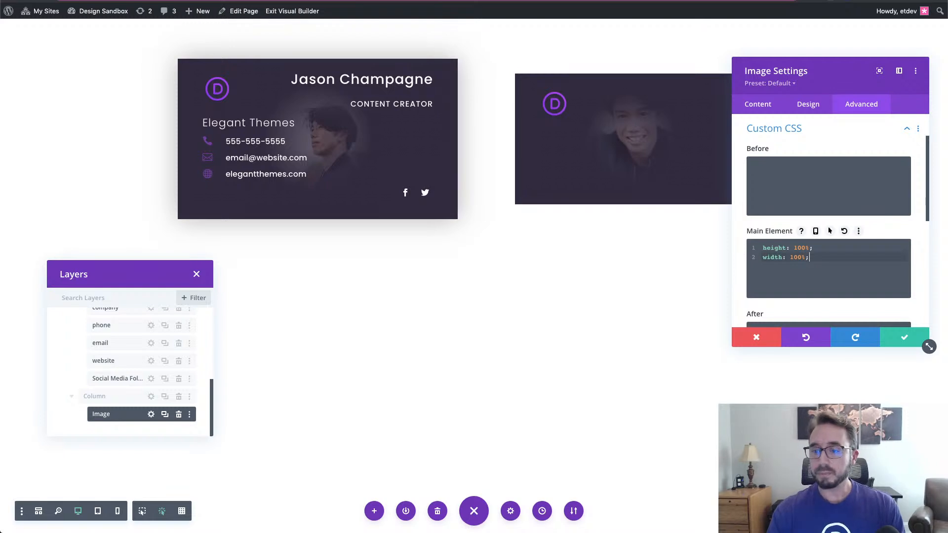
scroll(851, 165, down, 2)
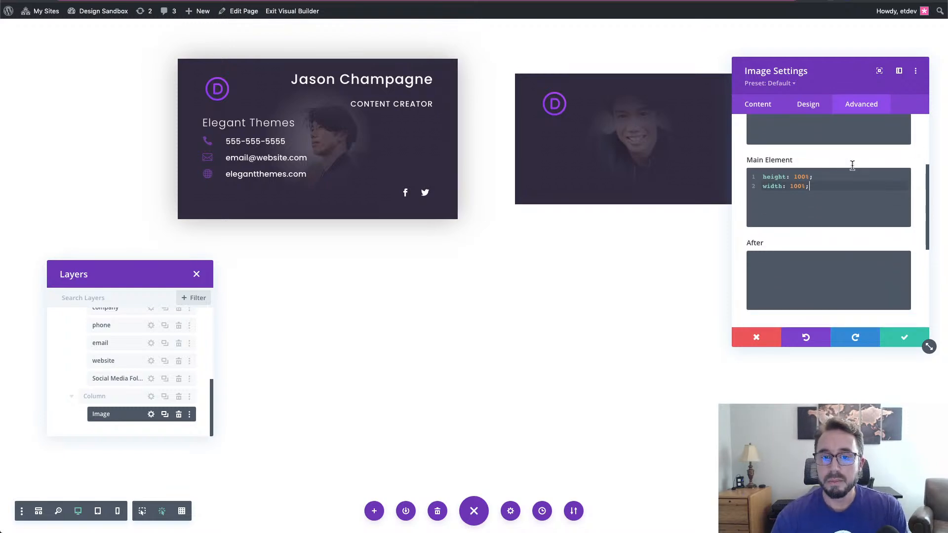
scroll(849, 198, down, 3)
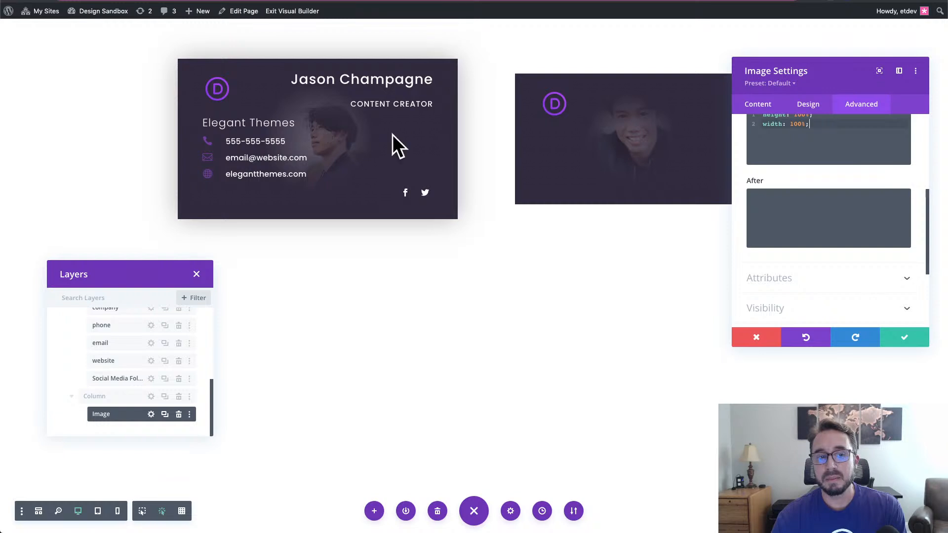
scroll(805, 284, down, 2)
scroll(805, 283, down, 2)
- Set the D logo image's position to Absolute with Z Index 13, then save its settings
click(803, 279)
scroll(810, 221, up, 3)
click(802, 266)
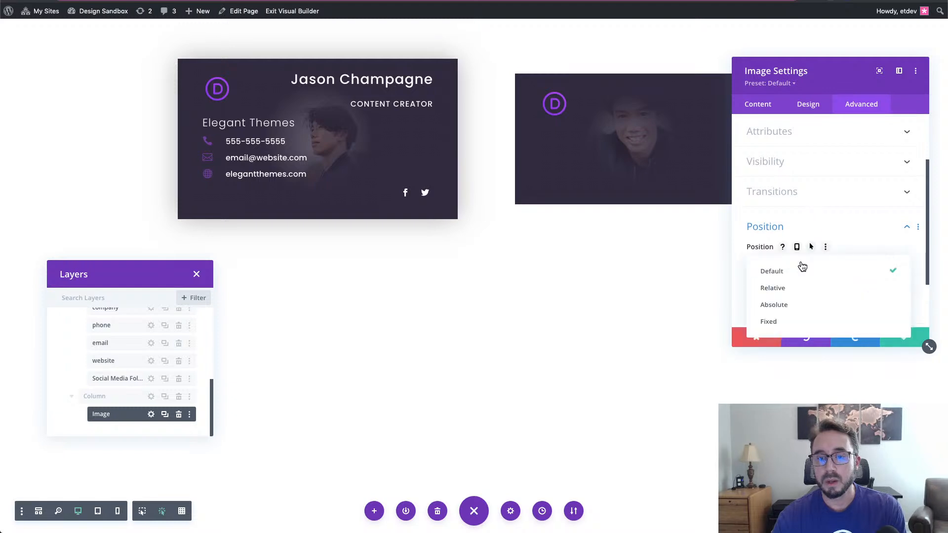
click(812, 306)
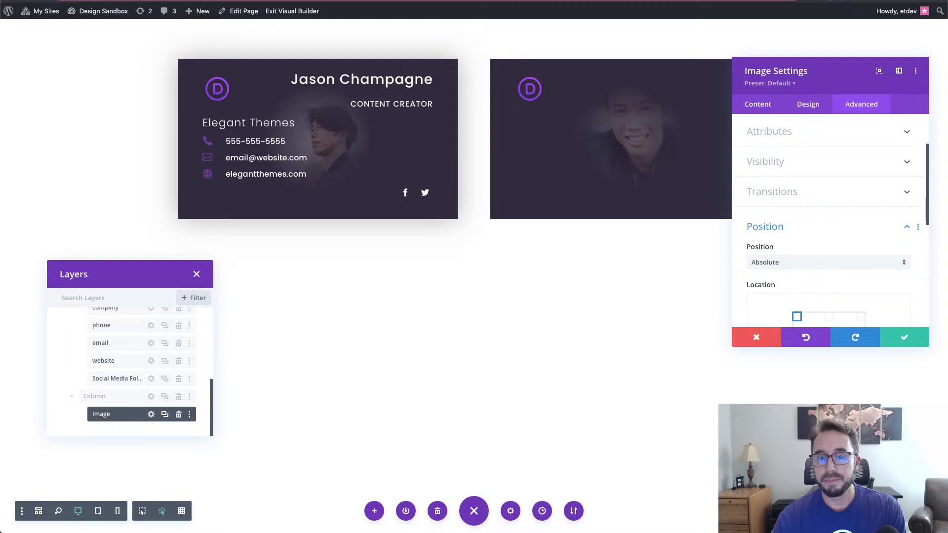
scroll(887, 210, down, 4)
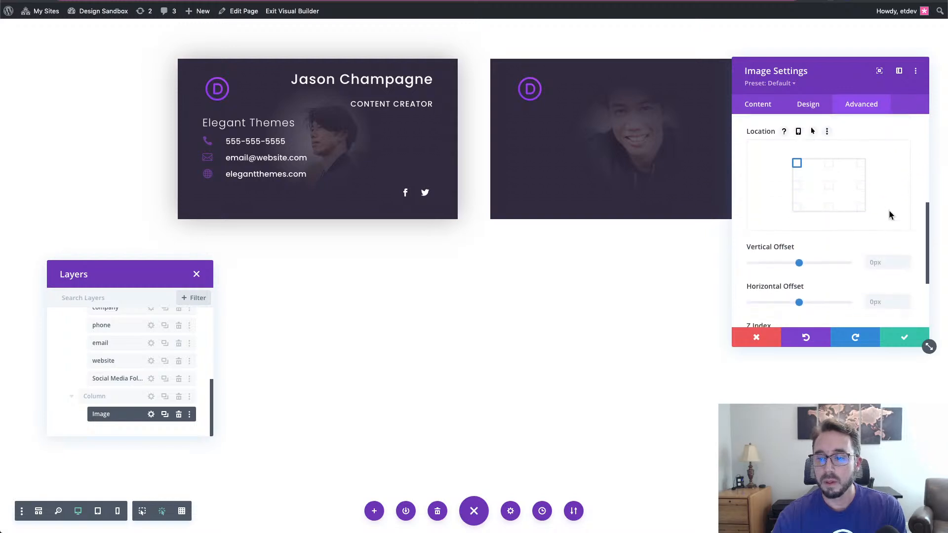
scroll(887, 209, down, 3)
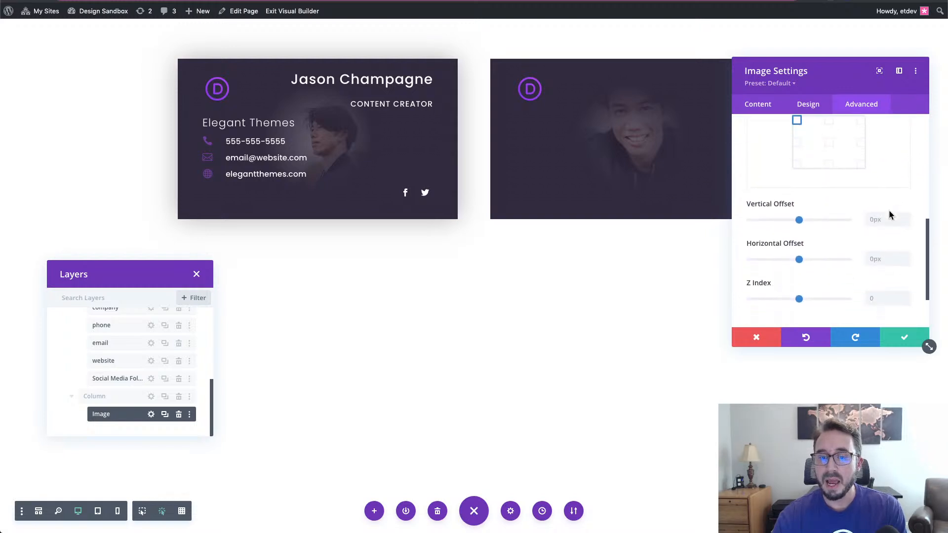
click(894, 271)
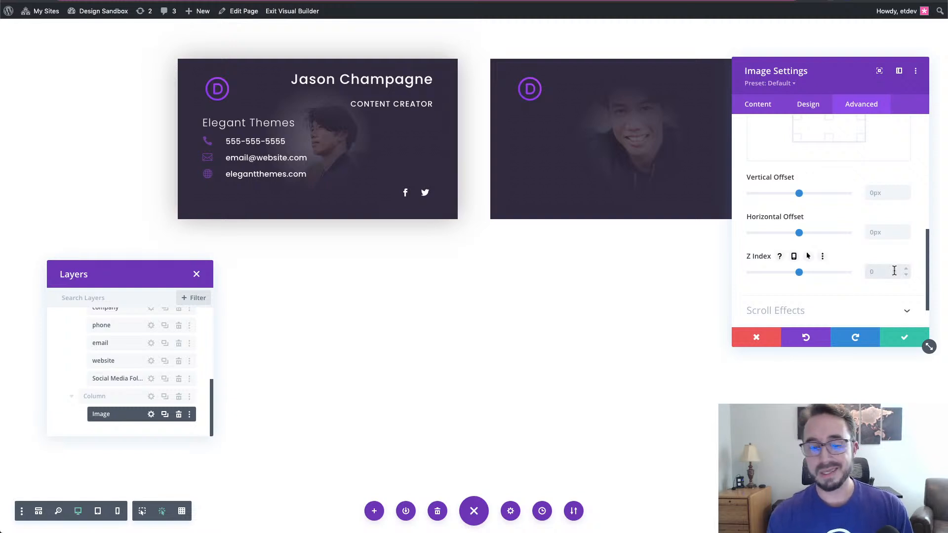
text(13)
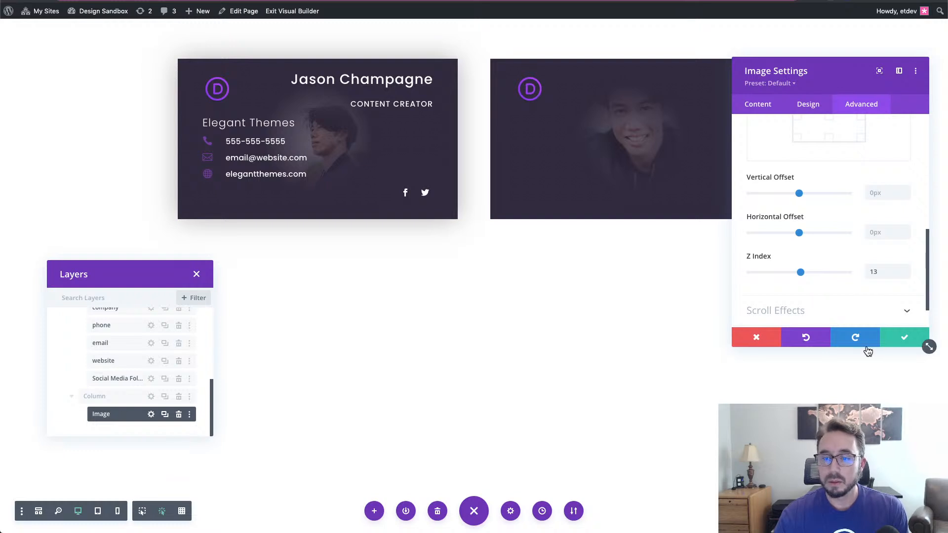
click(911, 343)
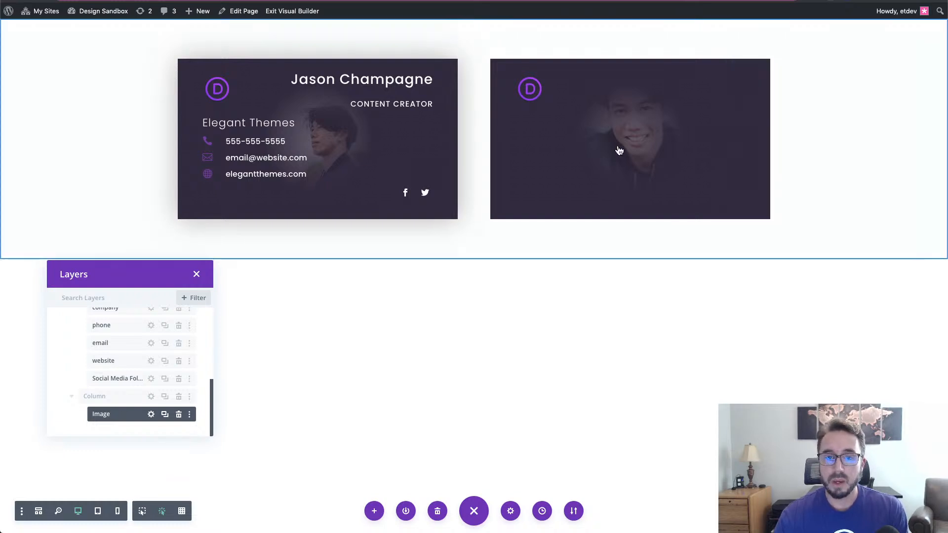
- Drag the D logo Image module into the left column over the business card
mouse_move(620, 101)
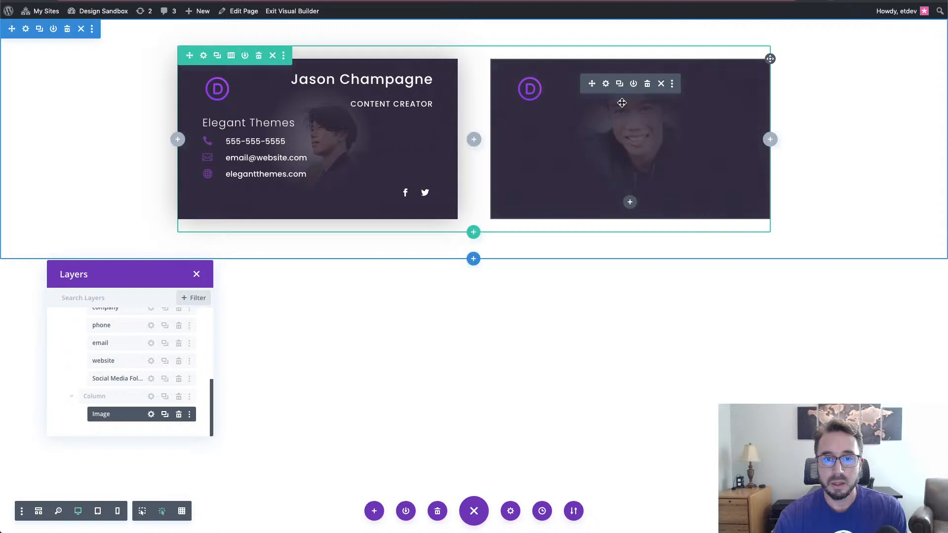
drag(590, 86, 349, 80)
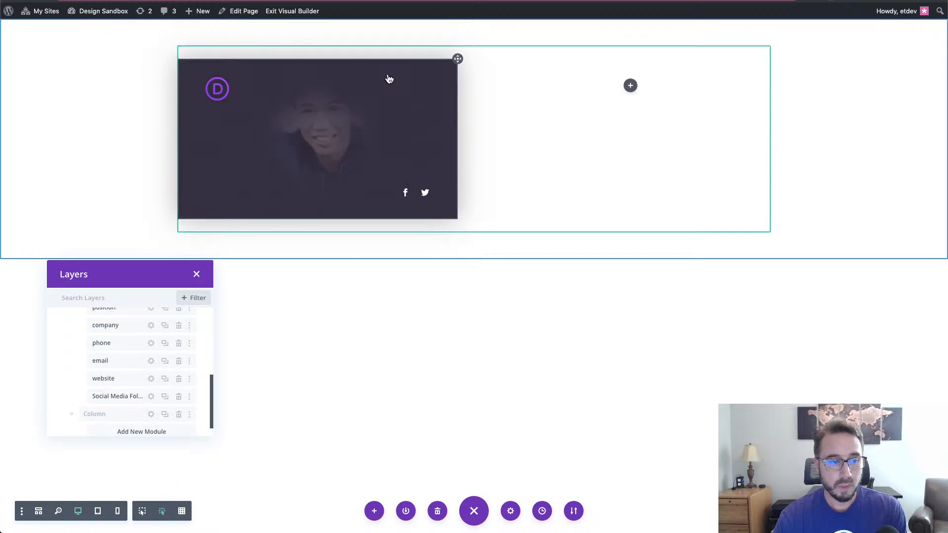
scroll(141, 373, up, 1)
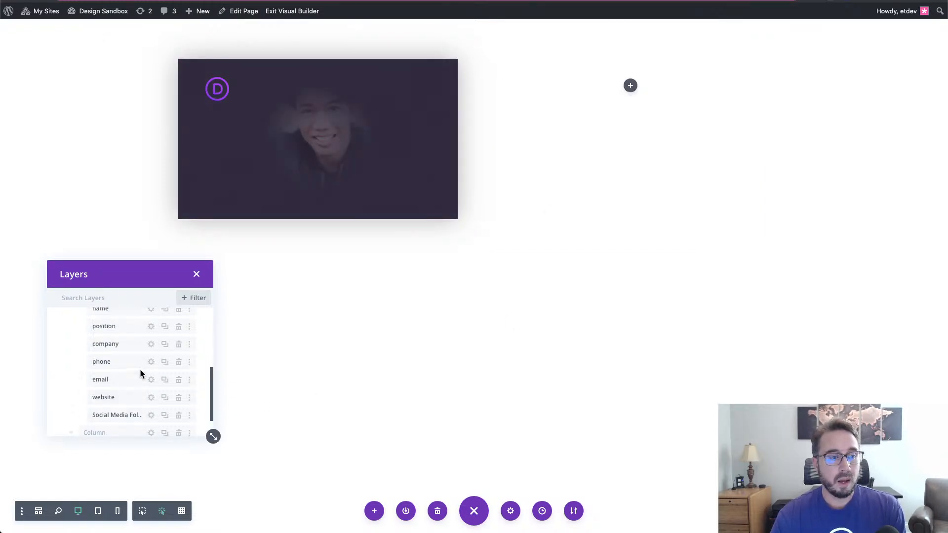
scroll(139, 368, up, 5)
scroll(139, 369, down, 3)
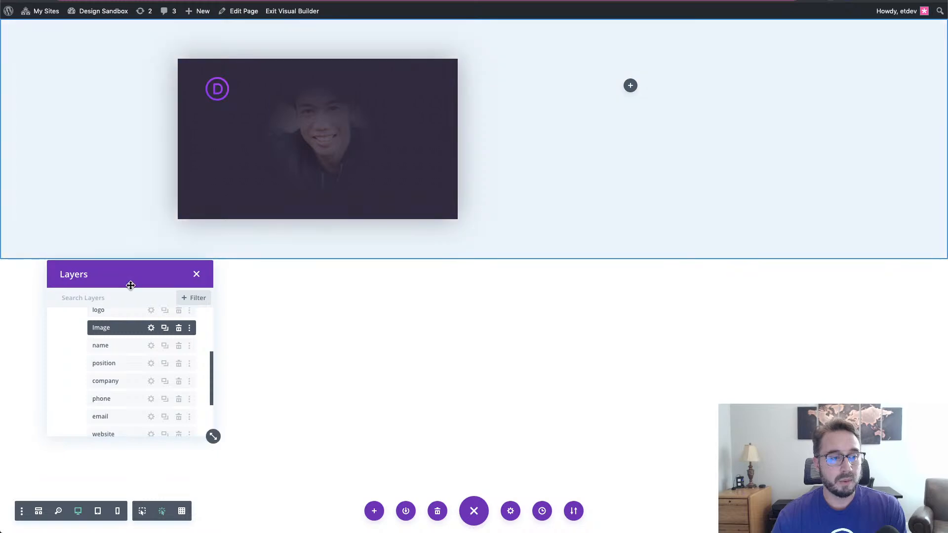
- In the Layers panel, reorder the Image layer so it sits last, below name
drag(129, 280, 94, 149)
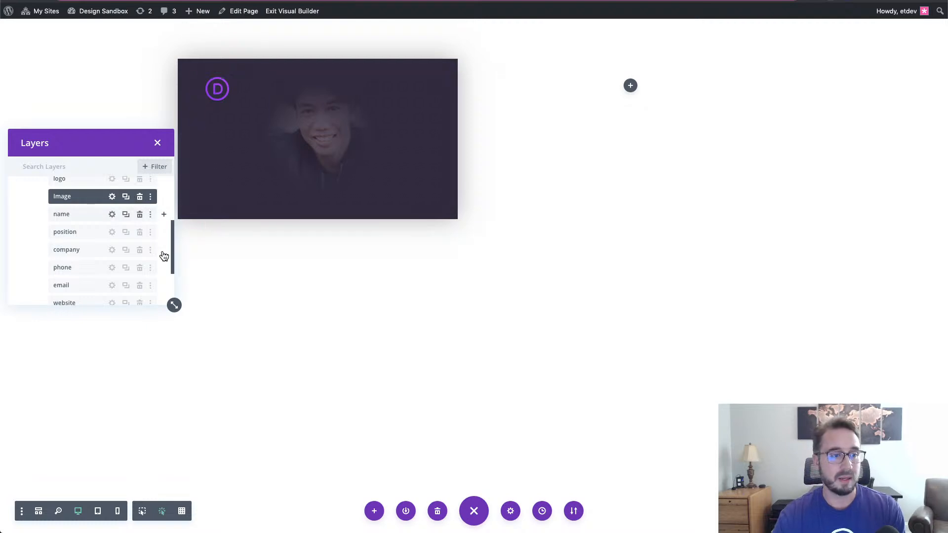
drag(174, 305, 175, 444)
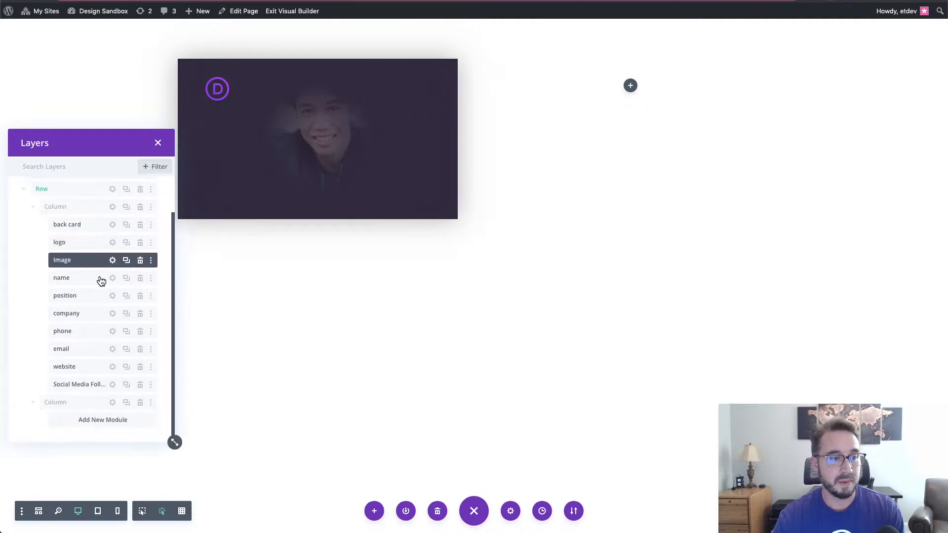
drag(92, 261, 93, 385)
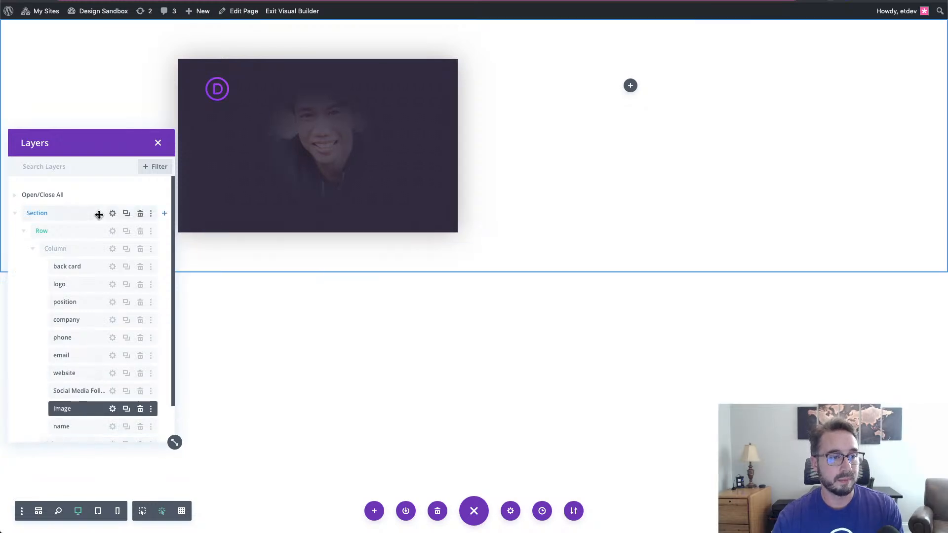
drag(106, 148, 110, 67)
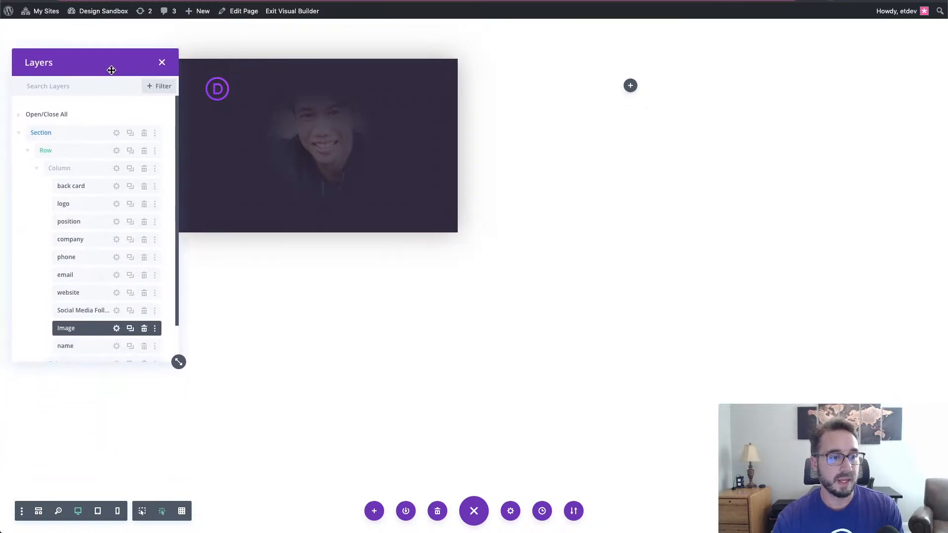
scroll(104, 244, down, 2)
drag(92, 282, 91, 309)
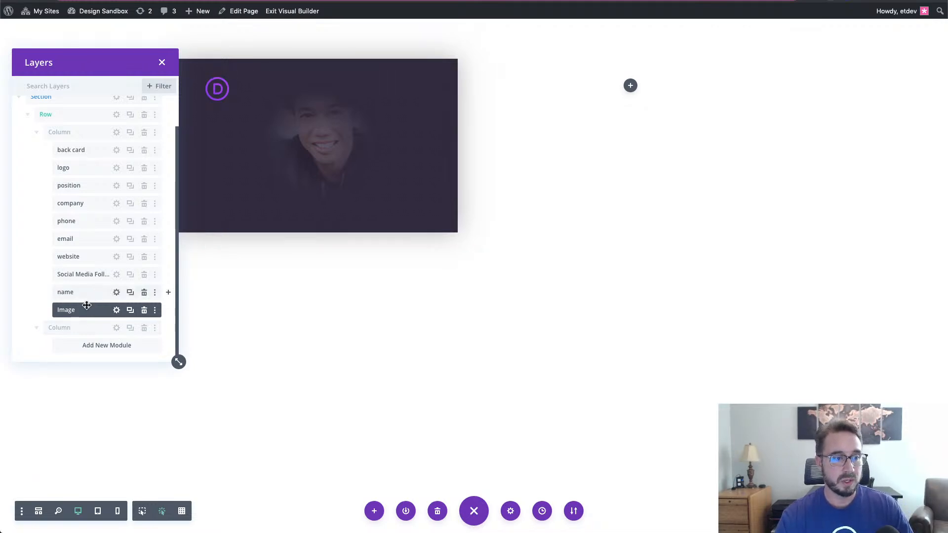
- Rename the Image layer to 'front card' and tuck the Layers panel into the lower left
double_click(67, 310)
double_click(67, 310)
text(front card)
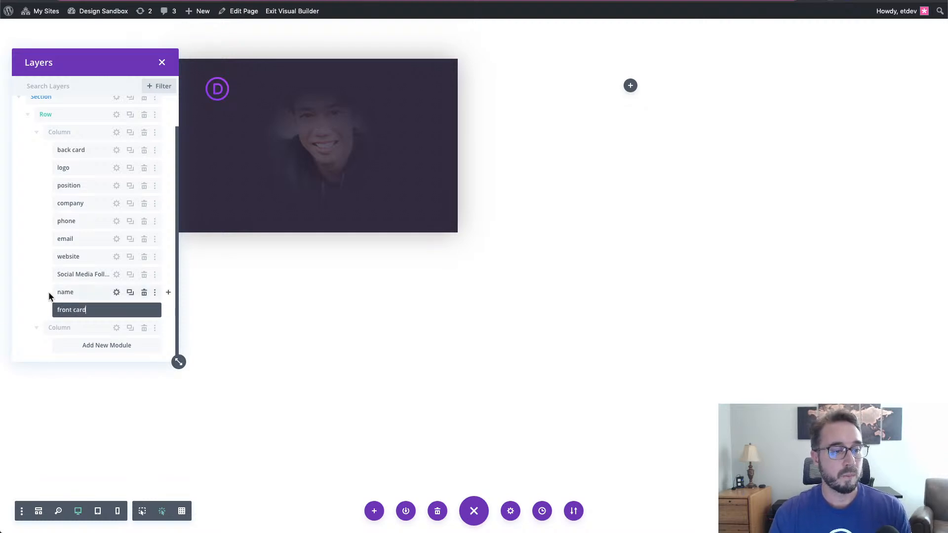
click(28, 292)
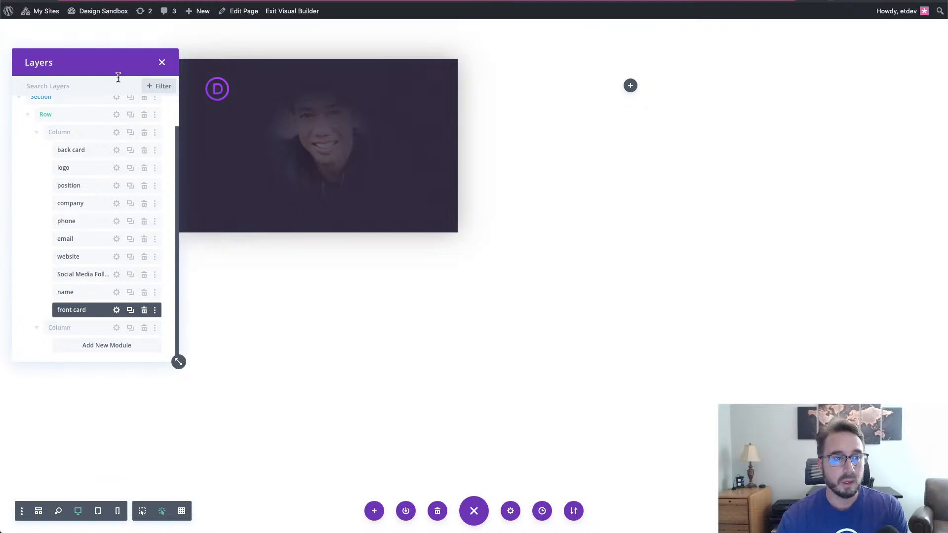
drag(178, 362, 182, 272)
drag(106, 64, 133, 288)
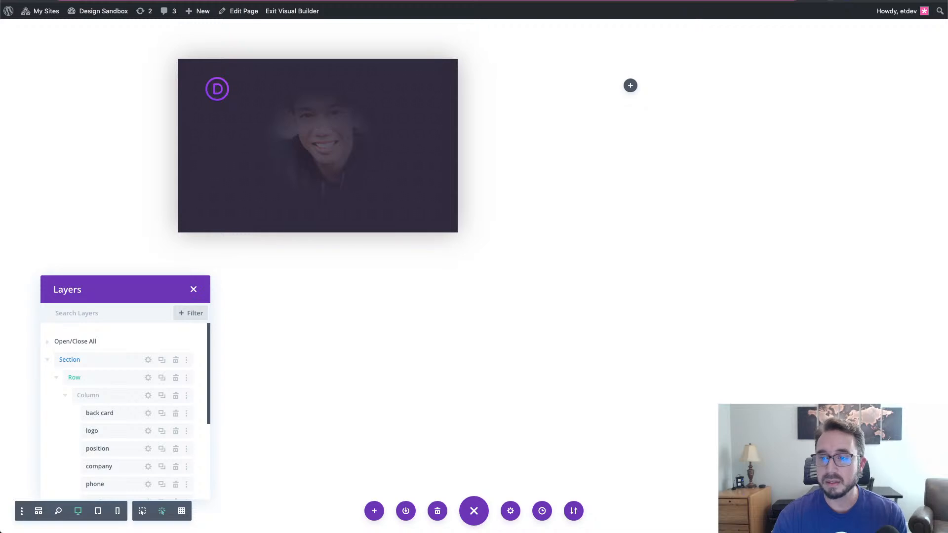
drag(152, 288, 148, 265)
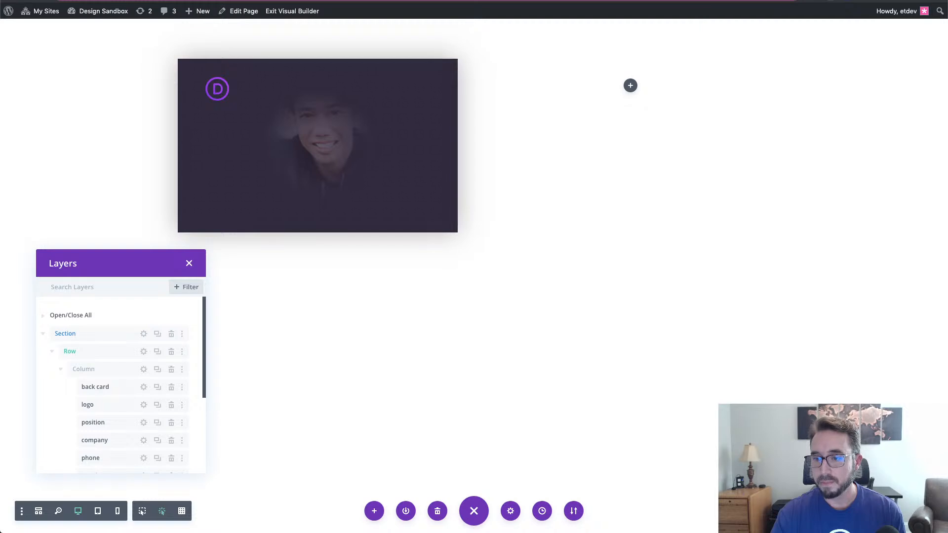
scroll(129, 364, down, 5)
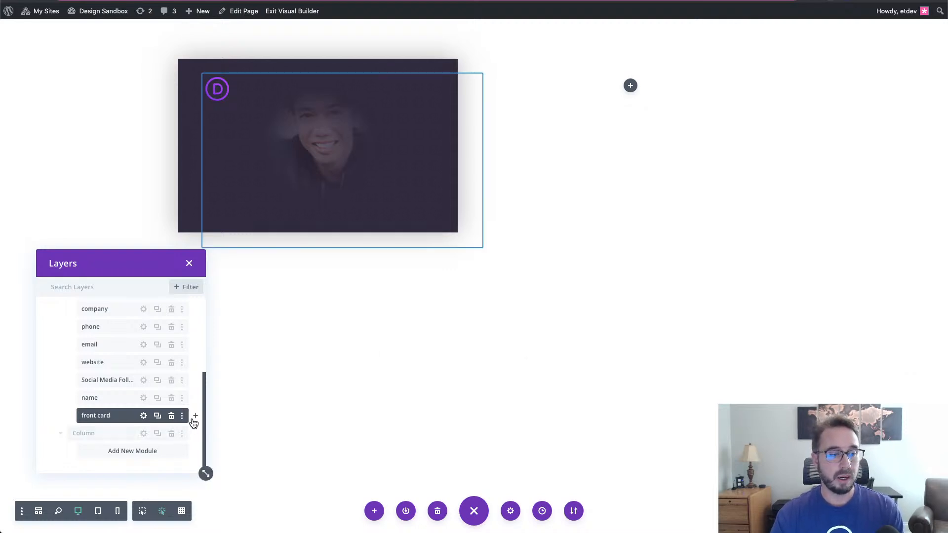
- Insert a Code module right after the front card layer, found by searching 'code'
click(195, 418)
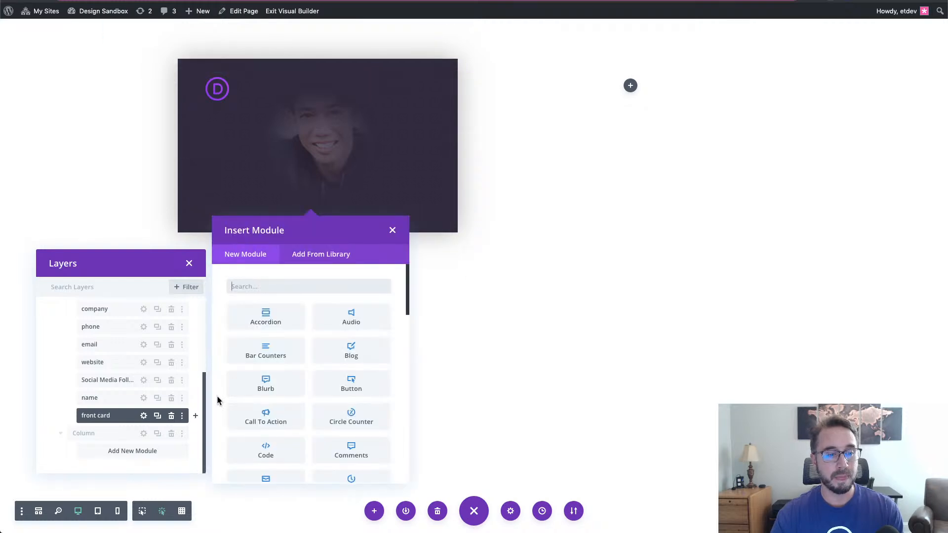
click(250, 288)
text(code)
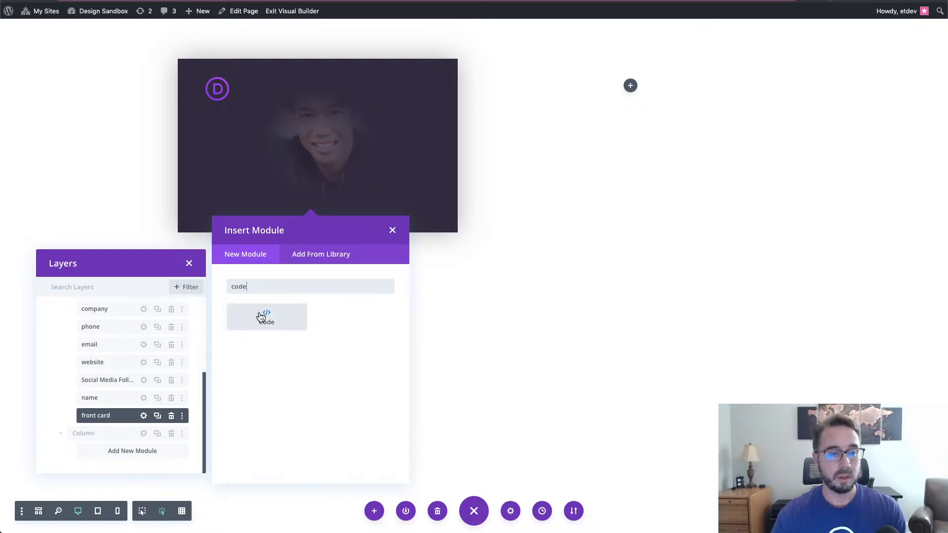
click(261, 316)
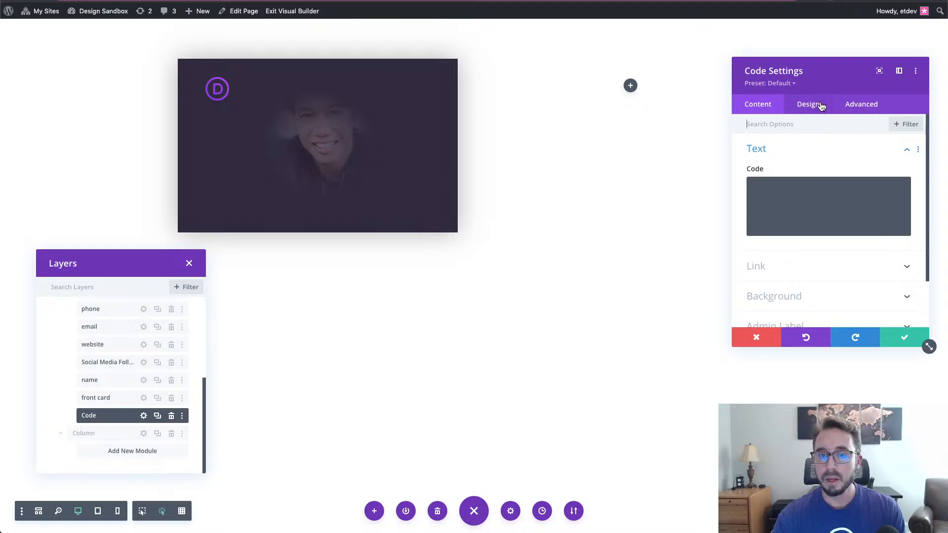
- Move the Code Settings panel beside the card and enlarge it
drag(822, 80, 387, 52)
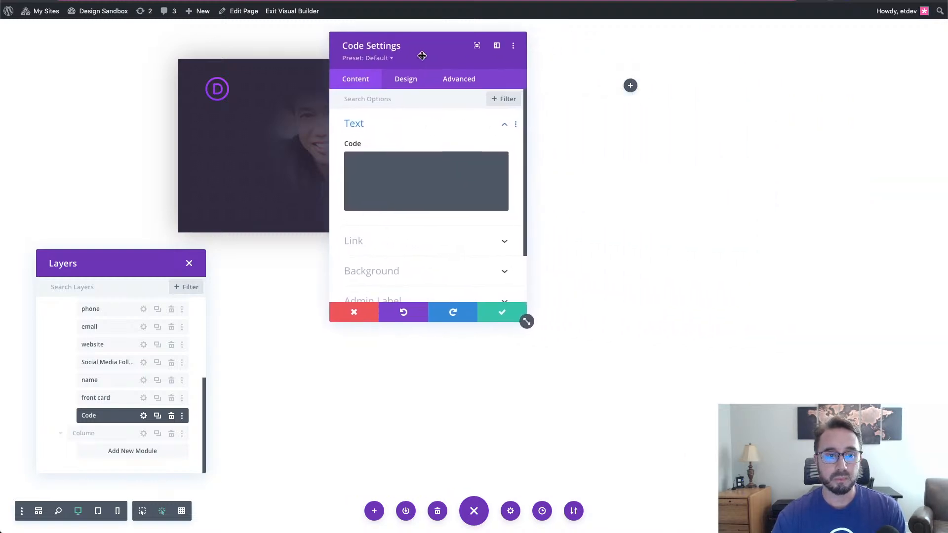
drag(526, 321, 701, 399)
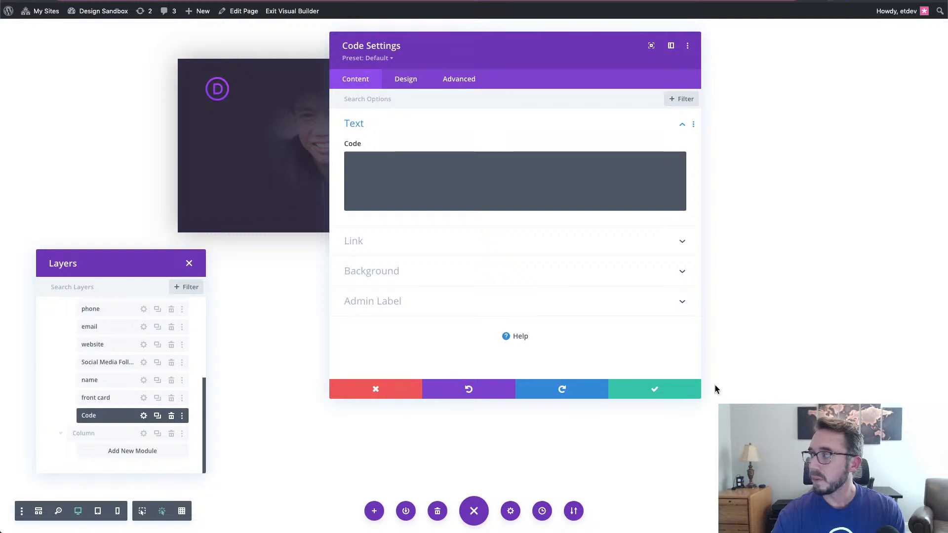
drag(495, 51, 397, 46)
drag(583, 395, 713, 438)
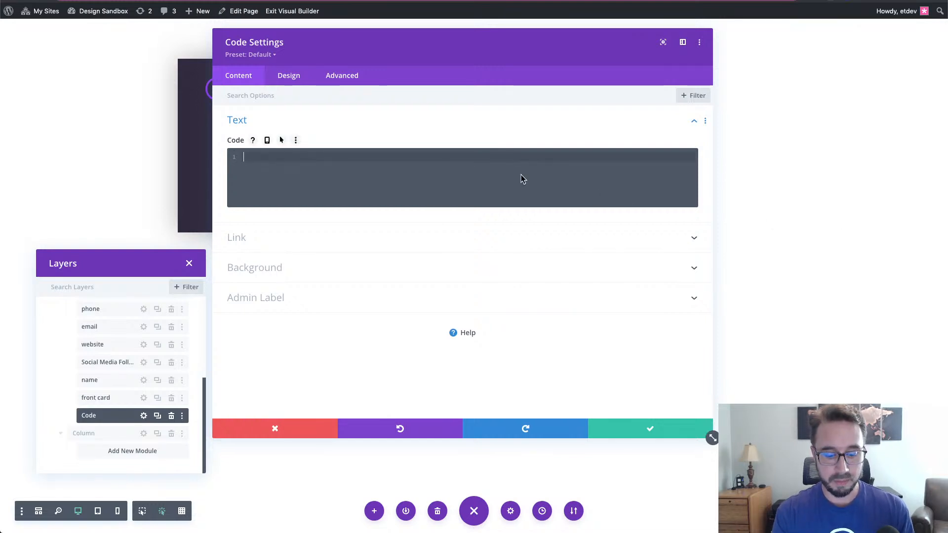
- Open a <style> block in the Code field and paste the card-flip CSS rules inside it
text(<styl)
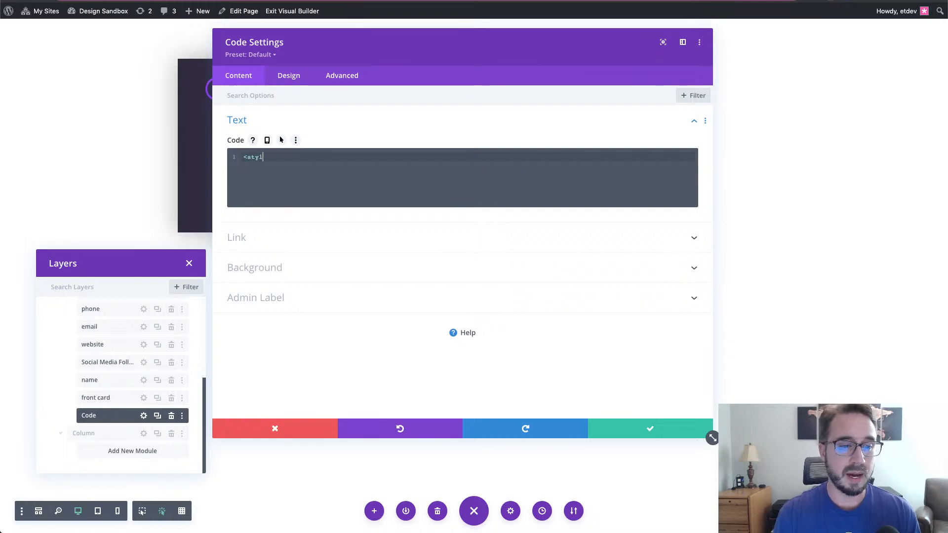
text(e>)
key(Return)
key(Return)
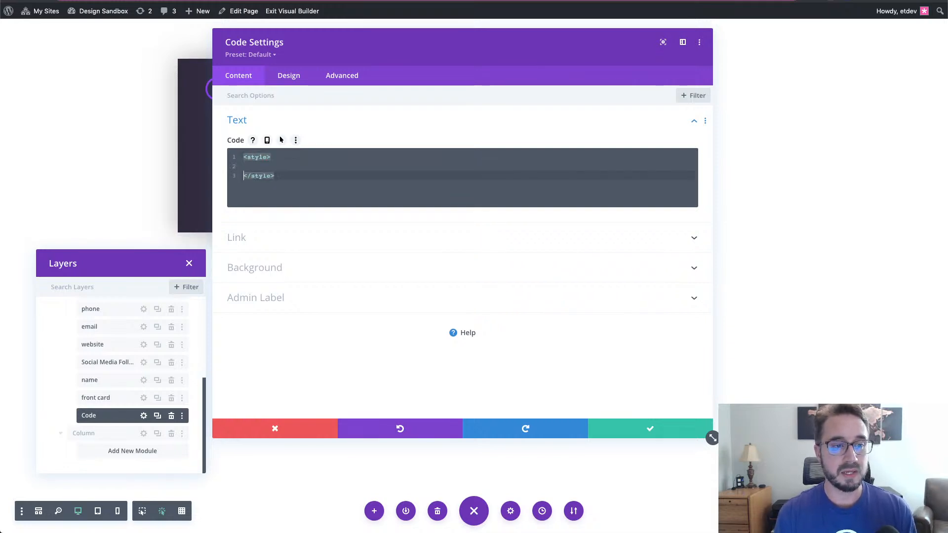
key(Up)
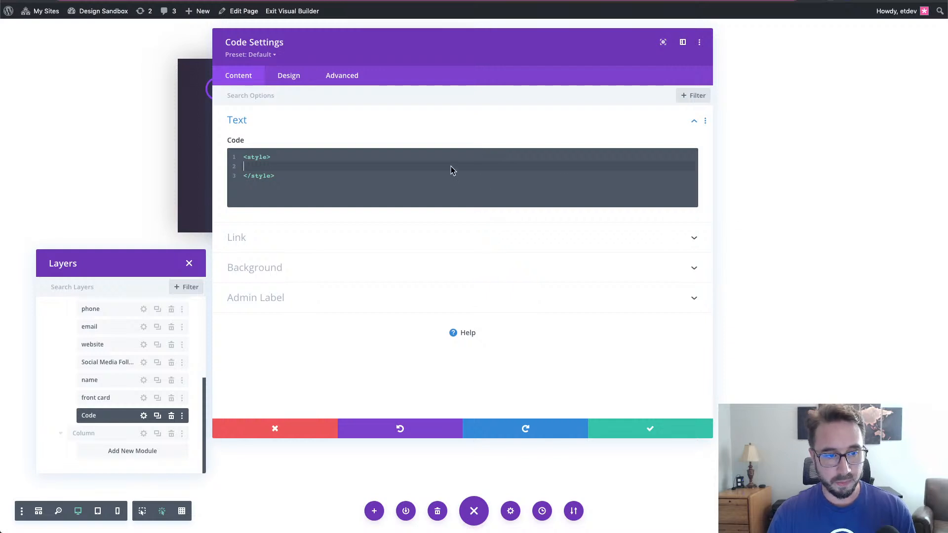
key(ctrl+v)
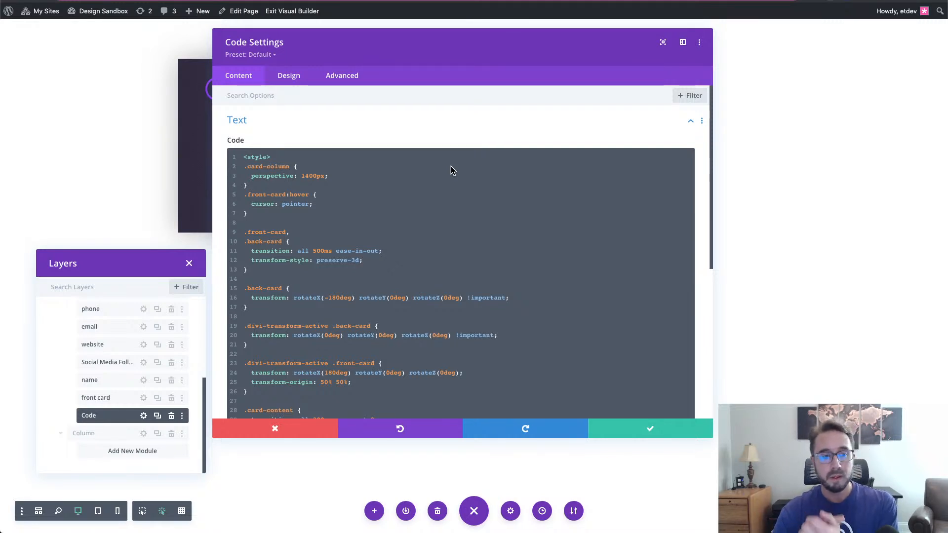
scroll(503, 283, down, 1)
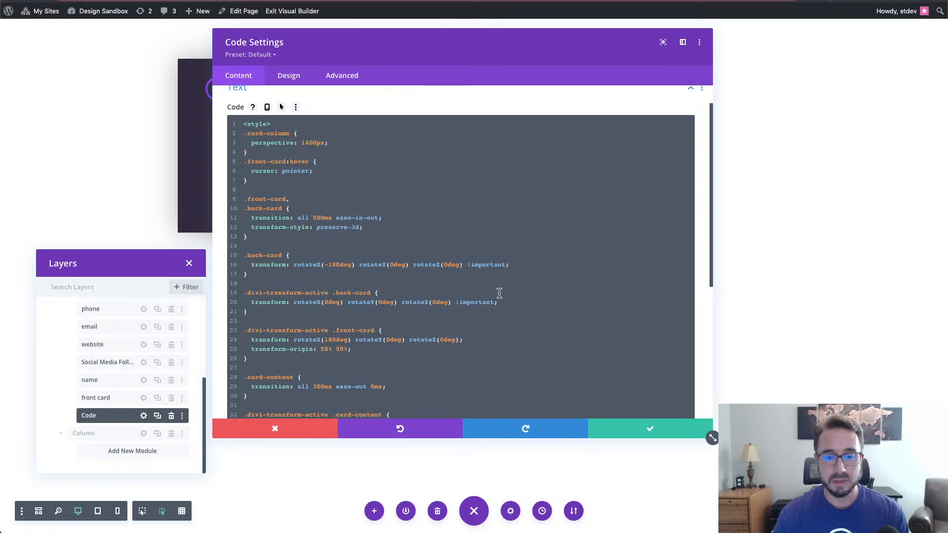
scroll(499, 293, down, 2)
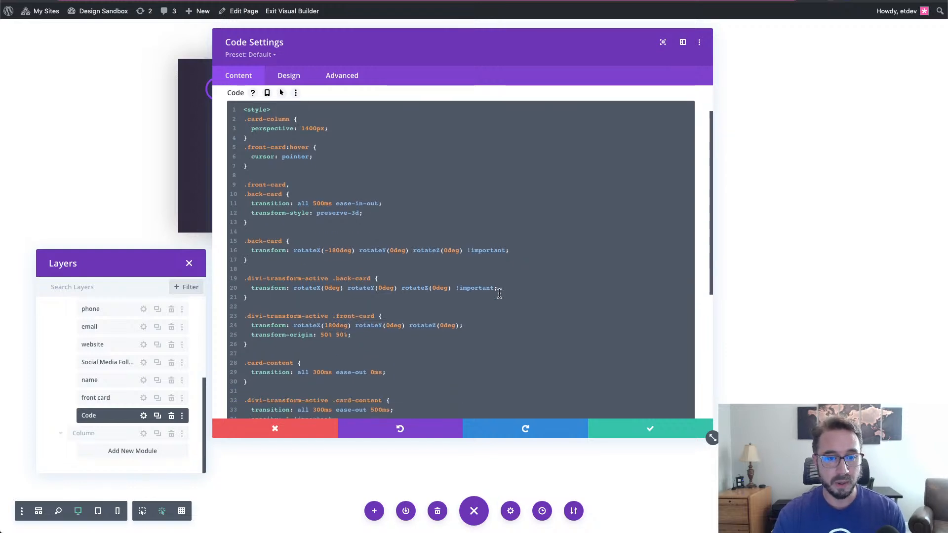
scroll(499, 293, up, 2)
click(512, 262)
scroll(512, 262, down, 5)
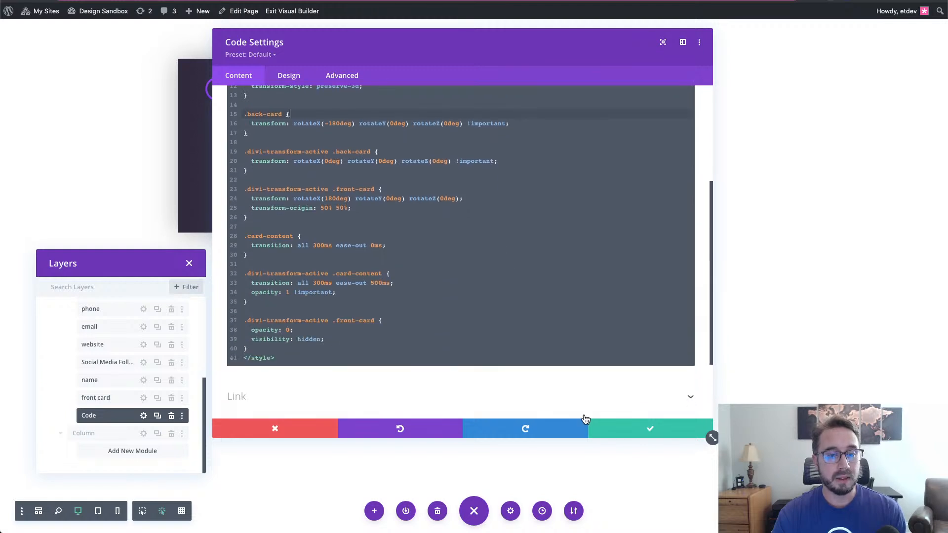
click(443, 362)
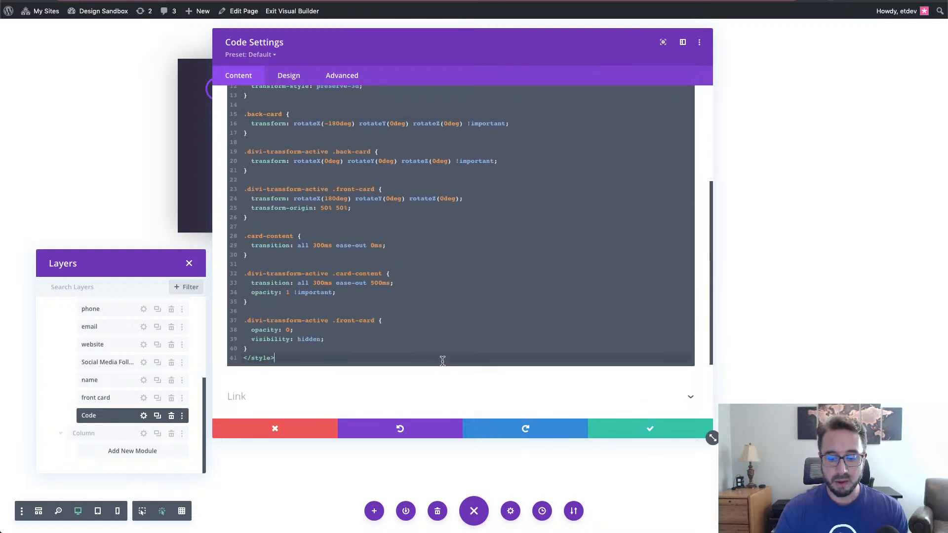
- Add a <script> block after </style> holding the jQuery handler that toggles divi-transform-active
key(Return)
key(Return)
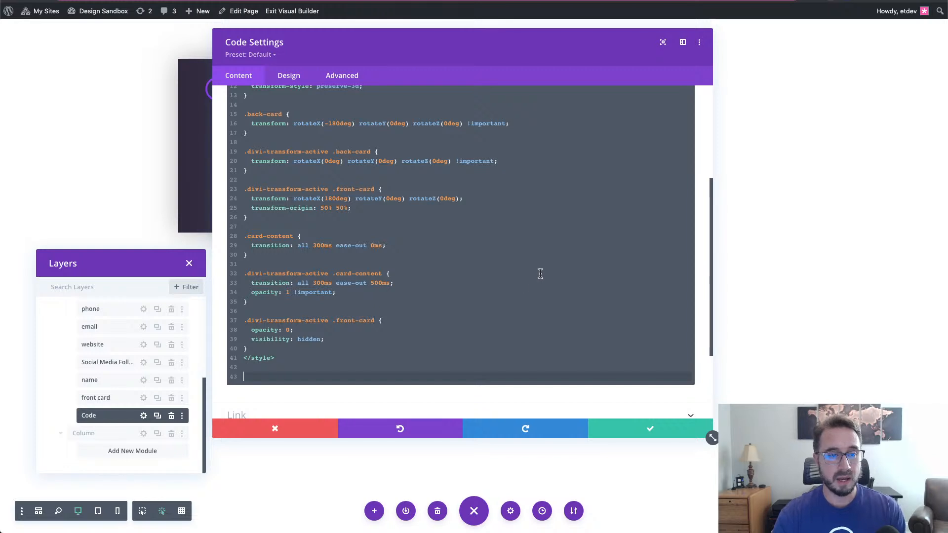
scroll(534, 277, down, 2)
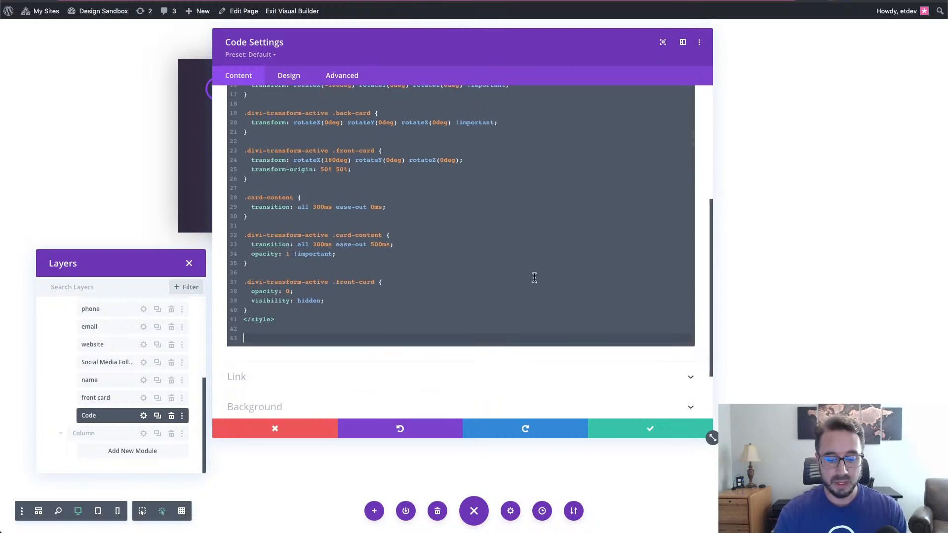
text(<script></script>)
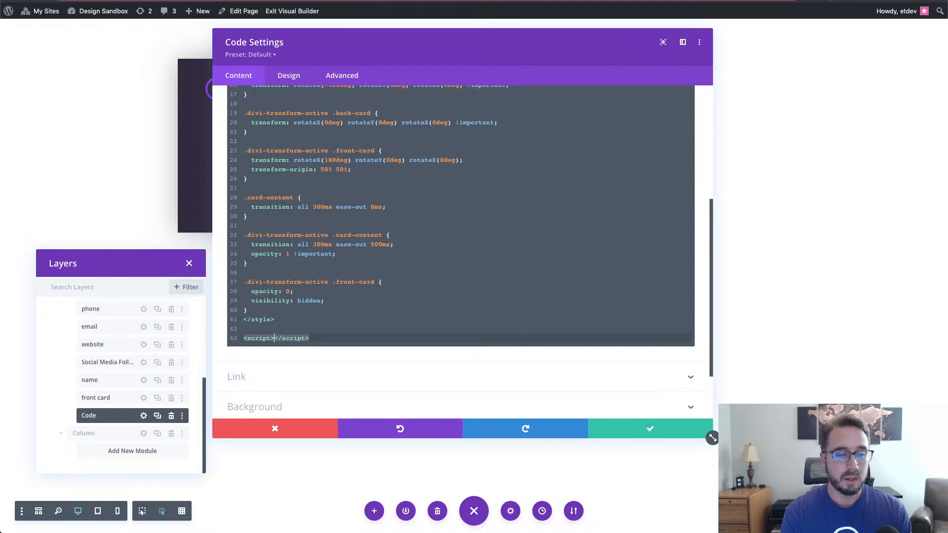
key(Return)
key(Return)
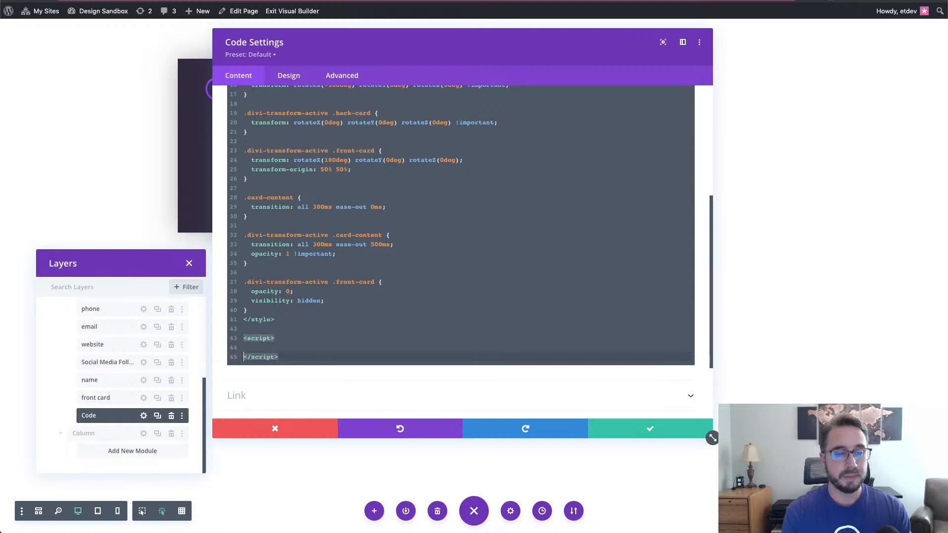
scroll(548, 265, down, 3)
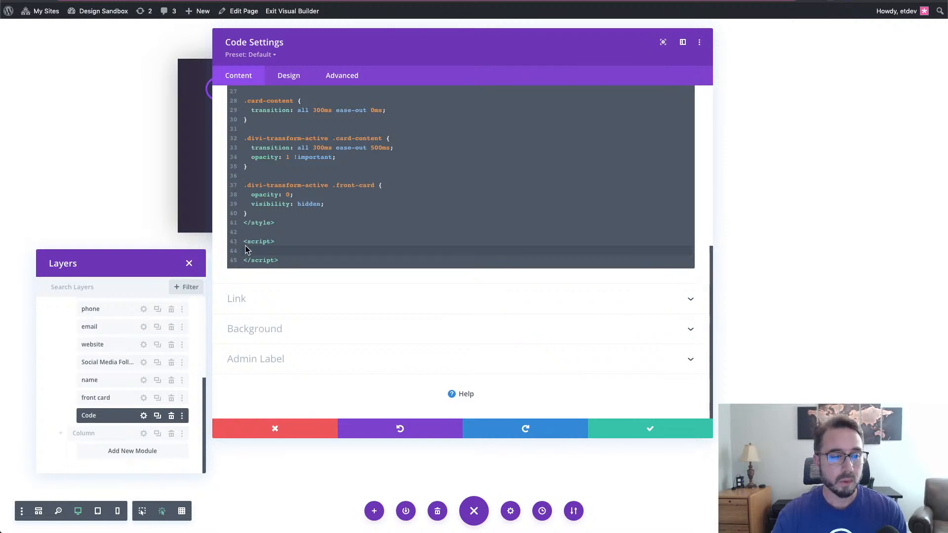
text((function ($) {   $(document).ready(function () {     $cardColumn = $(".card-column");     $cardContent = $(".card-content");      $cardContent.css("opacity", "0");      $cardColumn.on("click", function (e) {       $(this).addClass("divi-transform-active");       e.stopPropagation();     });     $(document).on("click", function (e) {       if ($(e.target).is($cardColumn) === false) {         $cardColumn.removeClass("divi-transform-active");       }     });   }); })(jQuery);)
scroll(491, 285, up, 5)
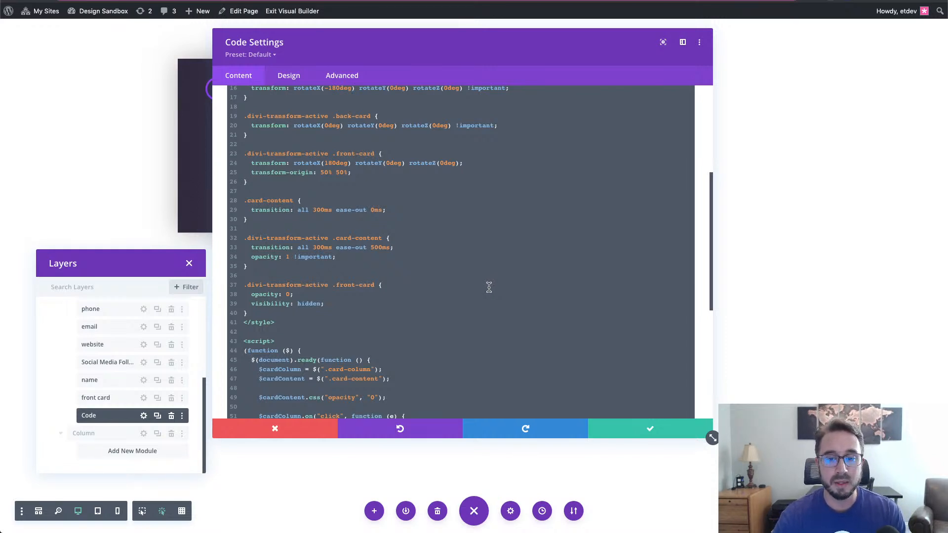
scroll(488, 287, down, 5)
scroll(489, 288, up, 6)
scroll(489, 287, up, 5)
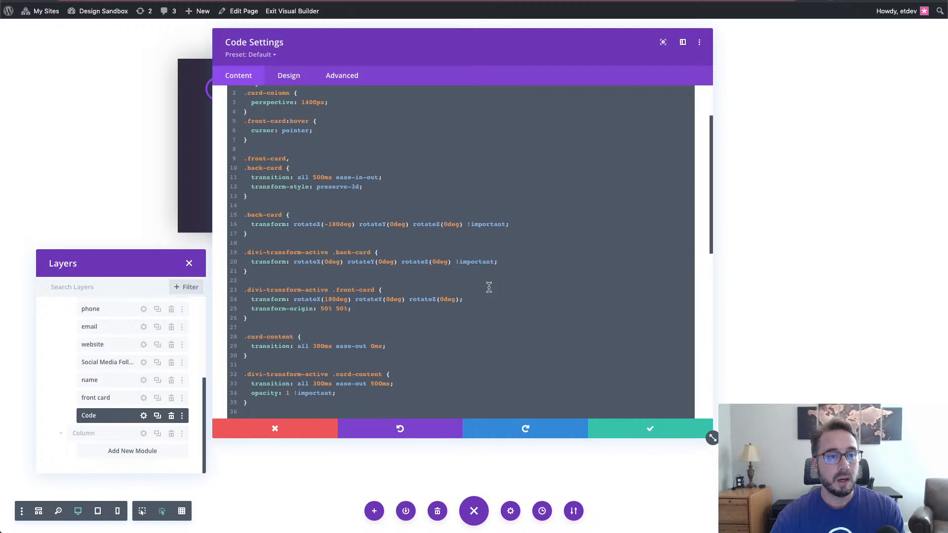
scroll(489, 287, up, 2)
scroll(489, 287, down, 2)
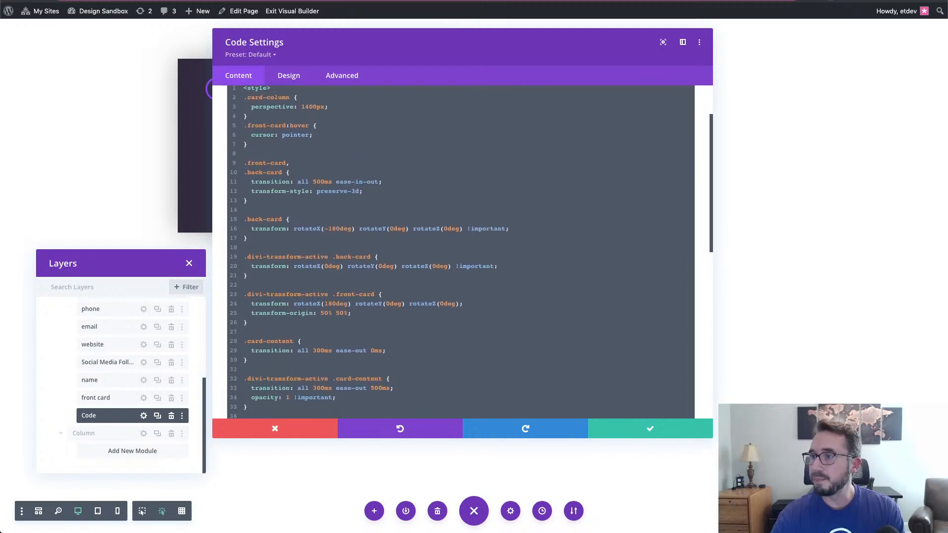
scroll(493, 262, down, 1)
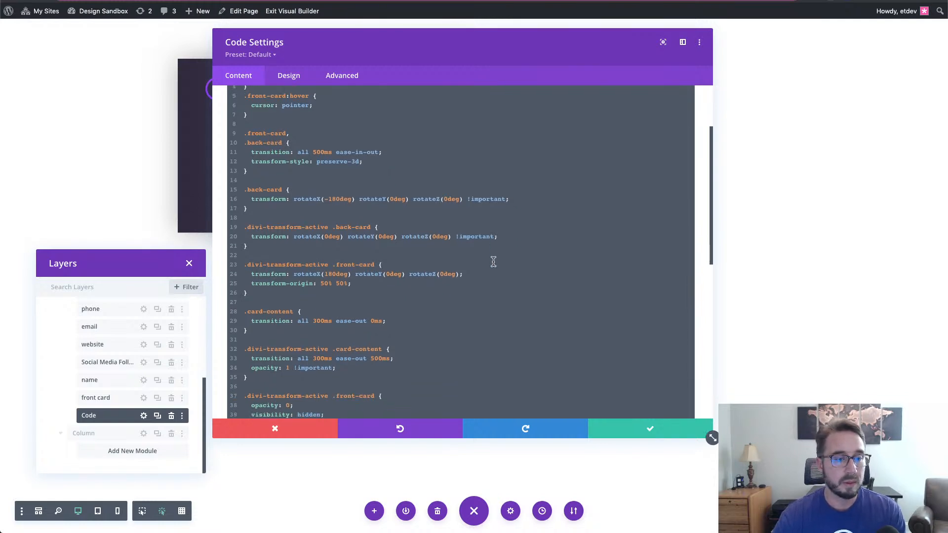
scroll(454, 258, up, 3)
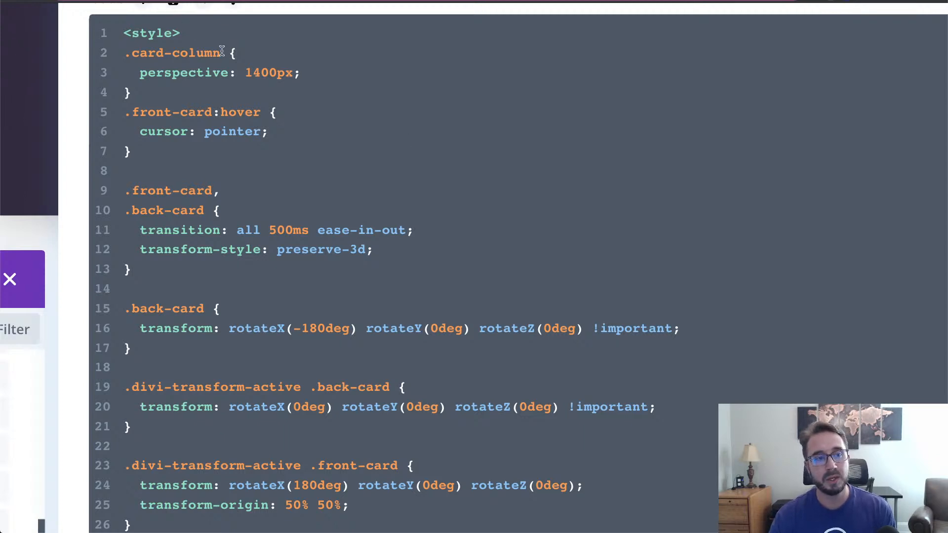
drag(222, 51, 132, 53)
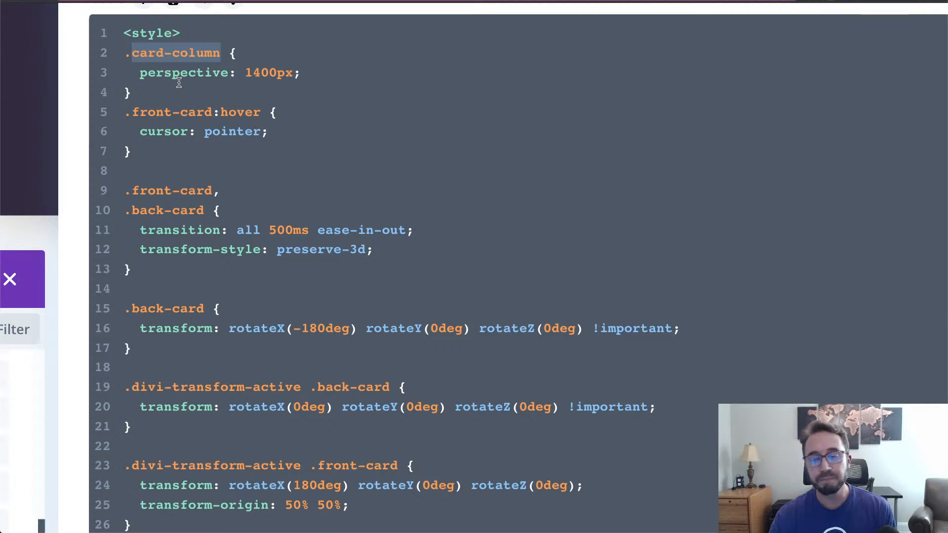
click(176, 92)
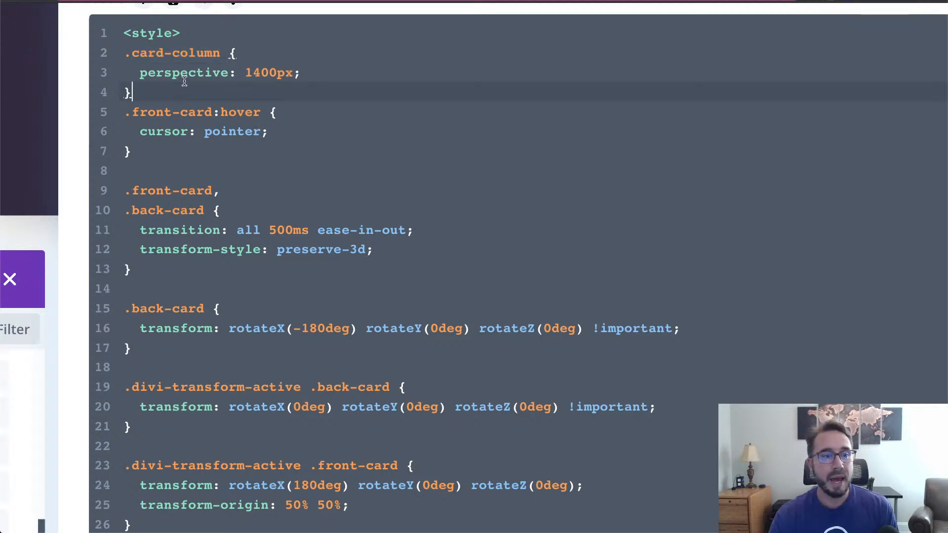
click(188, 72)
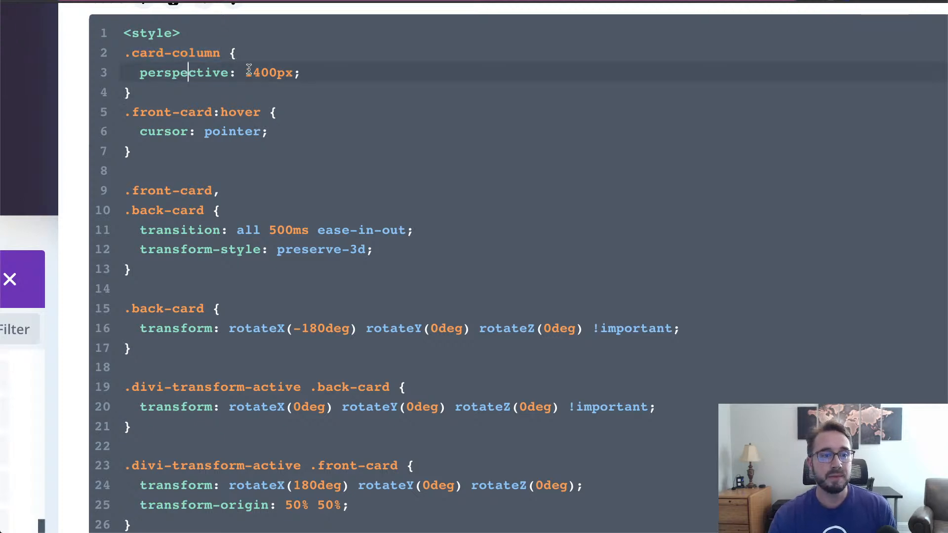
click(276, 89)
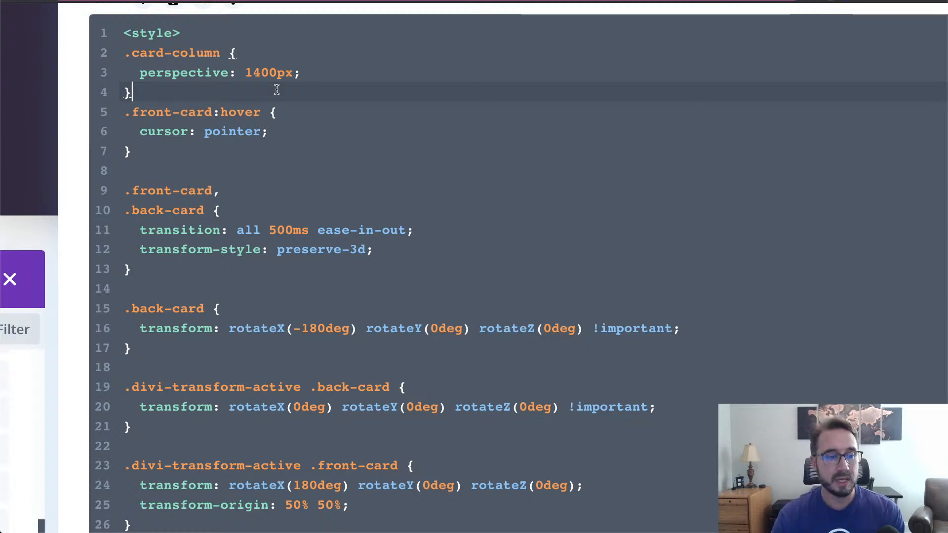
scroll(244, 166, down, 1)
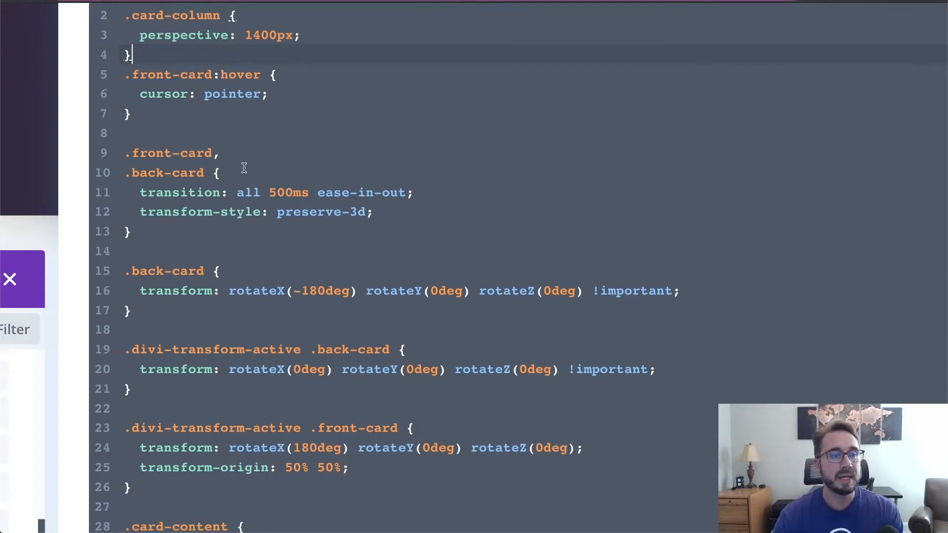
scroll(244, 168, down, 1)
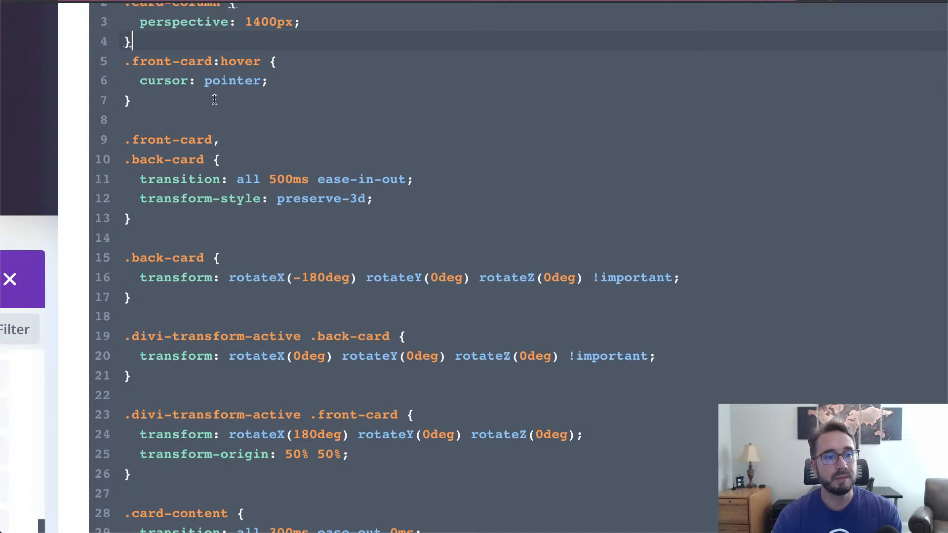
scroll(212, 99, down, 1)
scroll(285, 134, down, 1)
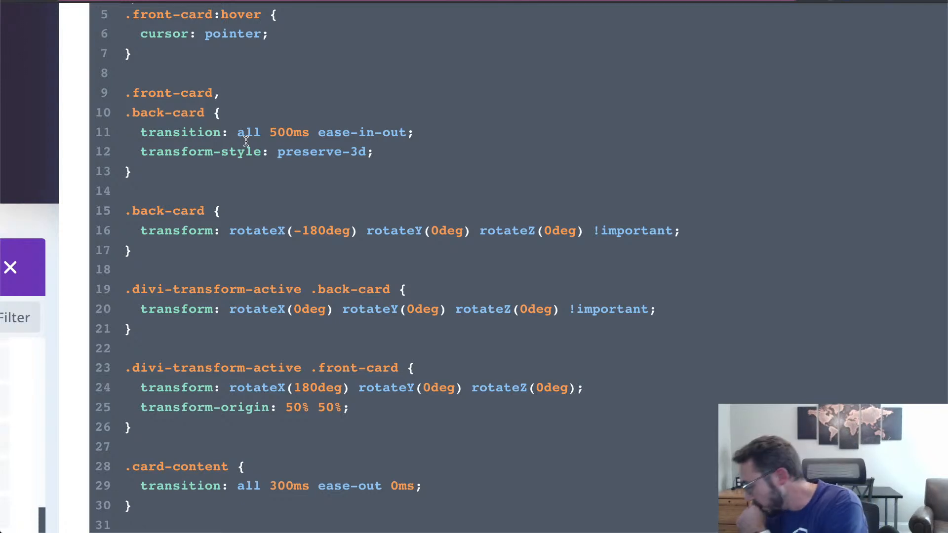
scroll(271, 178, down, 2)
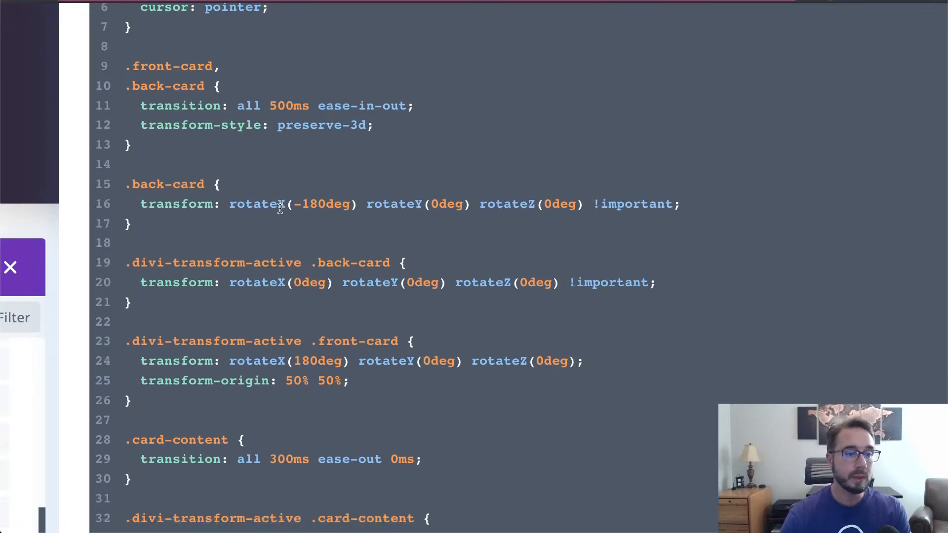
scroll(280, 208, down, 2)
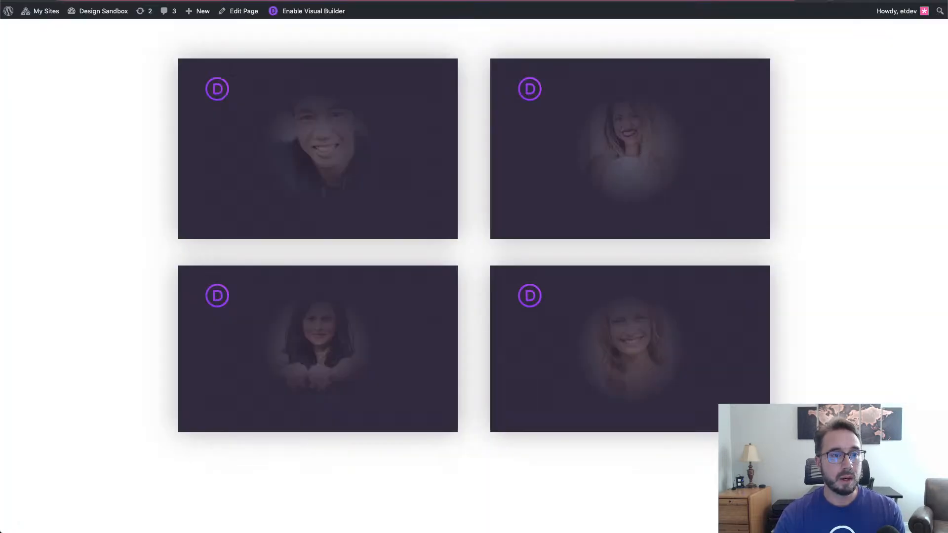
click(333, 131)
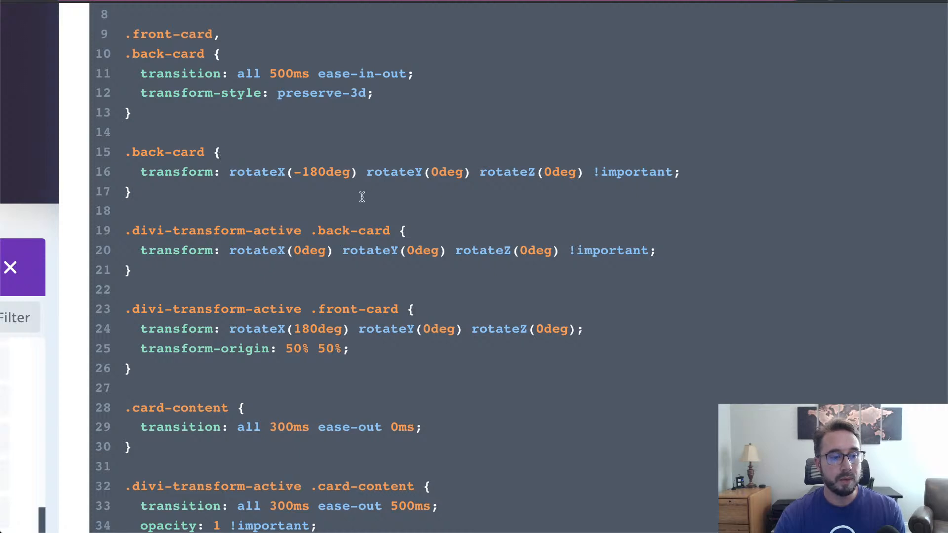
scroll(362, 196, down, 5)
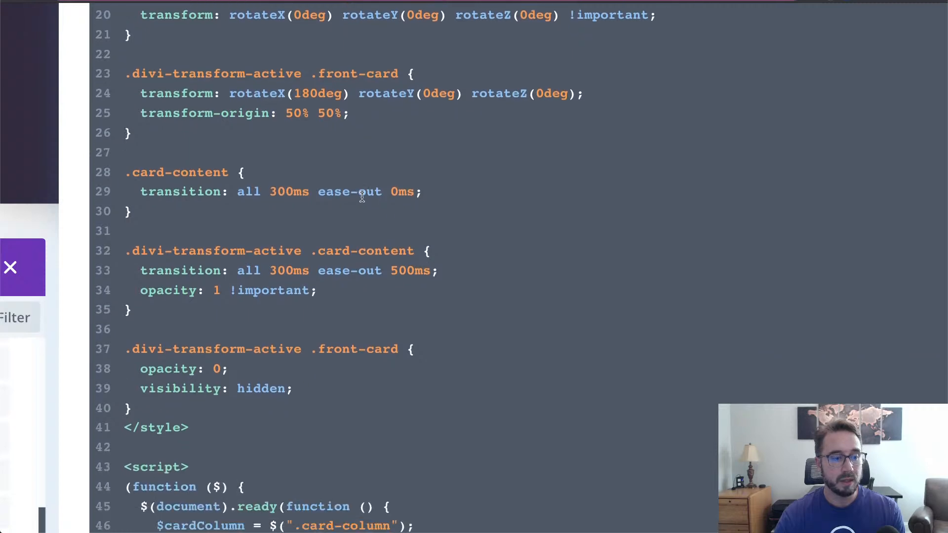
scroll(362, 196, up, 4)
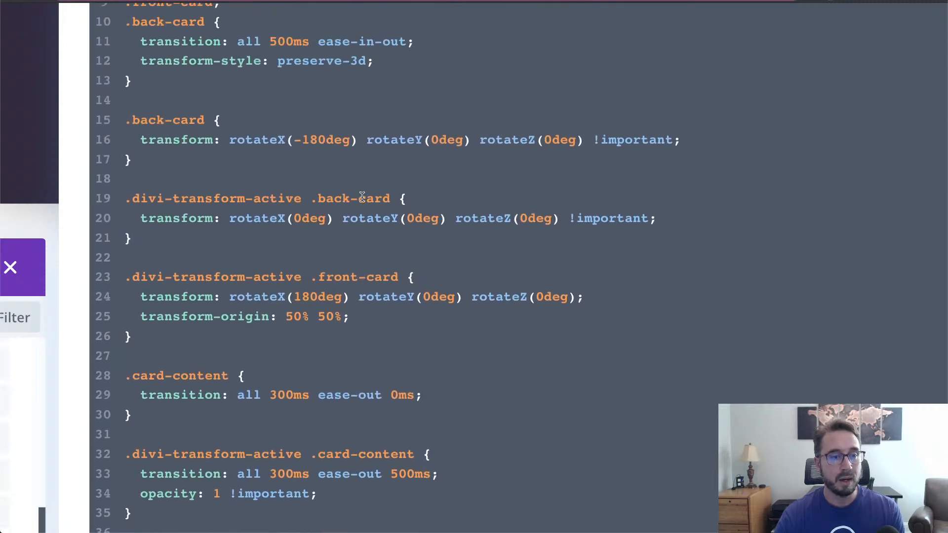
scroll(361, 197, up, 1)
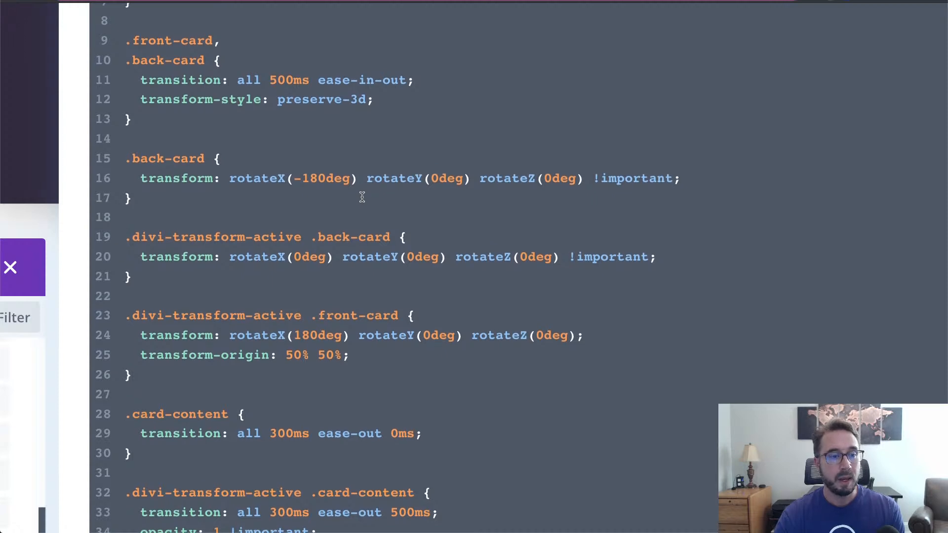
scroll(362, 197, down, 3)
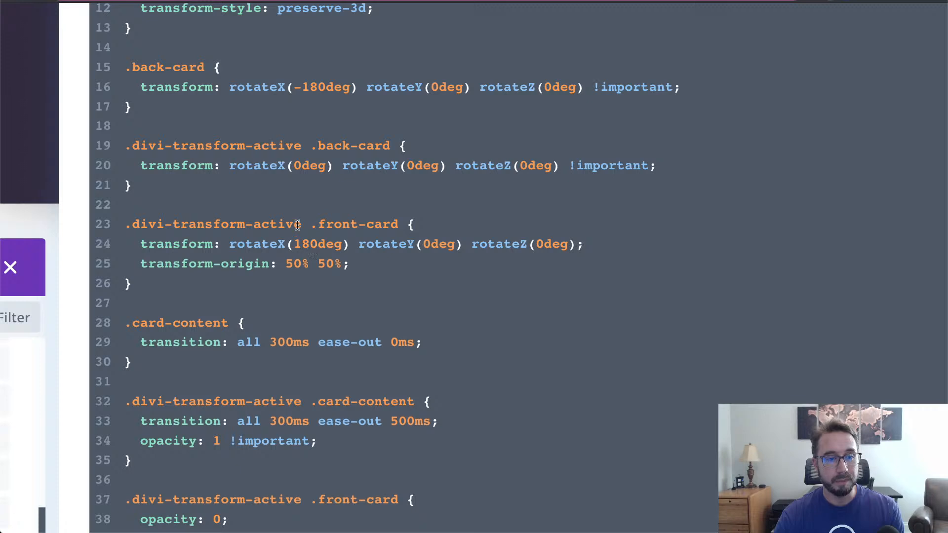
scroll(298, 225, up, 3)
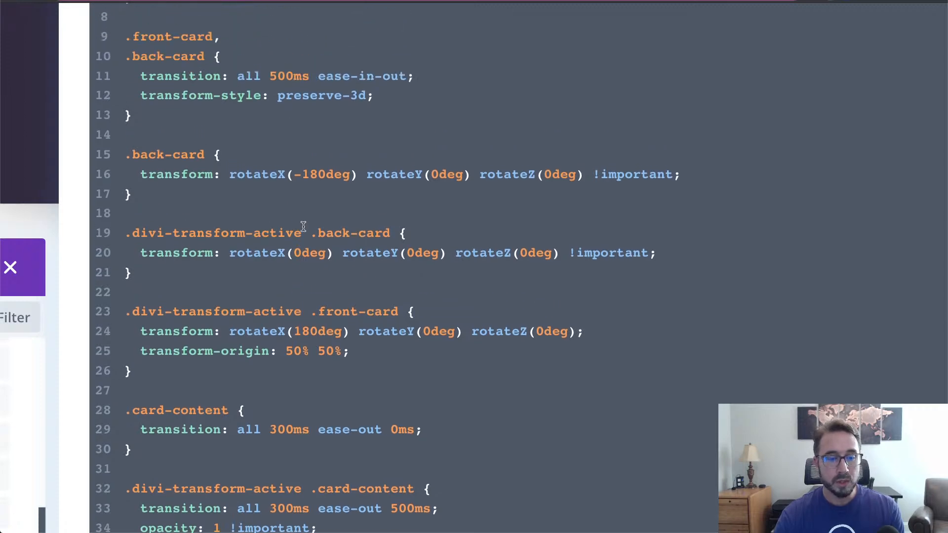
scroll(357, 349, down, 1)
double_click(328, 311)
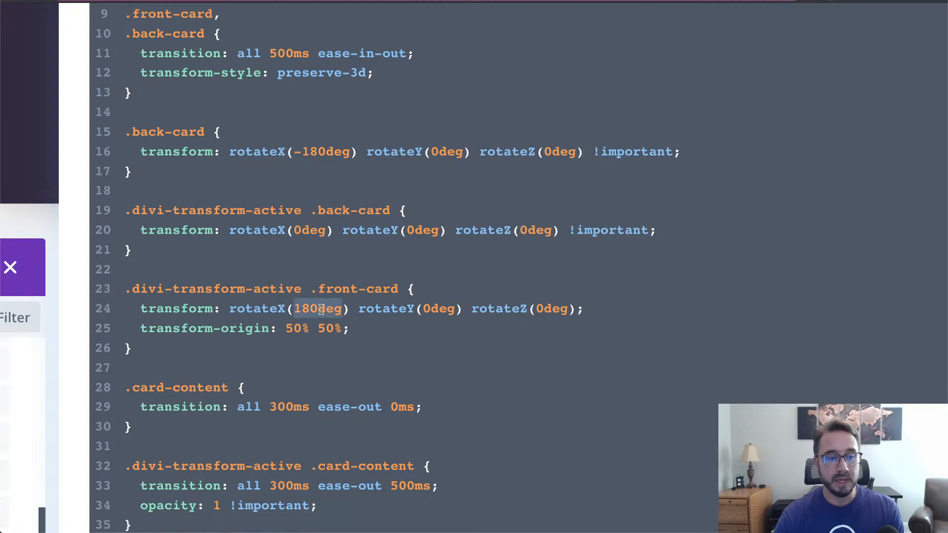
click(361, 327)
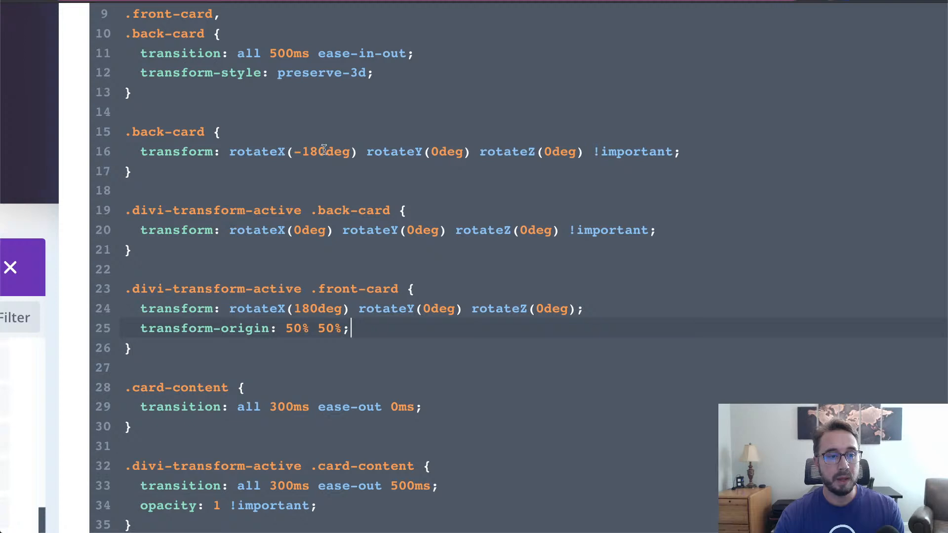
click(318, 151)
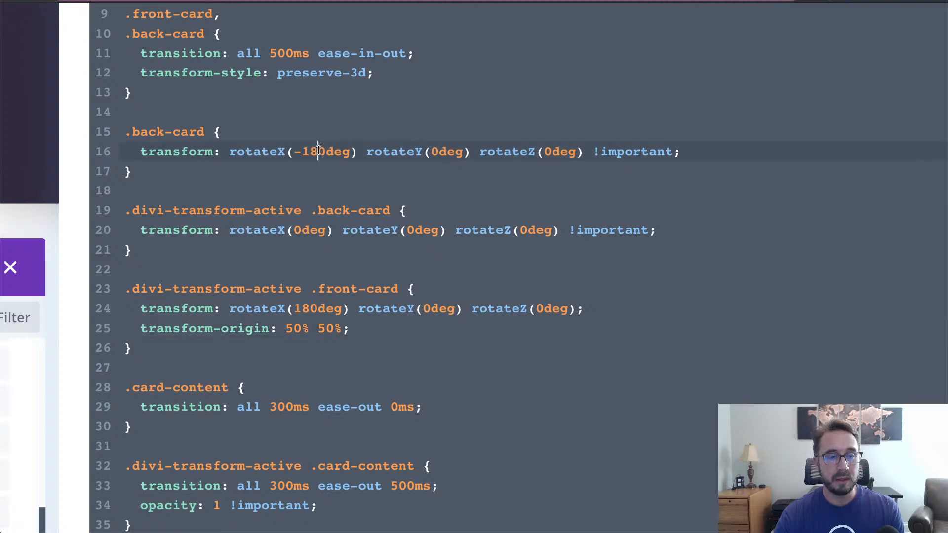
double_click(319, 151)
click(318, 166)
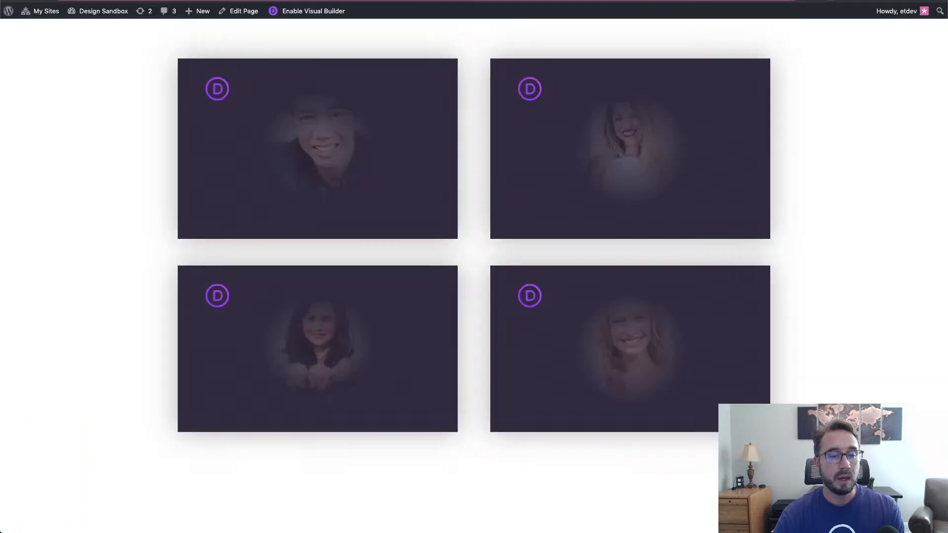
click(322, 179)
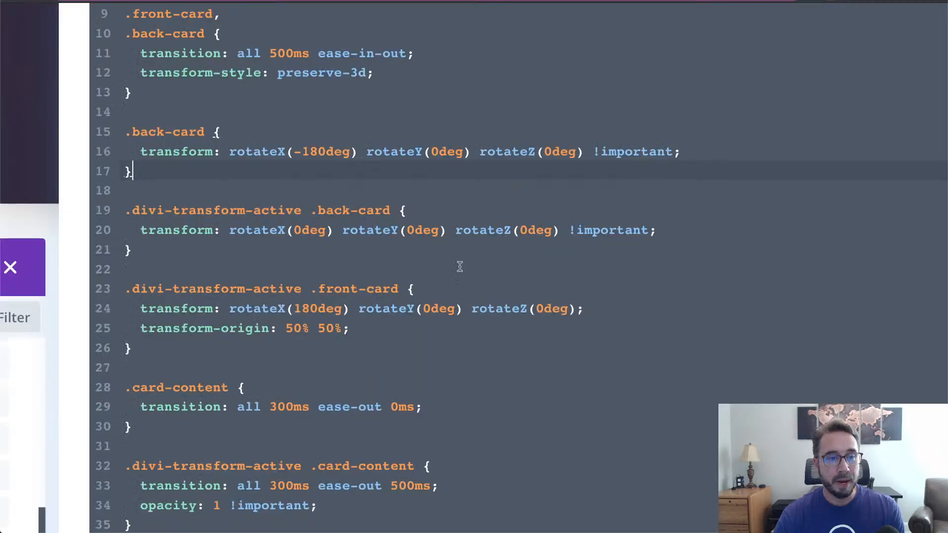
scroll(460, 266, down, 3)
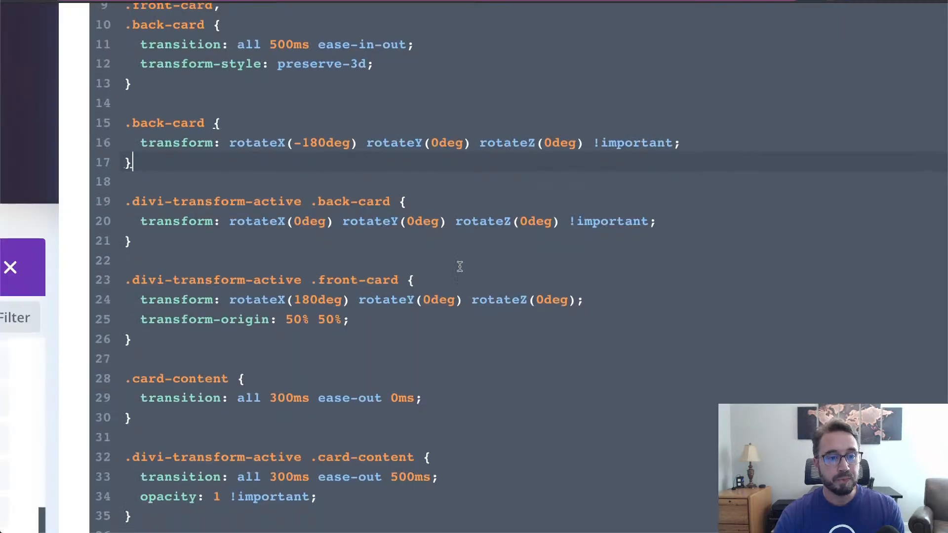
scroll(458, 266, down, 3)
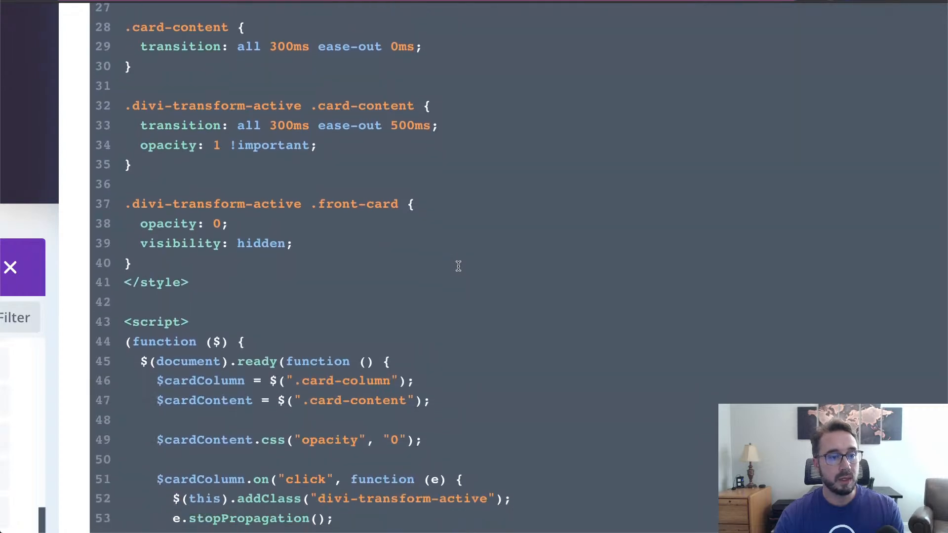
scroll(357, 234, up, 1)
scroll(357, 234, up, 1)
drag(332, 256, 145, 253)
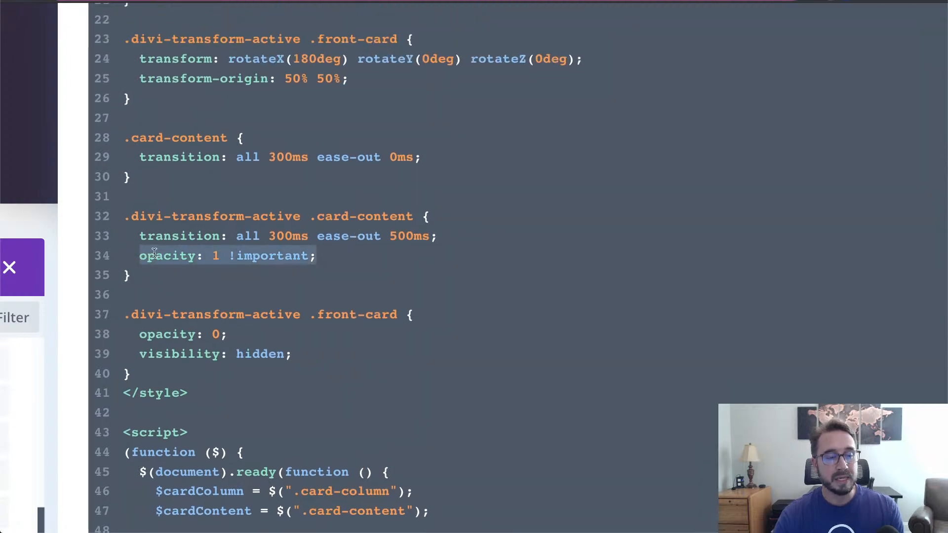
click(281, 217)
click(317, 217)
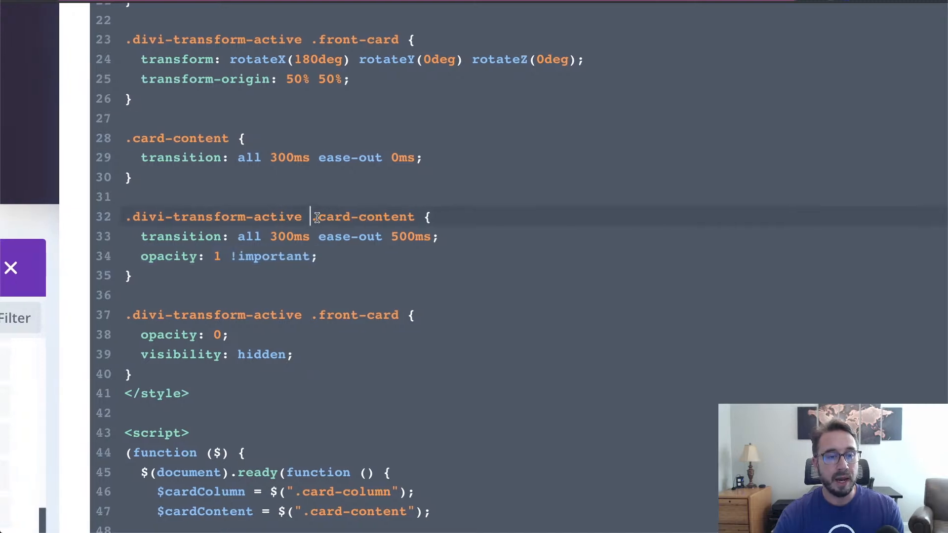
drag(311, 217, 417, 224)
scroll(399, 228, up, 1)
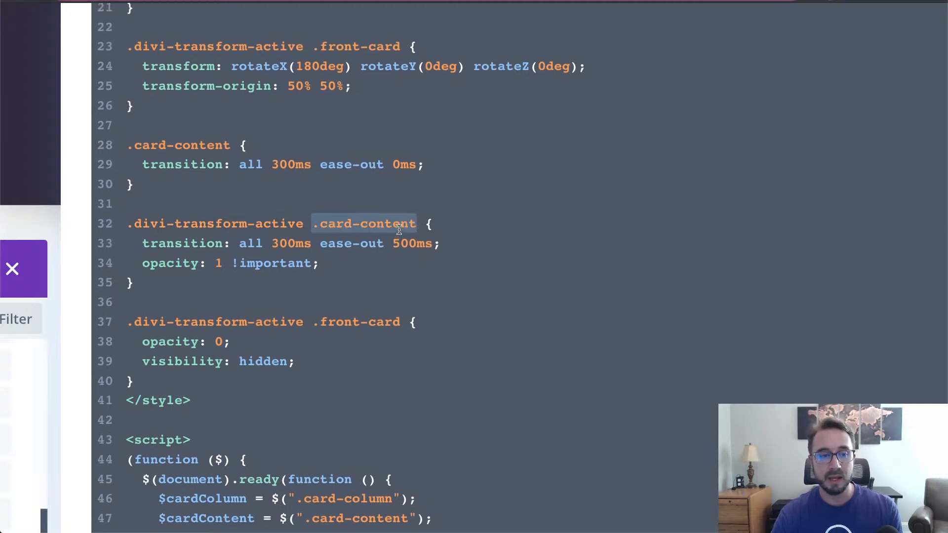
click(325, 265)
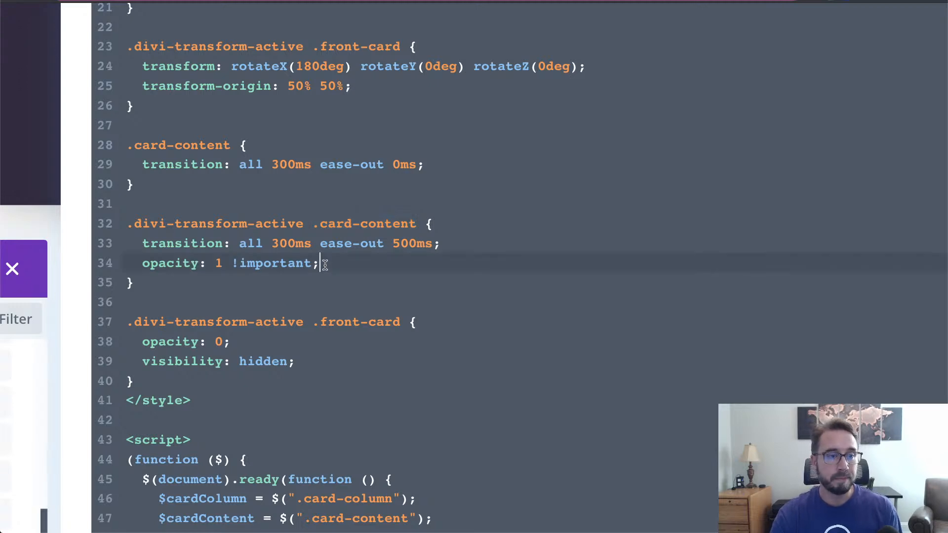
scroll(324, 265, up, 5)
scroll(326, 265, down, 5)
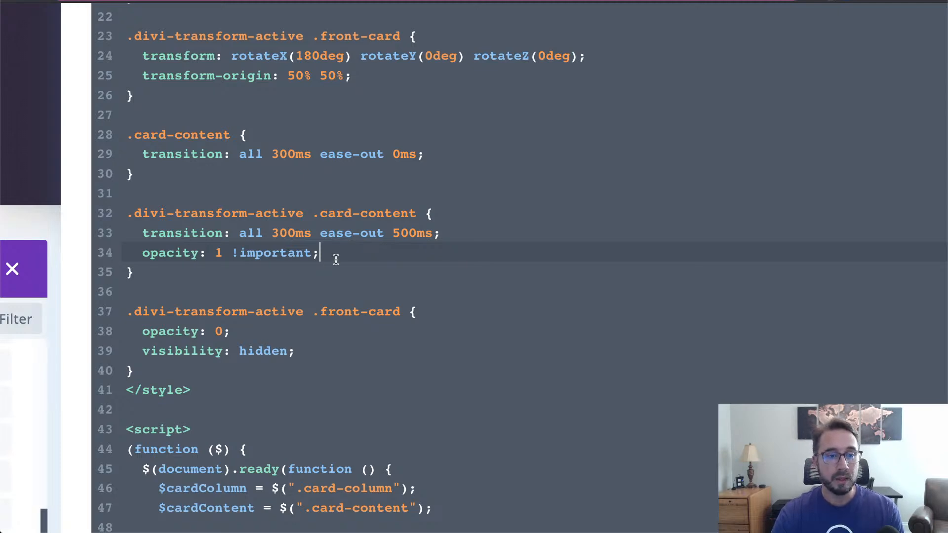
double_click(420, 235)
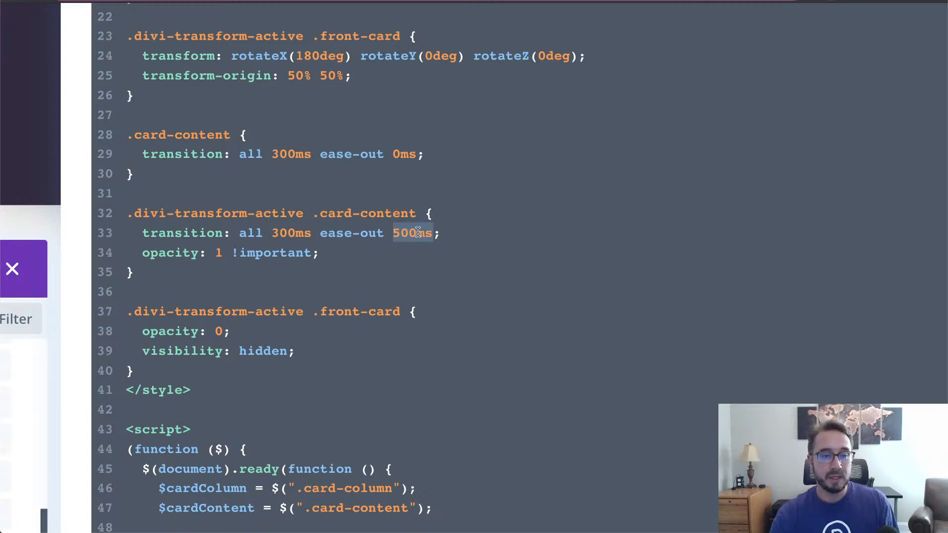
scroll(417, 232, up, 4)
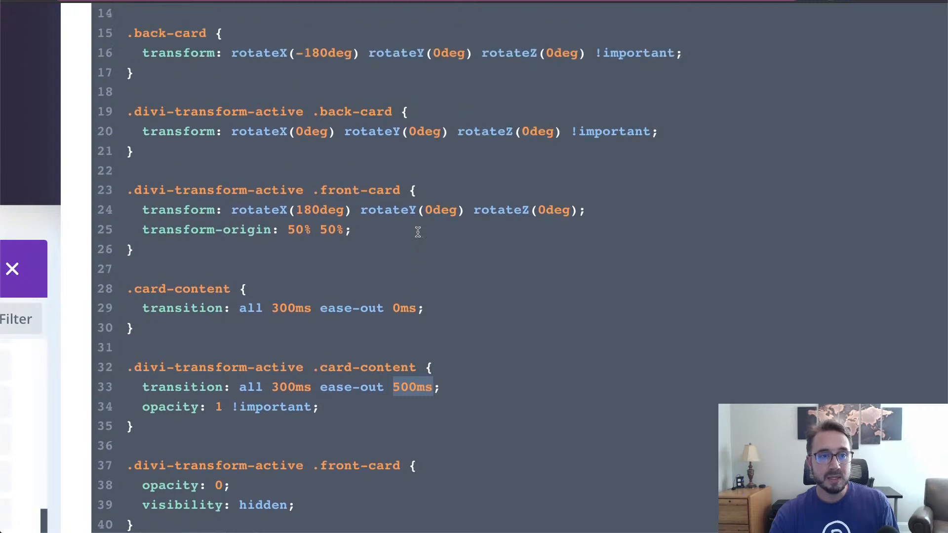
scroll(417, 232, up, 2)
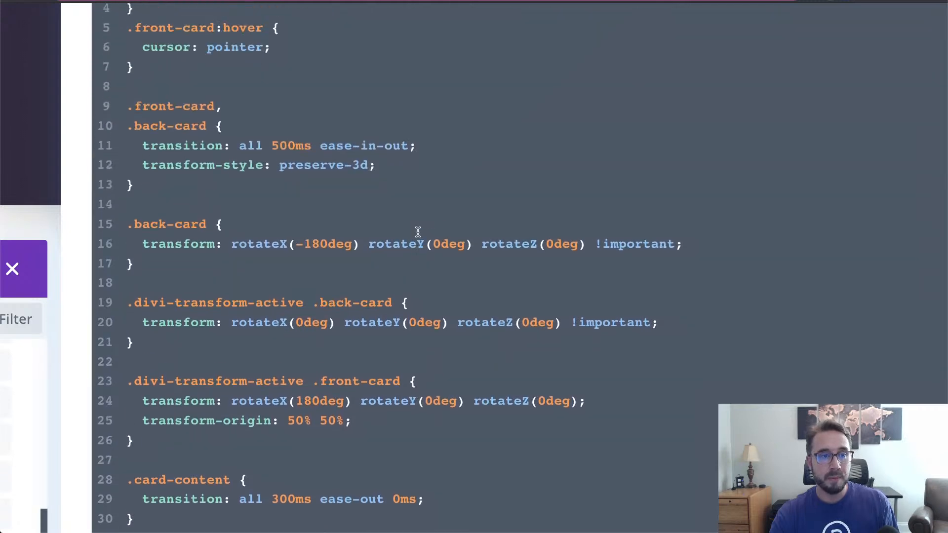
double_click(291, 144)
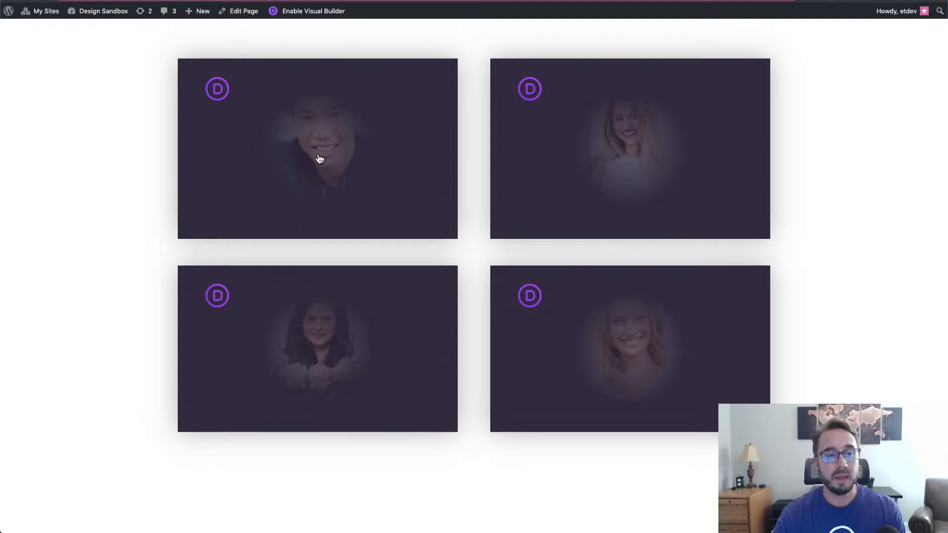
- Flip the top-left card to show its contact details, then flip it back
click(319, 158)
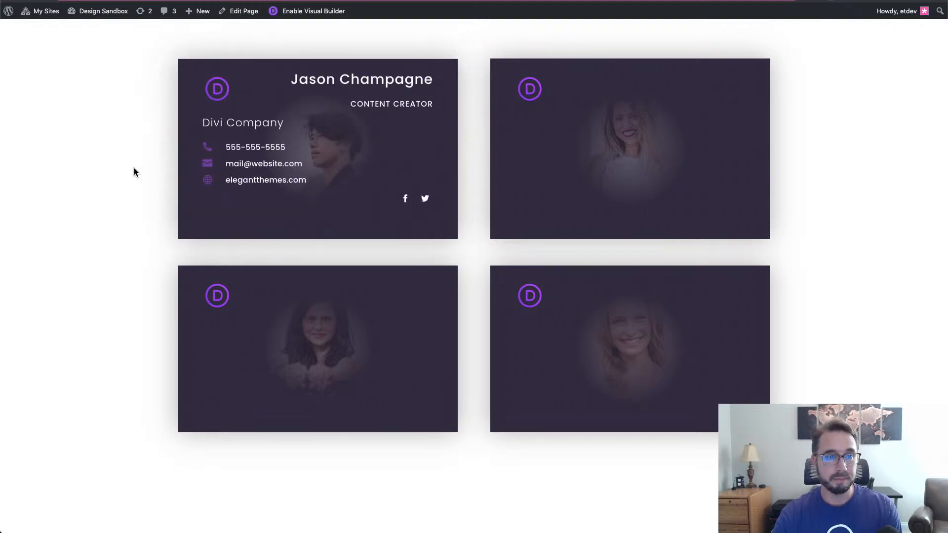
click(282, 169)
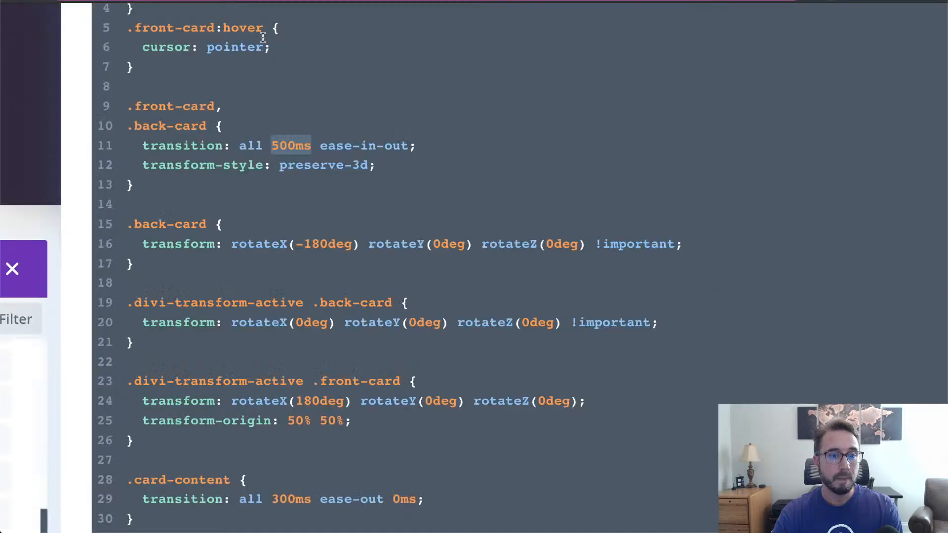
- Review the .card-column click handler that adds divi-transform-active on lines 51–52
scroll(475, 234, down, 10)
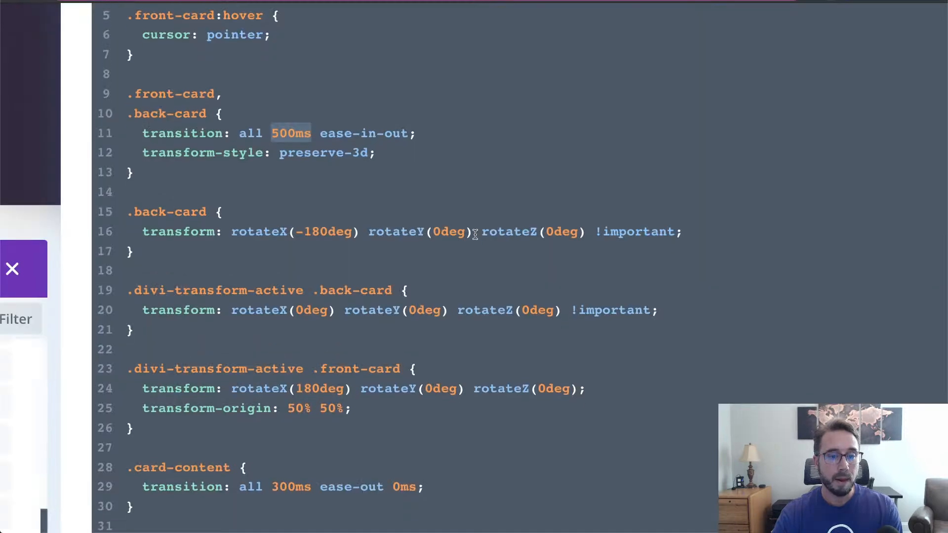
scroll(474, 234, down, 6)
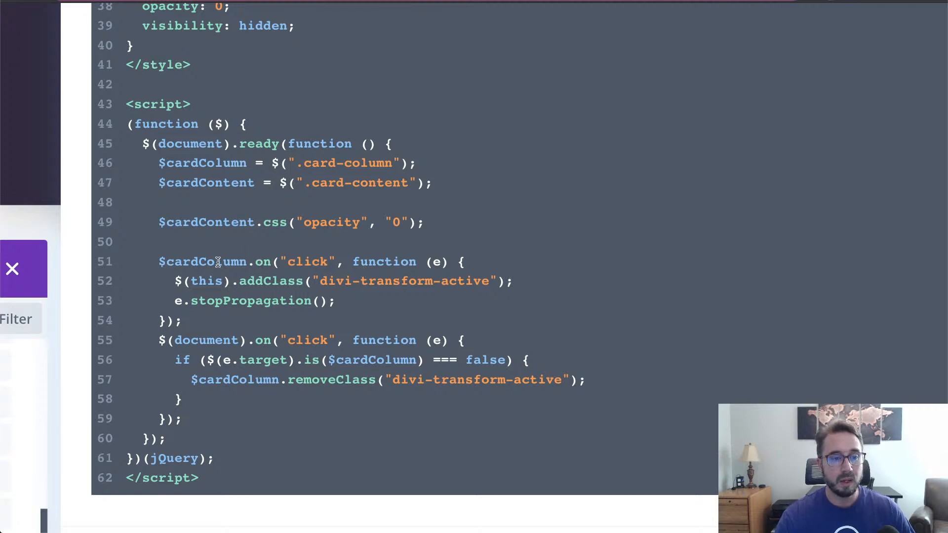
drag(169, 263, 337, 260)
click(334, 301)
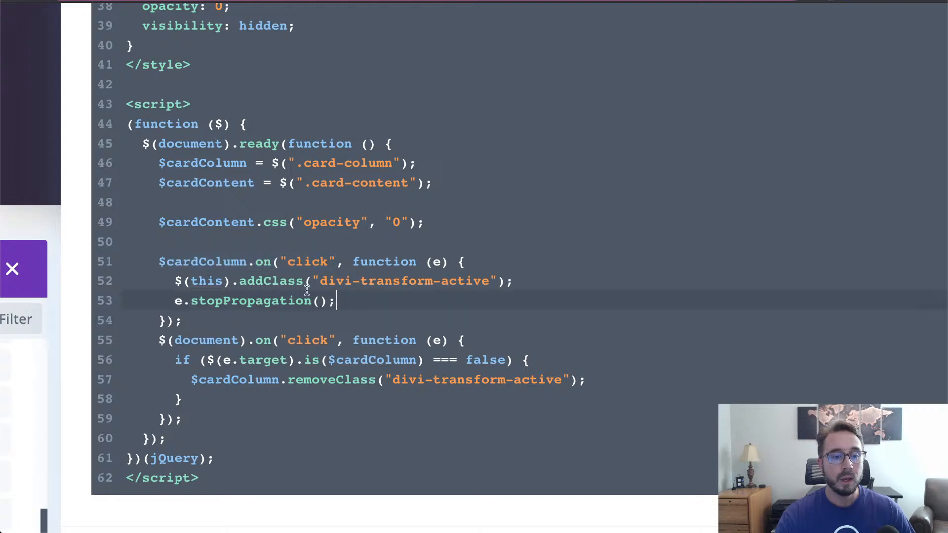
drag(320, 282, 495, 282)
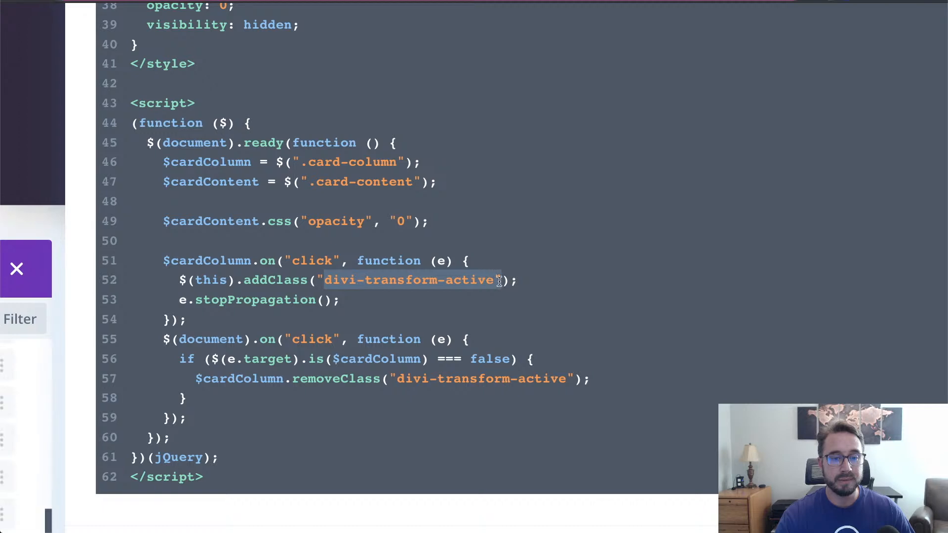
scroll(429, 296, up, 5)
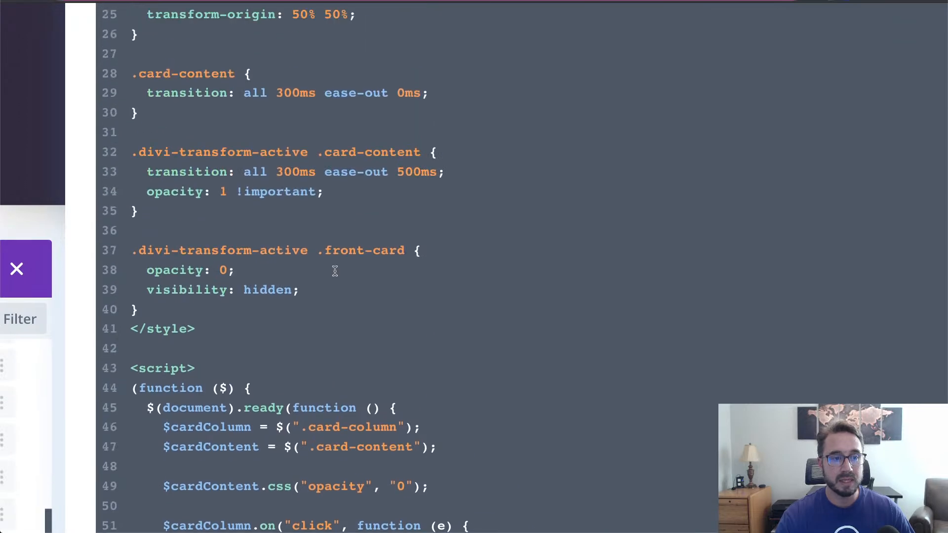
scroll(520, 282, down, 1)
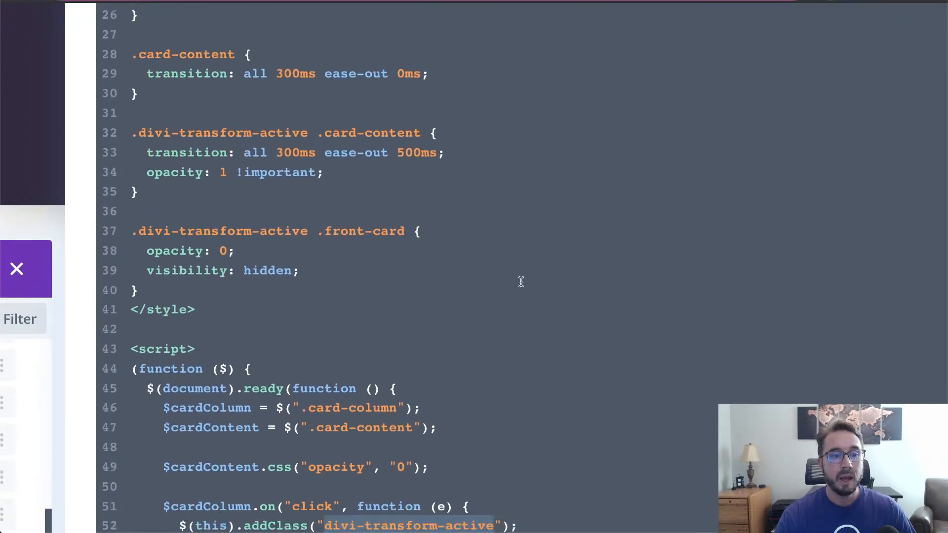
scroll(521, 282, down, 5)
click(483, 288)
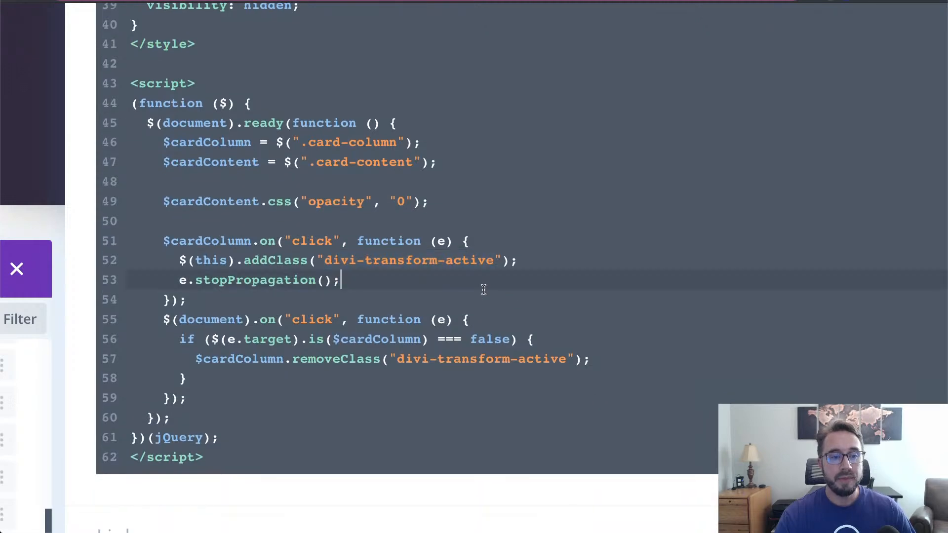
- Review the document click handler on line 55 and place the caret in its removeClass call
scroll(484, 285, down, 3)
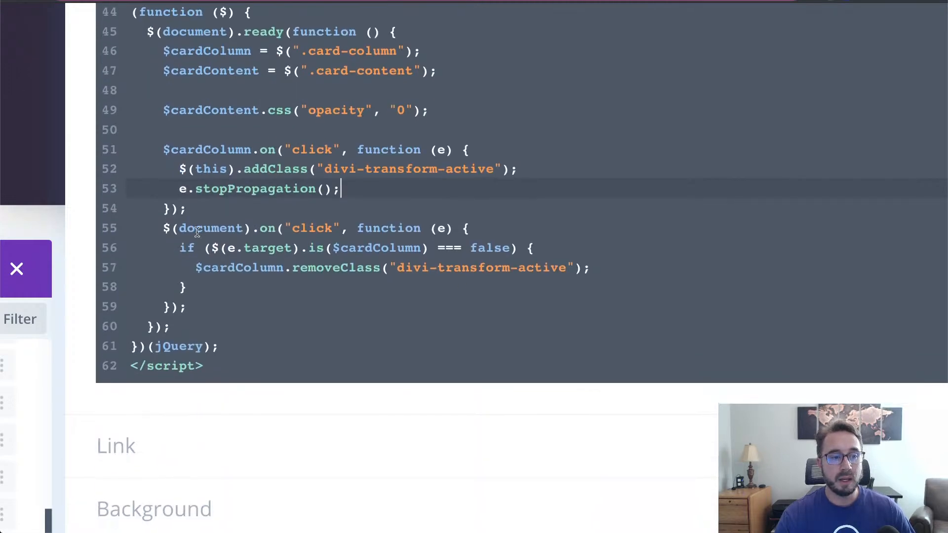
drag(179, 230, 239, 228)
drag(328, 232, 340, 230)
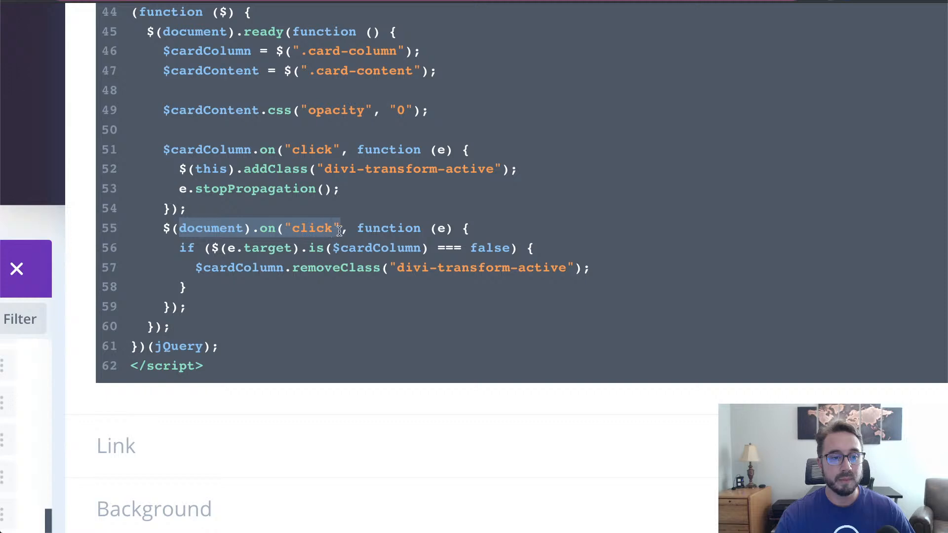
click(382, 332)
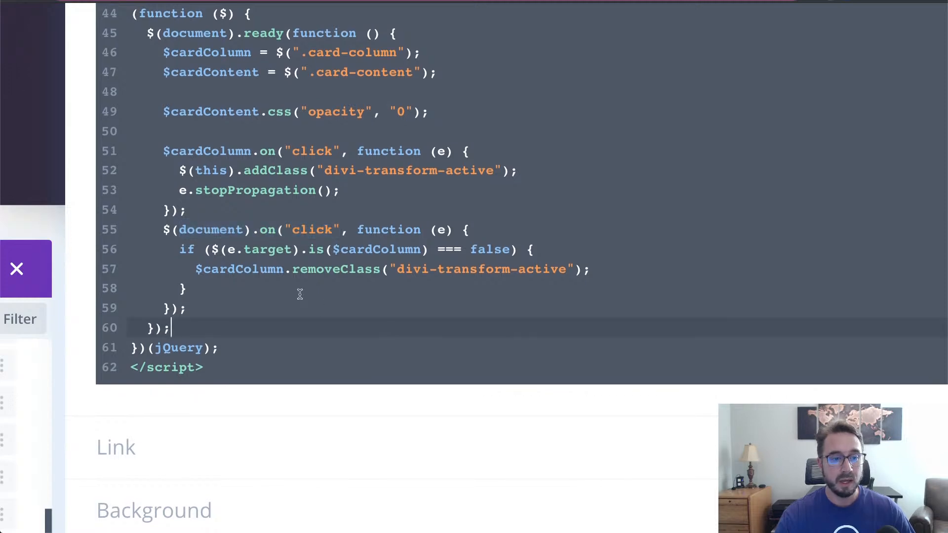
click(323, 272)
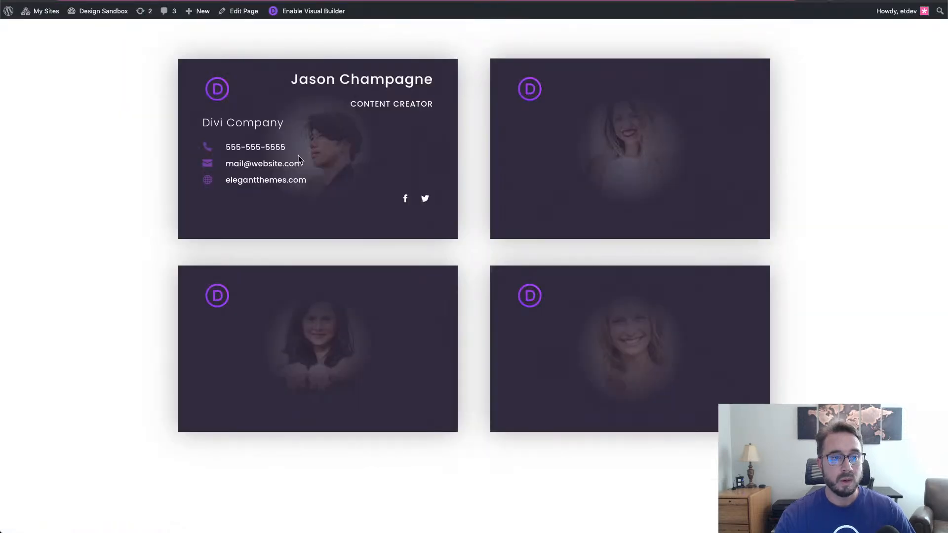
- Test-flip the first card a few times, then save the Code module's settings
click(86, 161)
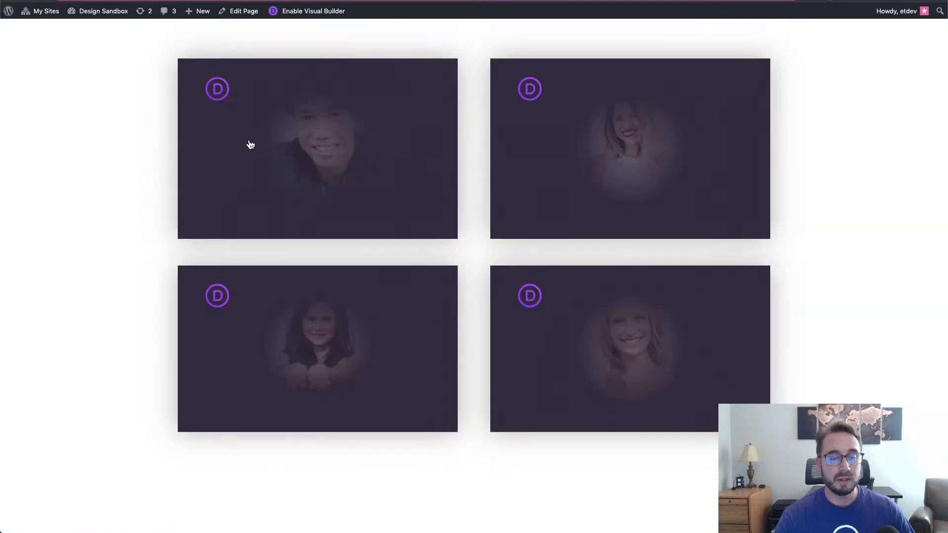
click(251, 144)
click(116, 174)
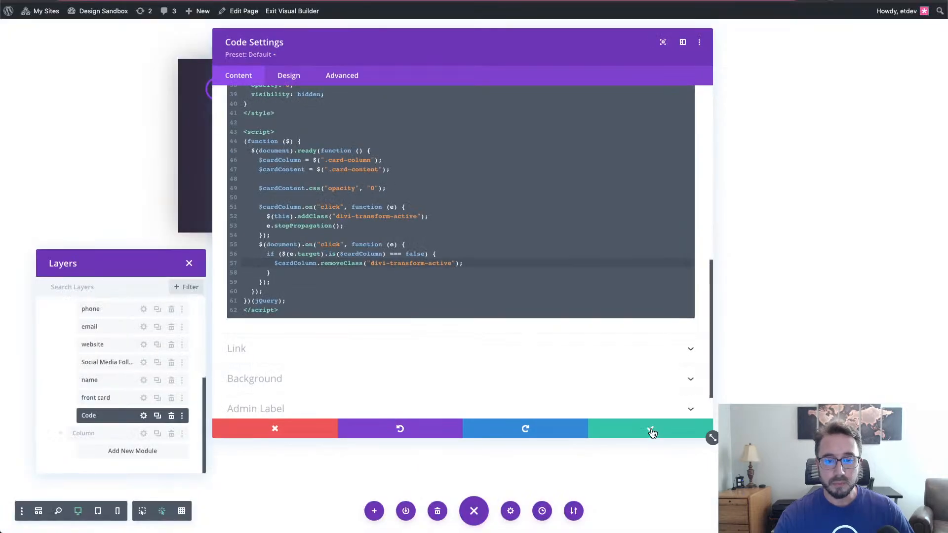
click(650, 431)
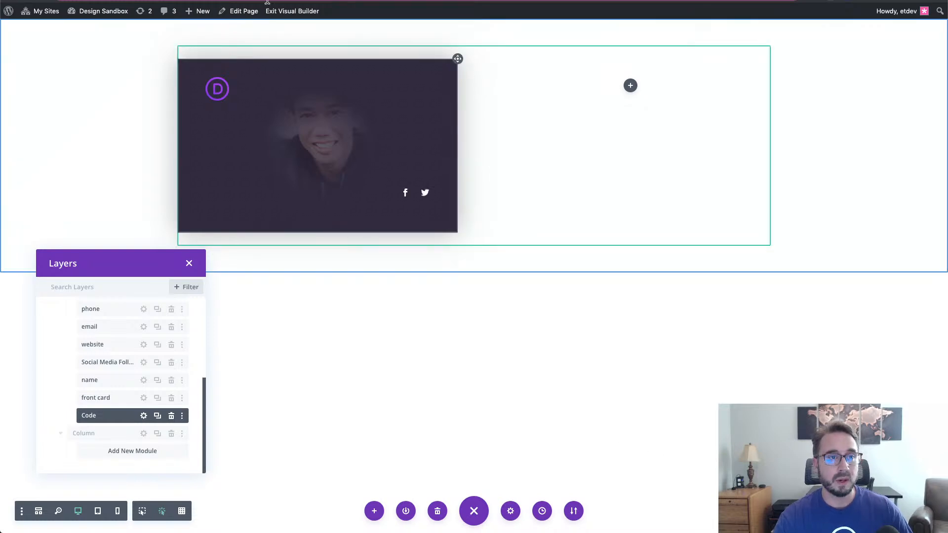
- Delete the empty second column in the Layers panel
click(292, 11)
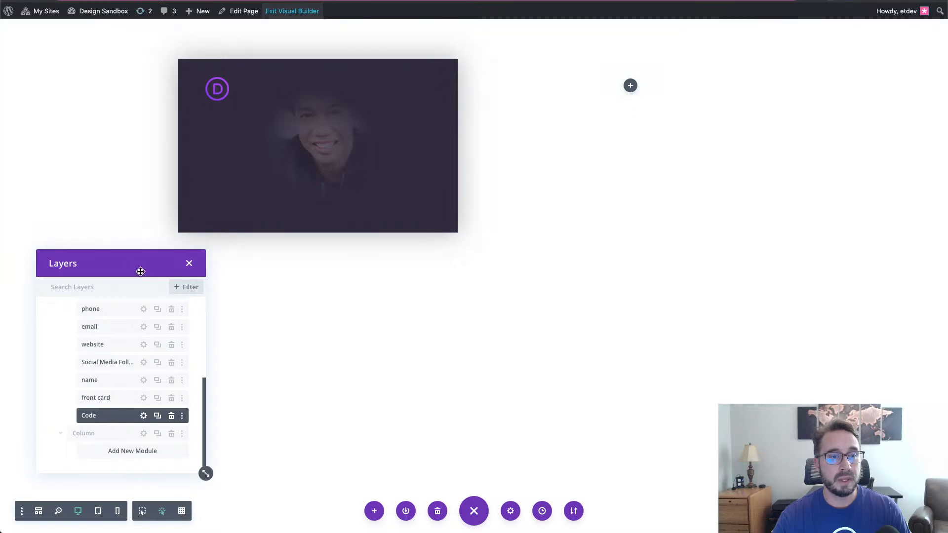
drag(140, 269, 677, 190)
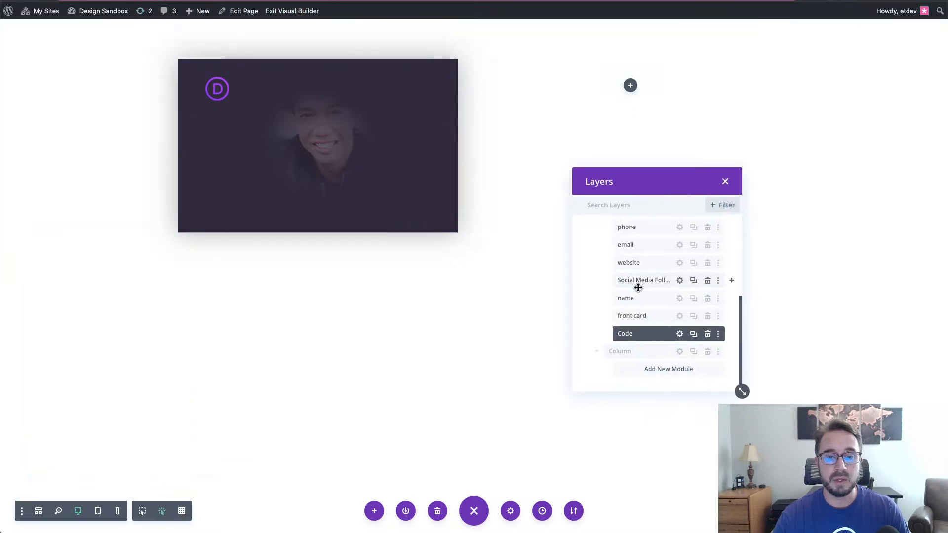
scroll(638, 286, up, 3)
scroll(636, 281, down, 3)
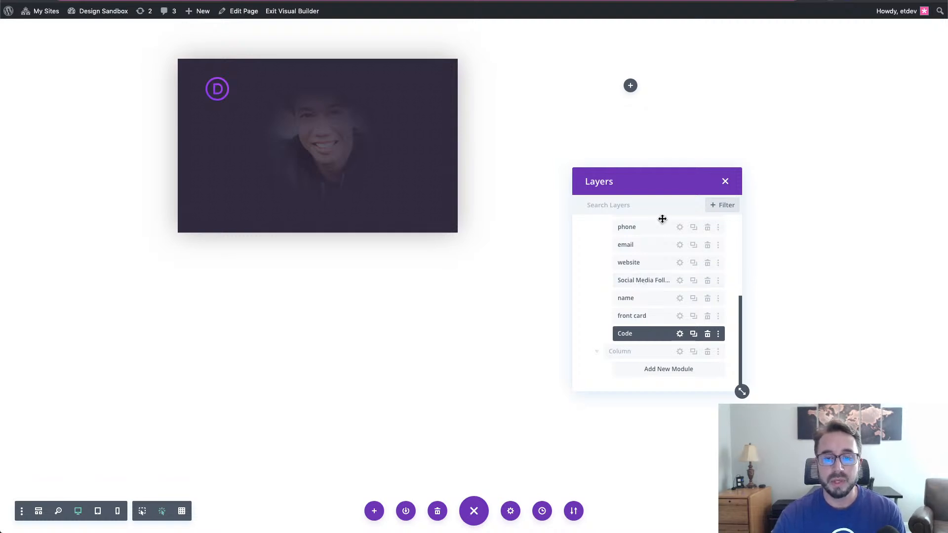
drag(656, 186, 139, 60)
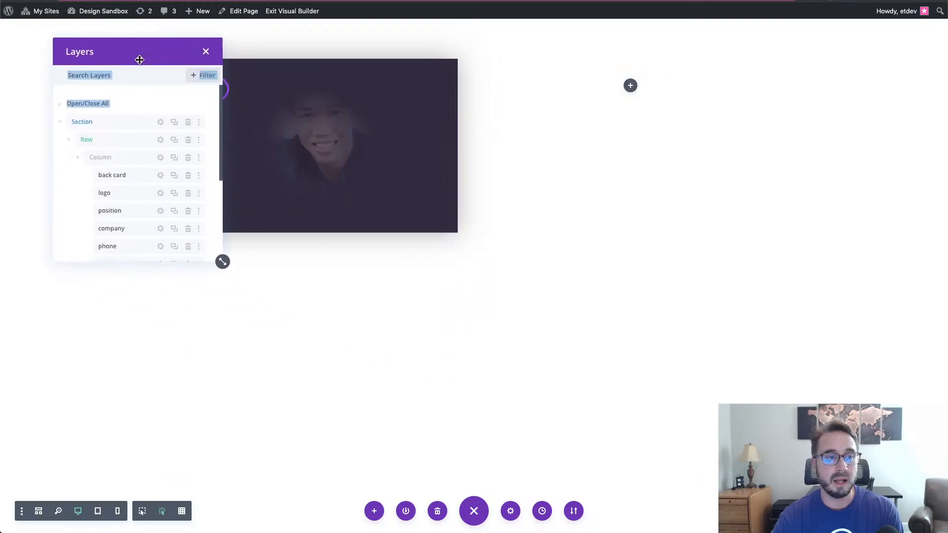
scroll(154, 175, down, 5)
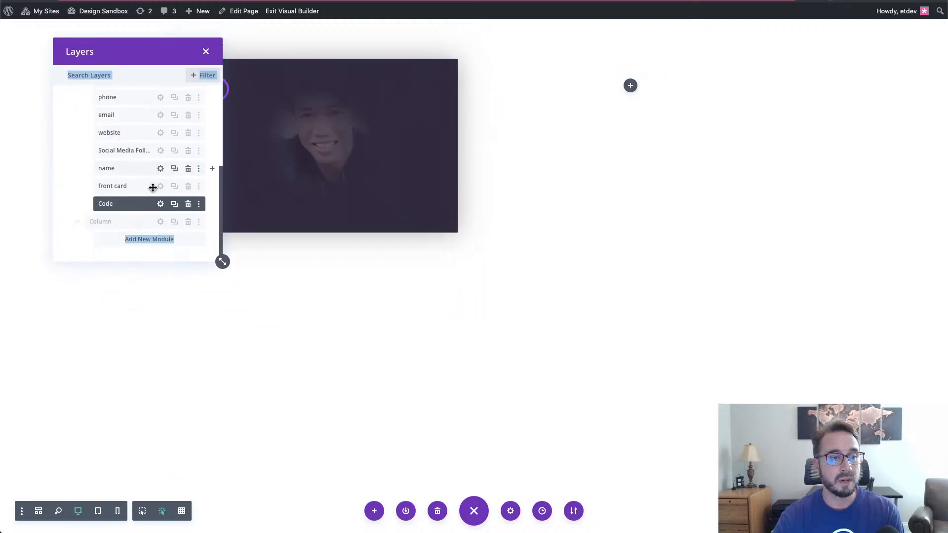
click(188, 224)
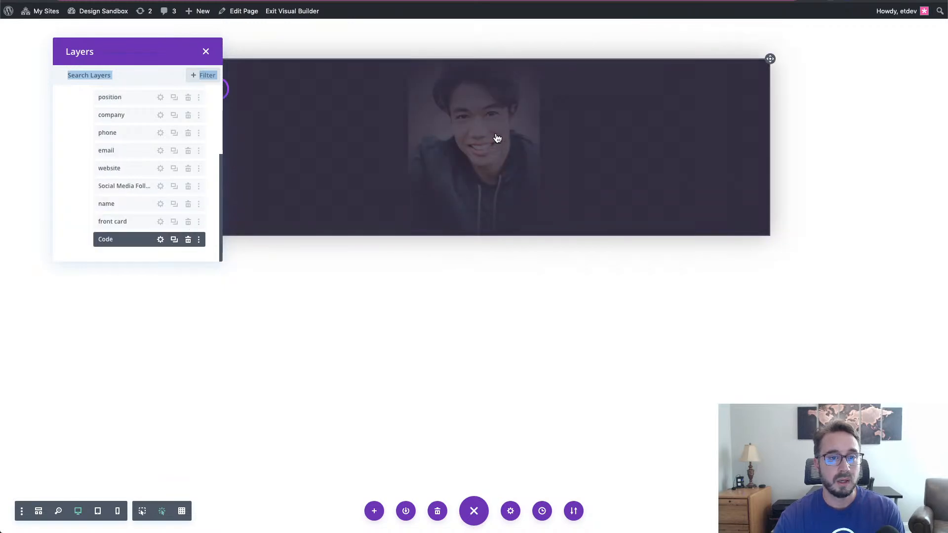
- Duplicate the business card column to create a second card
scroll(187, 128, up, 3)
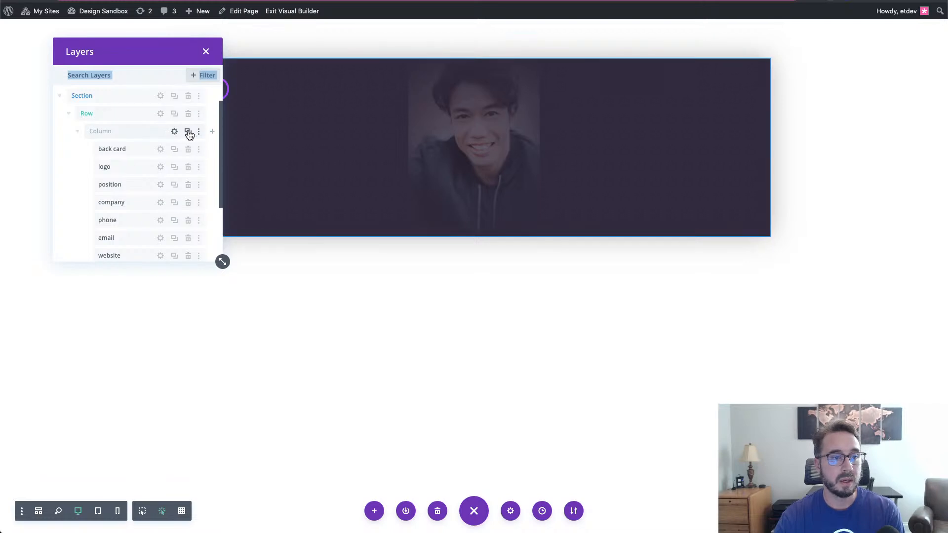
click(187, 131)
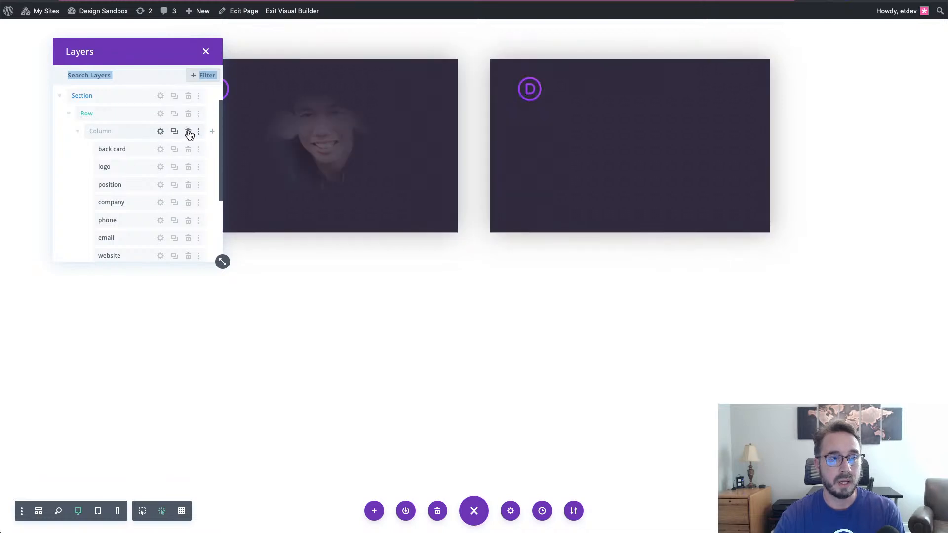
drag(169, 58, 219, 178)
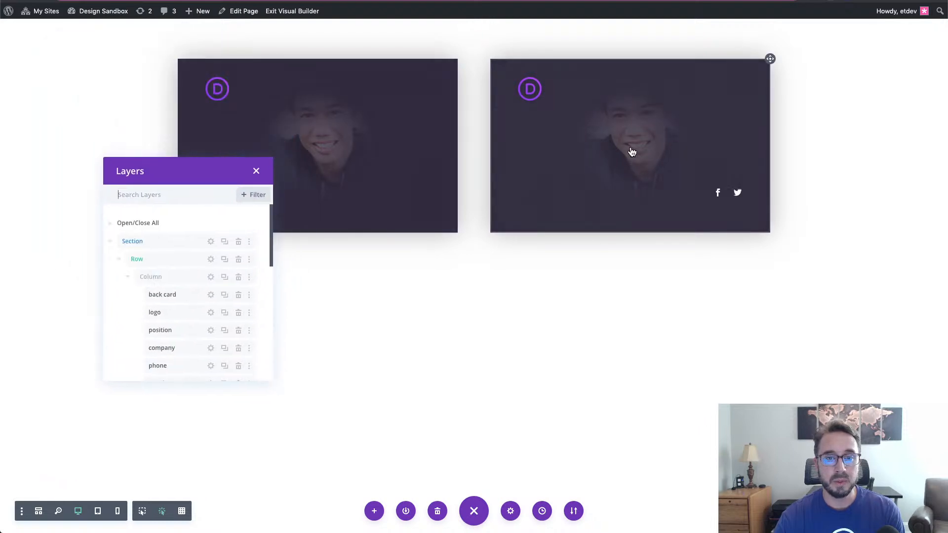
scroll(221, 314, down, 5)
scroll(221, 314, down, 8)
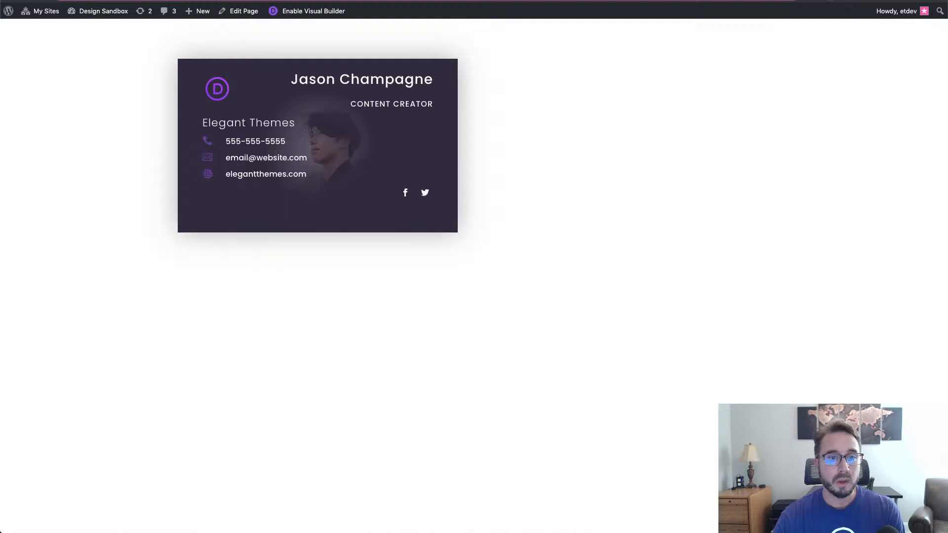
- Reload the live page showing both cards and open the browser's Inspect developer tools
key(super+r)
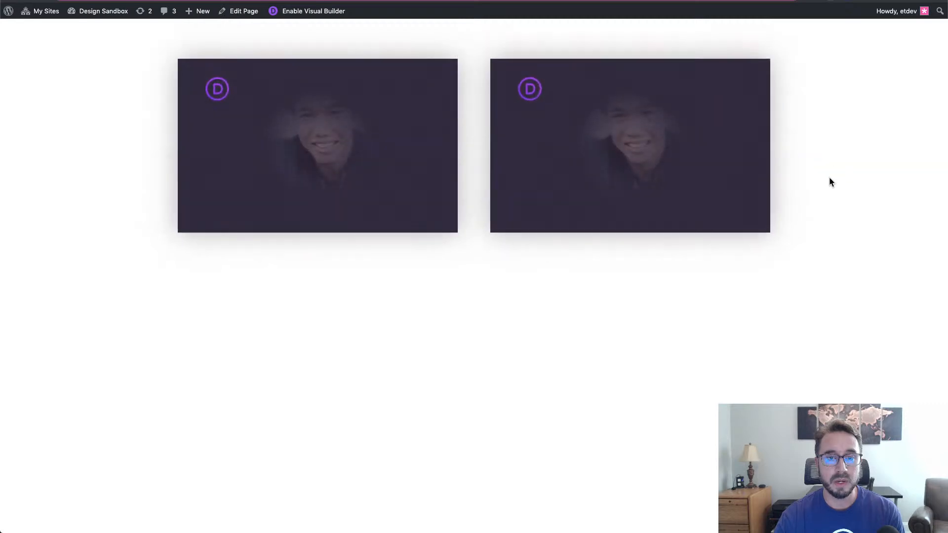
right_click(774, 111)
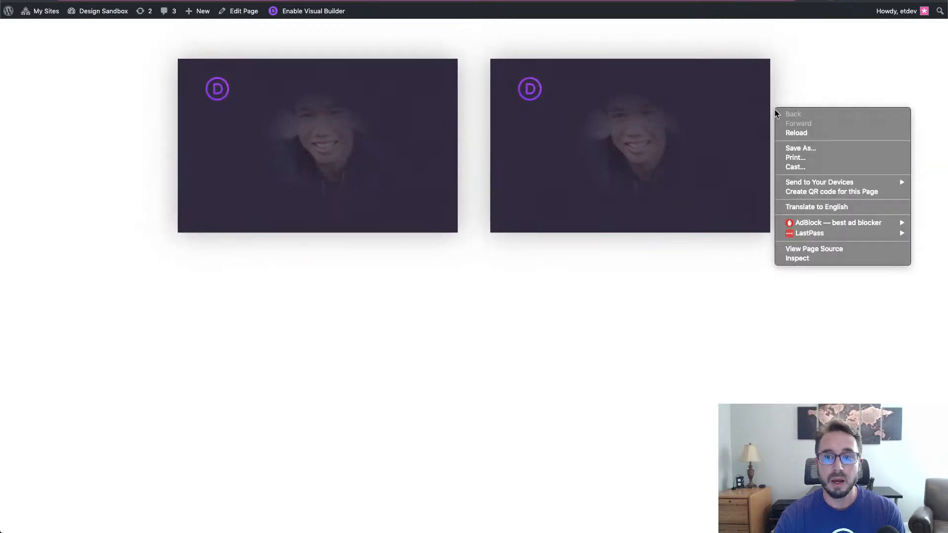
click(834, 258)
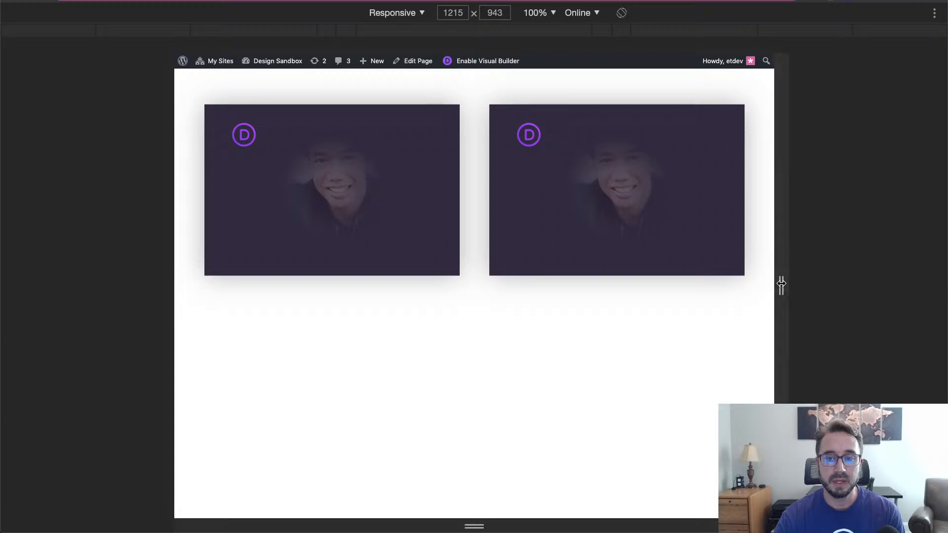
- Narrow the responsive preview to 468 px wide so the two cards stack vertically
drag(781, 284, 670, 255)
click(579, 226)
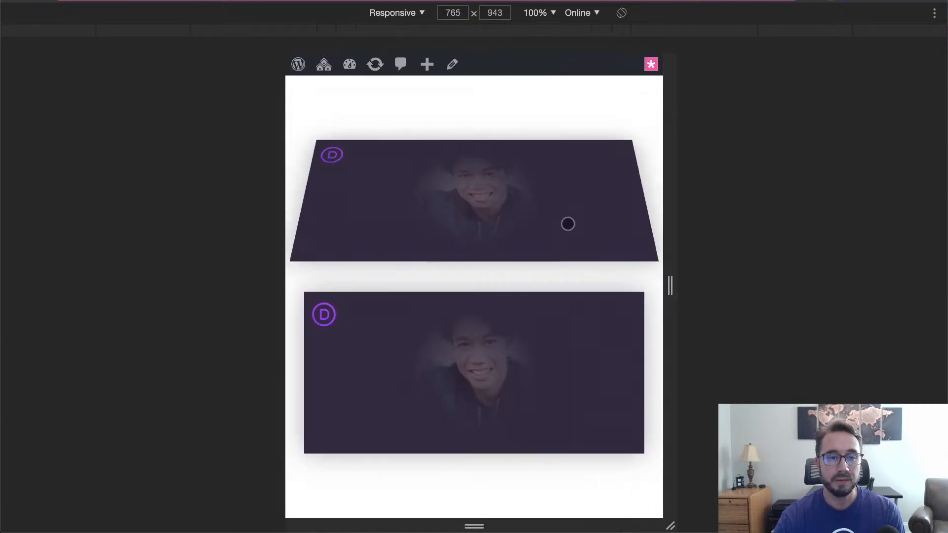
drag(673, 218, 597, 220)
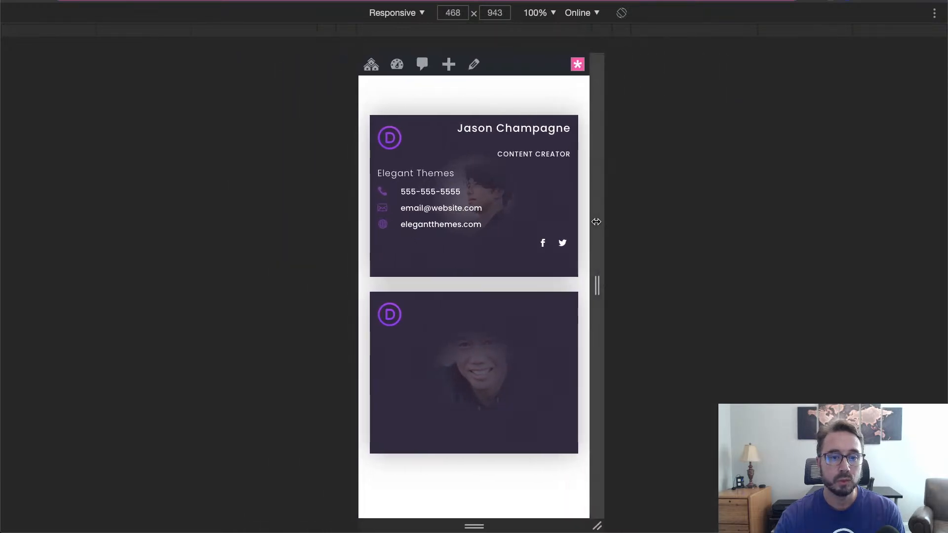
- Tap the top and second cards to check each flips to its contact side
click(545, 239)
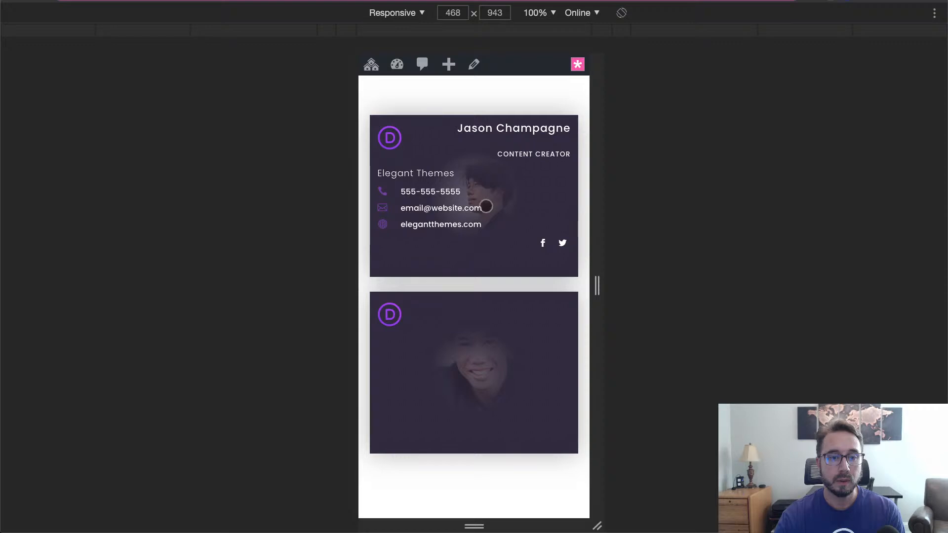
click(483, 94)
click(486, 163)
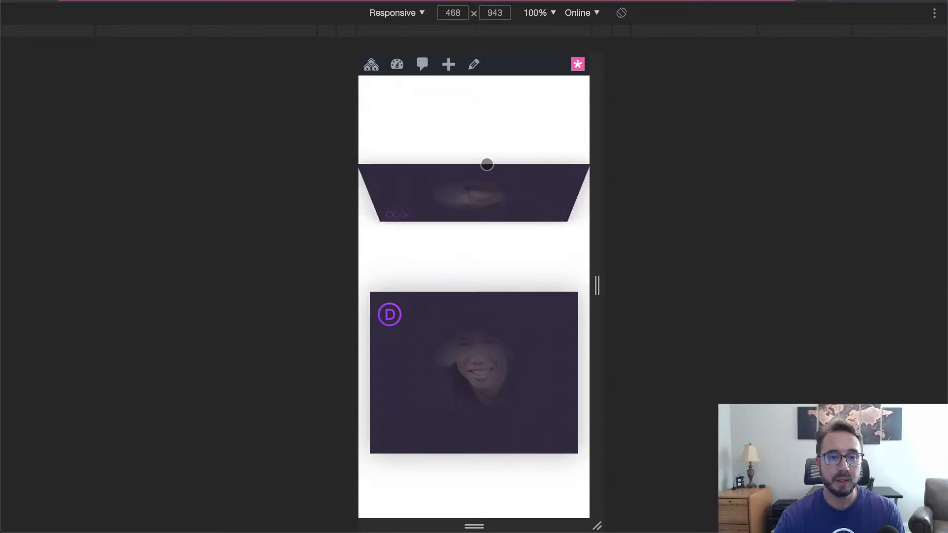
click(463, 324)
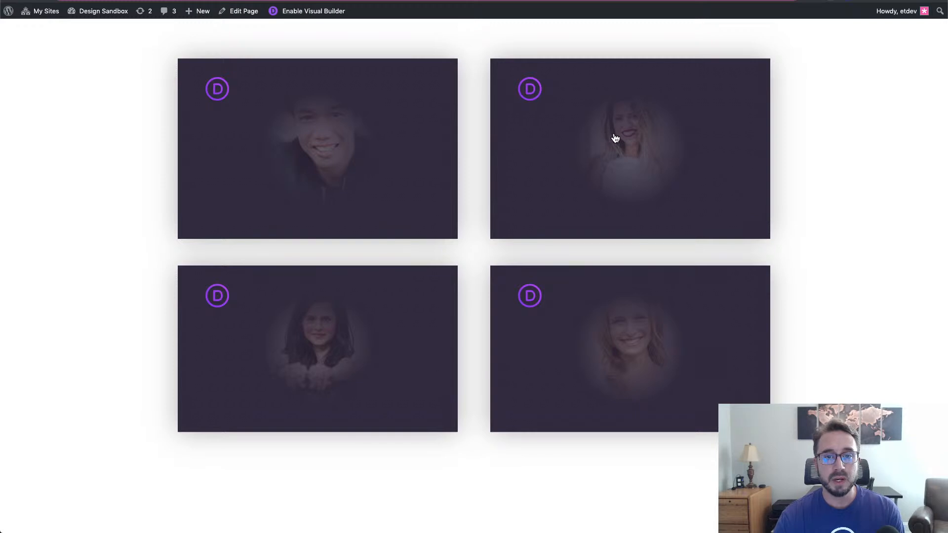
- Flip all four cards to their contact details, then click the empty page to flip them back
click(635, 328)
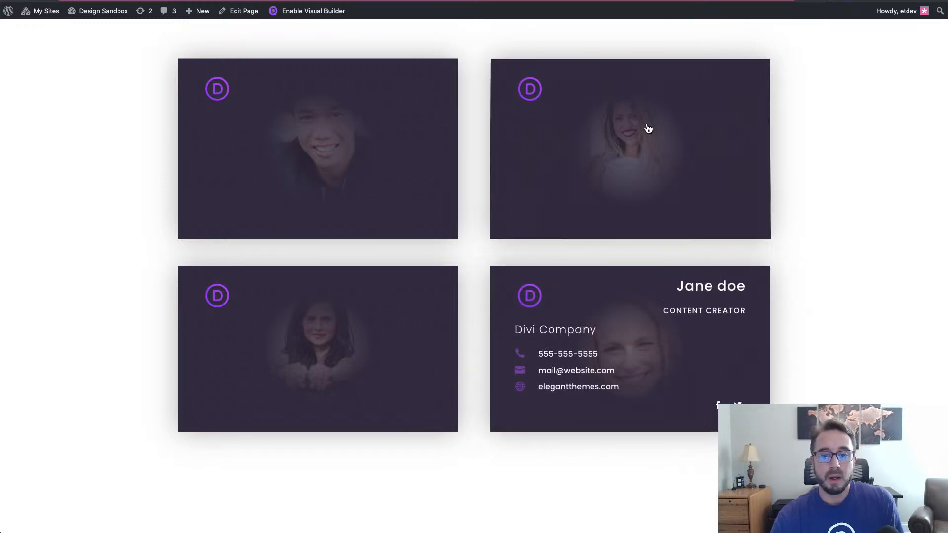
click(649, 129)
click(380, 301)
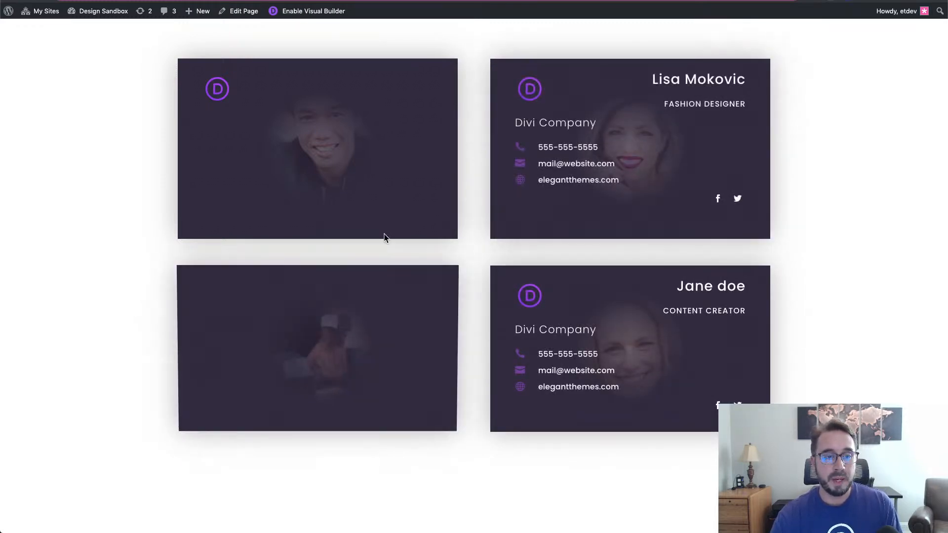
click(384, 181)
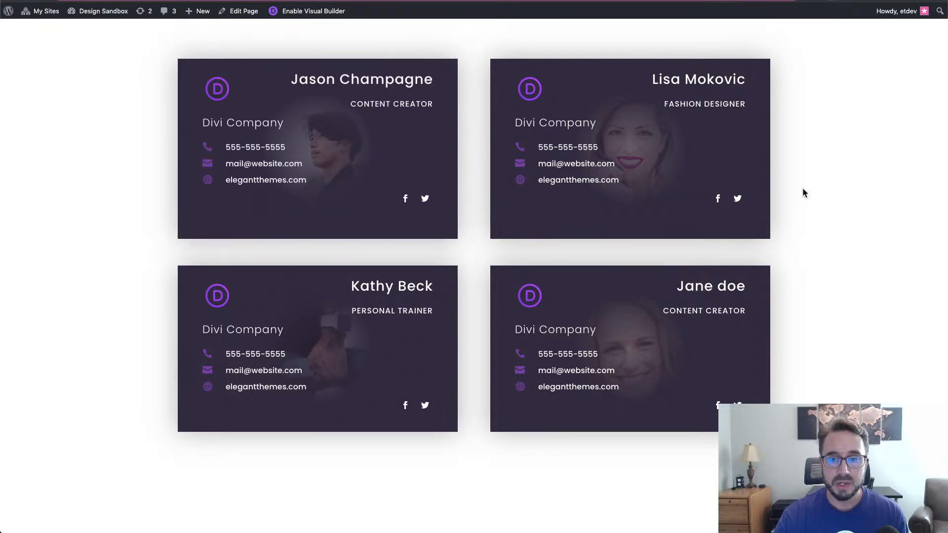
click(843, 183)
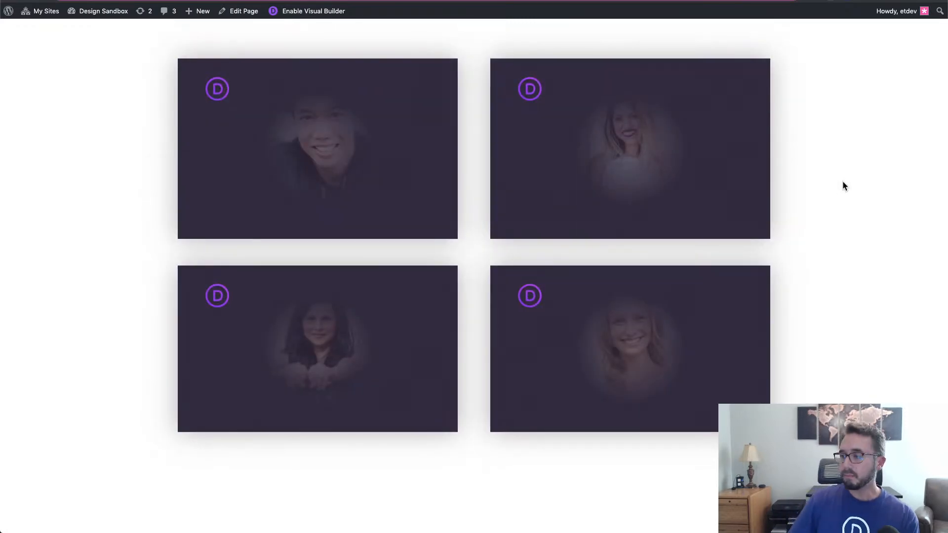